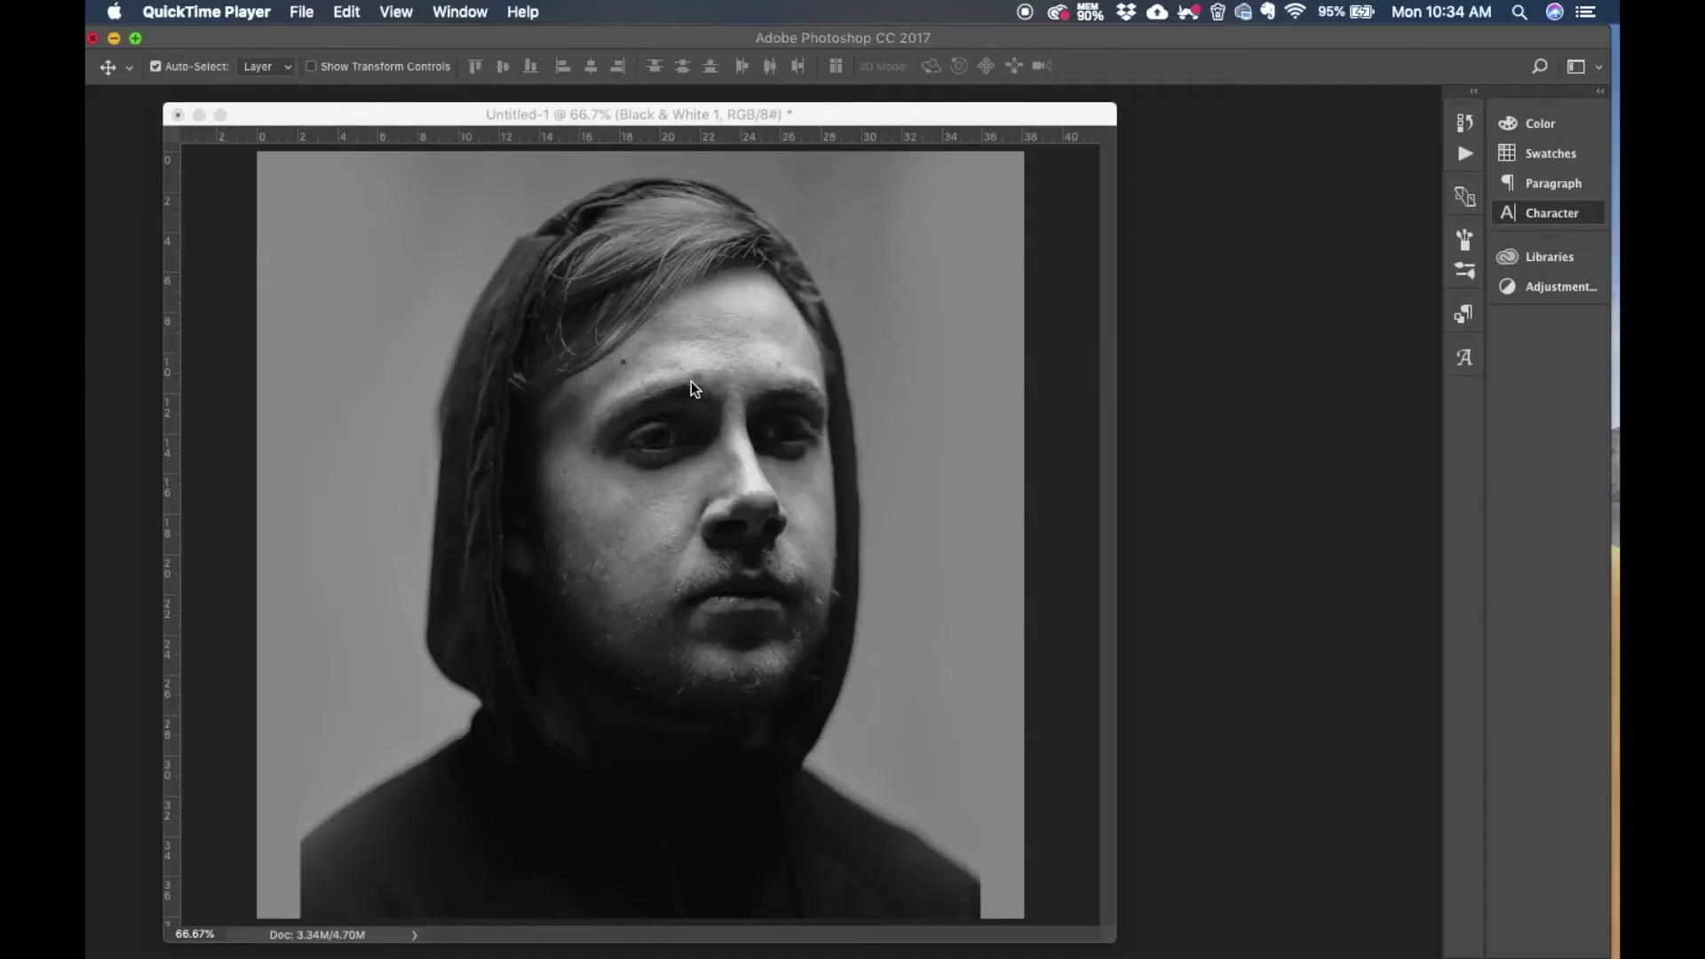
Step: Bring the black-and-white hooded portrait to the front and open the adjustment layer types list
click(691, 387)
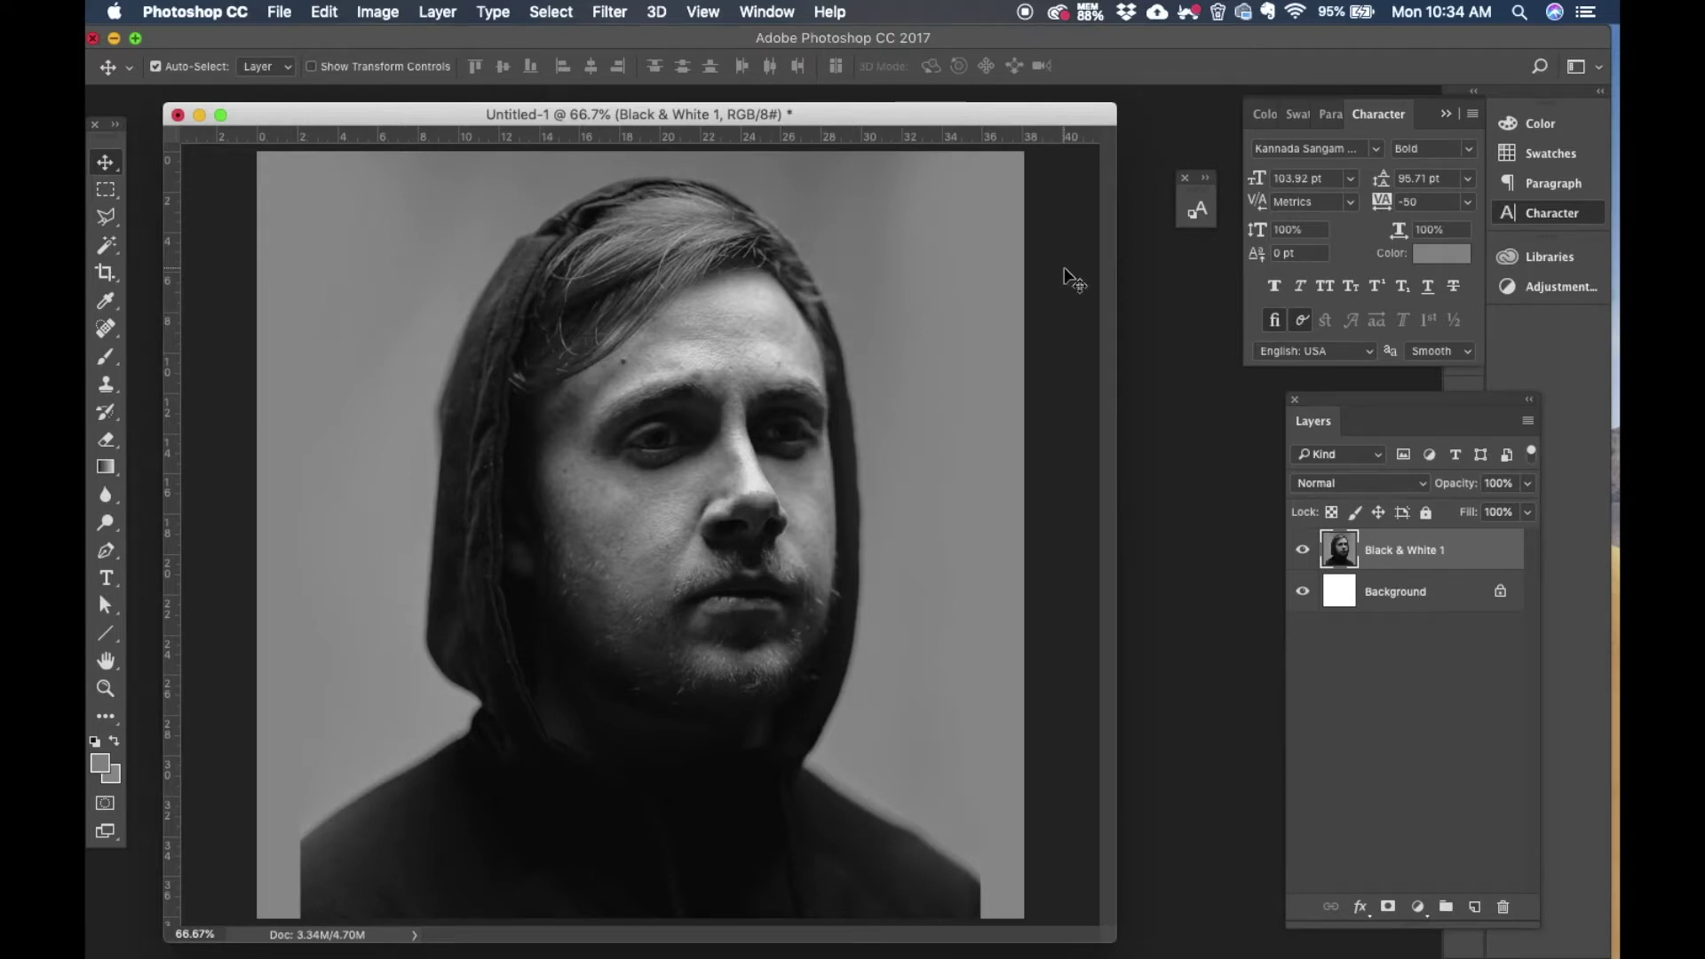
click(1420, 907)
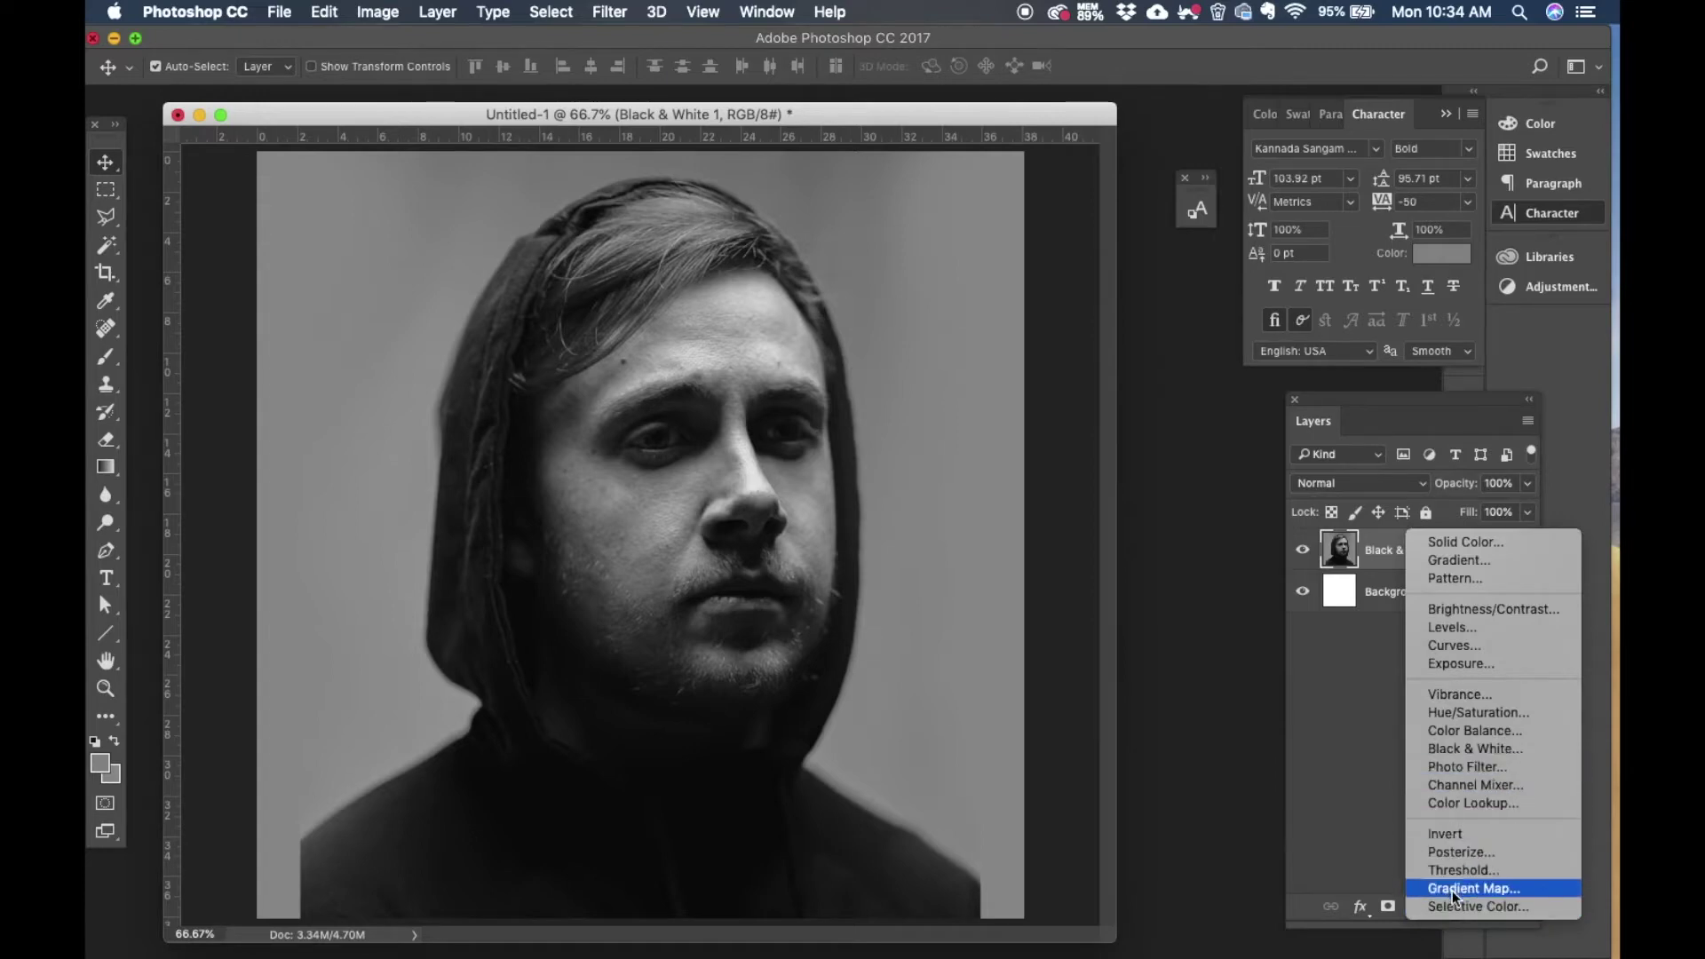
Step: Add a Gradient Map running from red fd1515 shadows to white ffffff highlights
click(1452, 889)
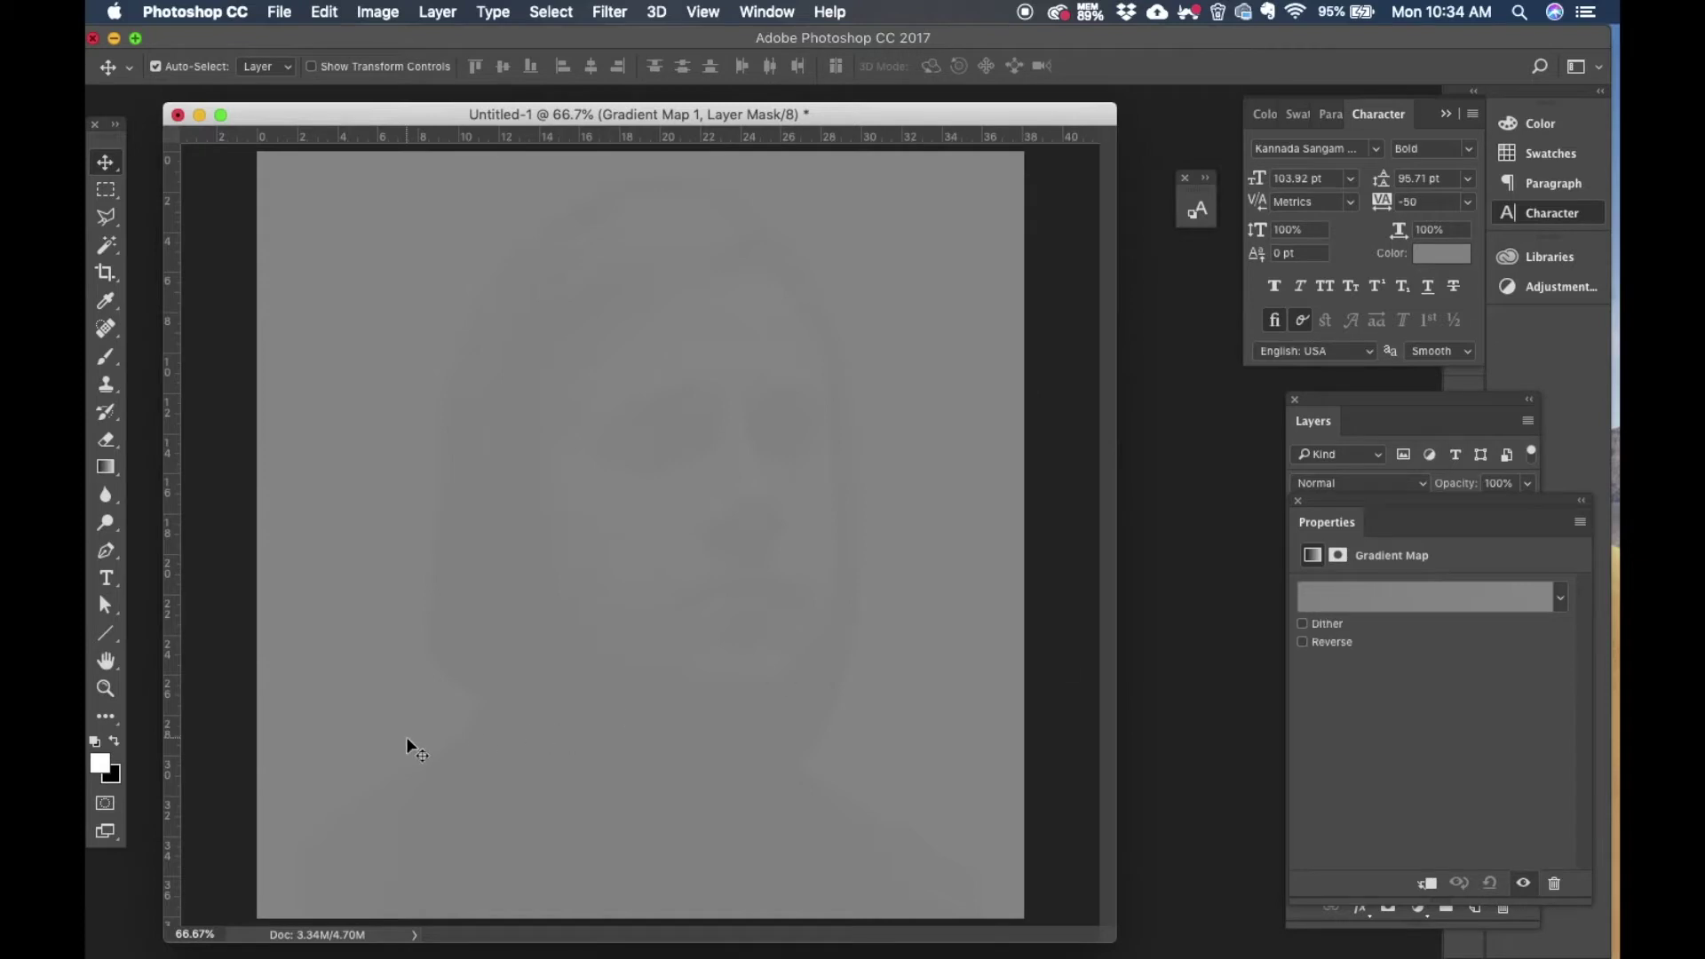
click(1305, 595)
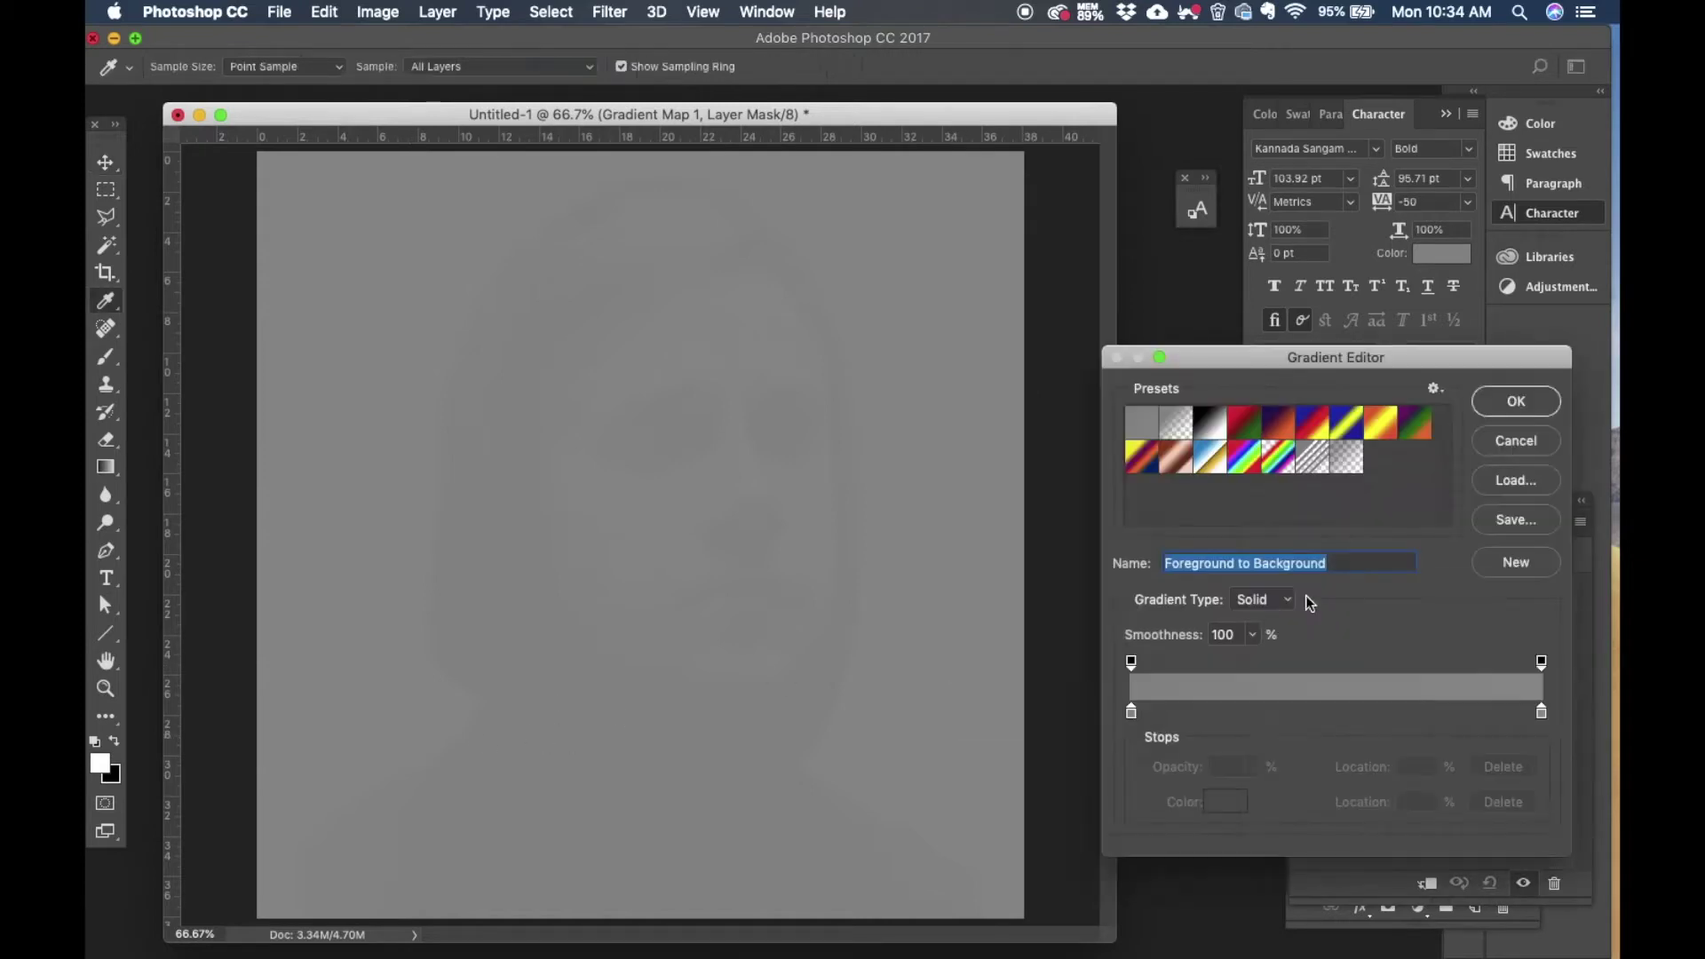
double_click(1131, 713)
drag(1287, 395, 1308, 398)
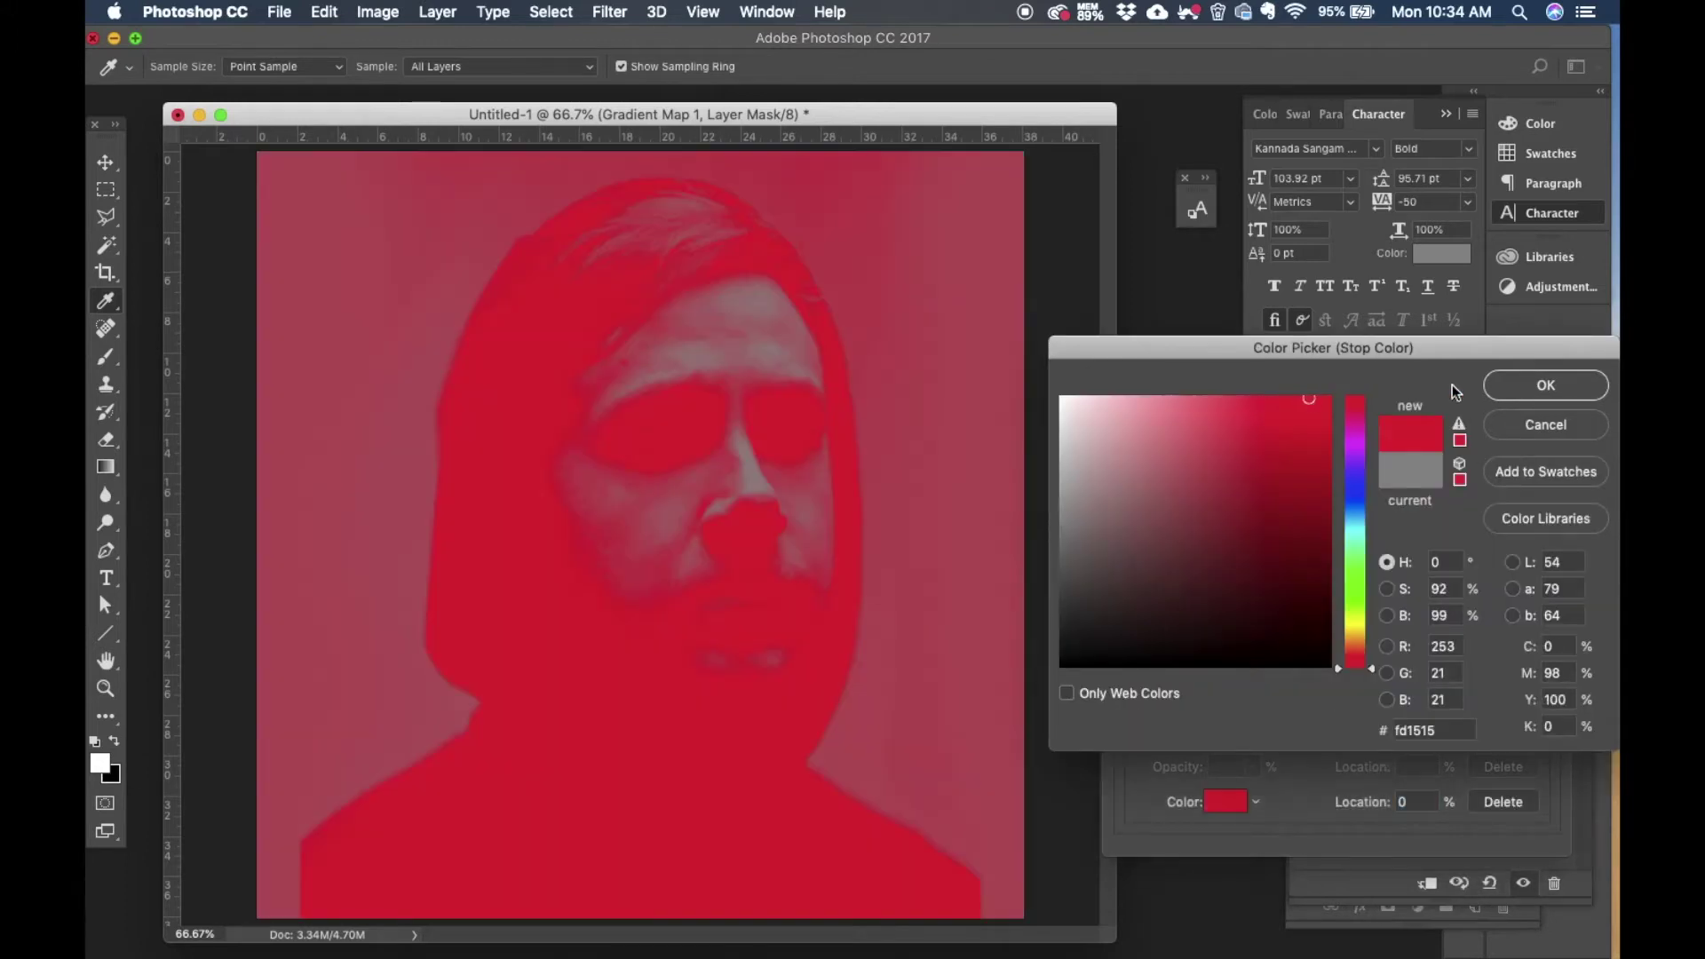
click(1519, 387)
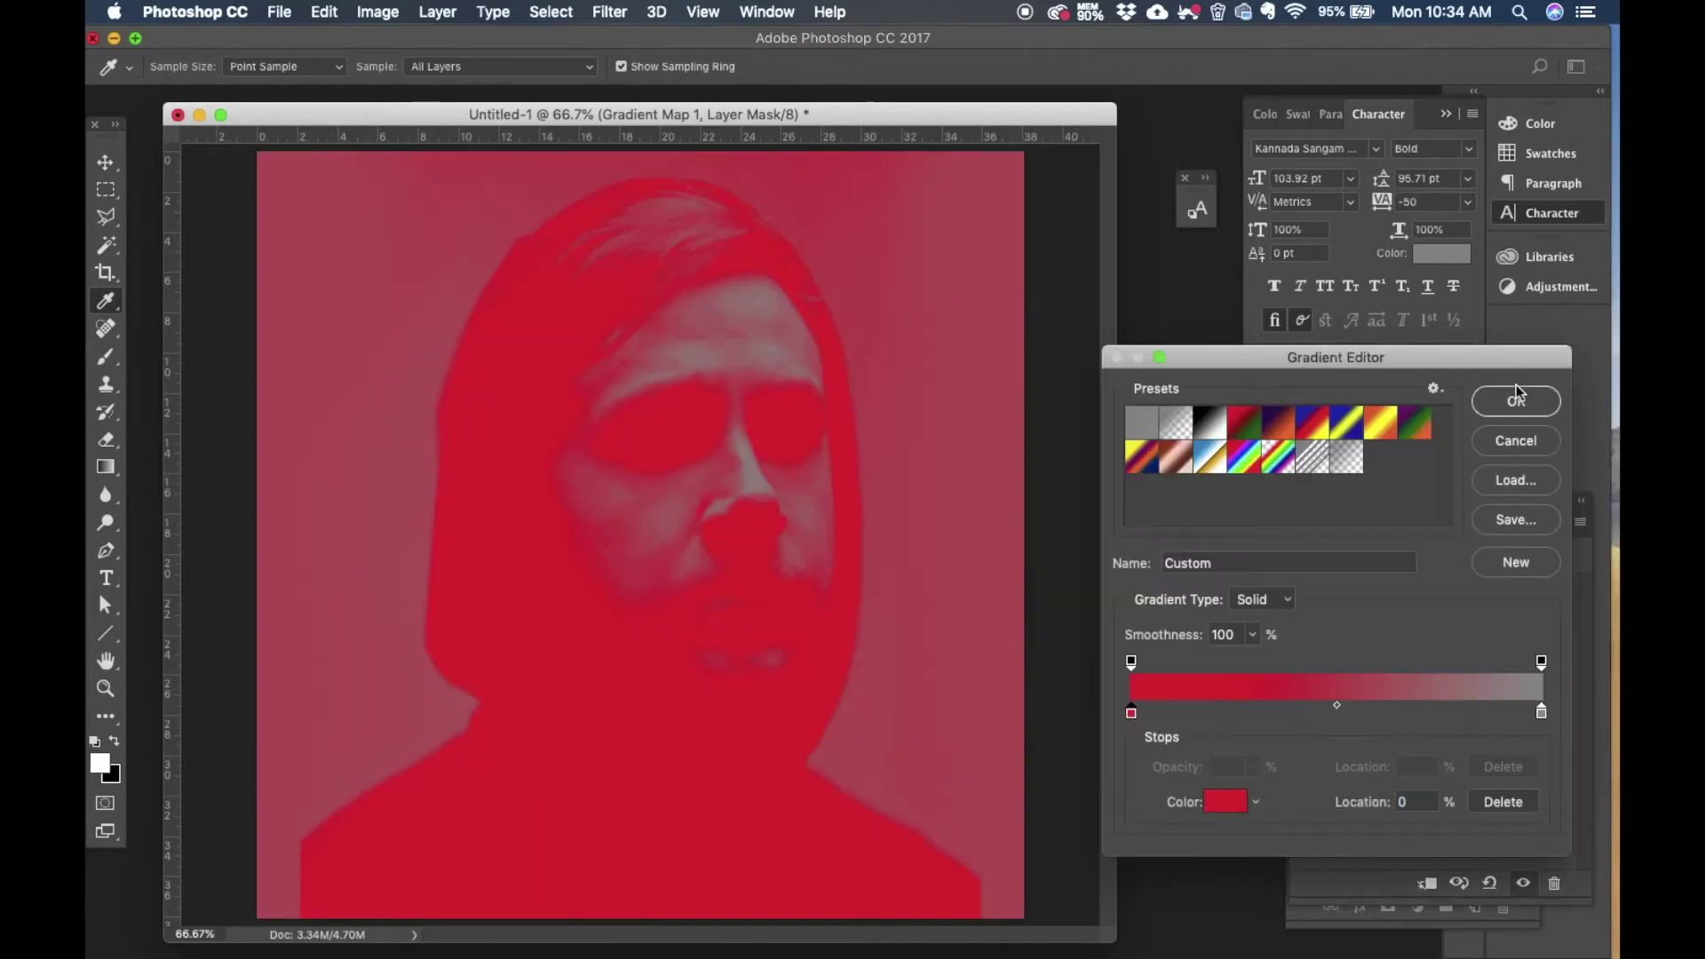
double_click(1542, 712)
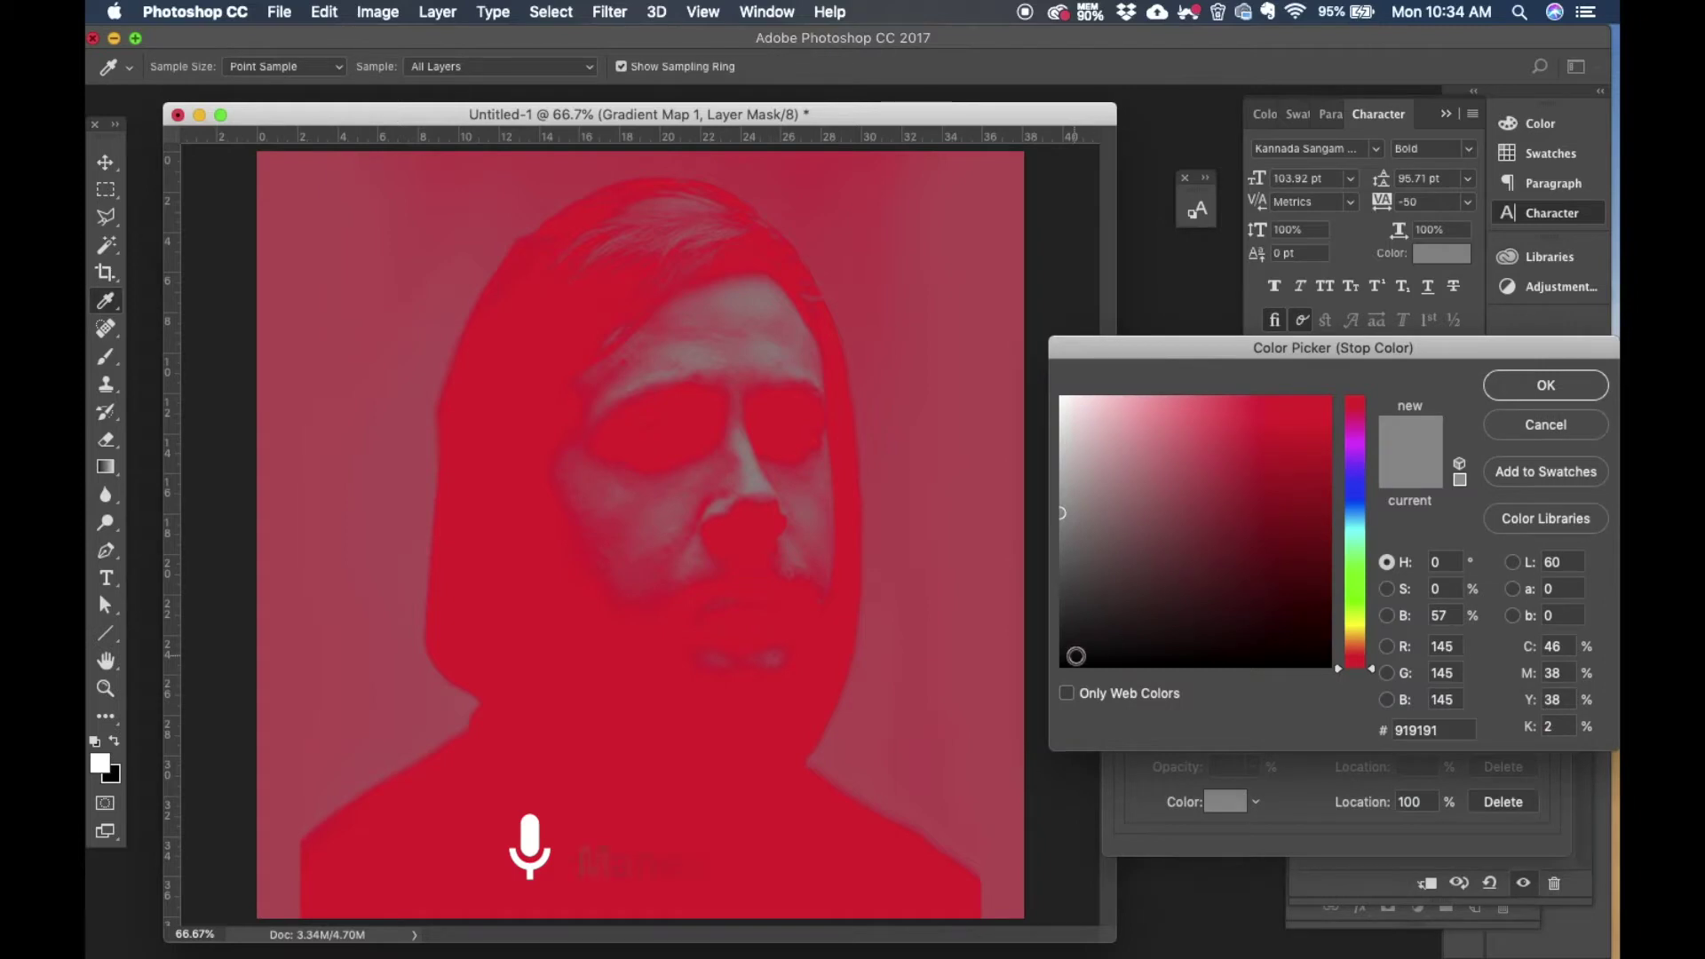
click(1076, 655)
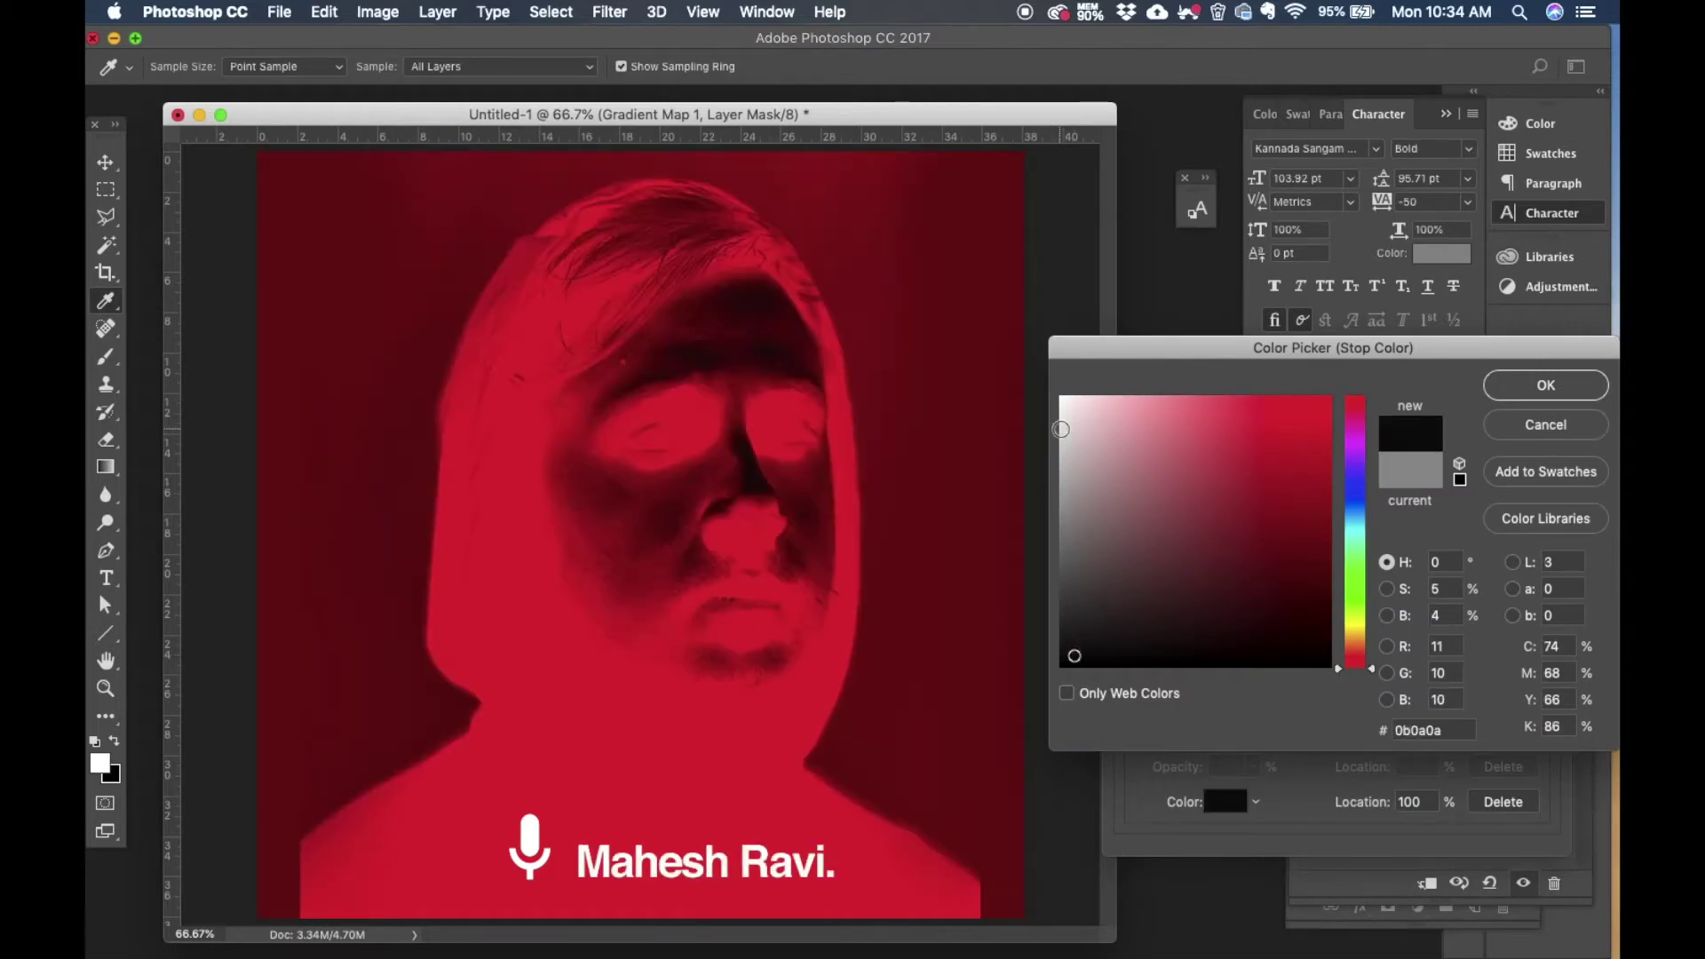
click(1068, 411)
drag(1069, 411, 1041, 388)
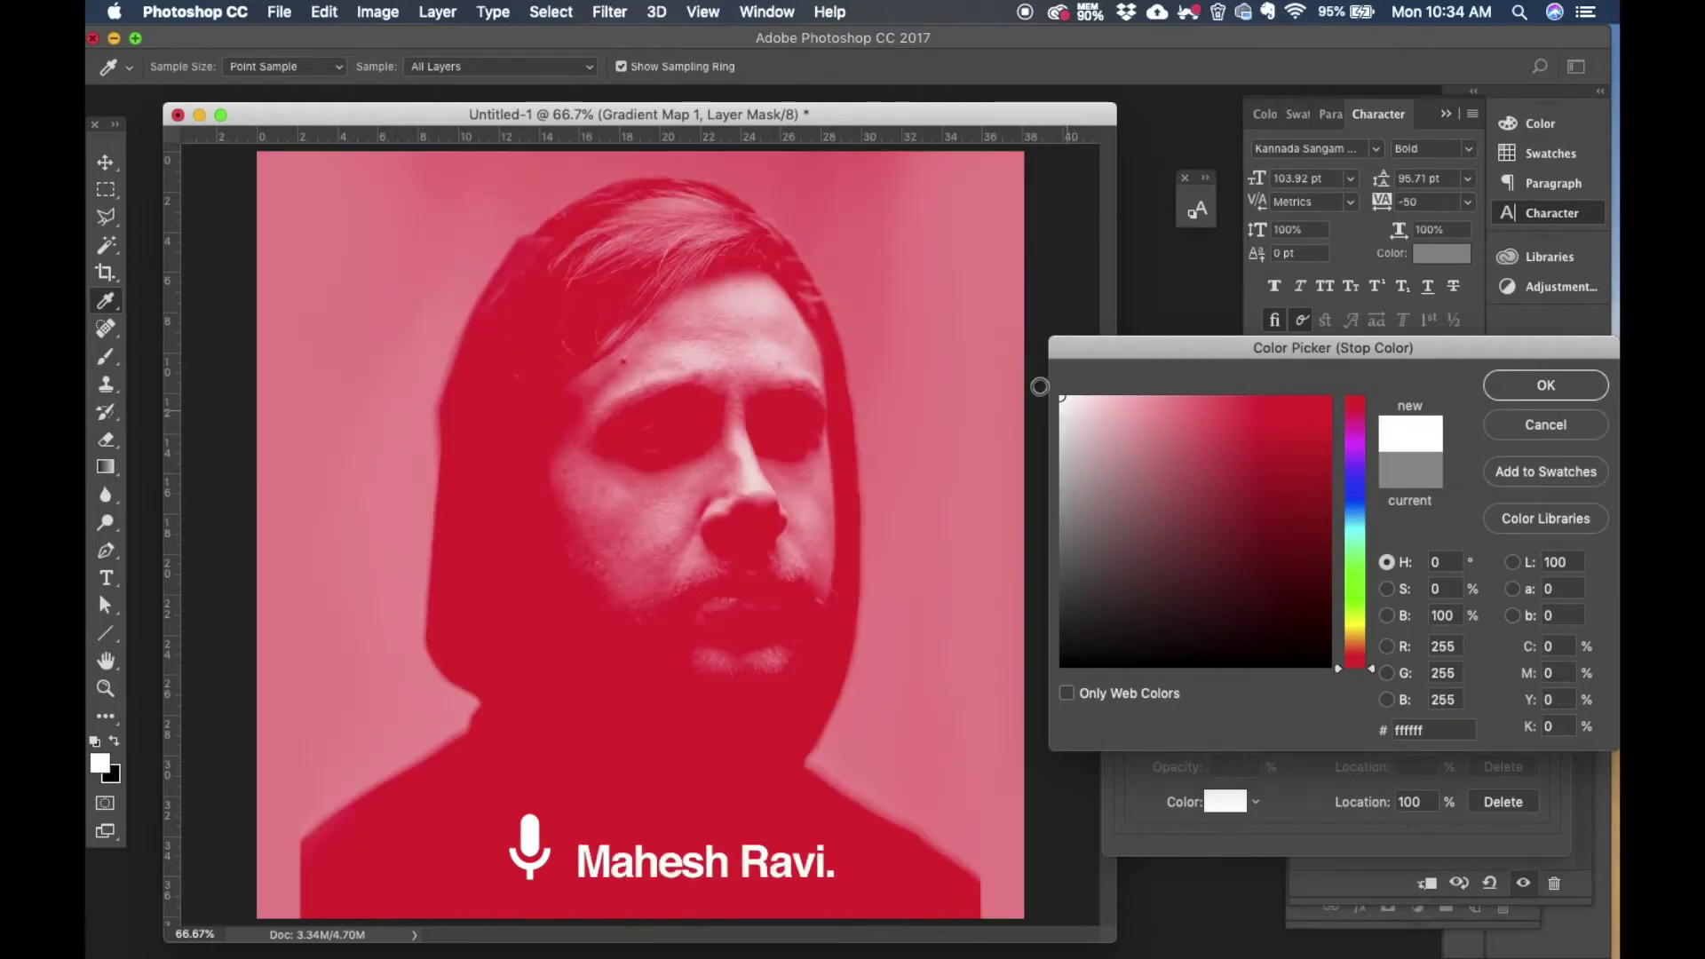
click(1565, 387)
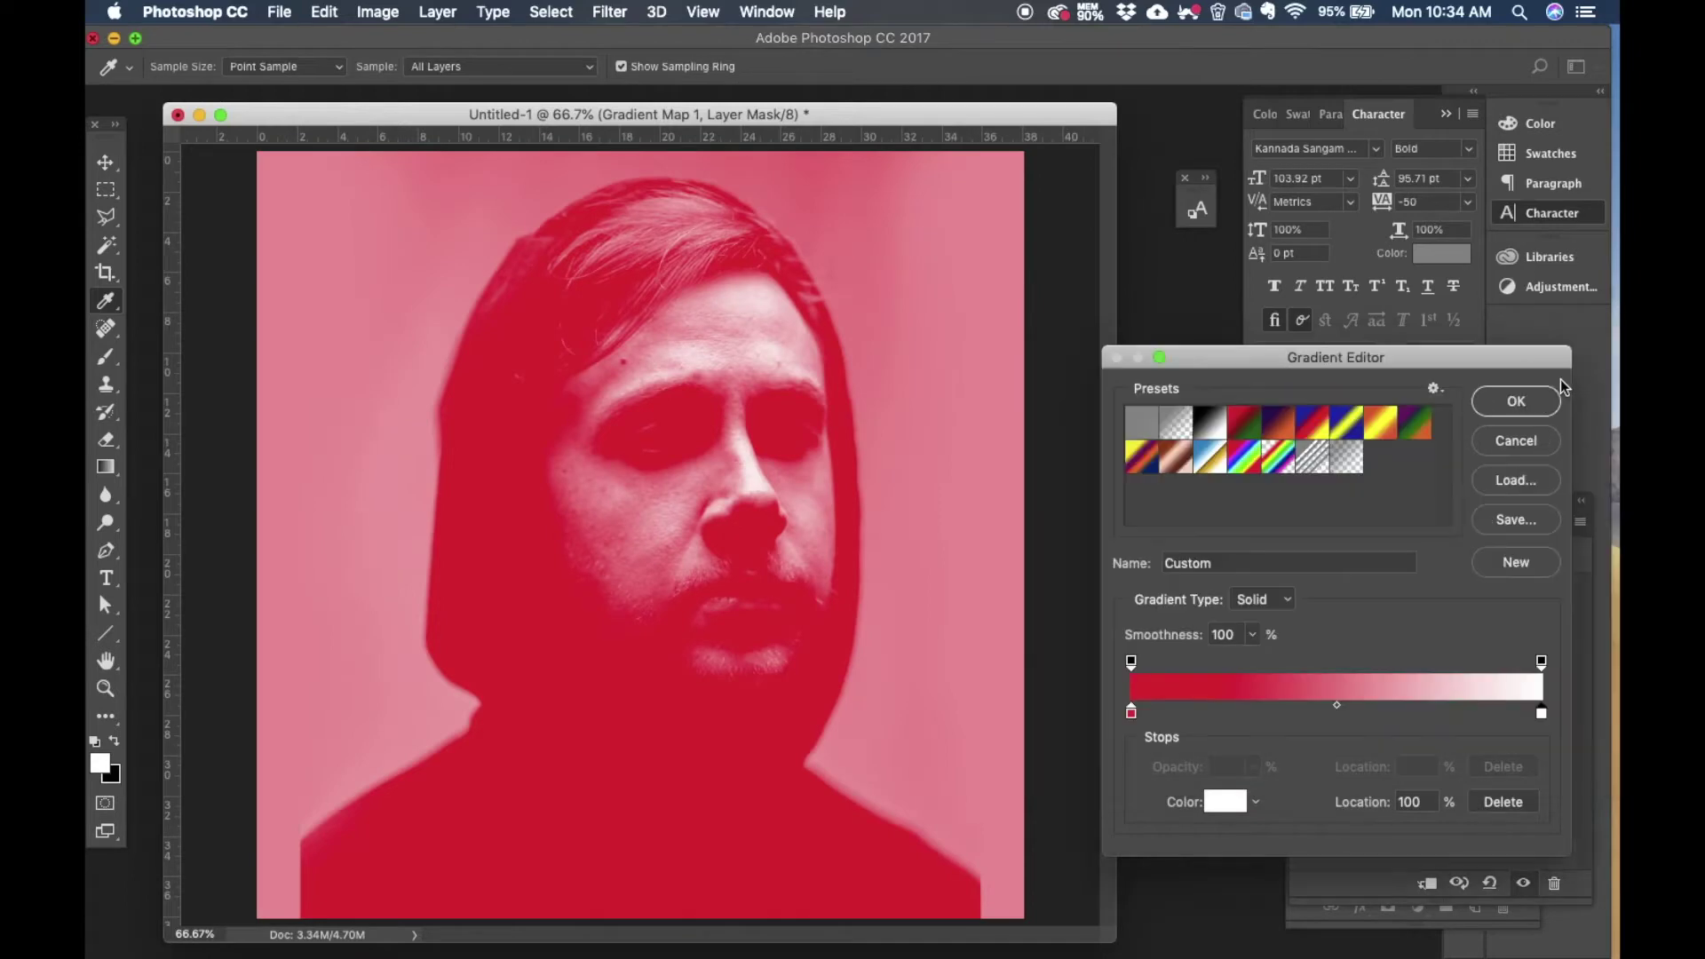
click(1513, 411)
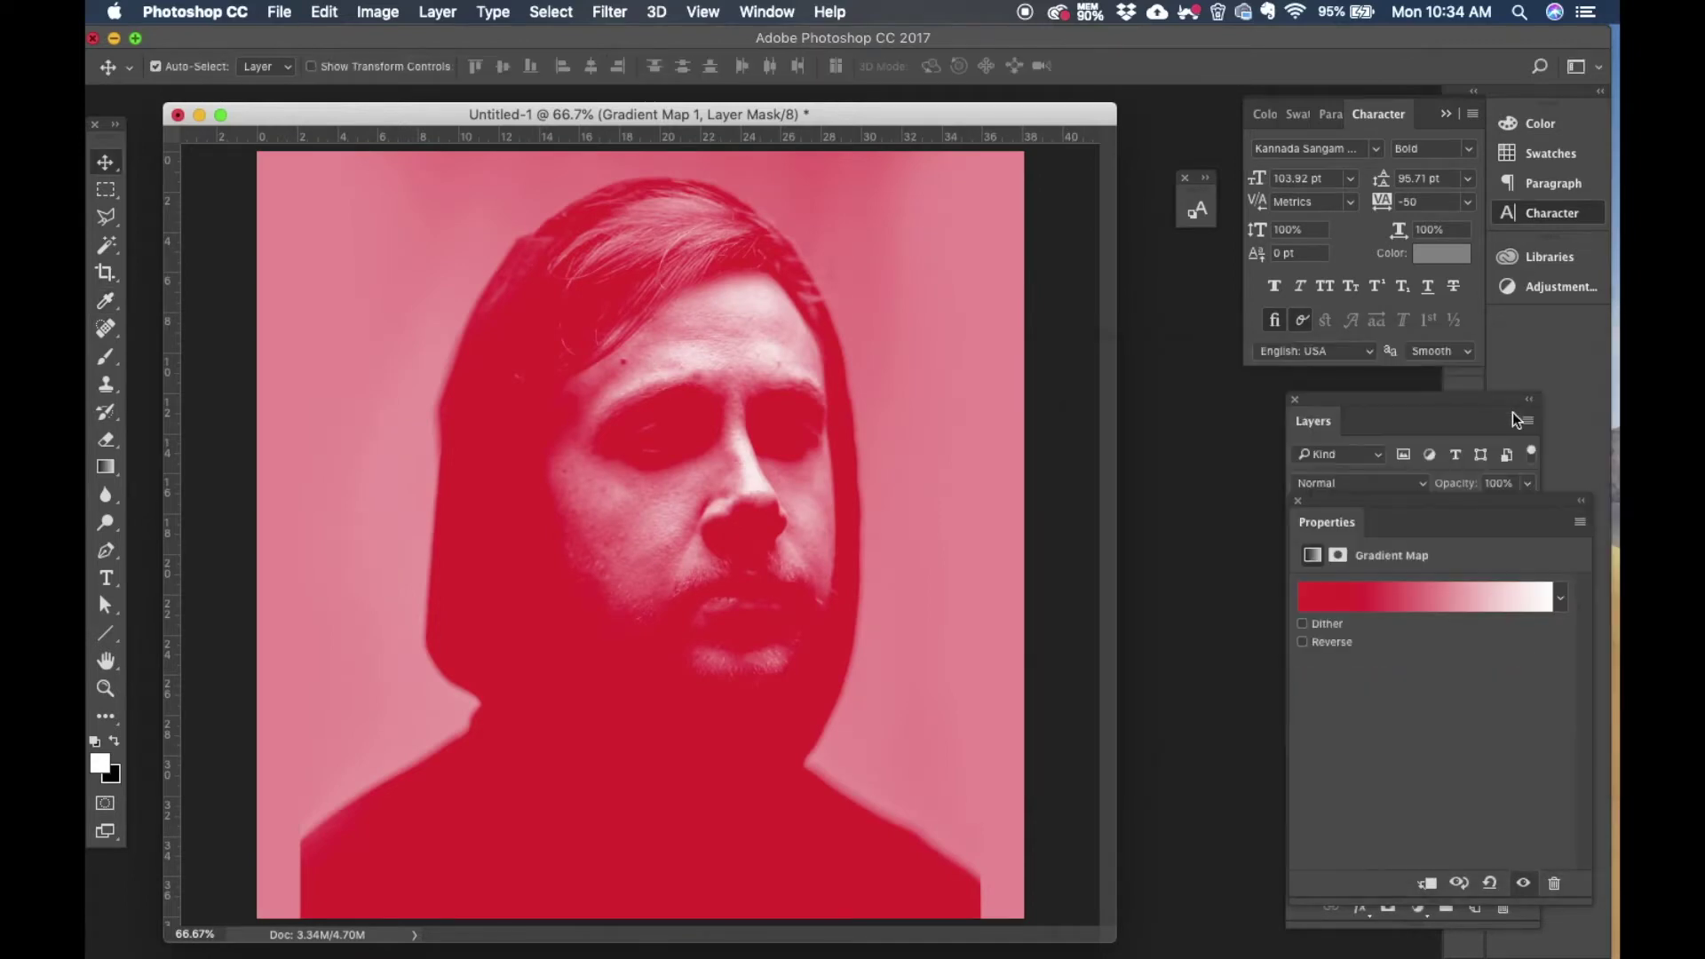
Step: Set the Gradient Map 1 layer to Screen blending at 58% opacity
click(1298, 502)
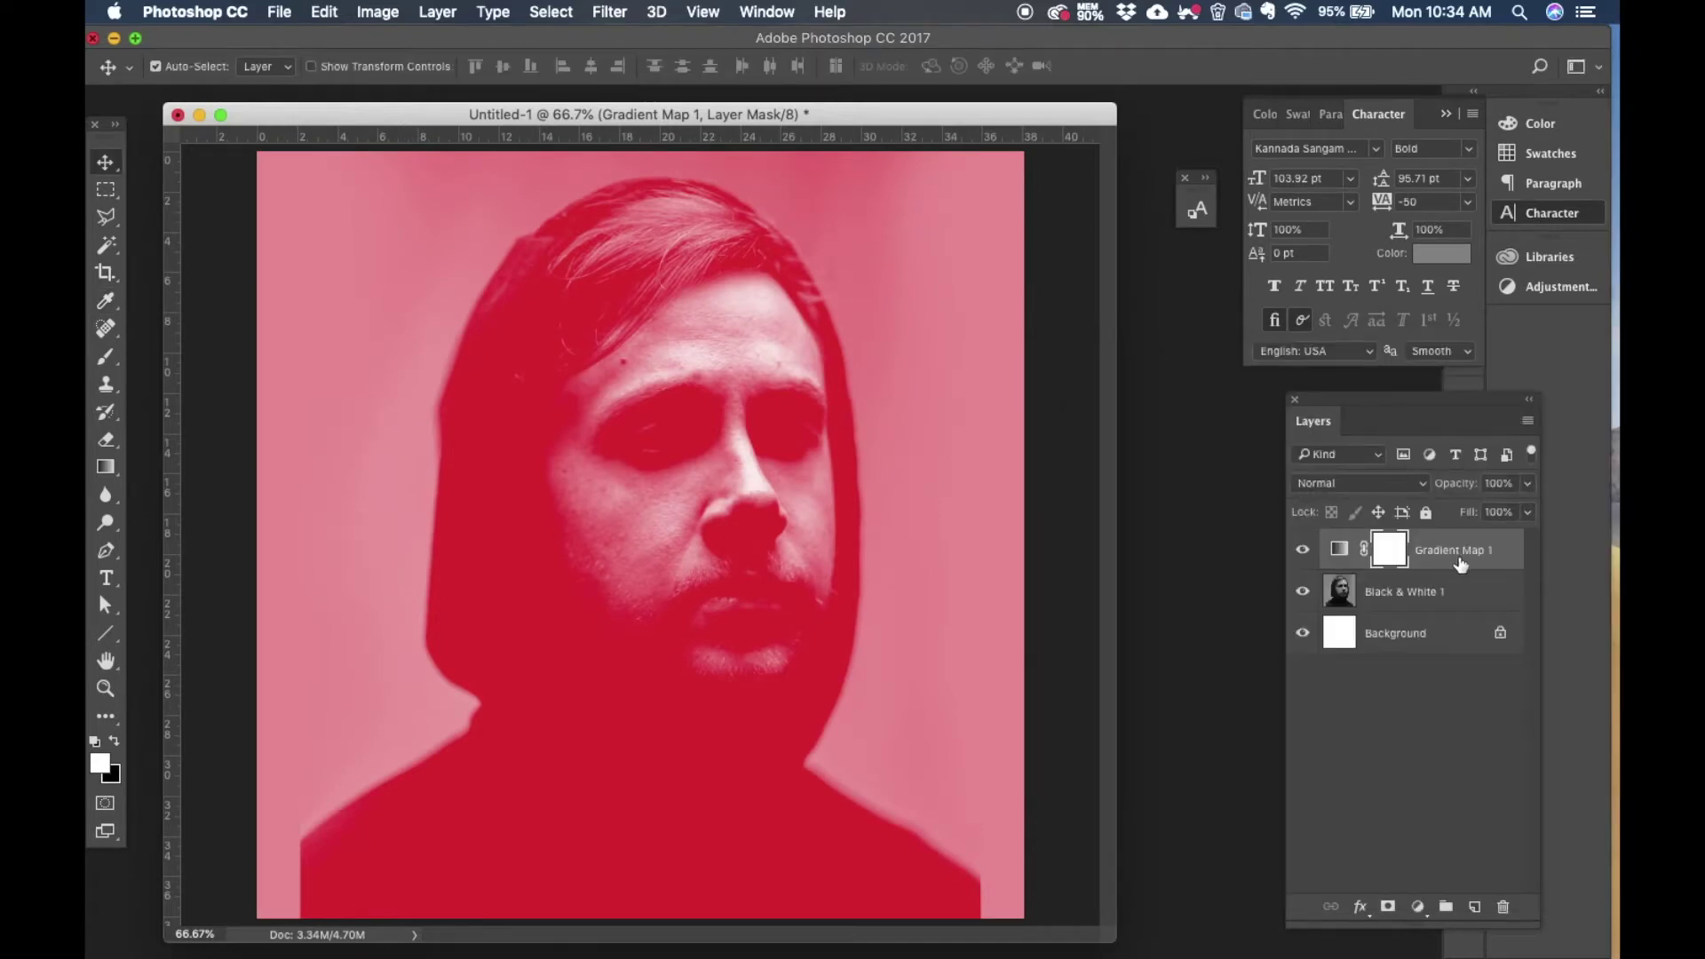
click(1390, 484)
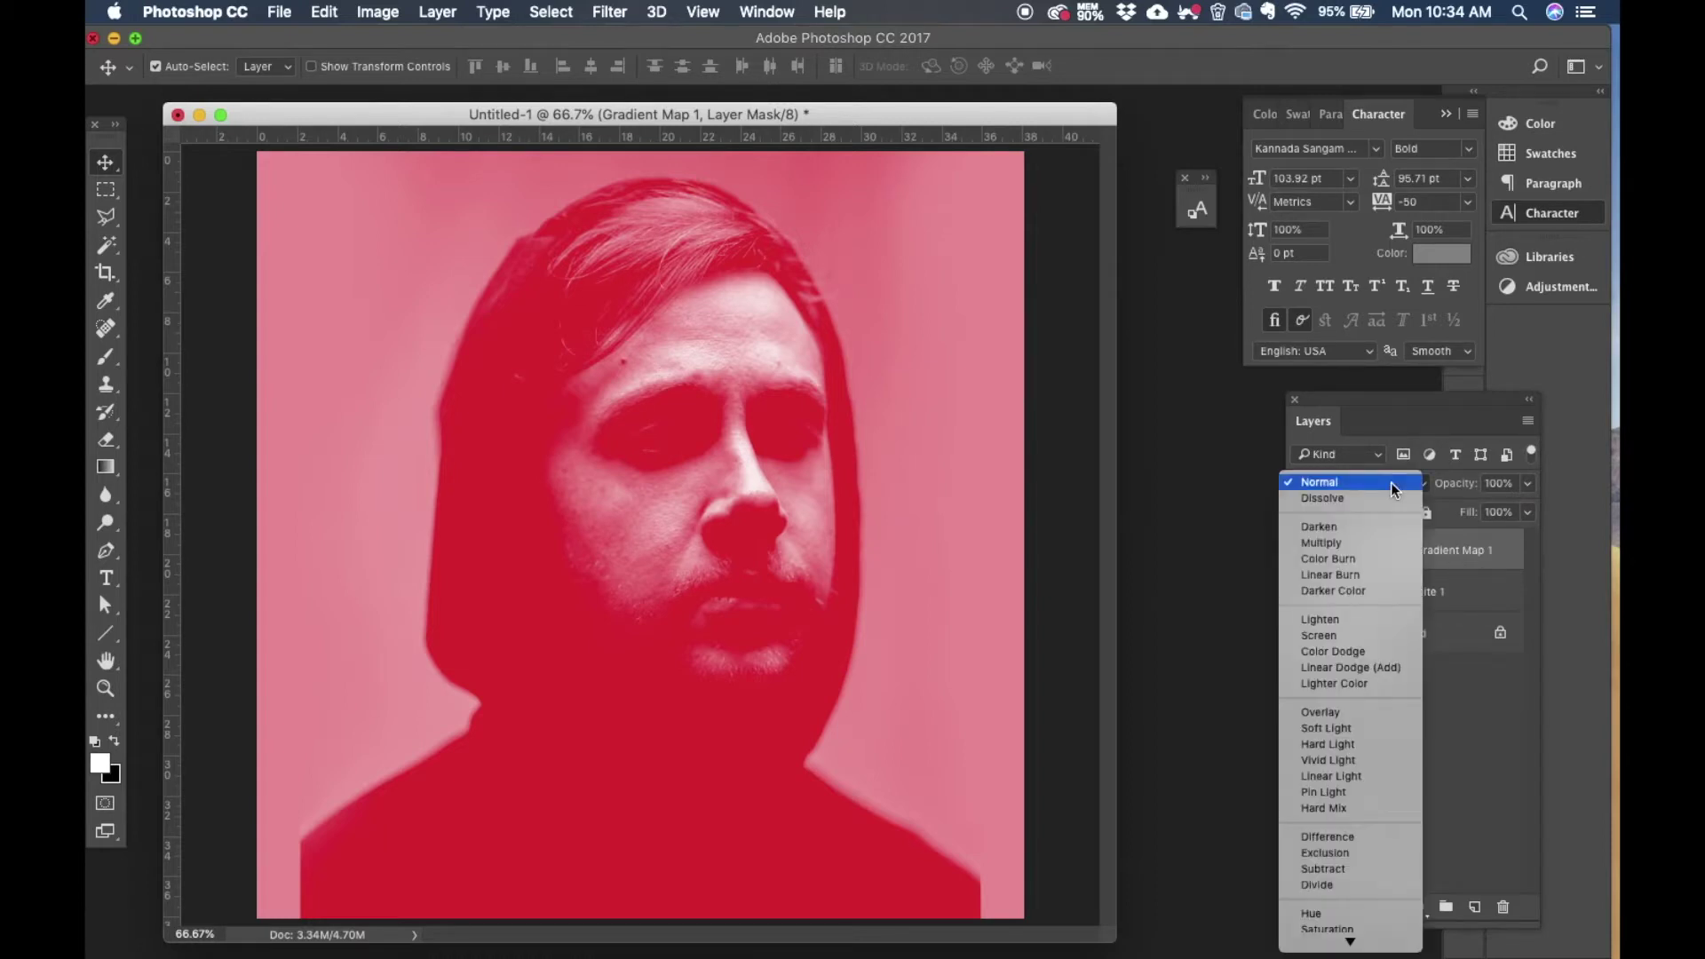
click(1378, 542)
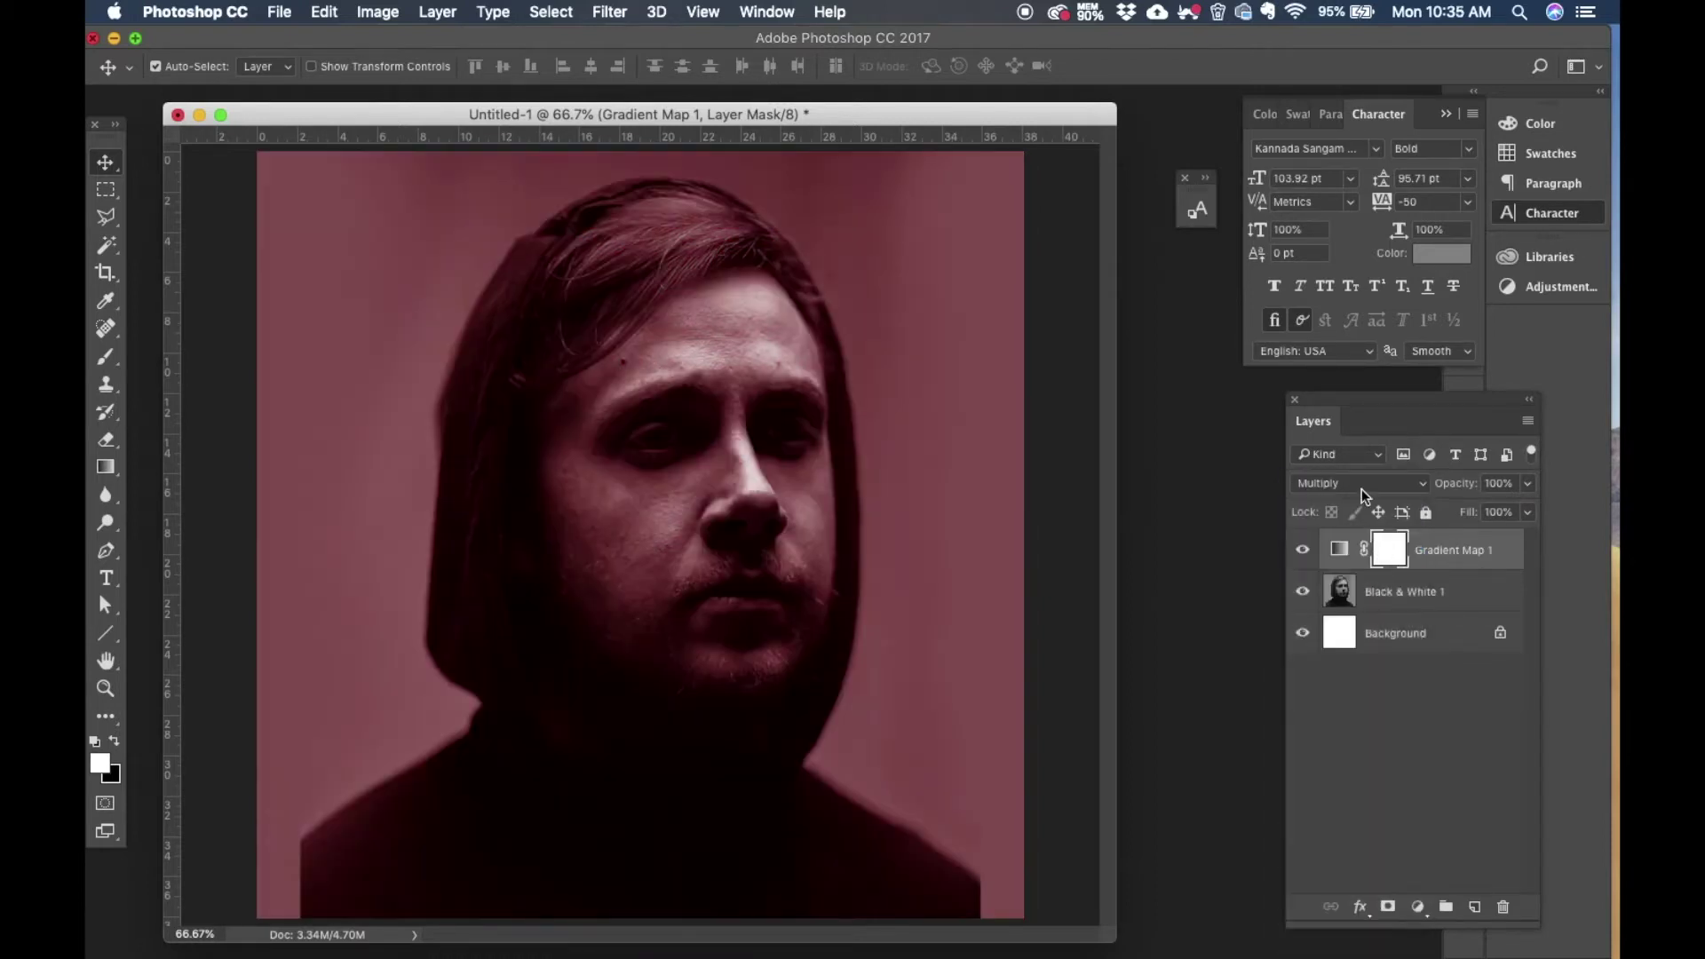
click(1361, 484)
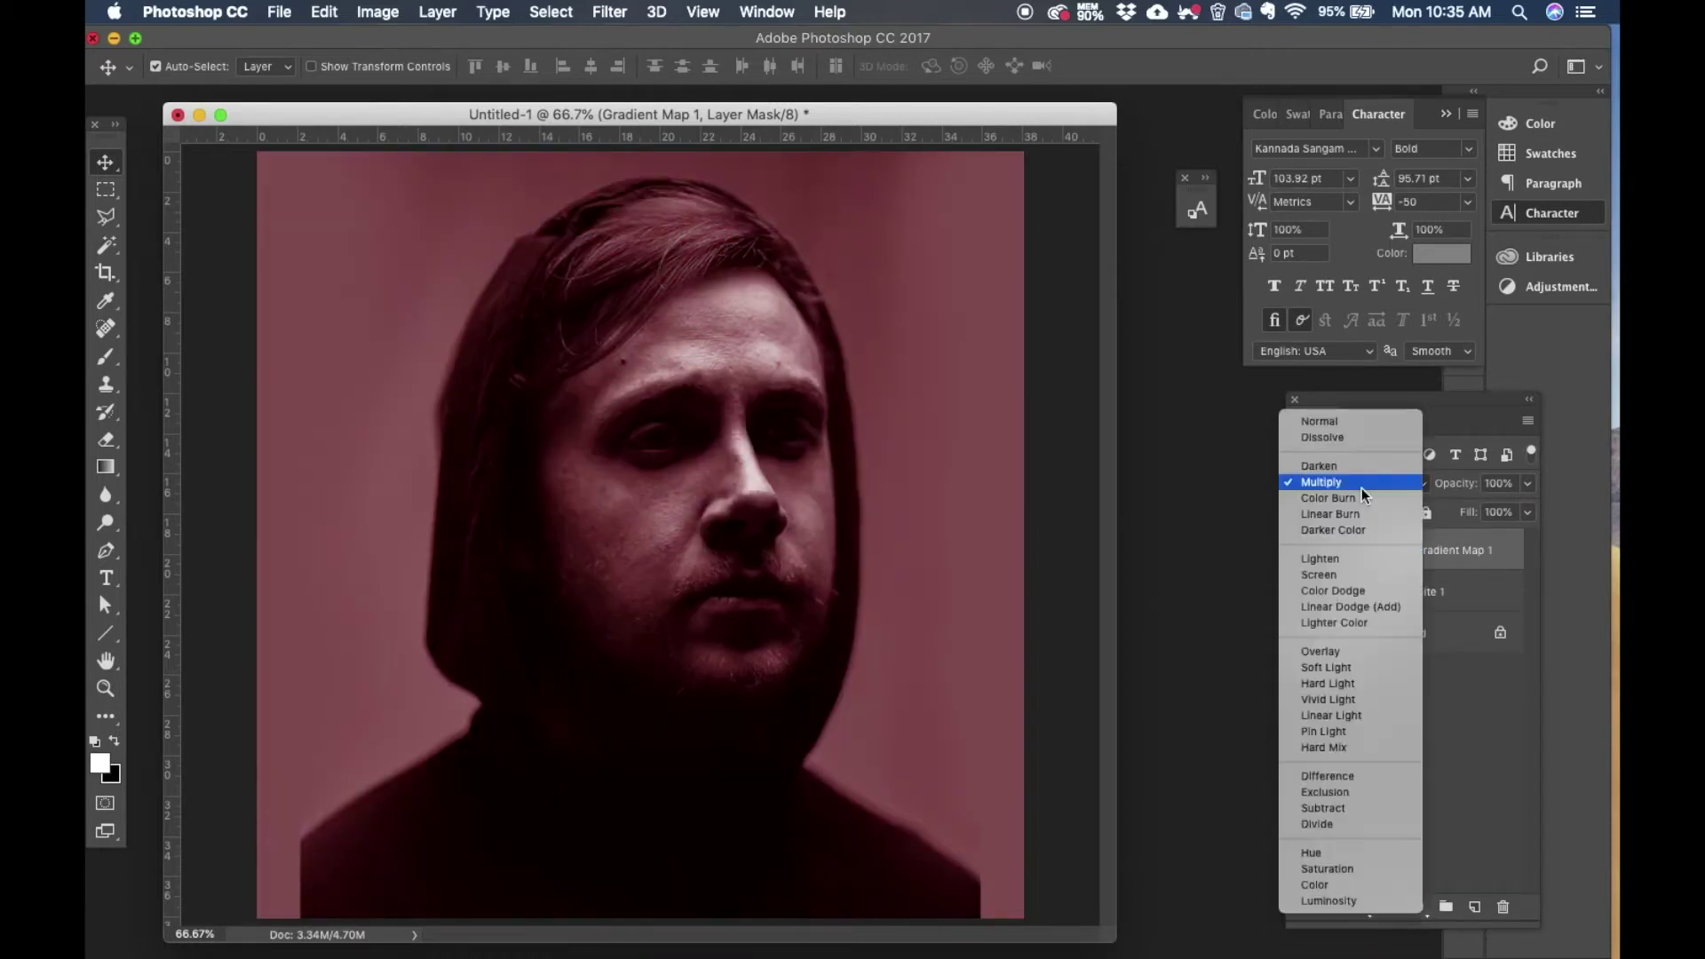
click(1357, 573)
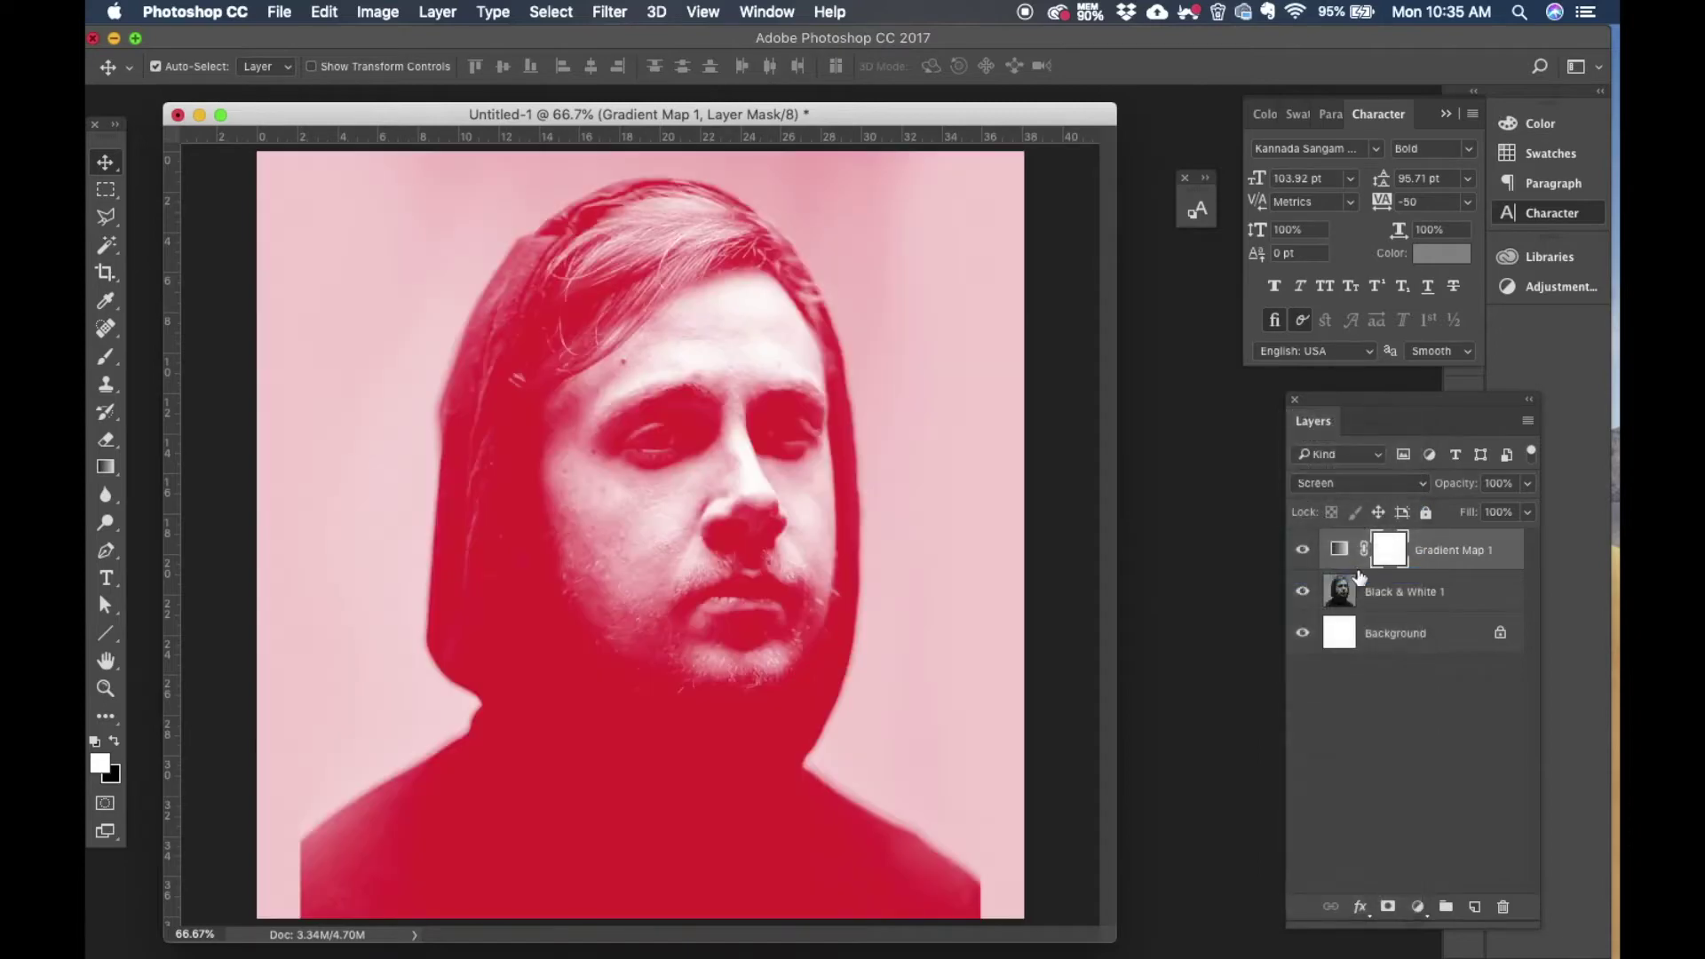
click(1529, 484)
click(1489, 511)
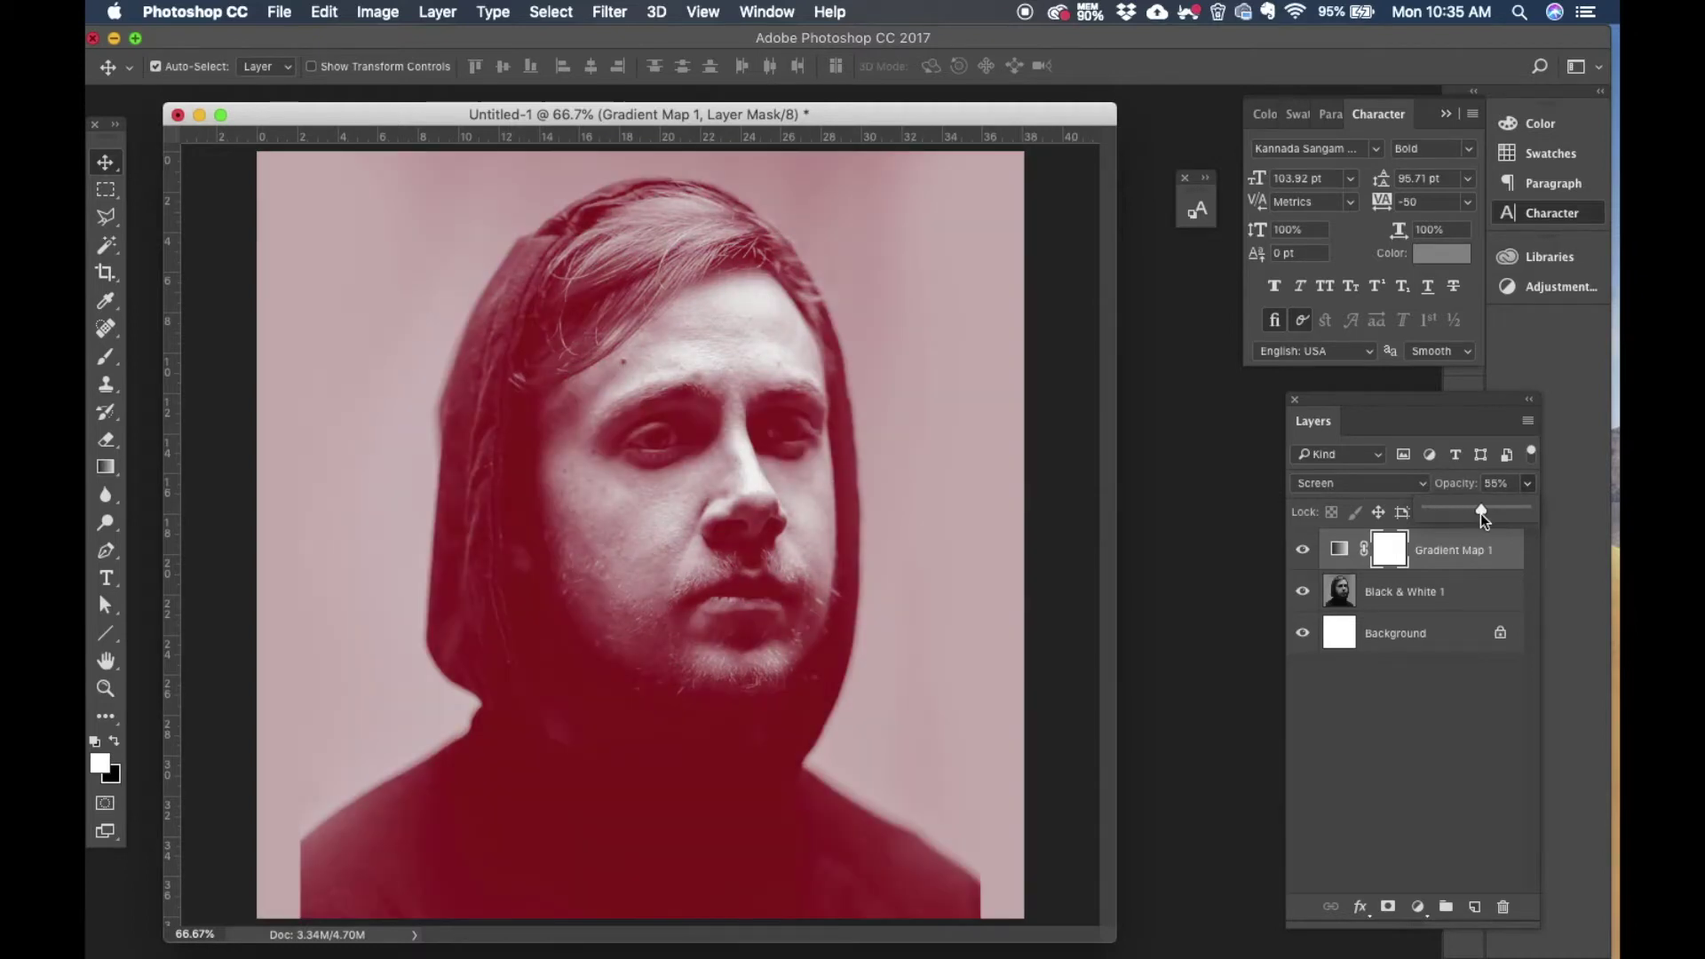
drag(1480, 513, 1483, 513)
Step: Paint the Gradient Map mask with a black brush (about 54% opacity, size 700) over the lower shoulder and right side
click(1399, 555)
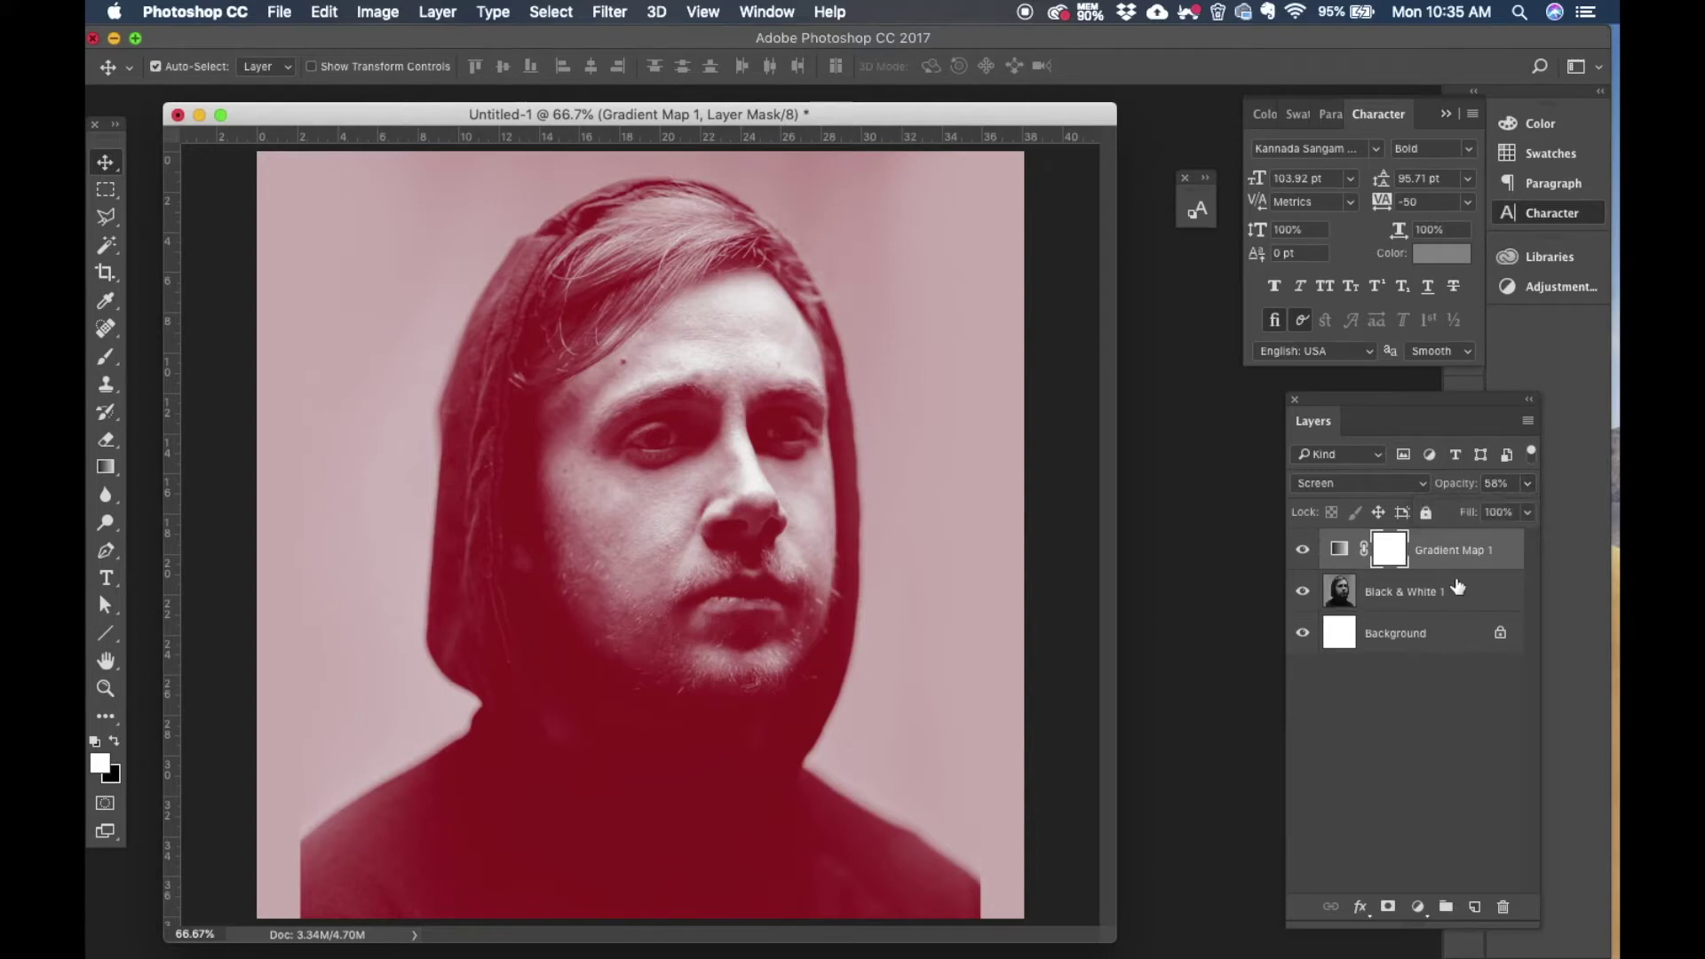
click(115, 742)
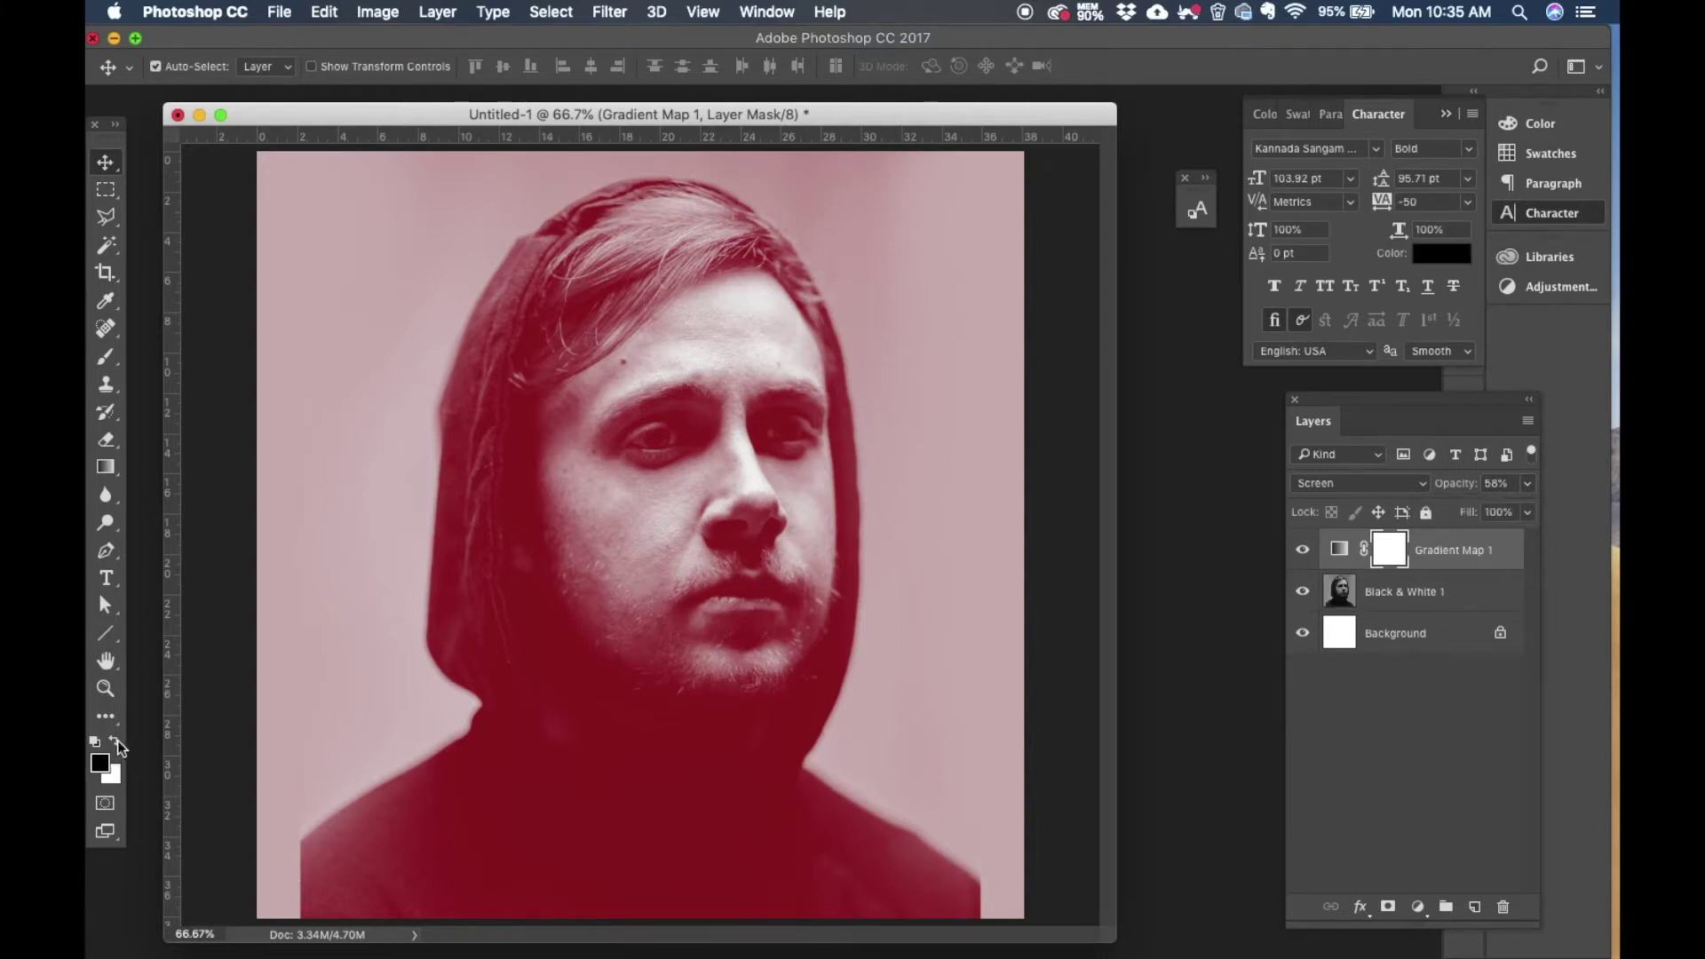
click(106, 356)
drag(522, 66, 478, 94)
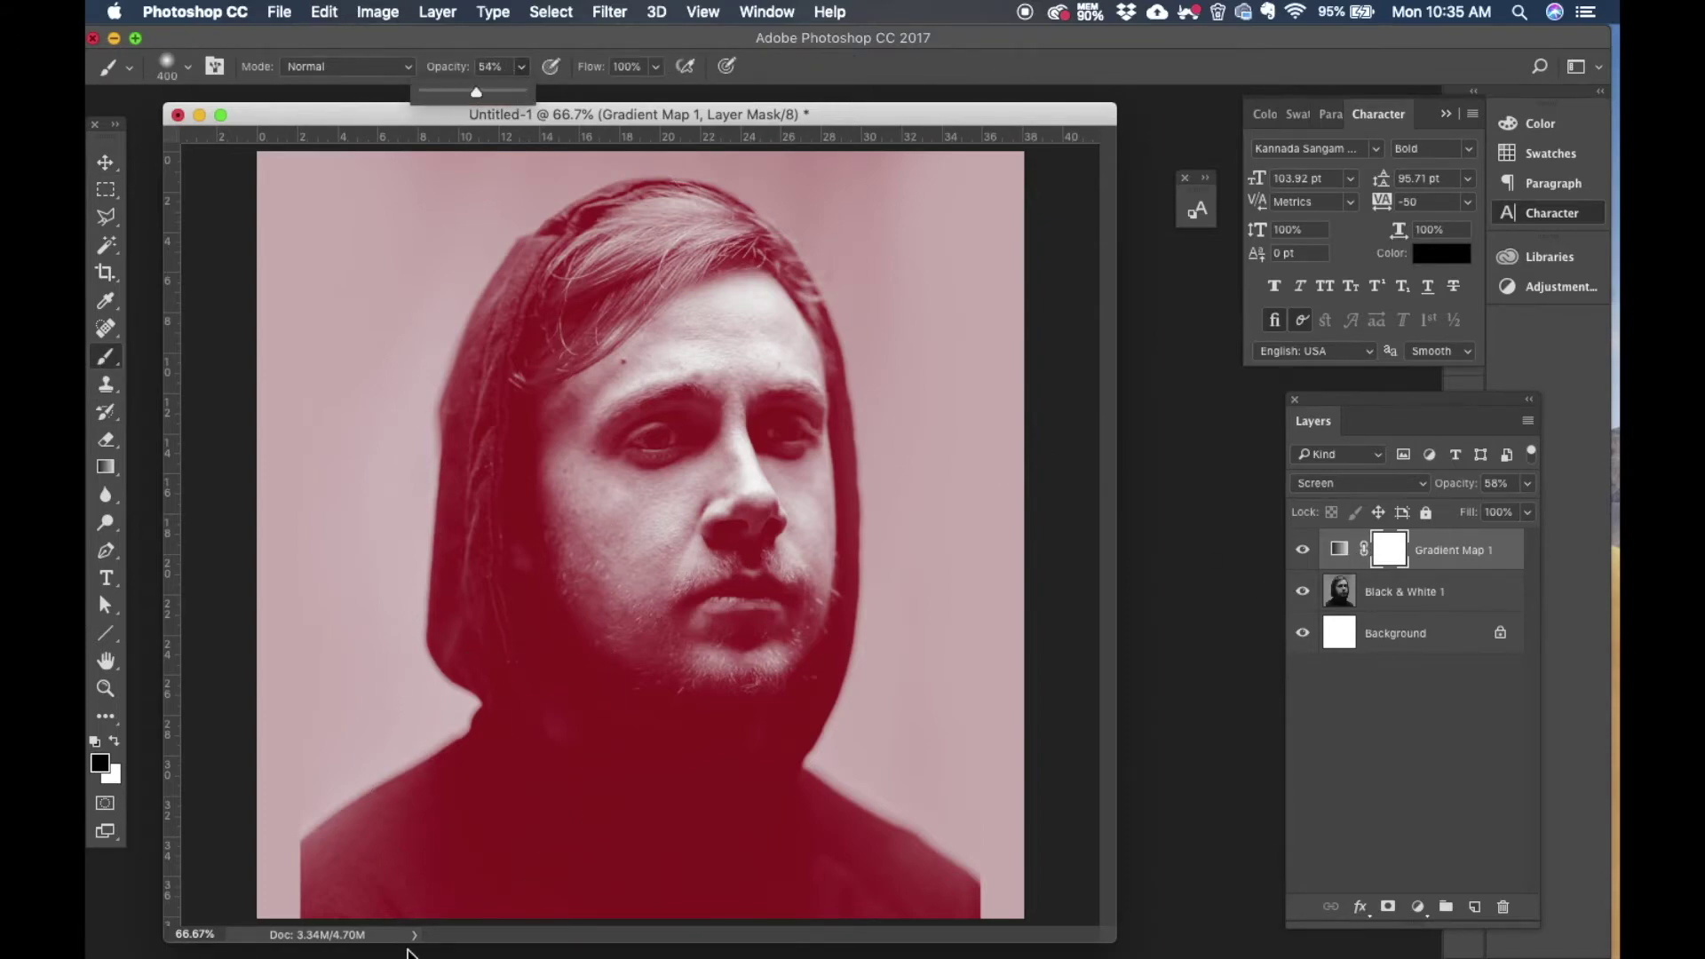
drag(401, 855, 575, 875)
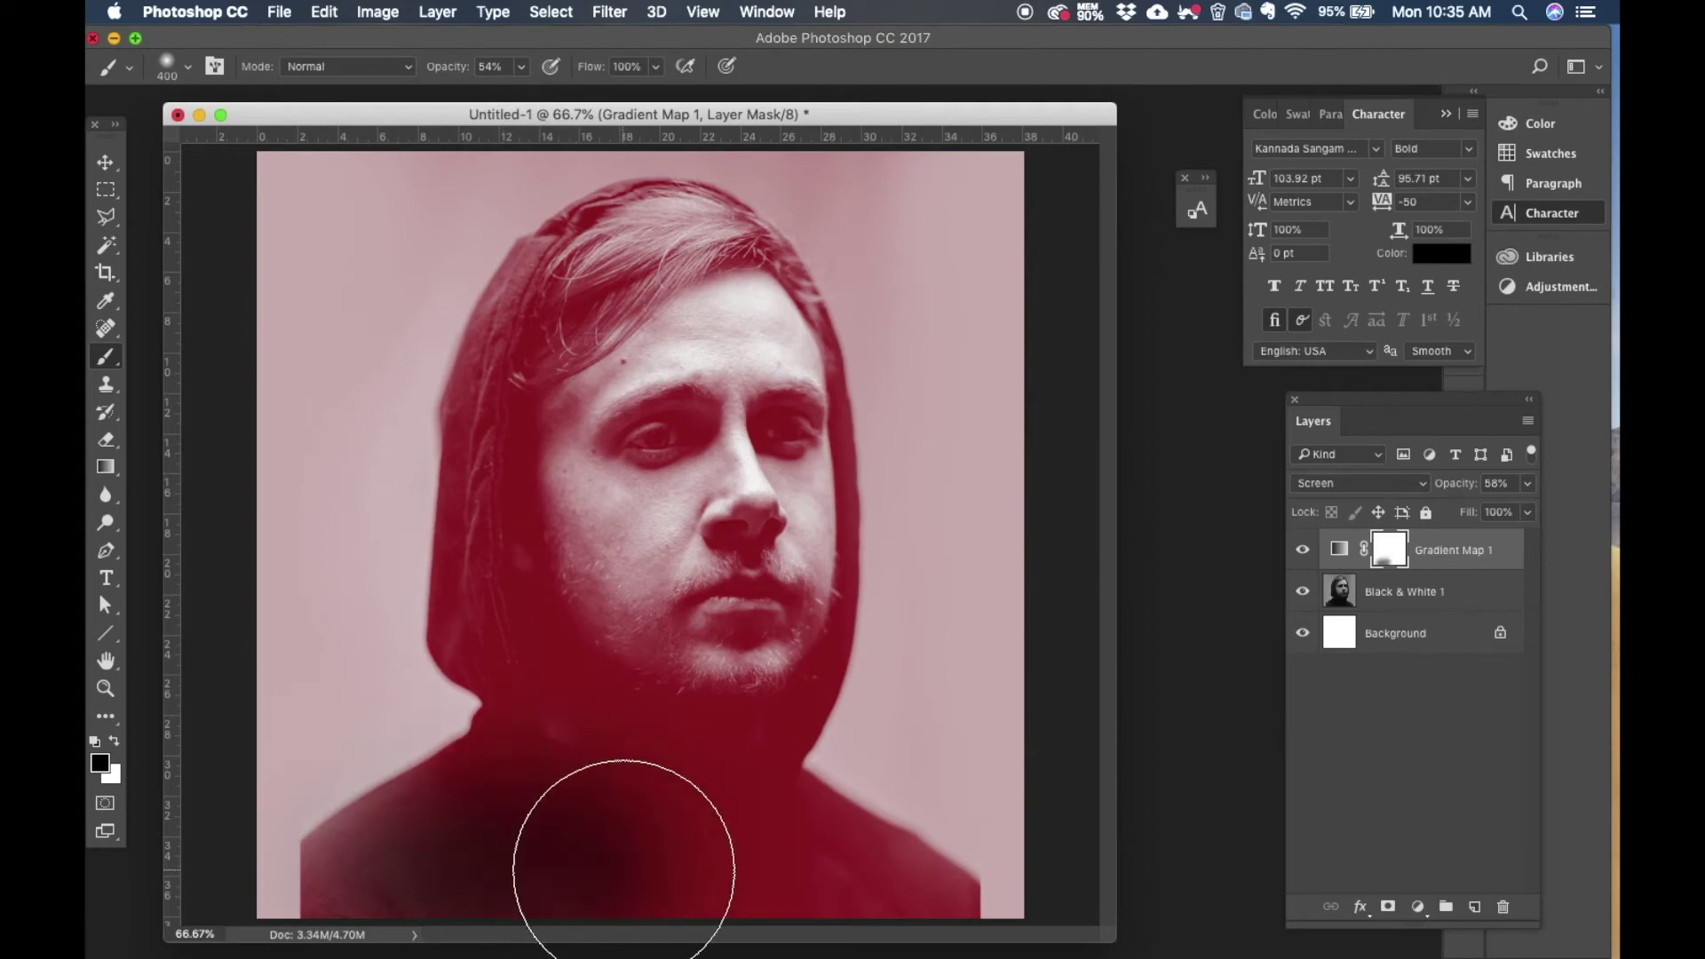
key(bracketright)
key(bracketright)
key(bracketright)
mouse_move(719, 888)
mouse_down()
mouse_move(779, 883)
mouse_move(898, 757)
mouse_move(971, 552)
mouse_move(966, 678)
mouse_move(1009, 514)
mouse_move(989, 324)
mouse_move(947, 681)
mouse_up()
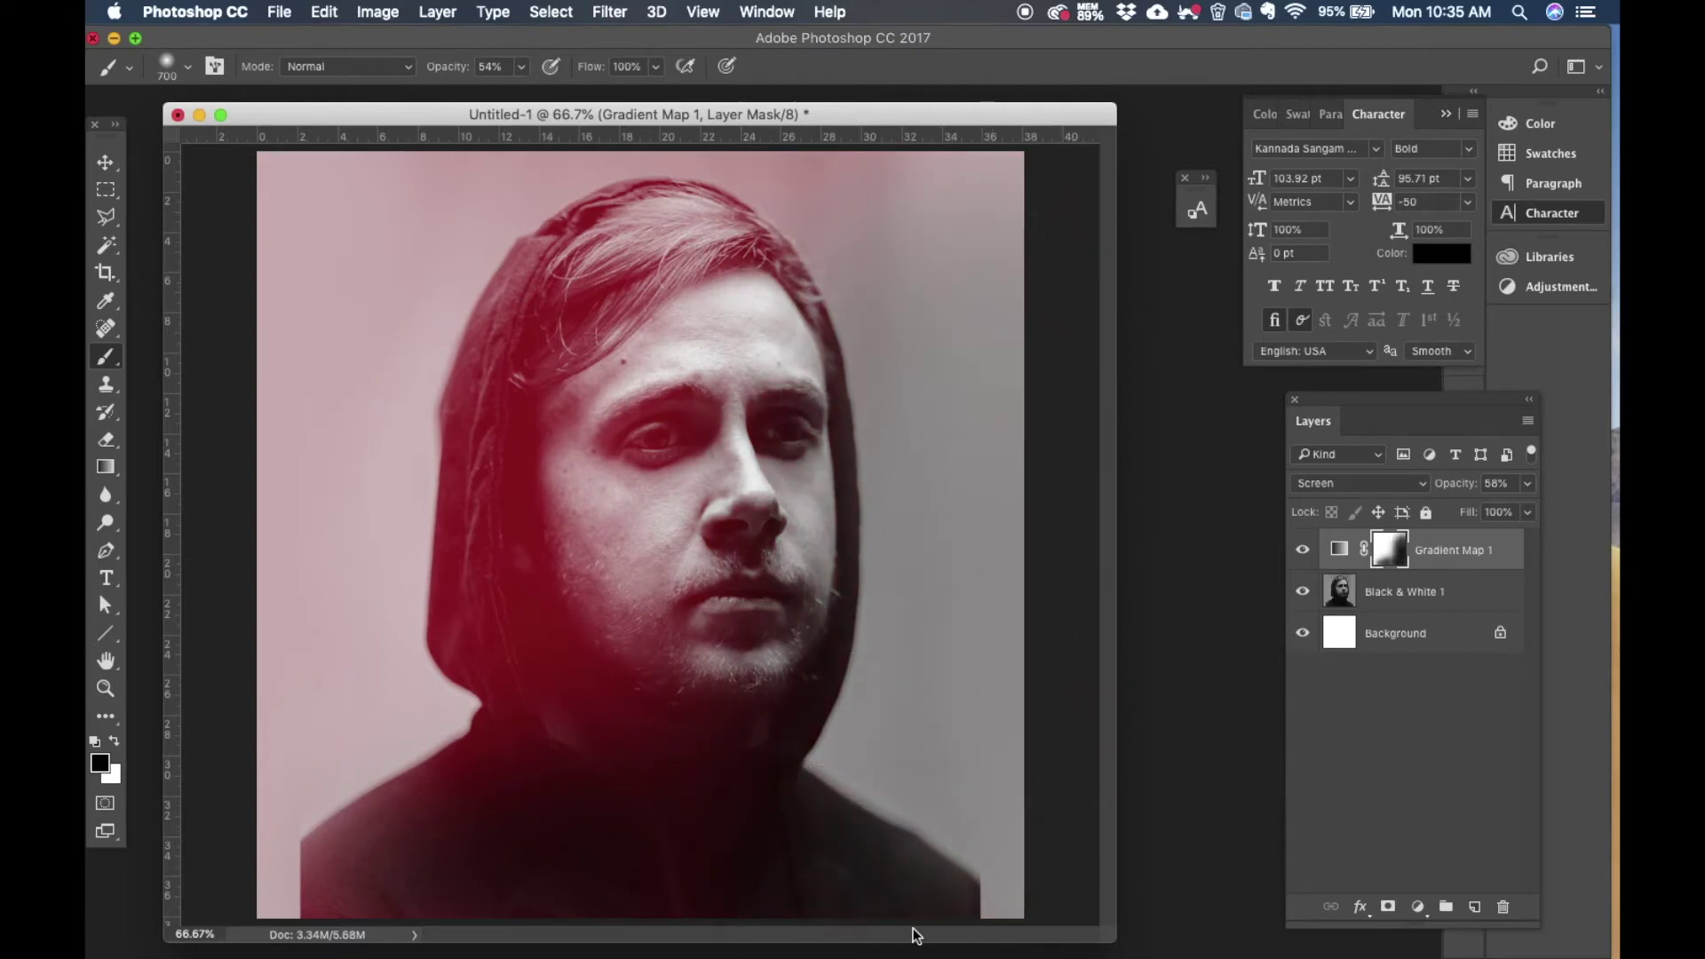
drag(996, 333, 1142, 80)
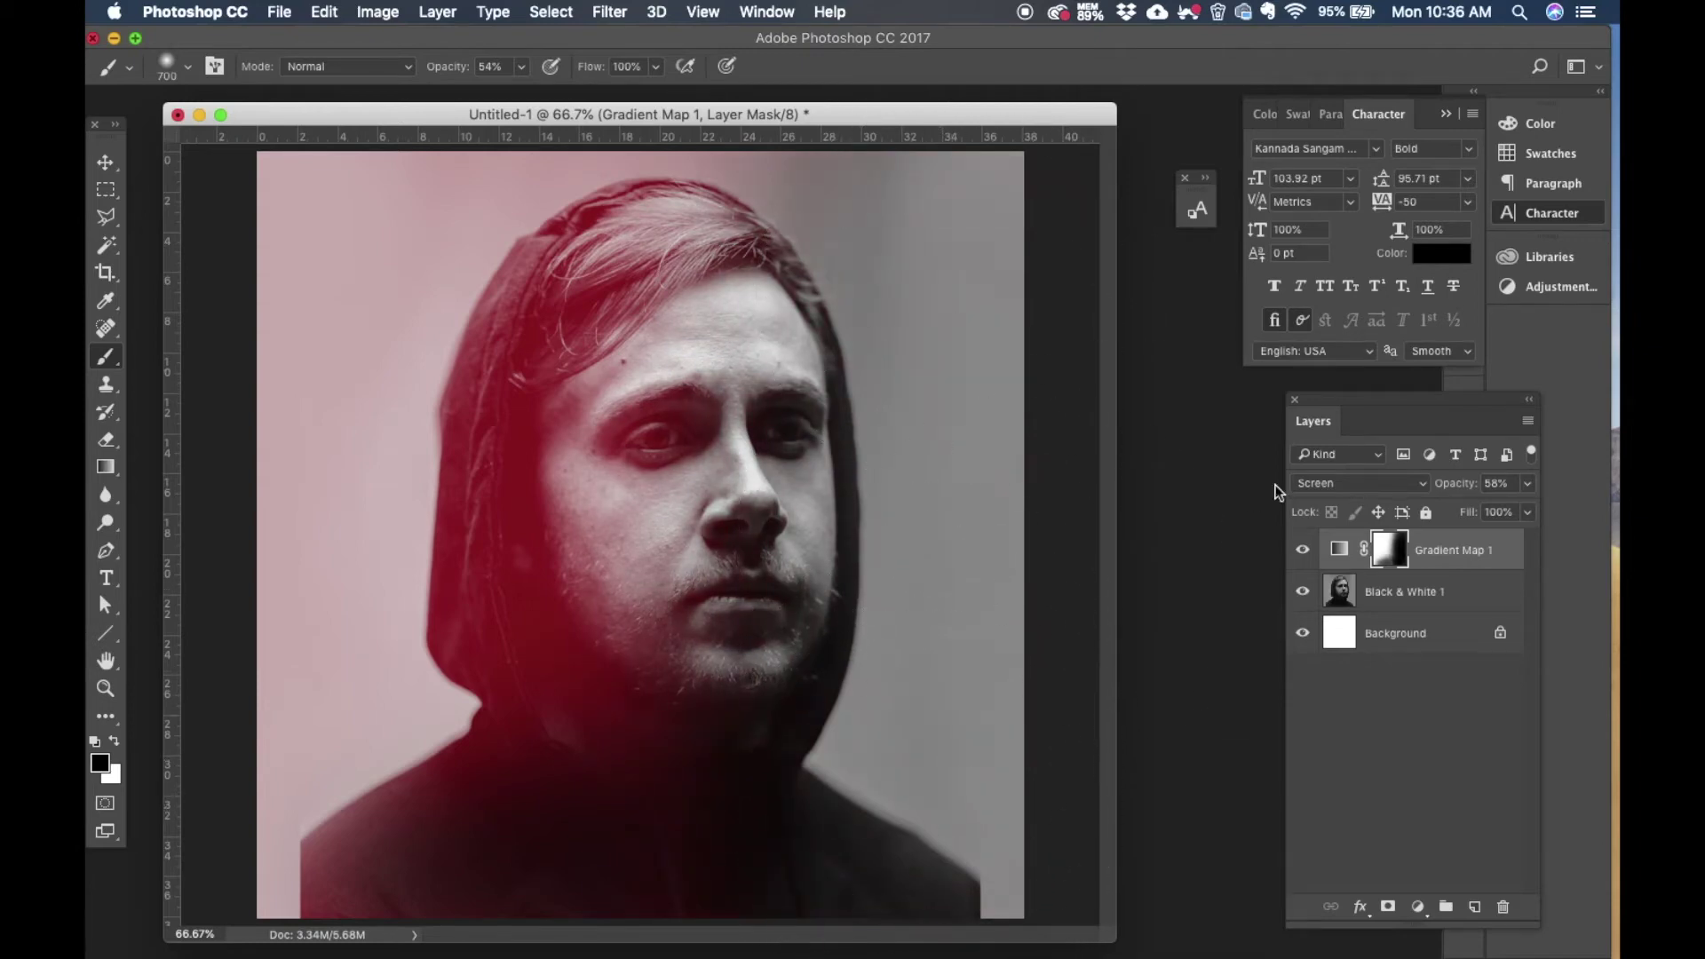
Step: Toggle the Gradient Map layer on and off to compare the tinted and grey portrait
click(1301, 556)
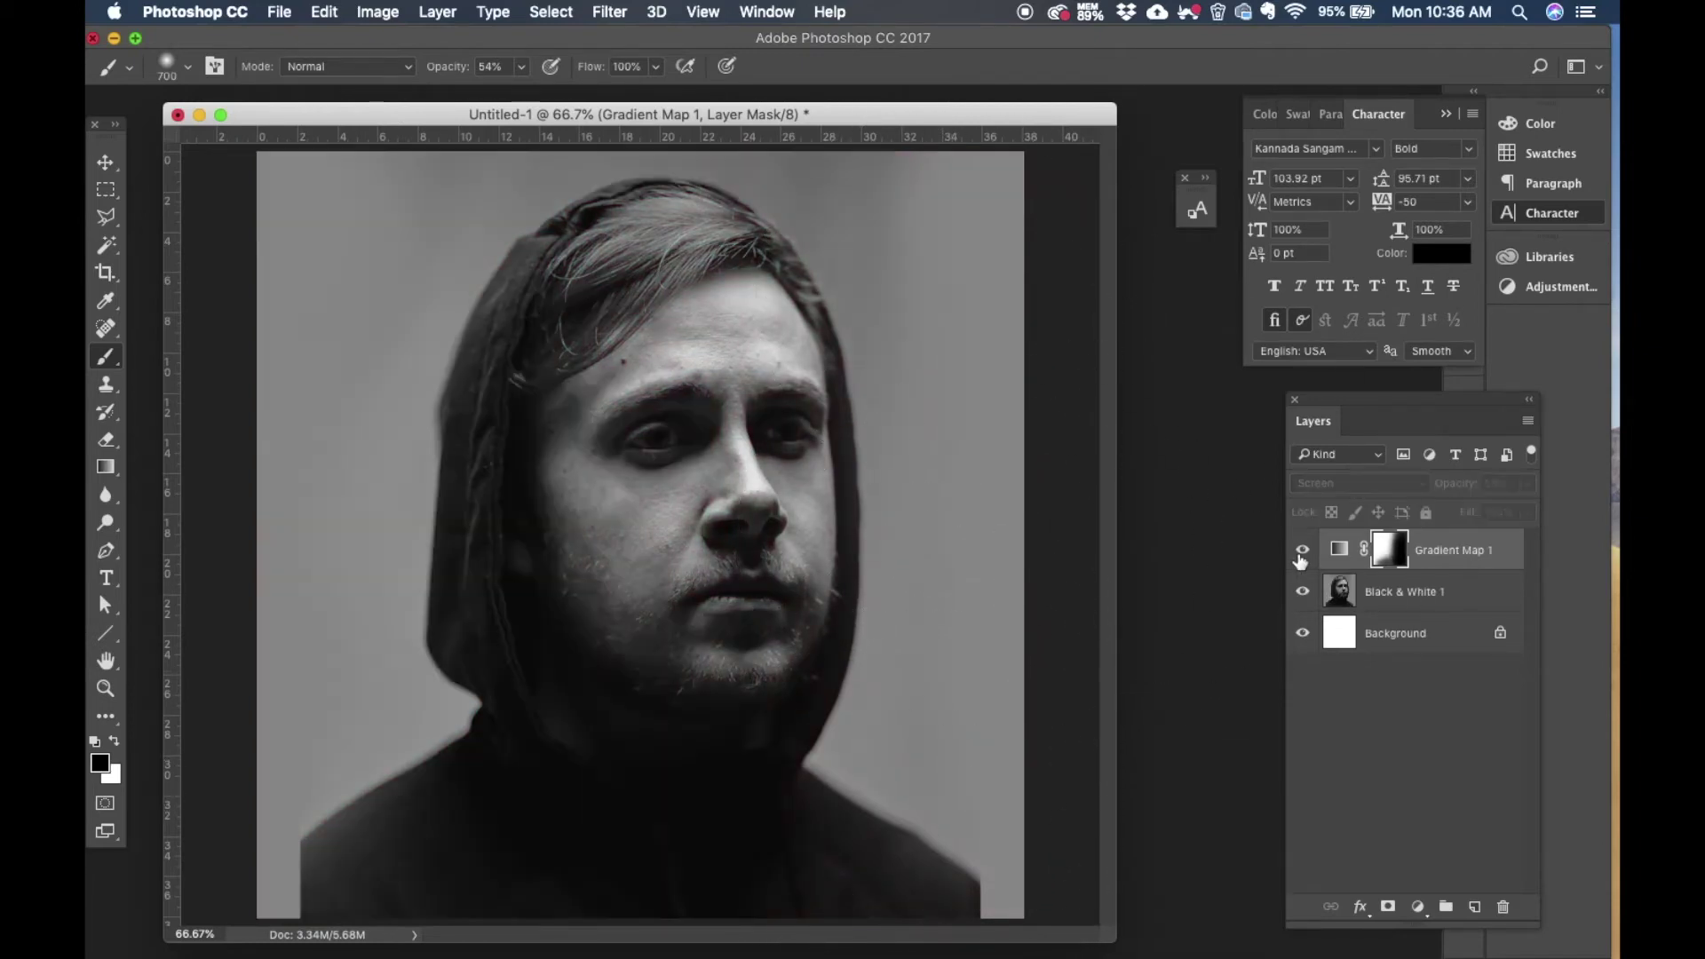
click(1301, 556)
click(1301, 556)
click(1301, 556)
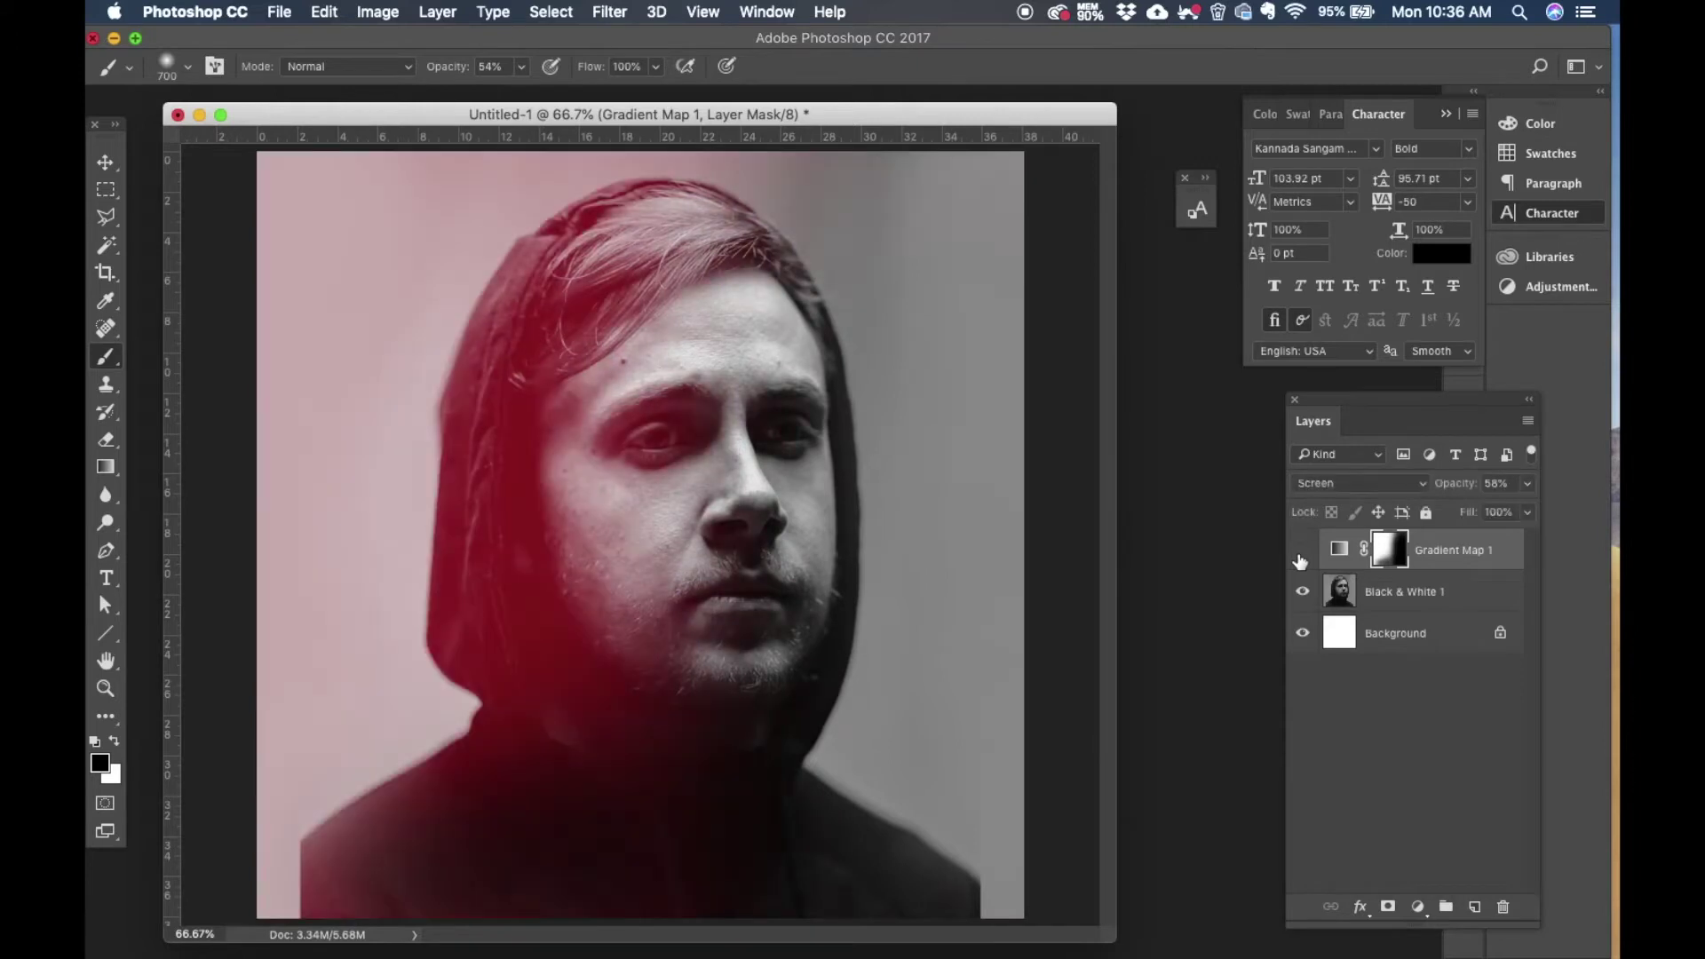
click(1301, 556)
click(1302, 551)
click(1301, 551)
Step: Search Unsplash for 'building skyline' photos and browse the results
click(659, 941)
click(654, 582)
text(buli)
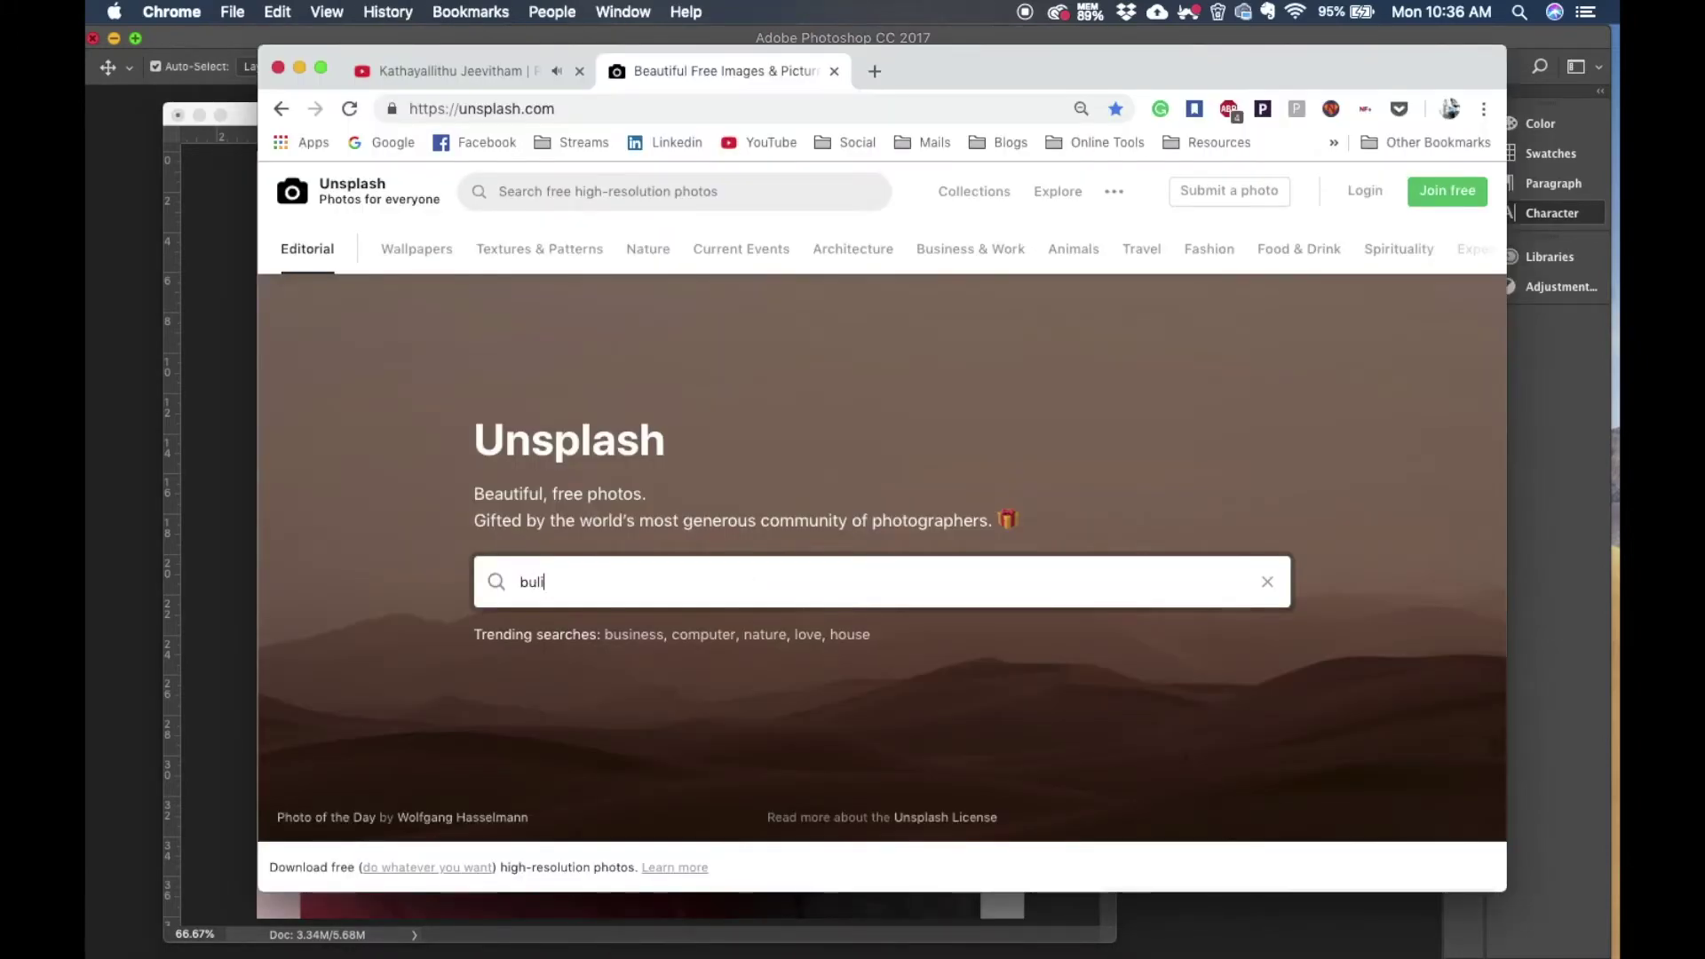
key(BackSpace)
key(BackSpace)
text(ilding )
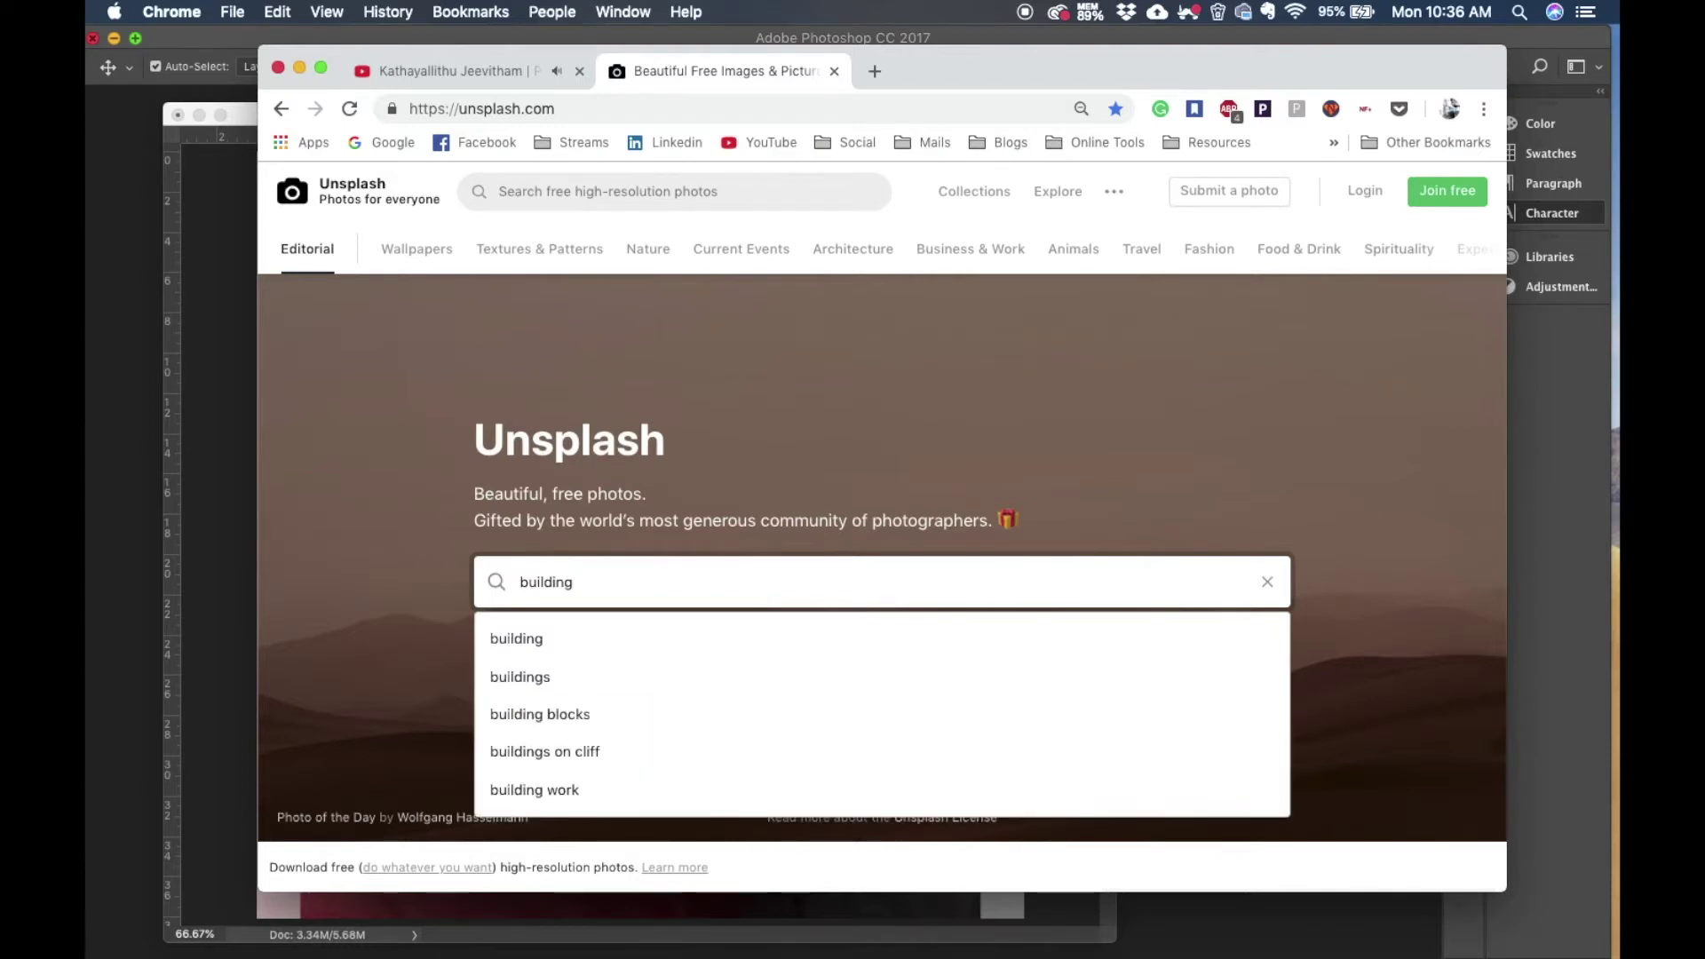
text(skyline)
key(Return)
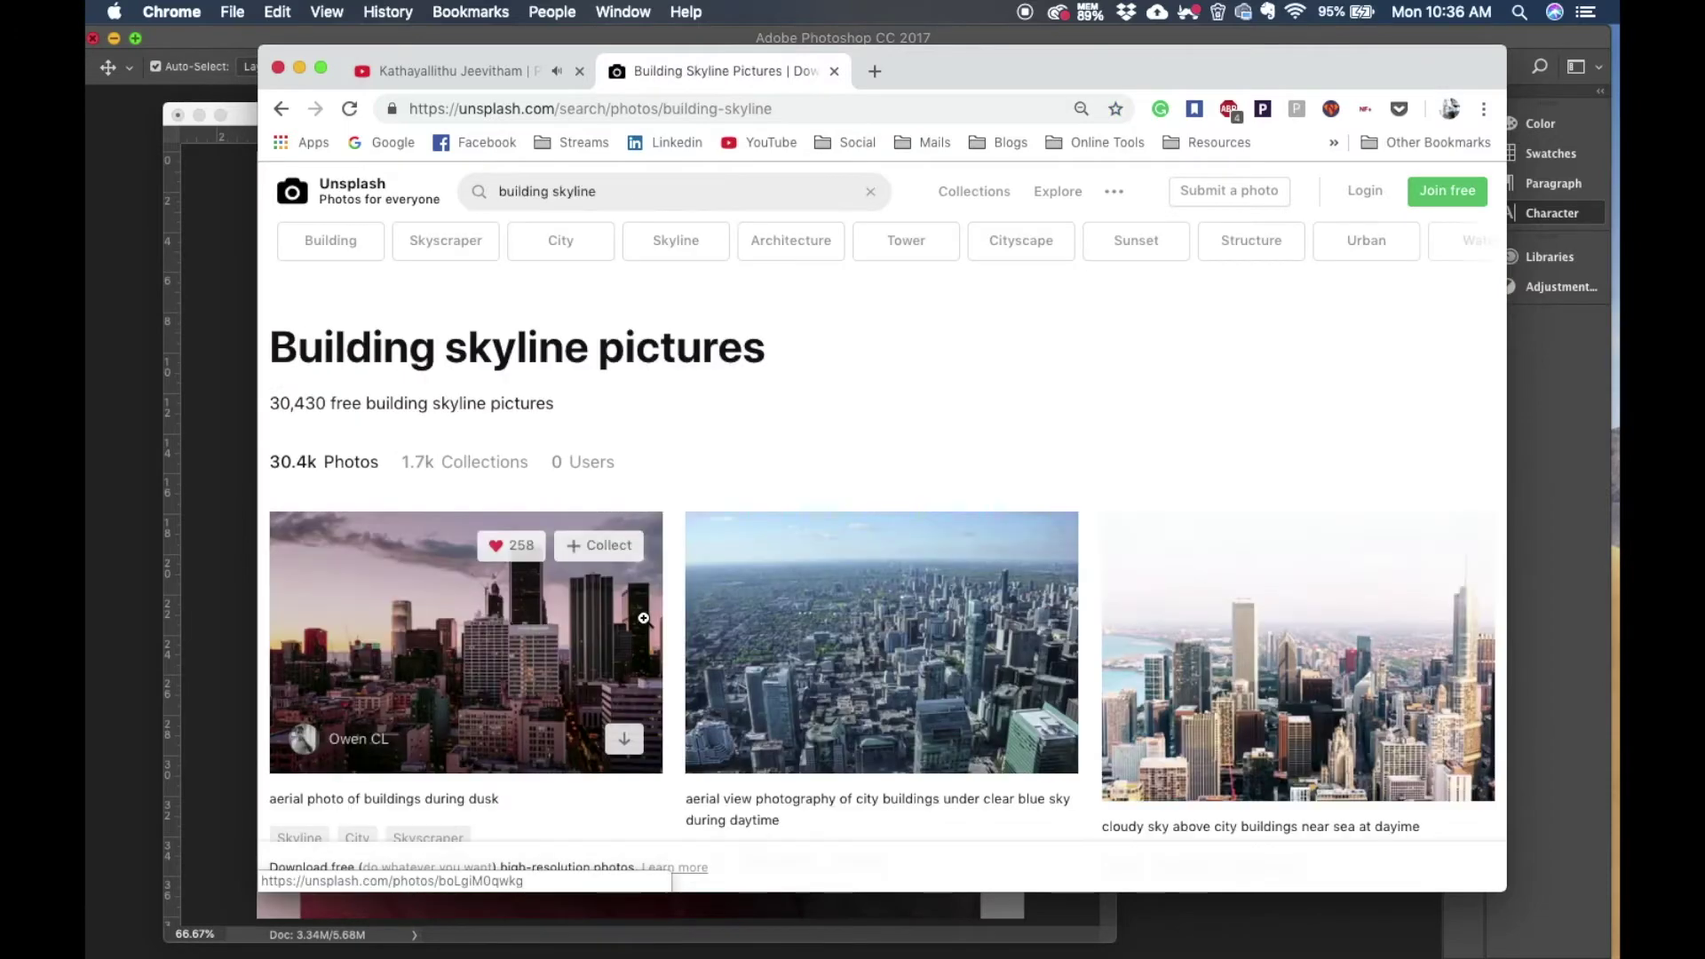
scroll(644, 619, down, 5)
scroll(644, 619, down, 8)
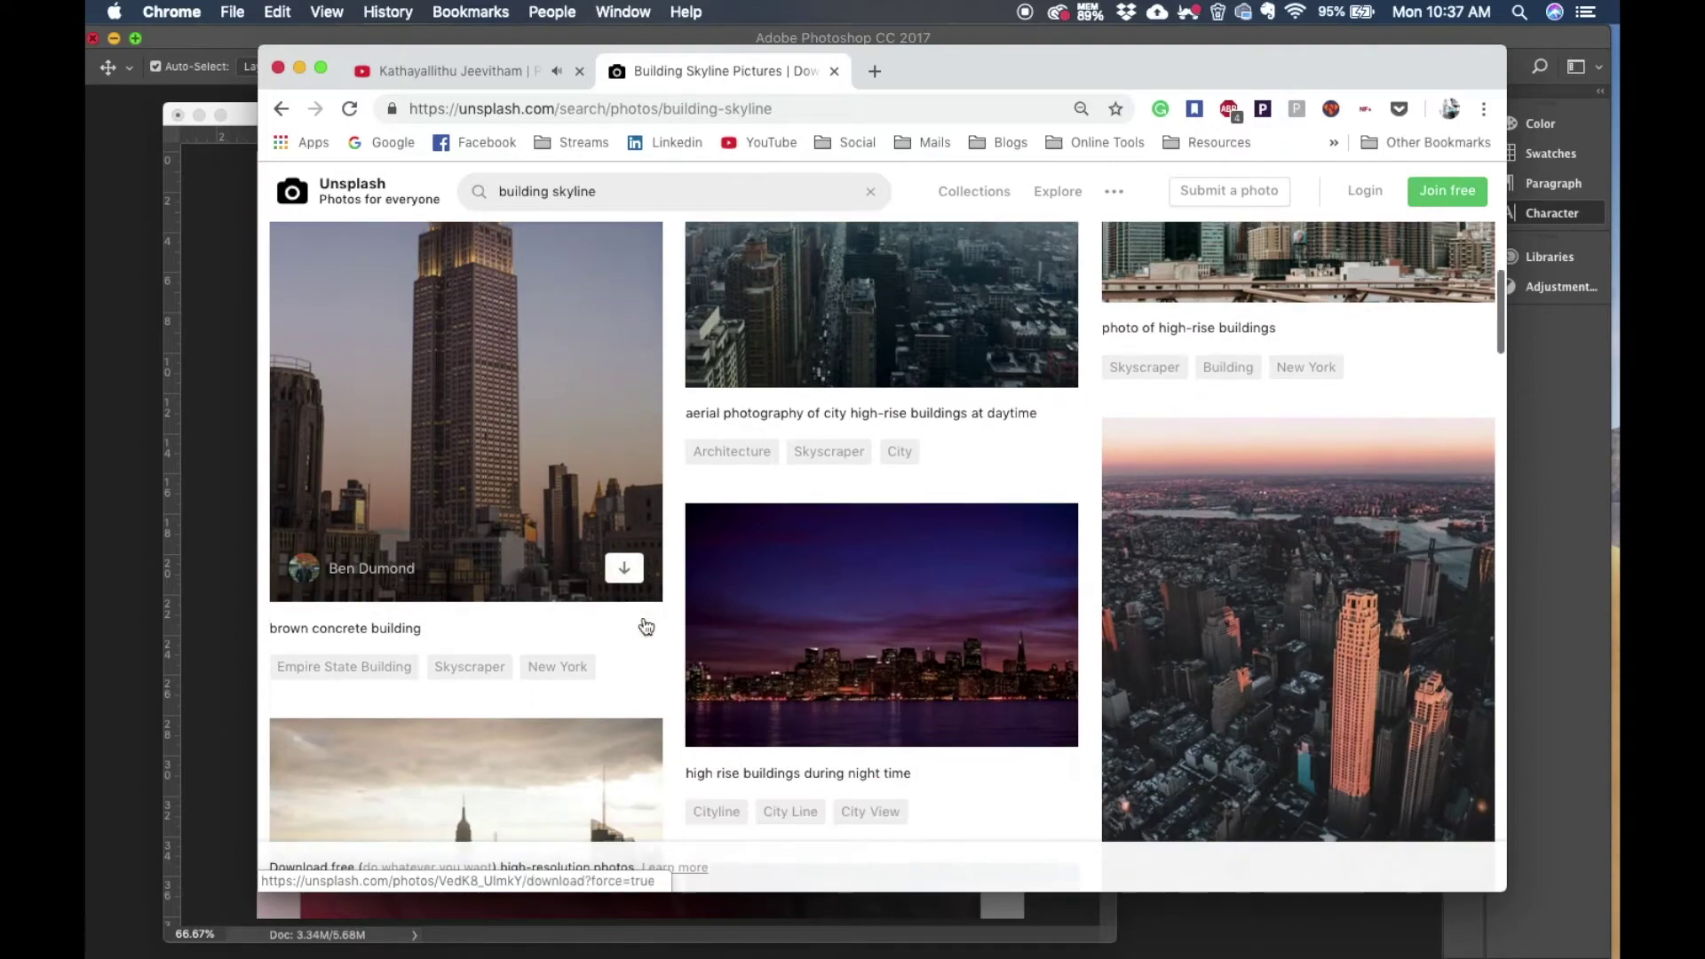
scroll(644, 626, up, 5)
Step: Download the foggy aerial city photo as a JPG
click(898, 367)
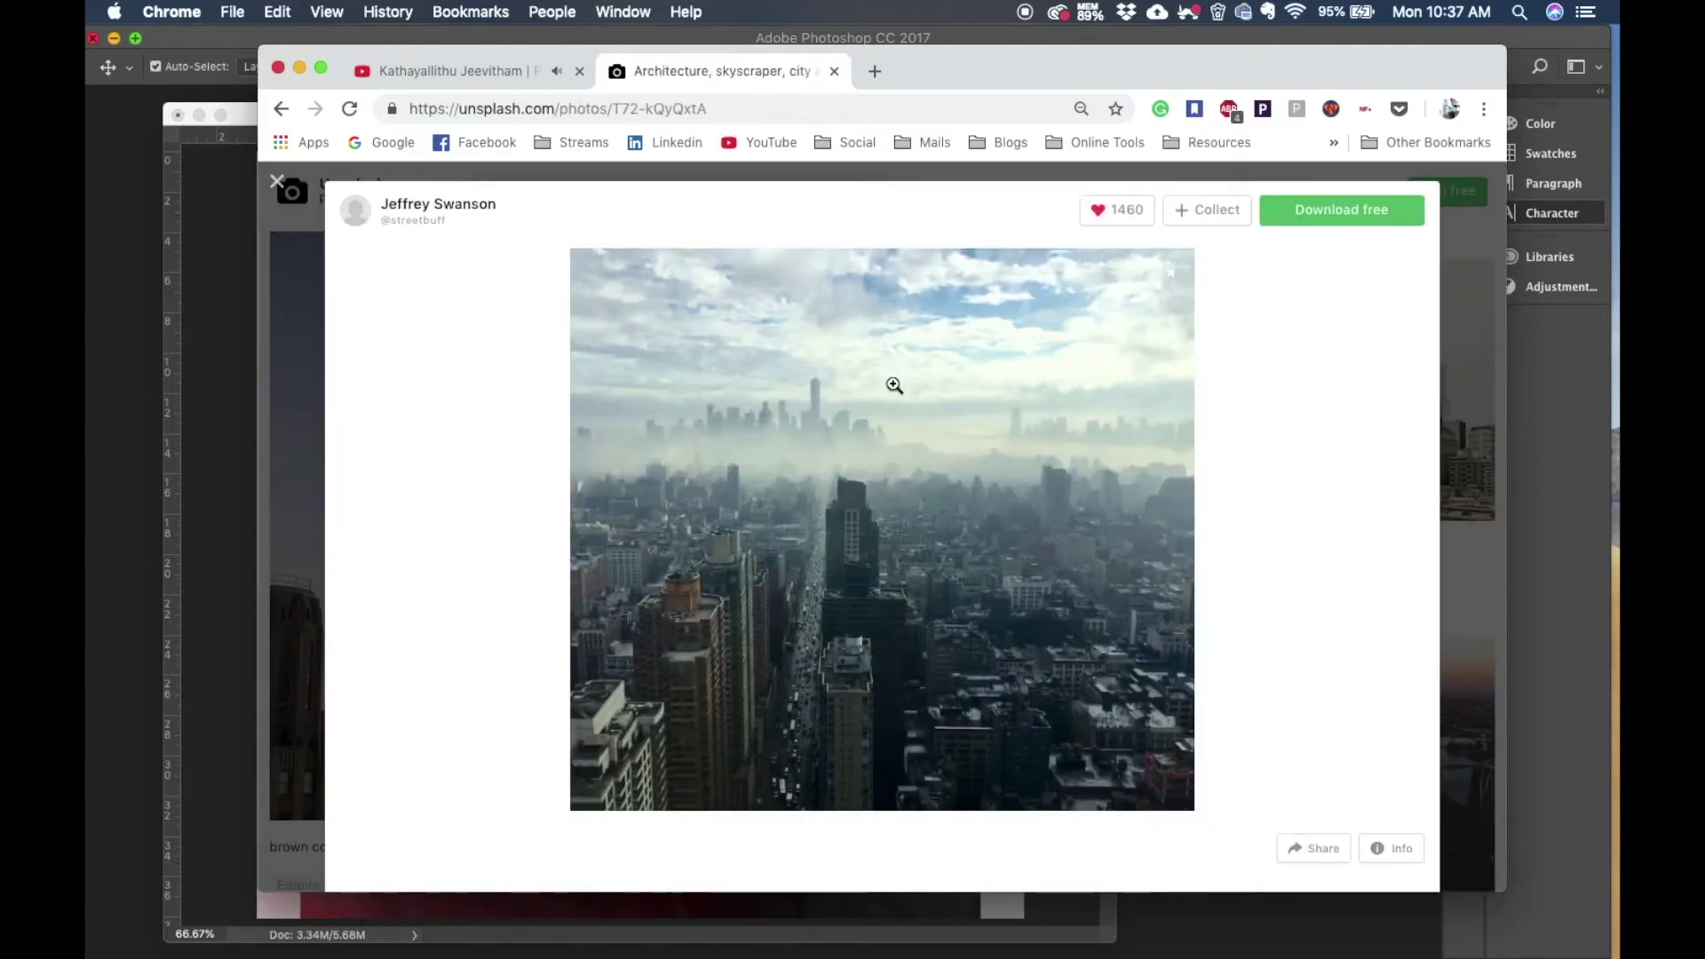
click(1326, 224)
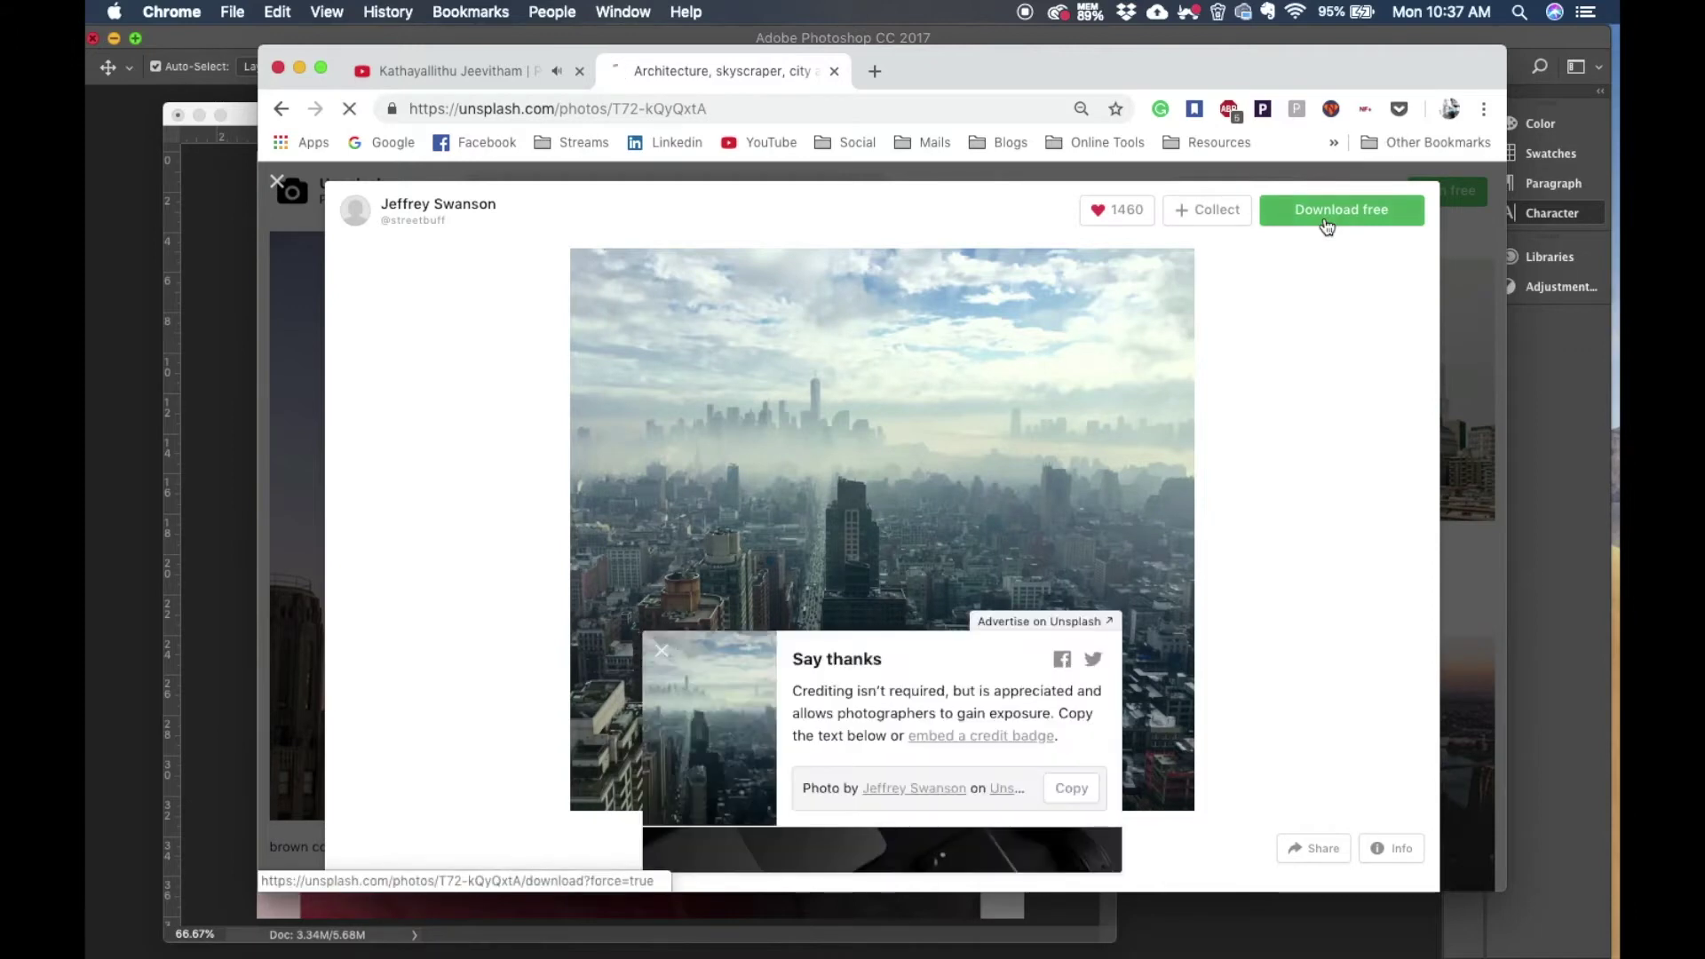
key(Return)
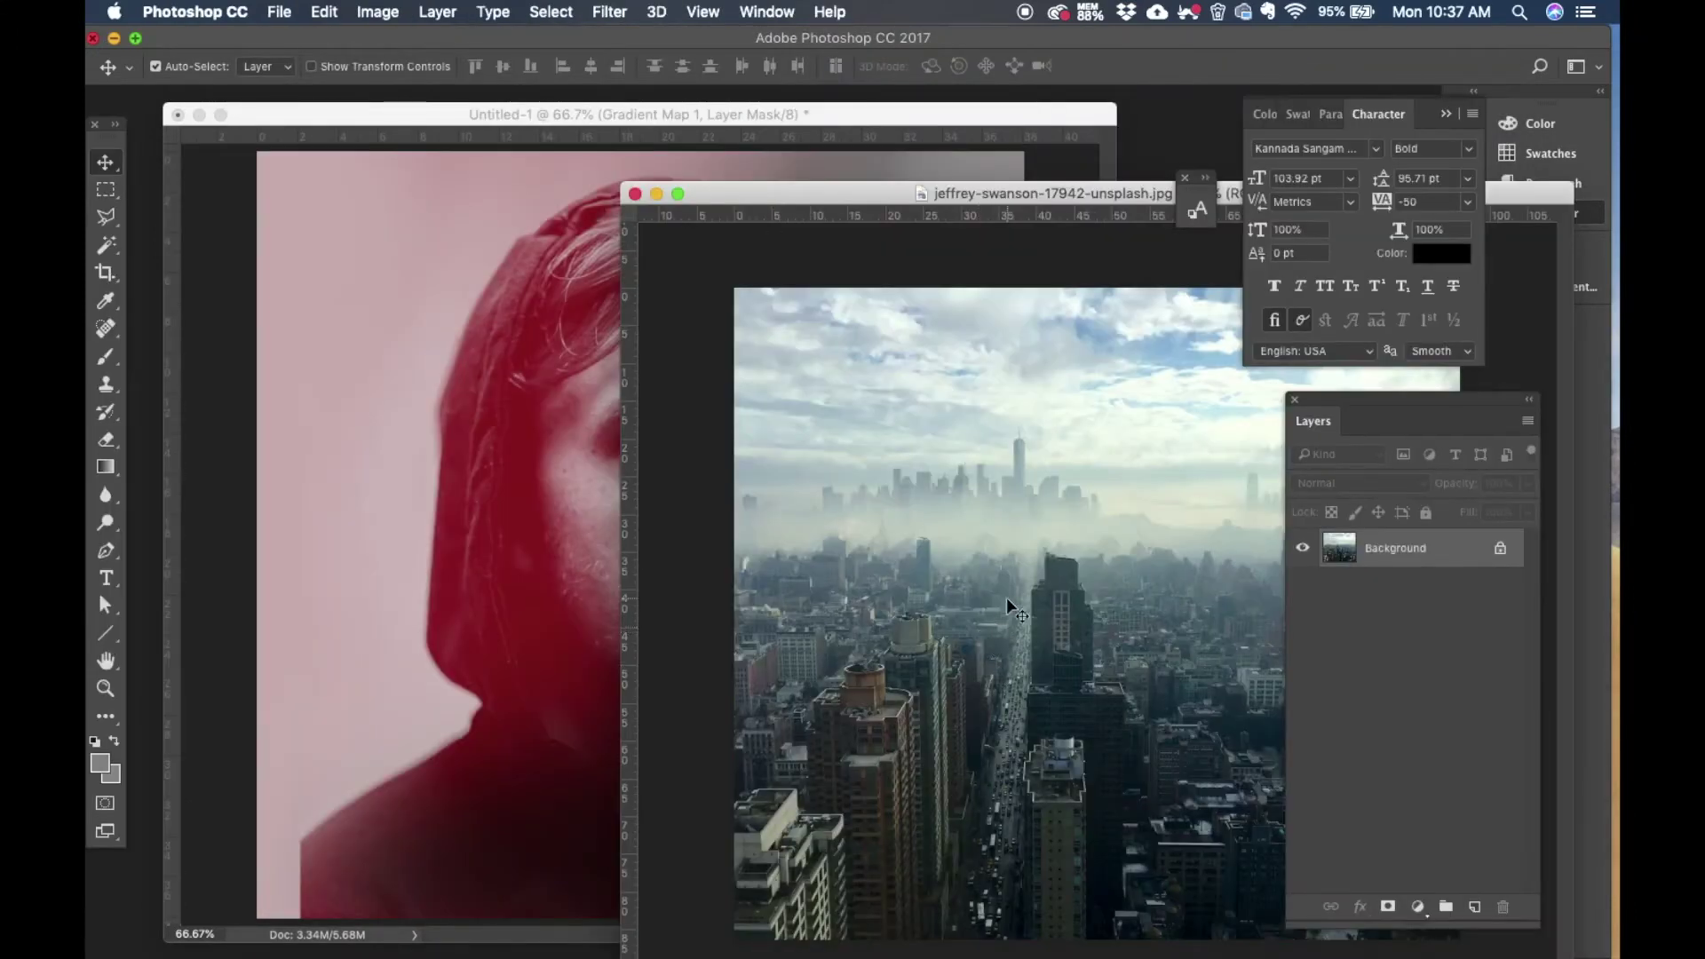
Step: Copy the city photo into the portrait document as a new layer, zoomed out to 25%
drag(1007, 600, 608, 473)
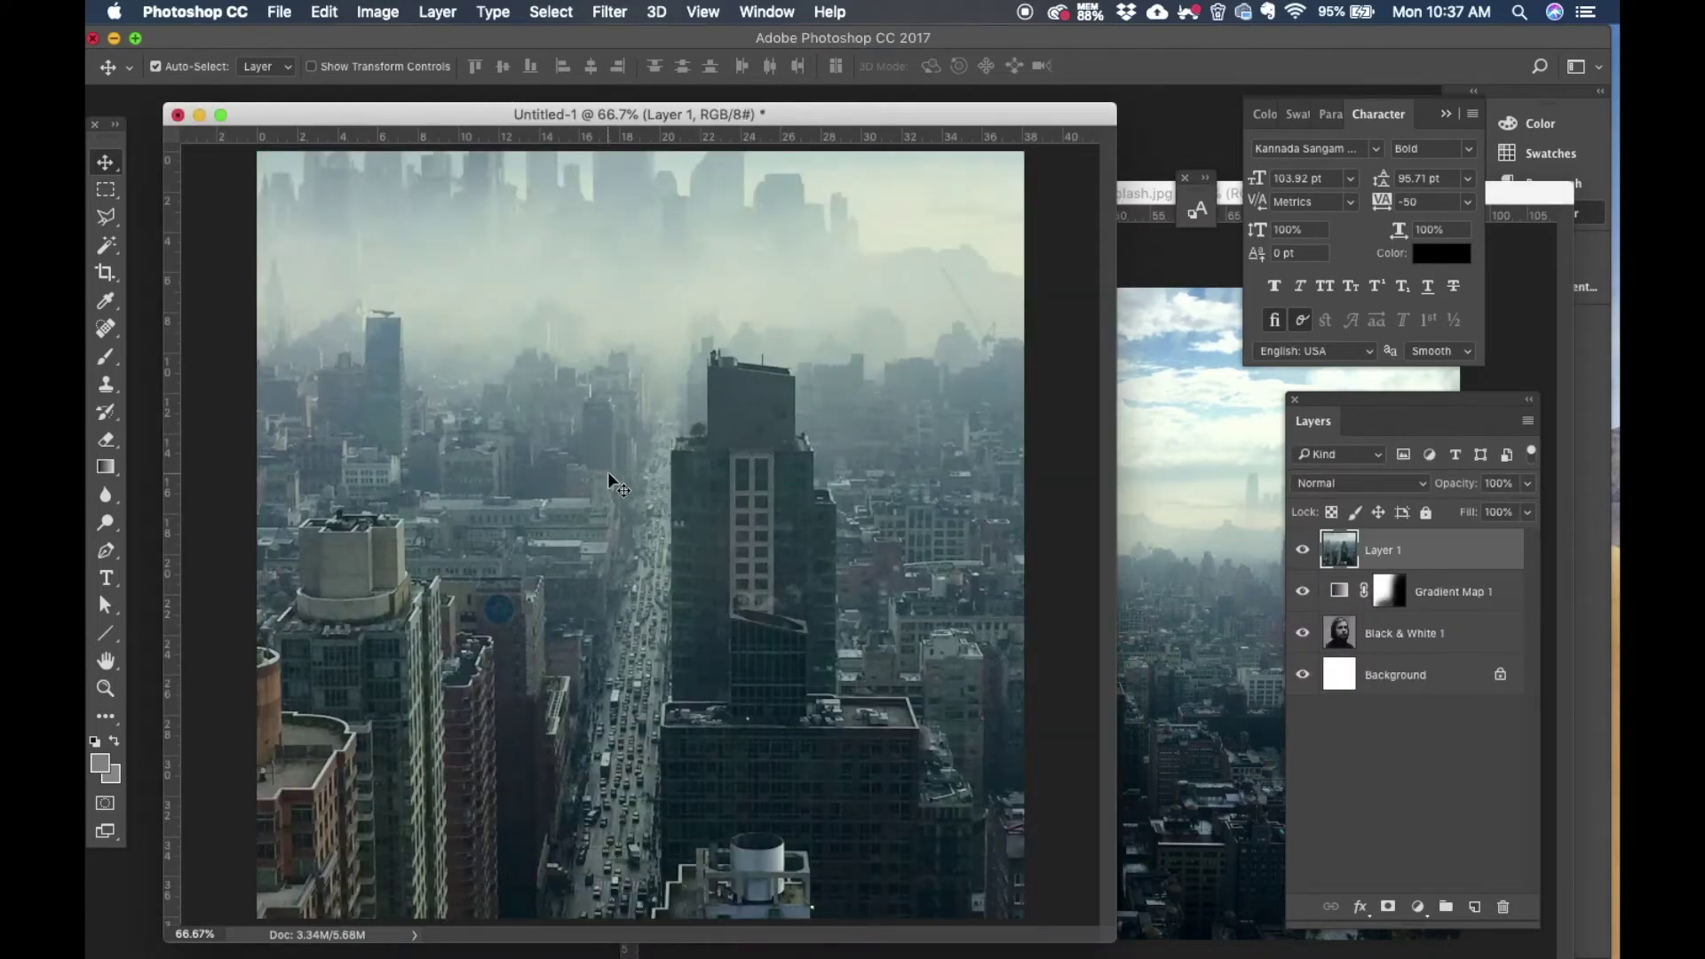
key(super+minus)
key(super+minus)
key(super+minus)
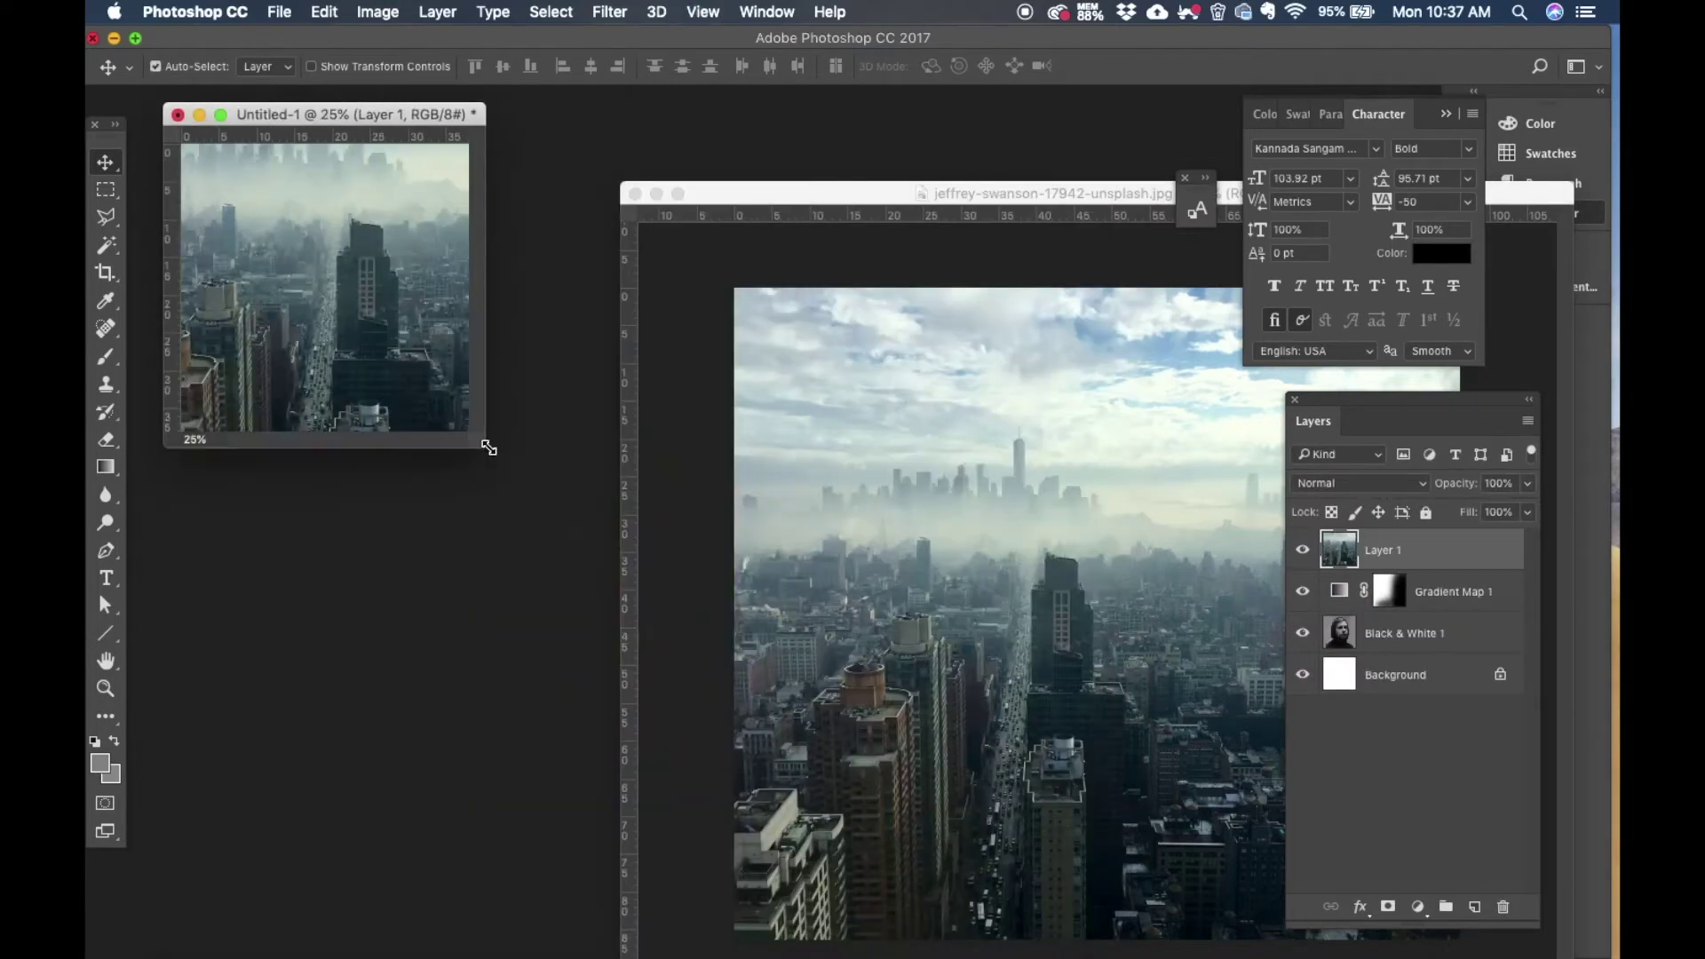
drag(489, 447, 1190, 955)
Step: Scale the city layer down and shift it so it covers the canvas
key(super+t)
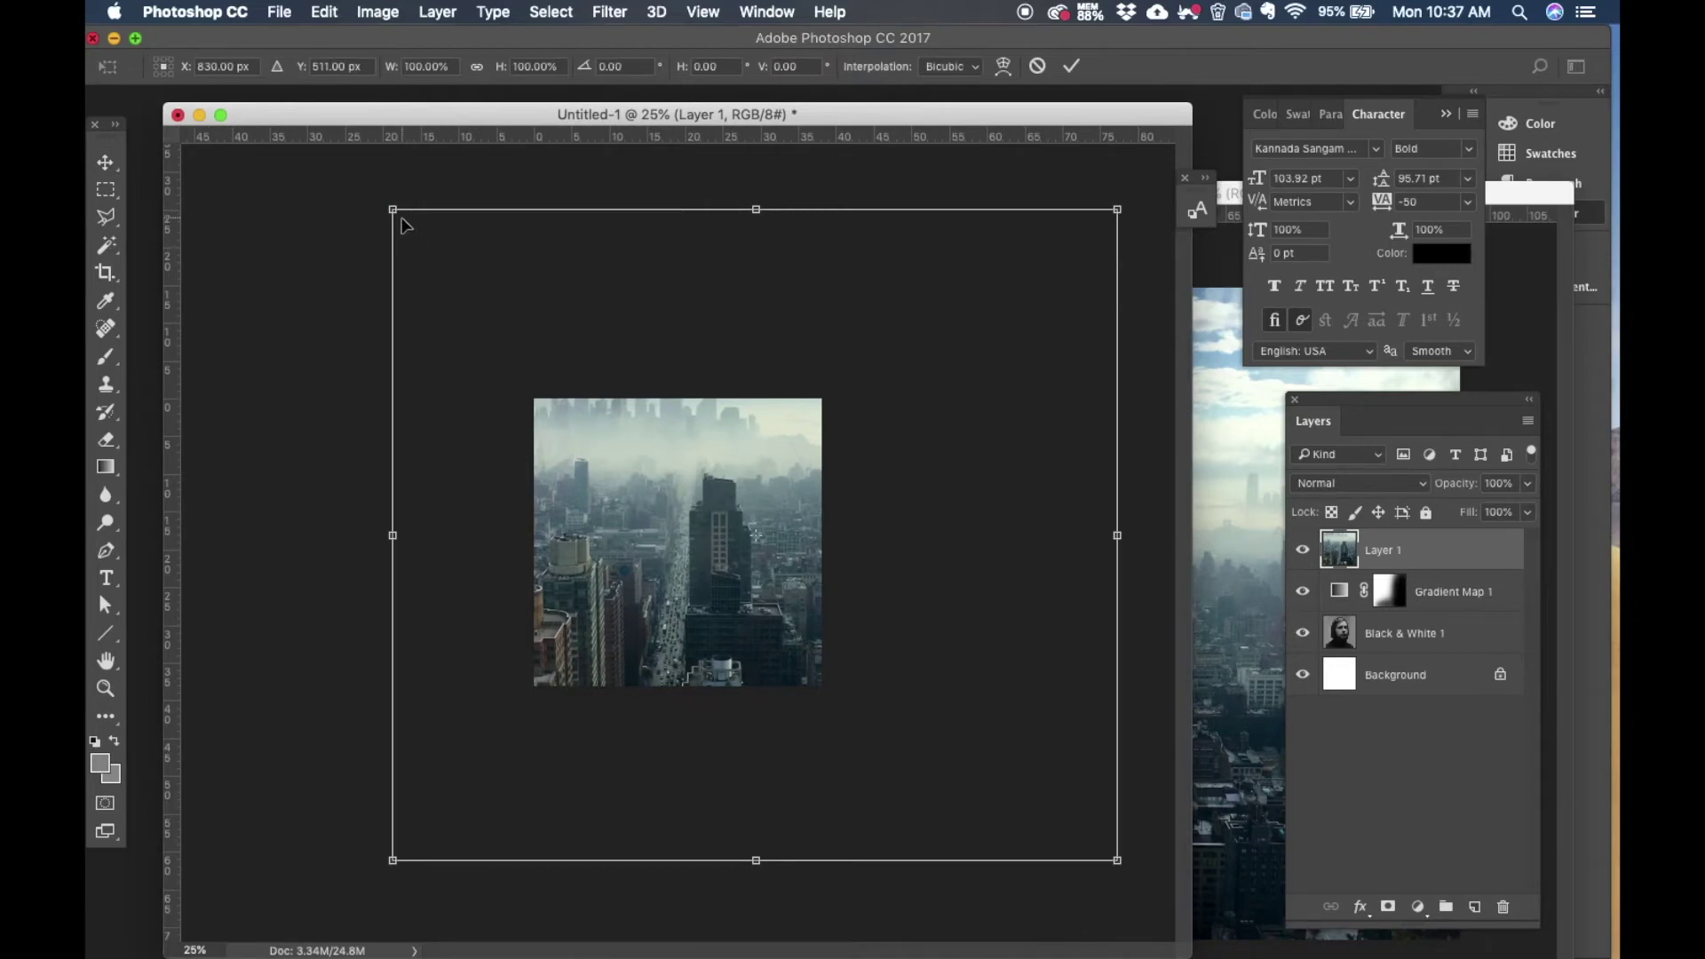
drag(392, 210, 623, 376)
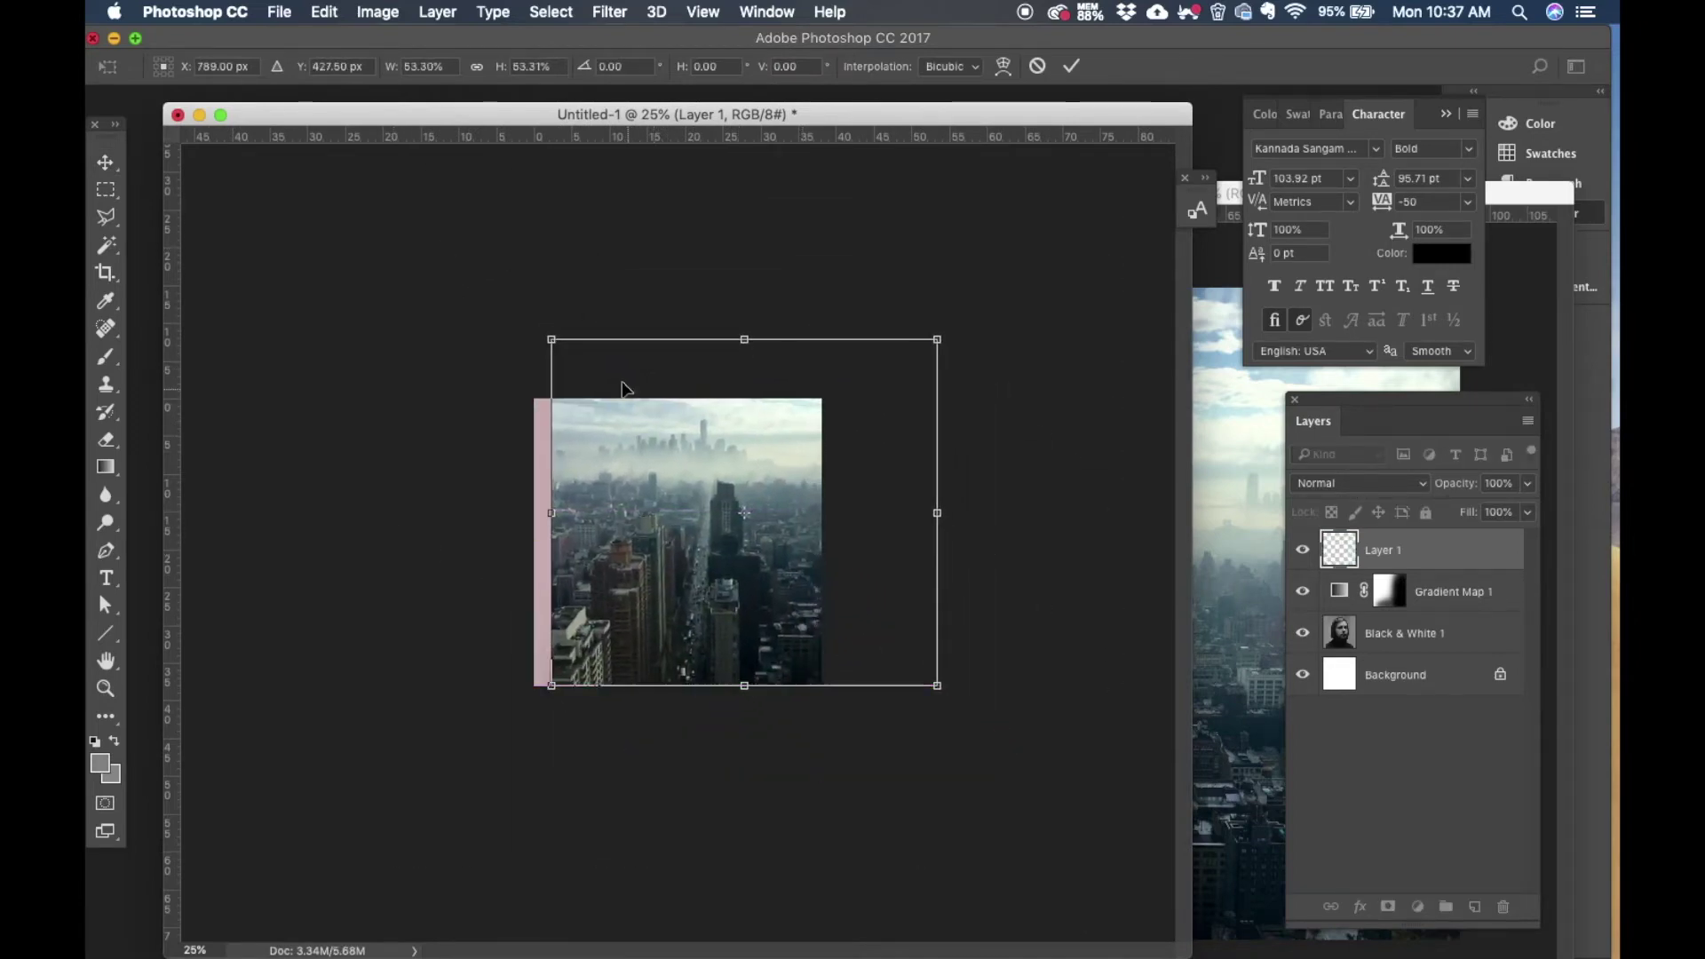
drag(937, 686, 879, 680)
drag(789, 570, 787, 590)
key(Return)
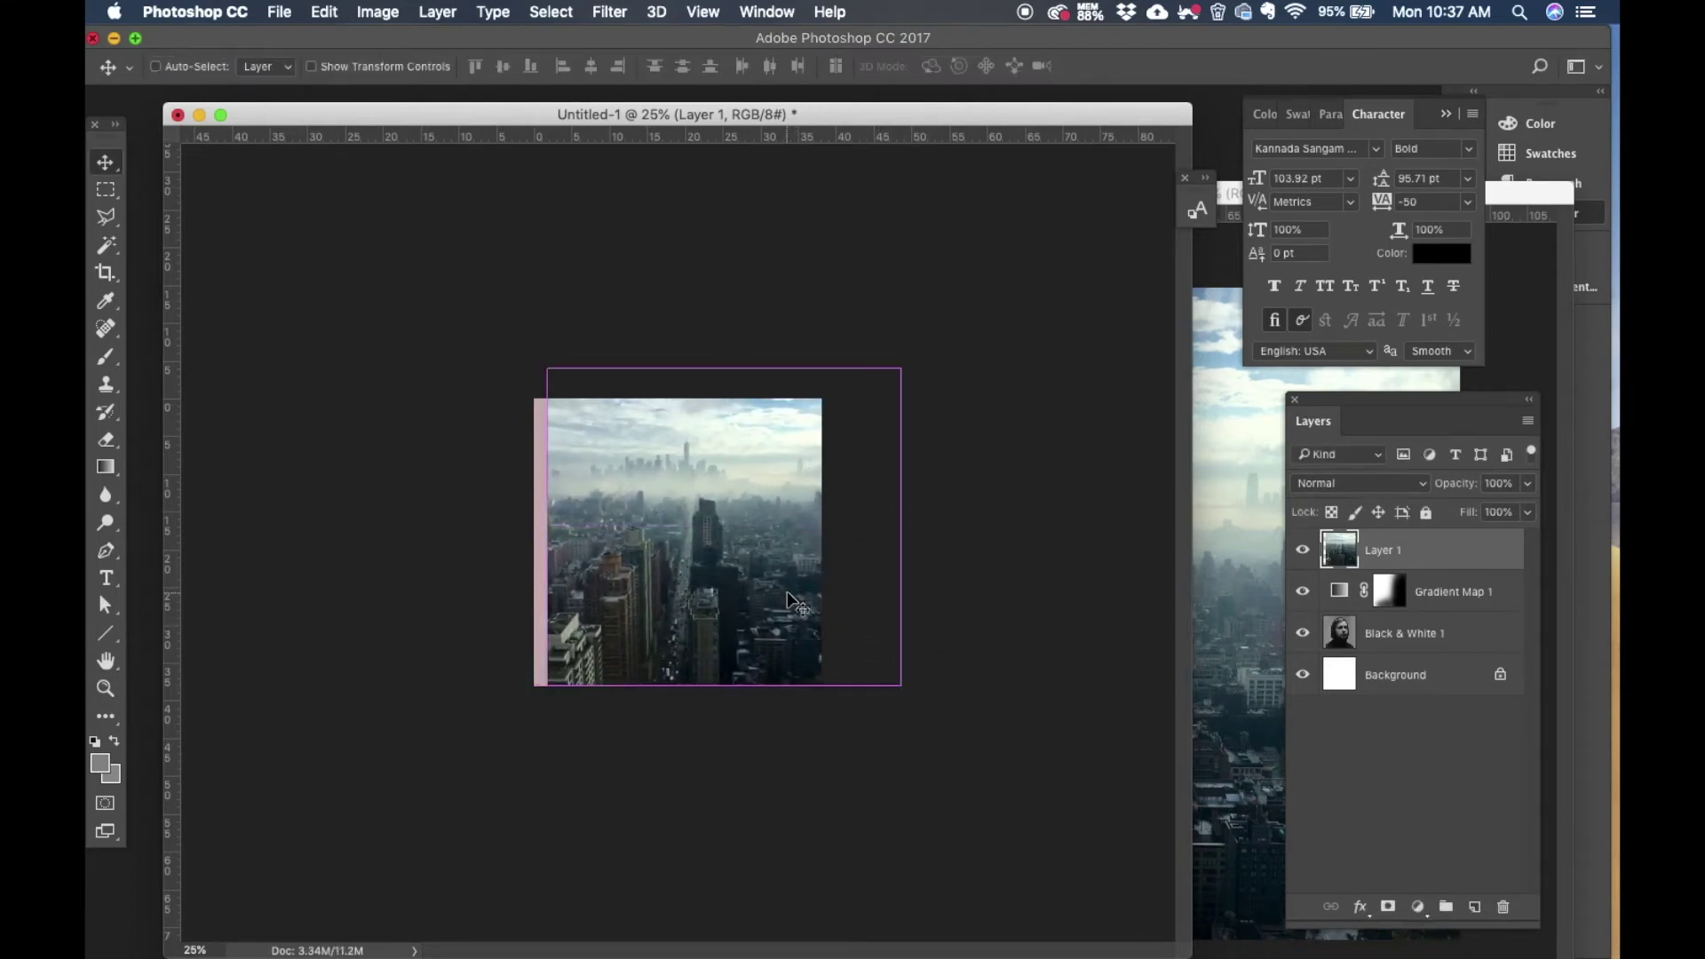
key(super+equal)
key(super+equal)
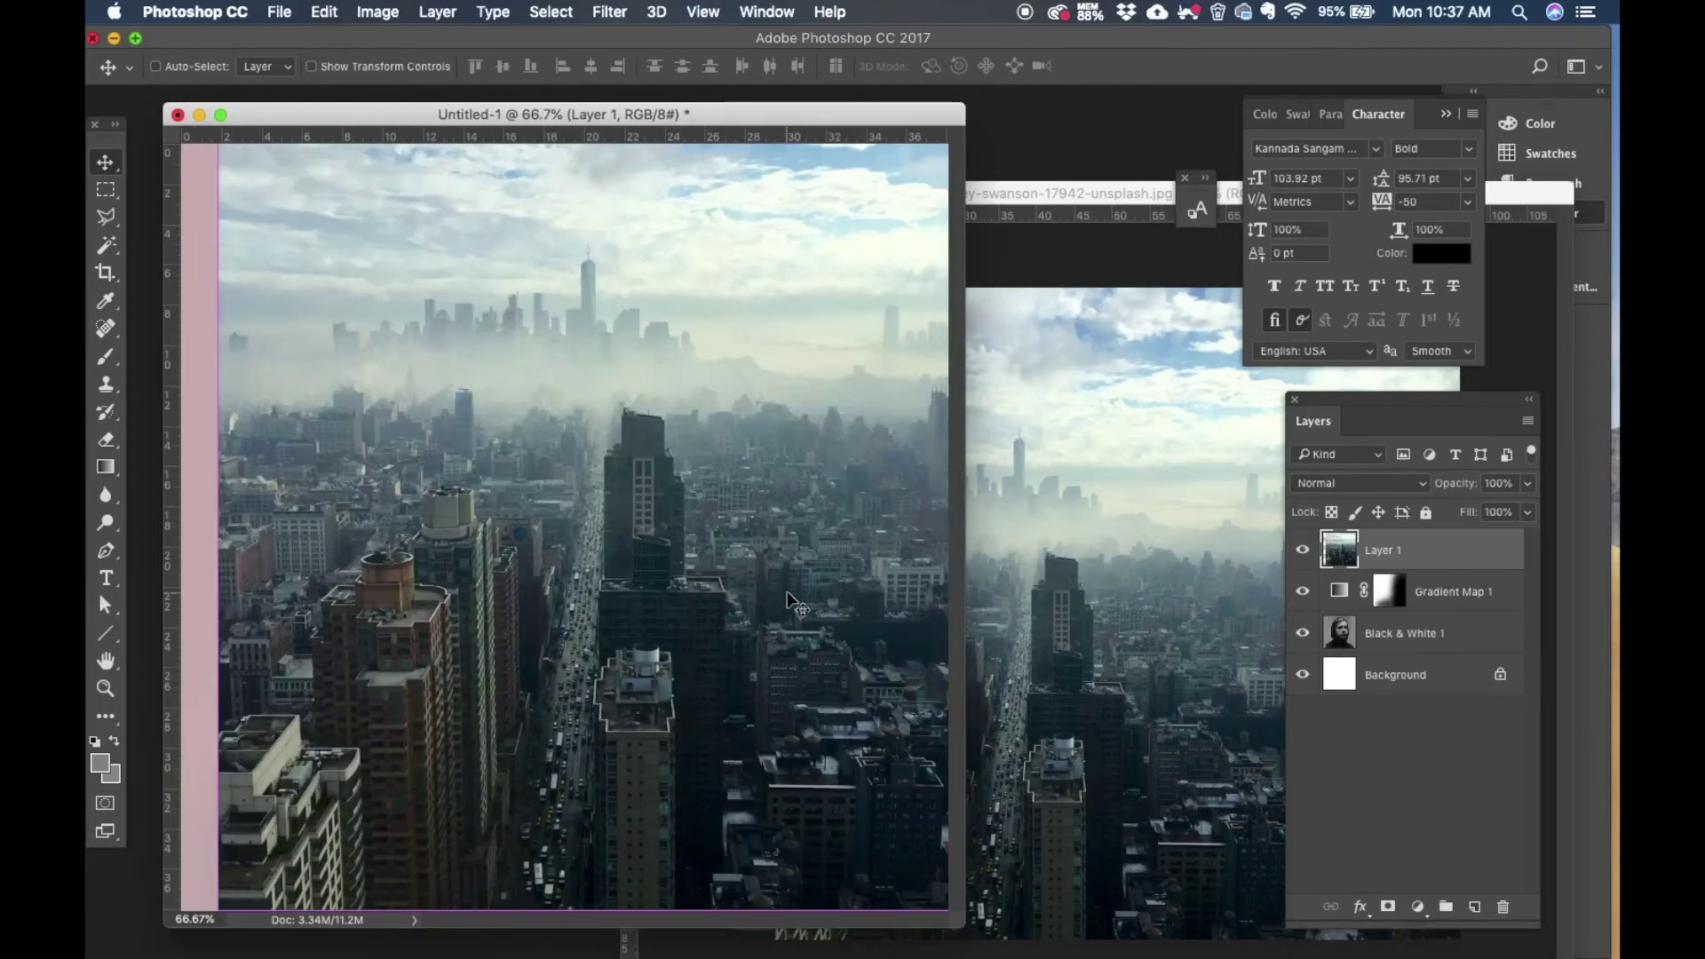
click(1126, 554)
Step: Close the downloaded photo and set the city layer to Screen blending
click(637, 187)
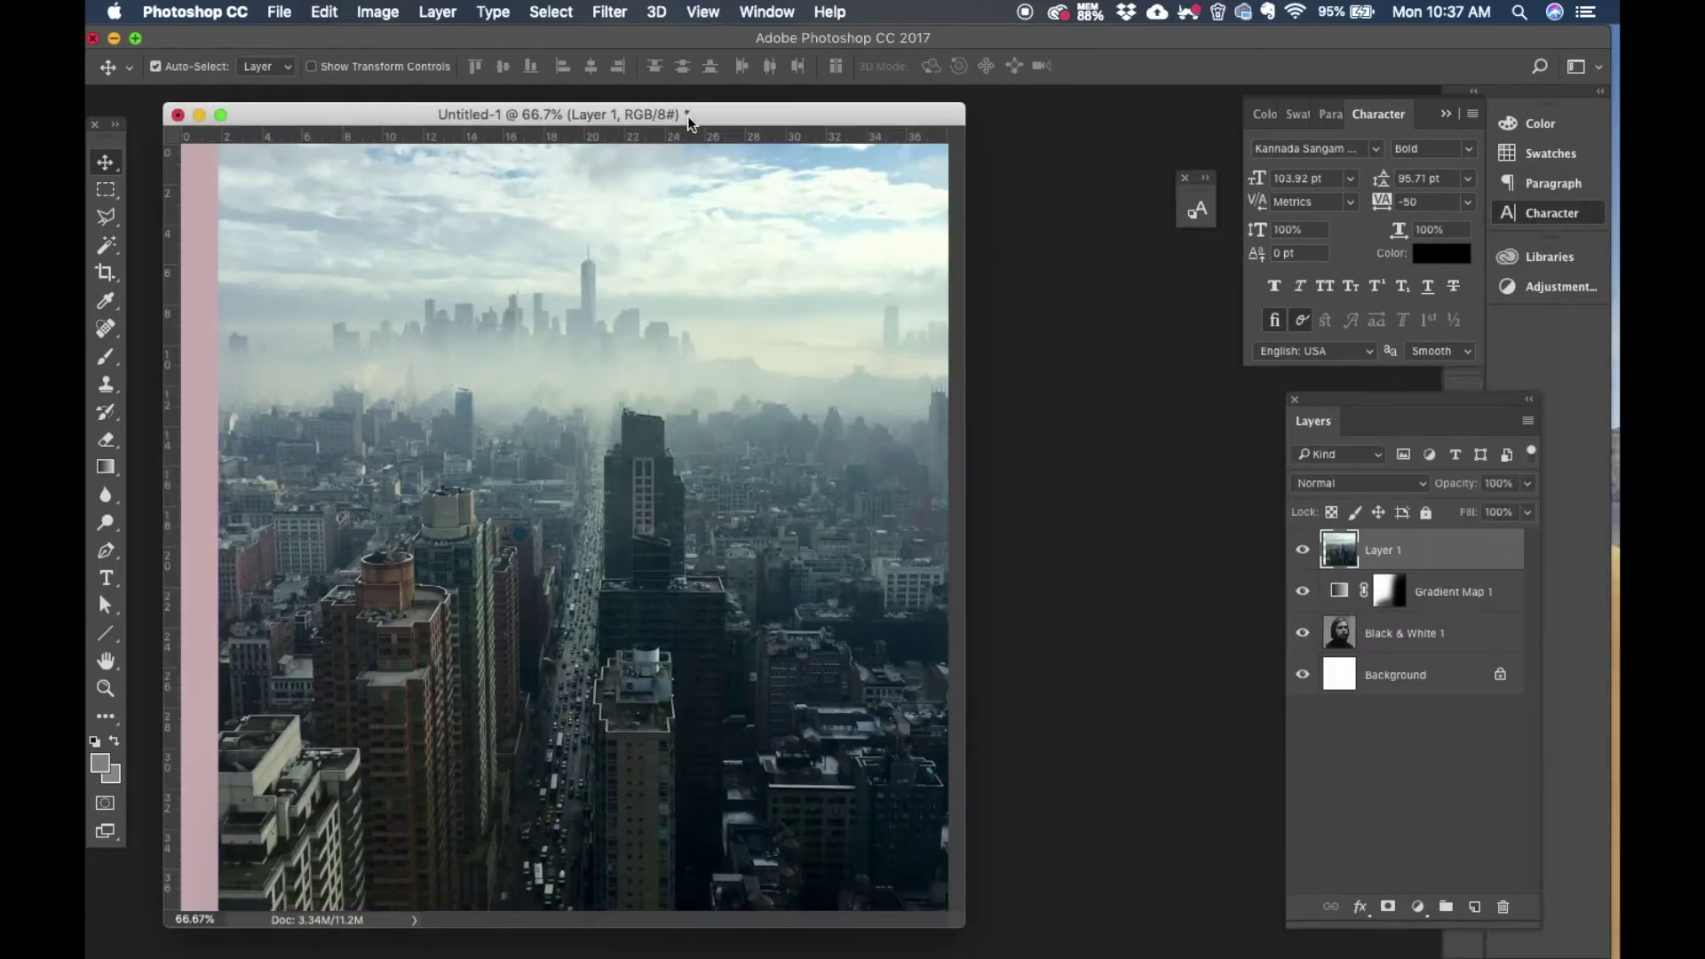
drag(687, 115, 753, 115)
click(1405, 487)
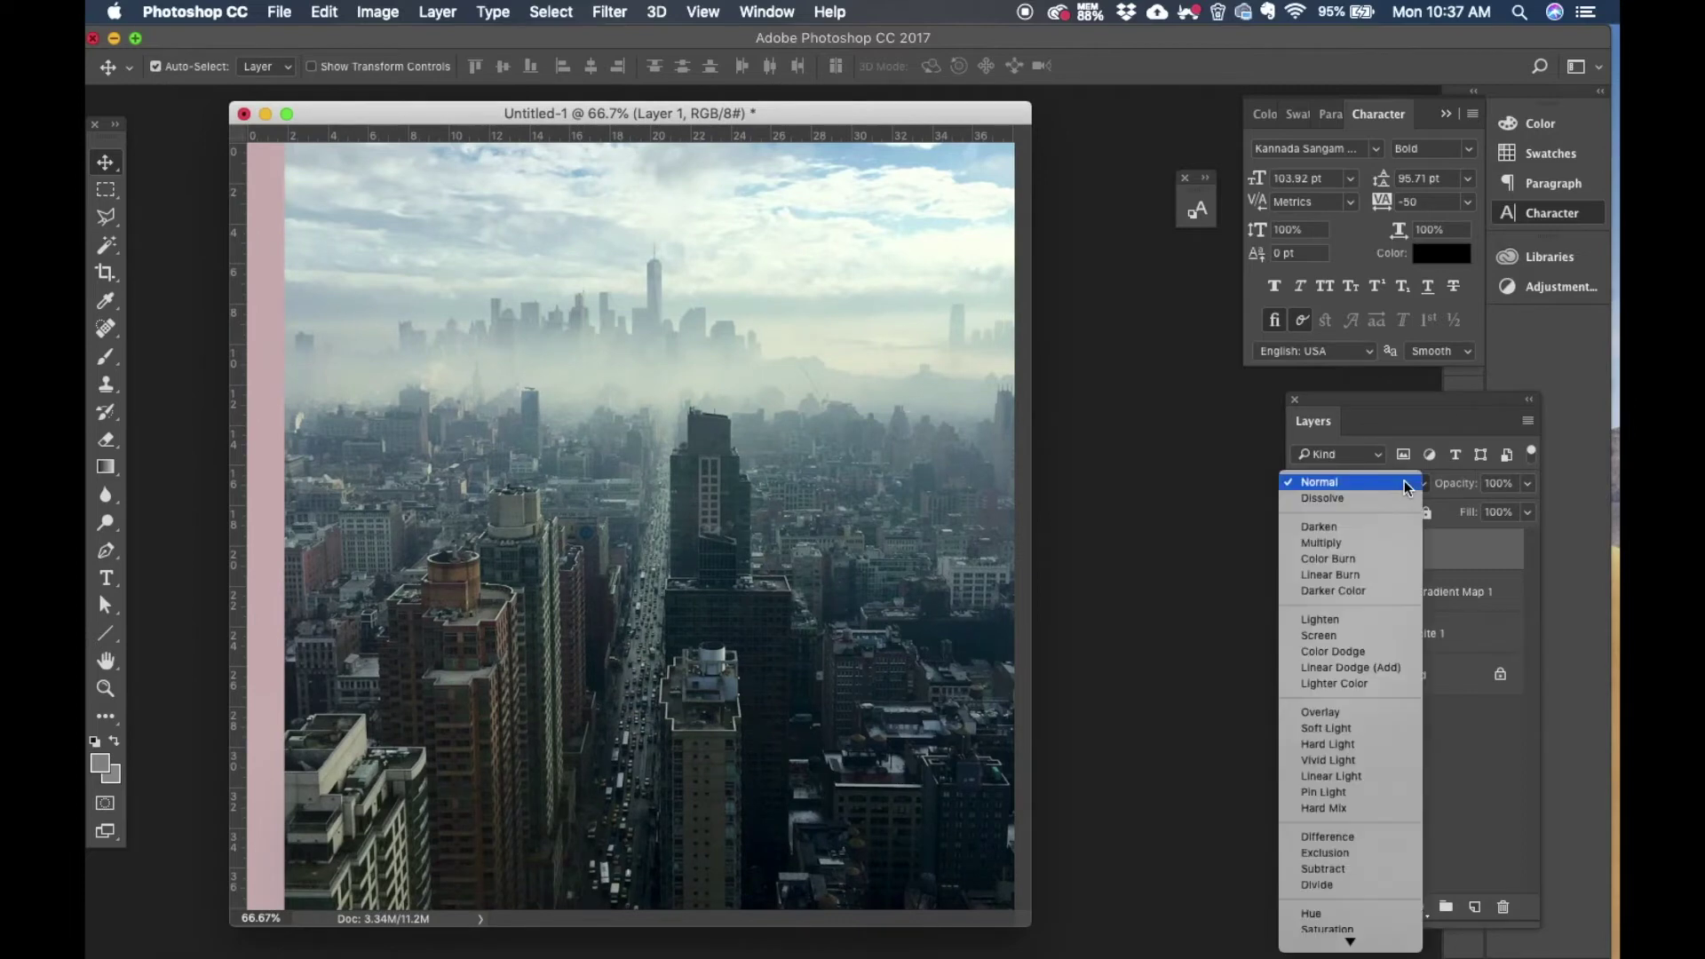
click(1373, 715)
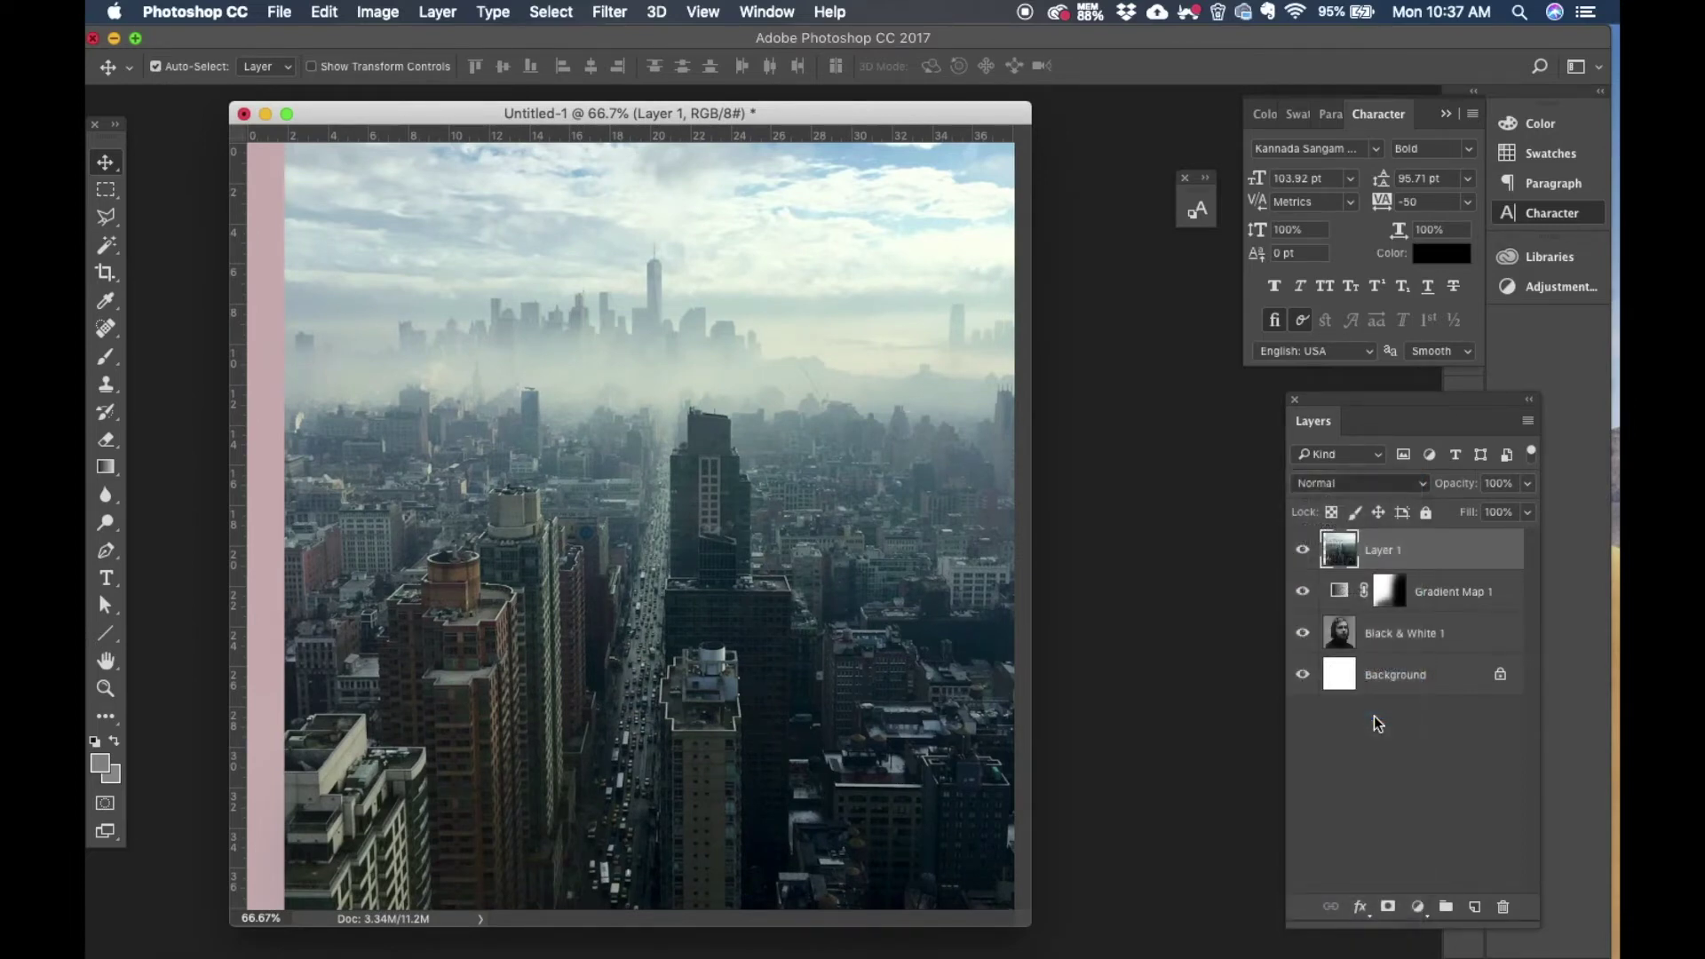
click(1337, 489)
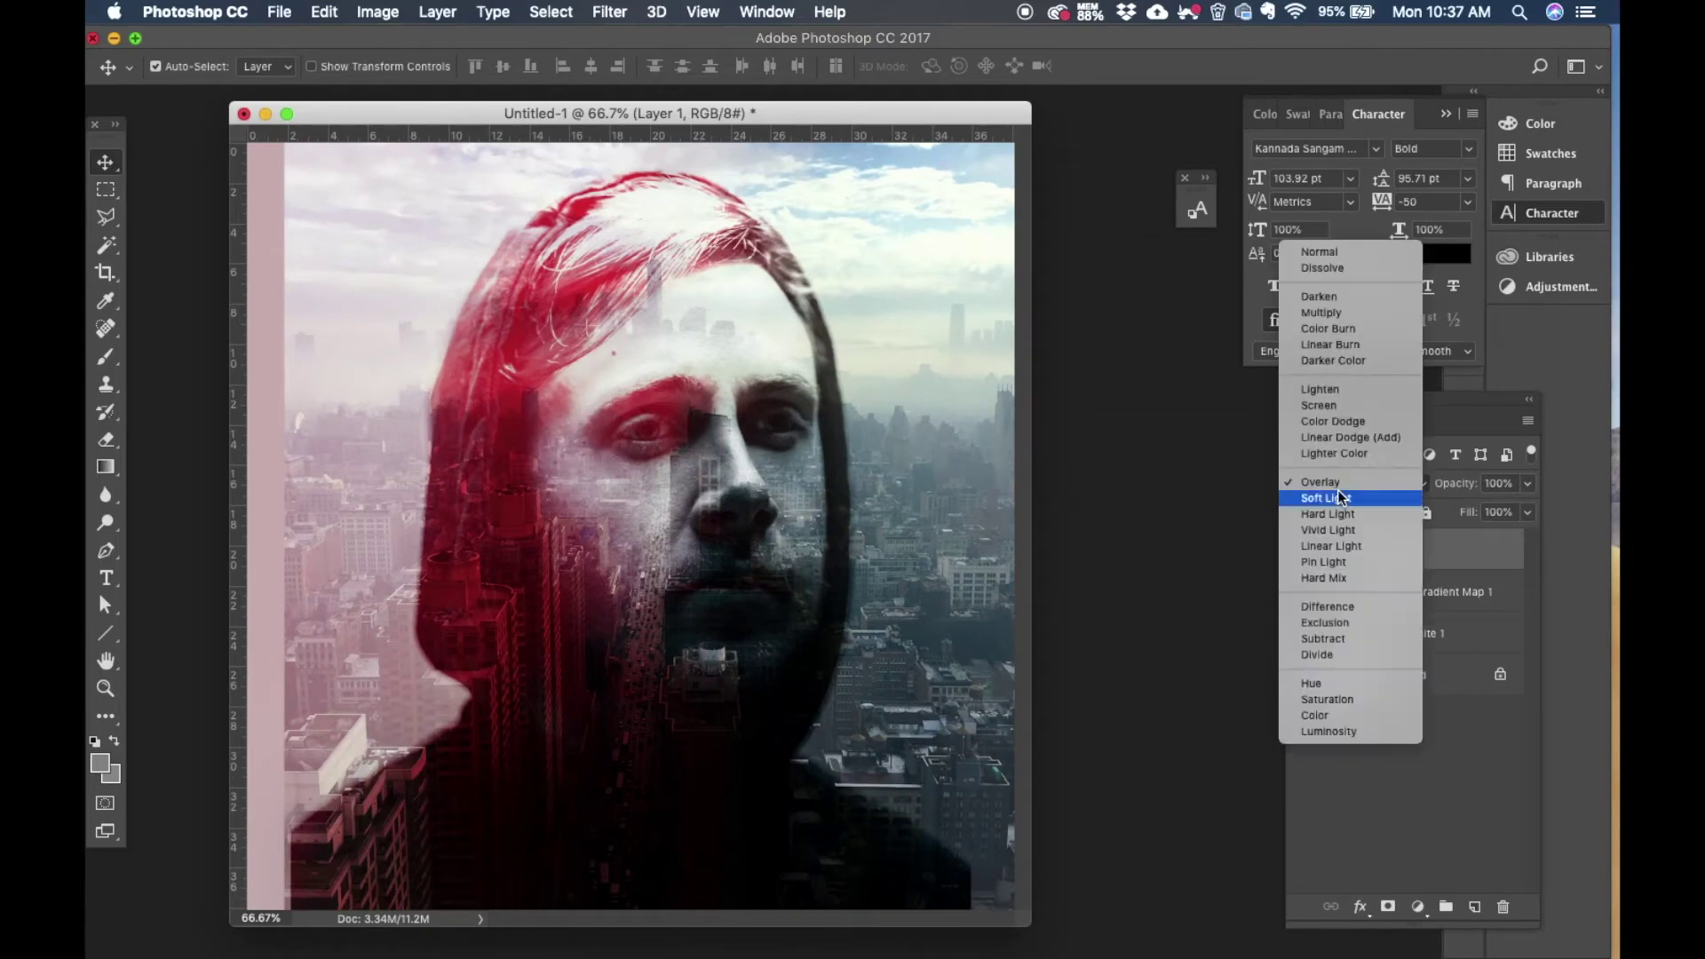
click(1333, 405)
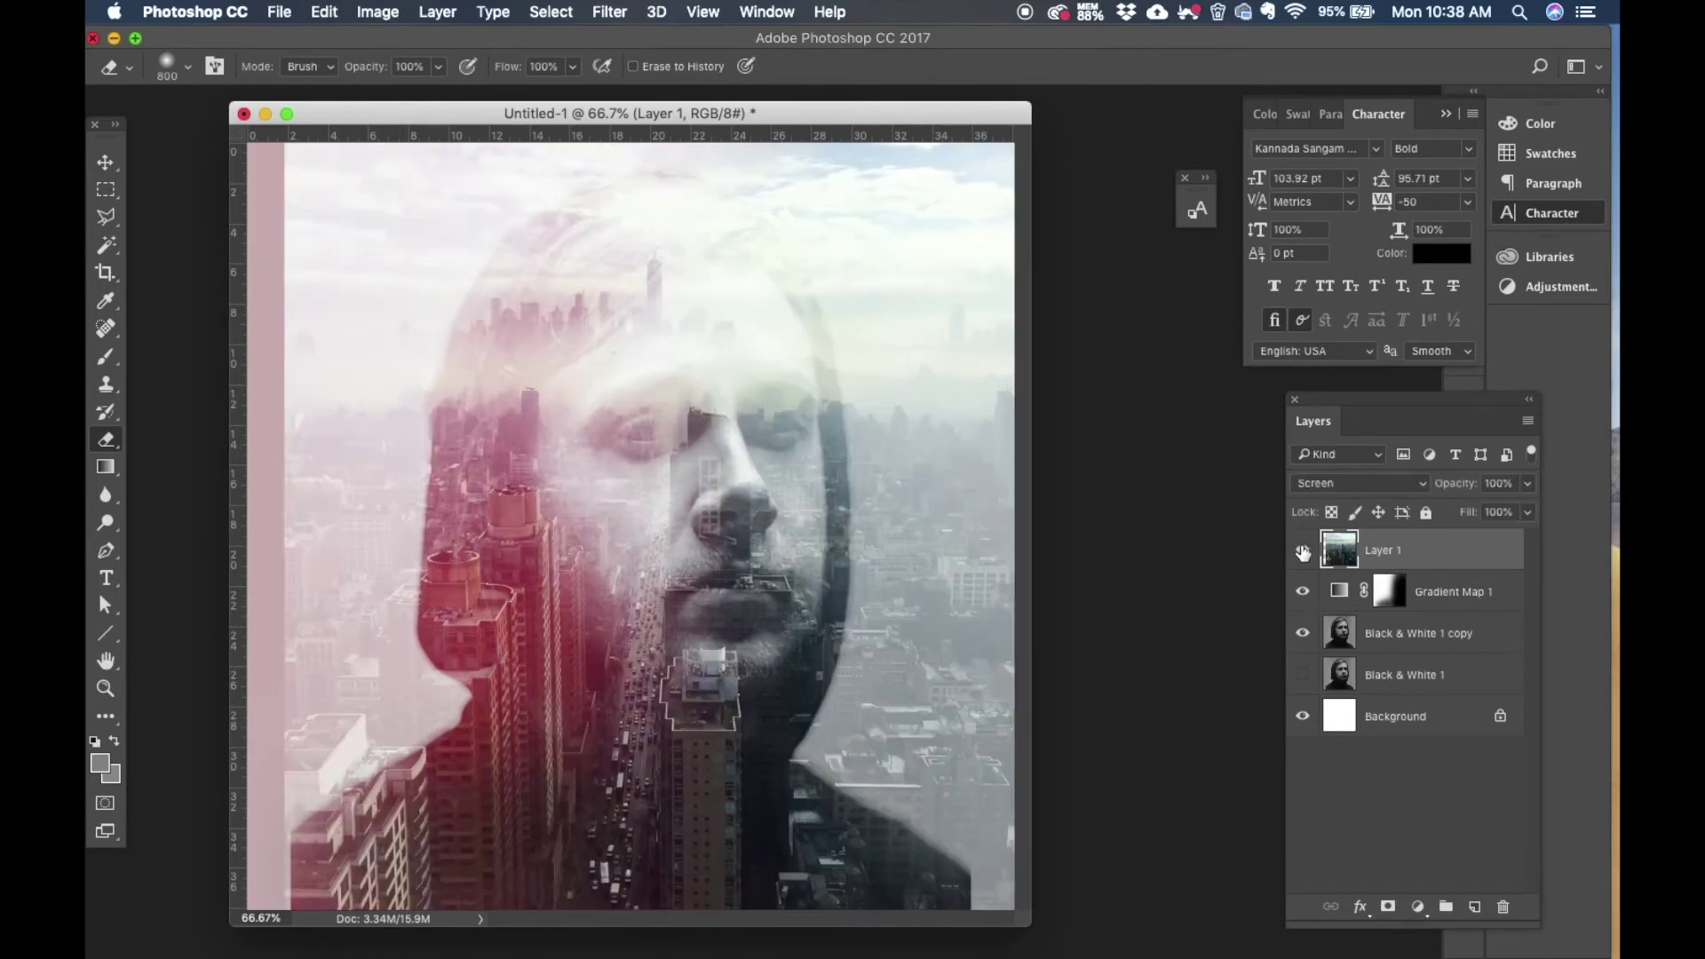
Step: Duplicate the city layer and move Layer 1 copy just above Background
right_click(1392, 551)
click(1213, 176)
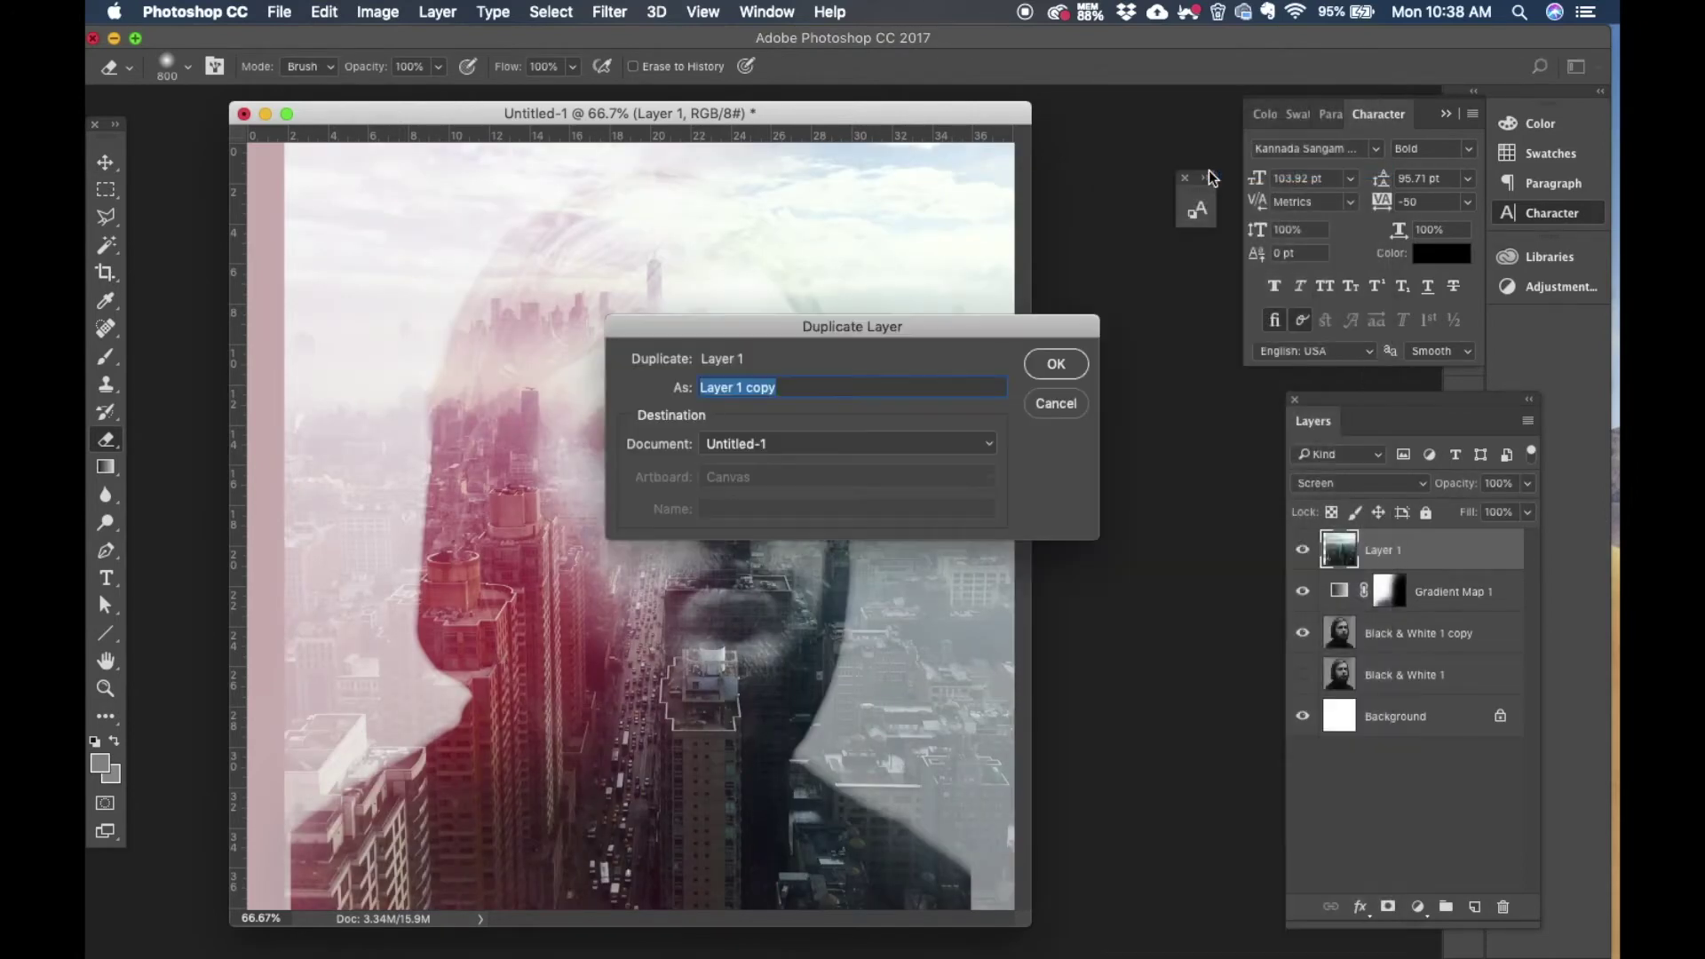
key(Return)
drag(1367, 550, 1375, 739)
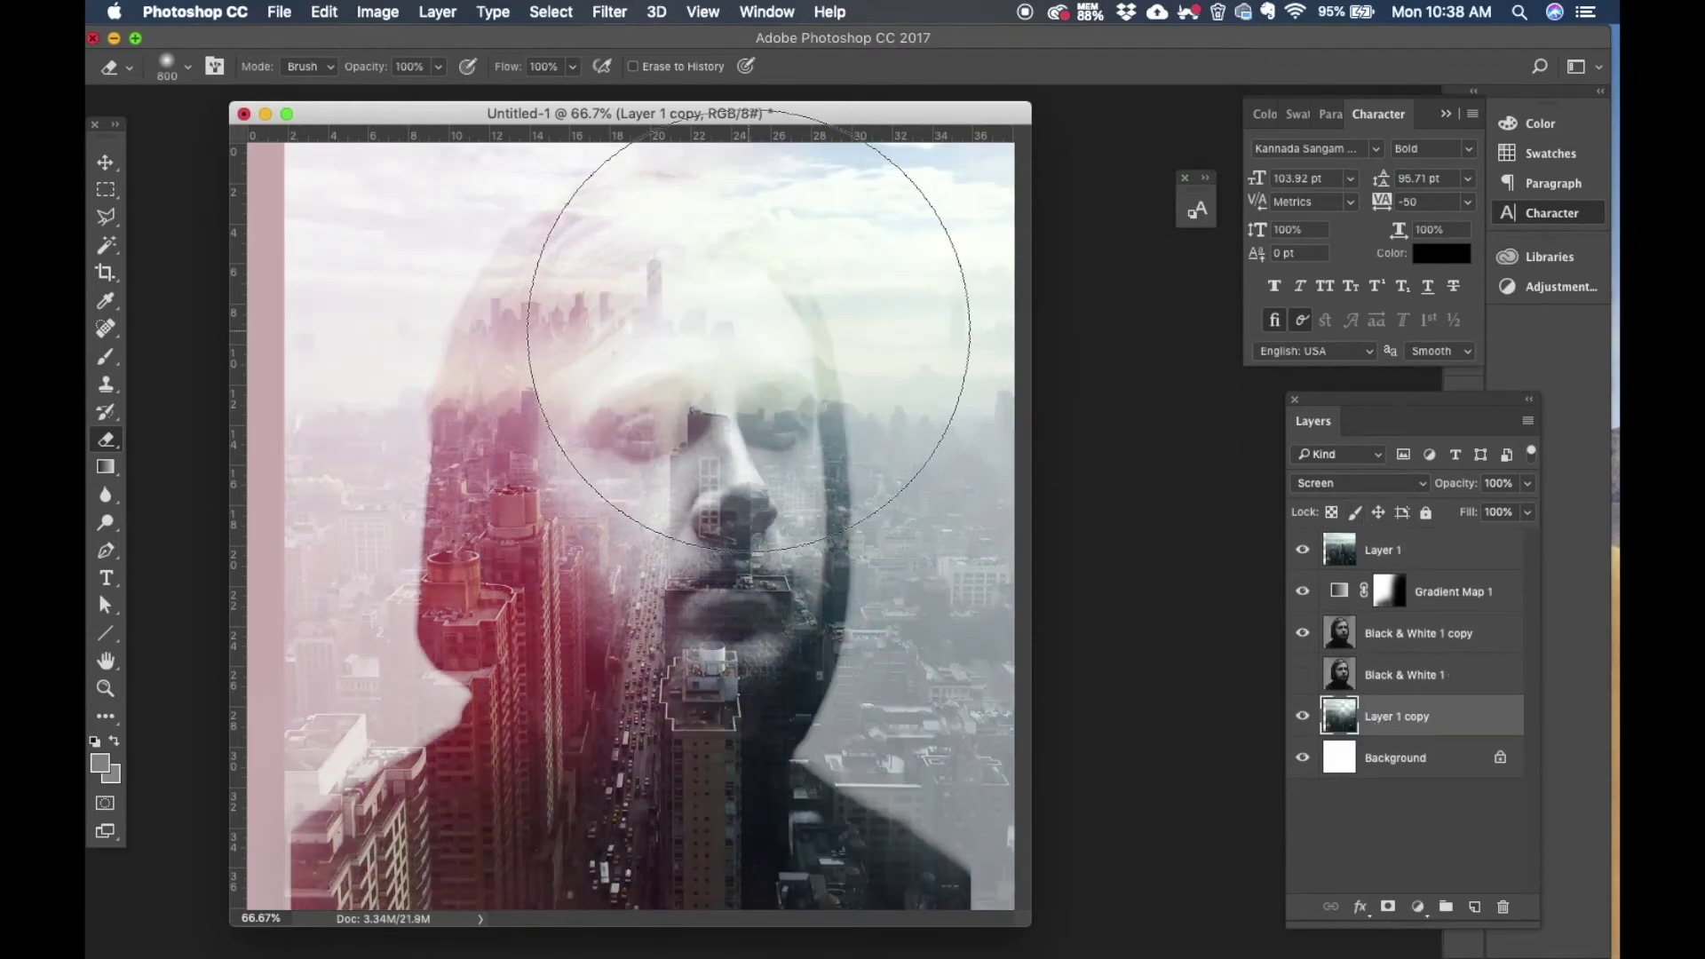
Step: Erase the top of the head on Black & White 1 copy and set Layer 1 copy to Normal
click(1425, 633)
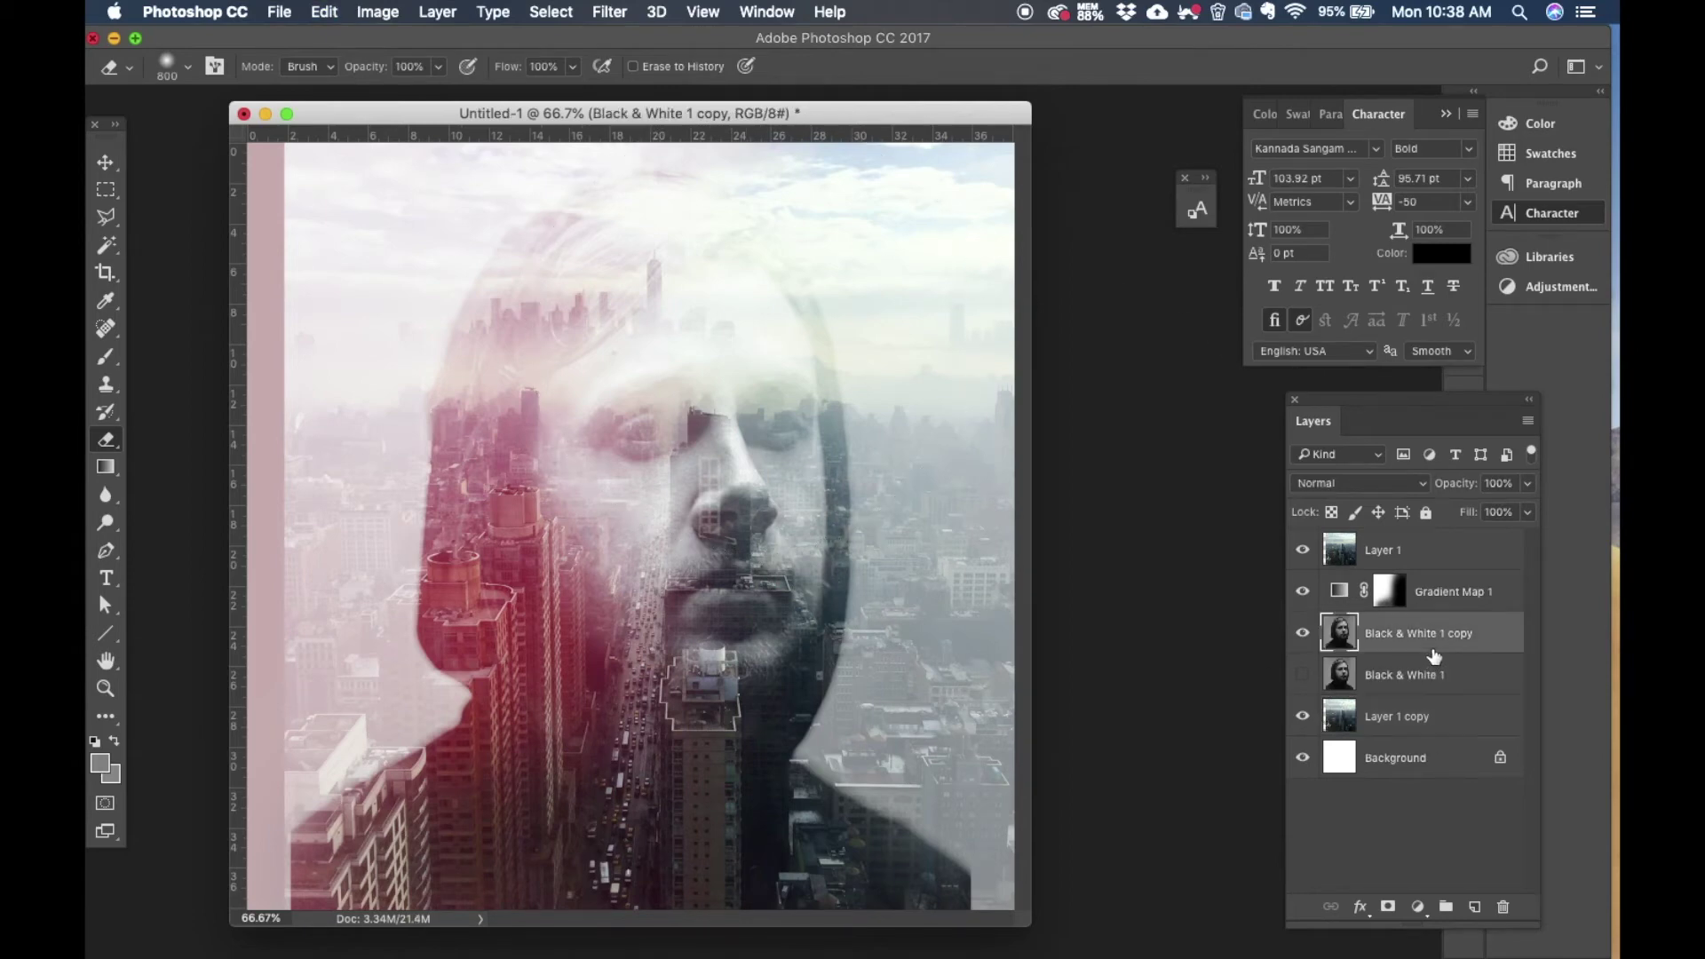
click(761, 305)
click(1441, 738)
click(1337, 471)
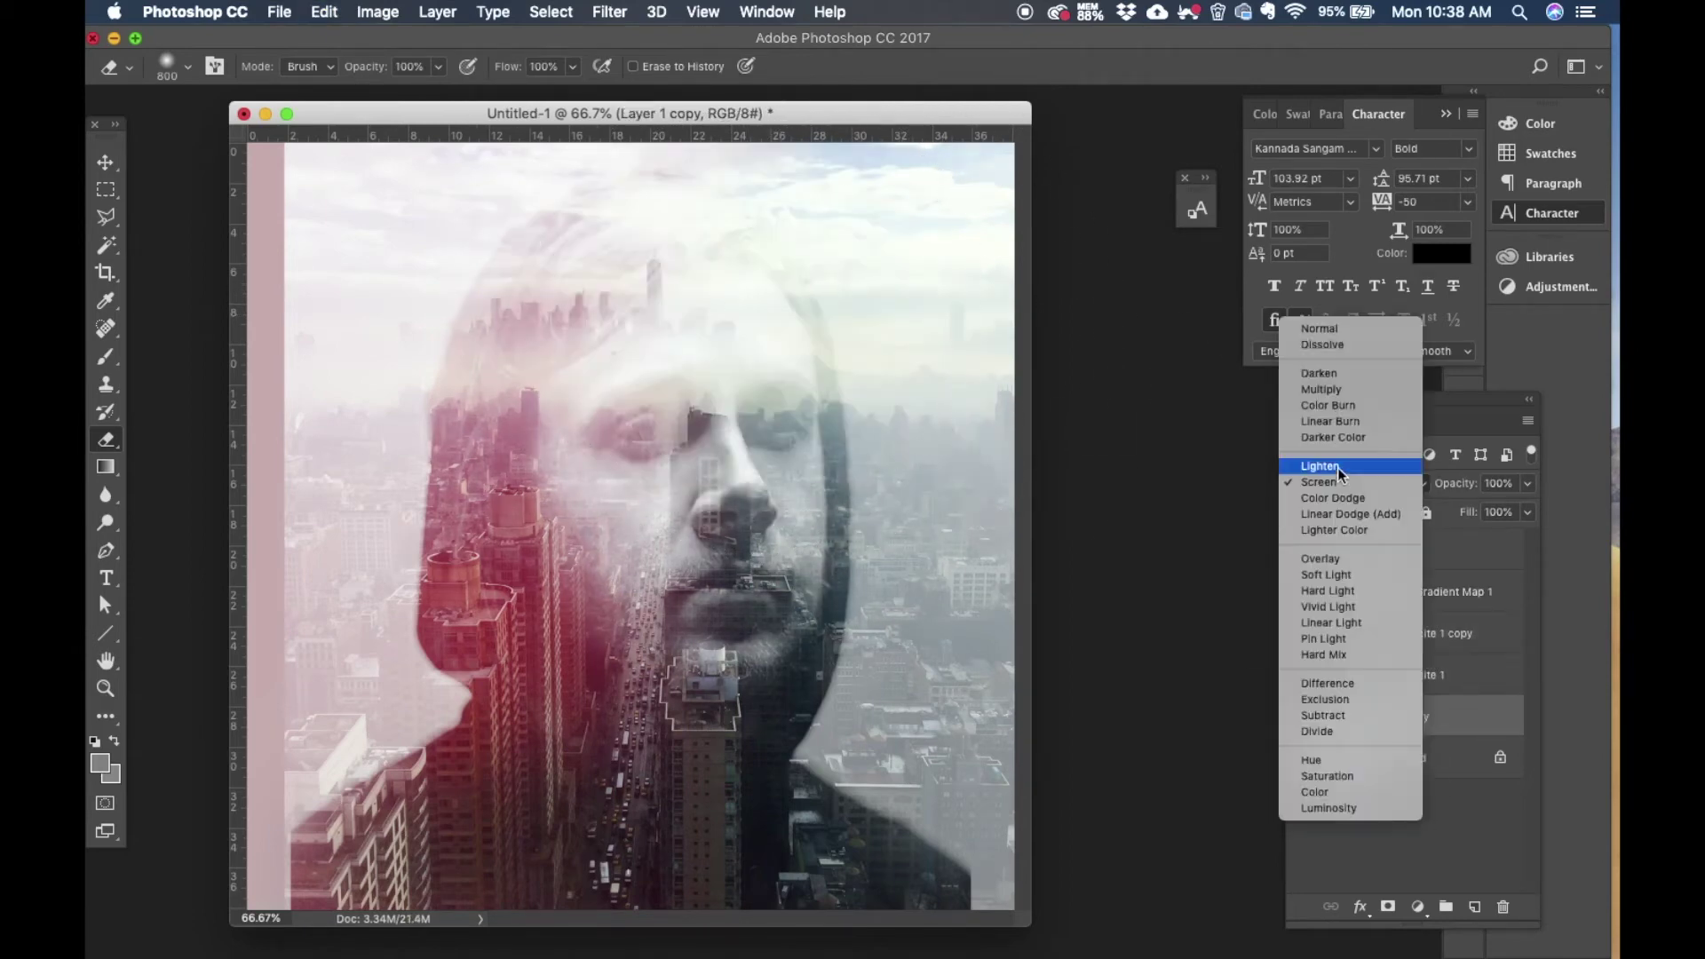
click(1320, 330)
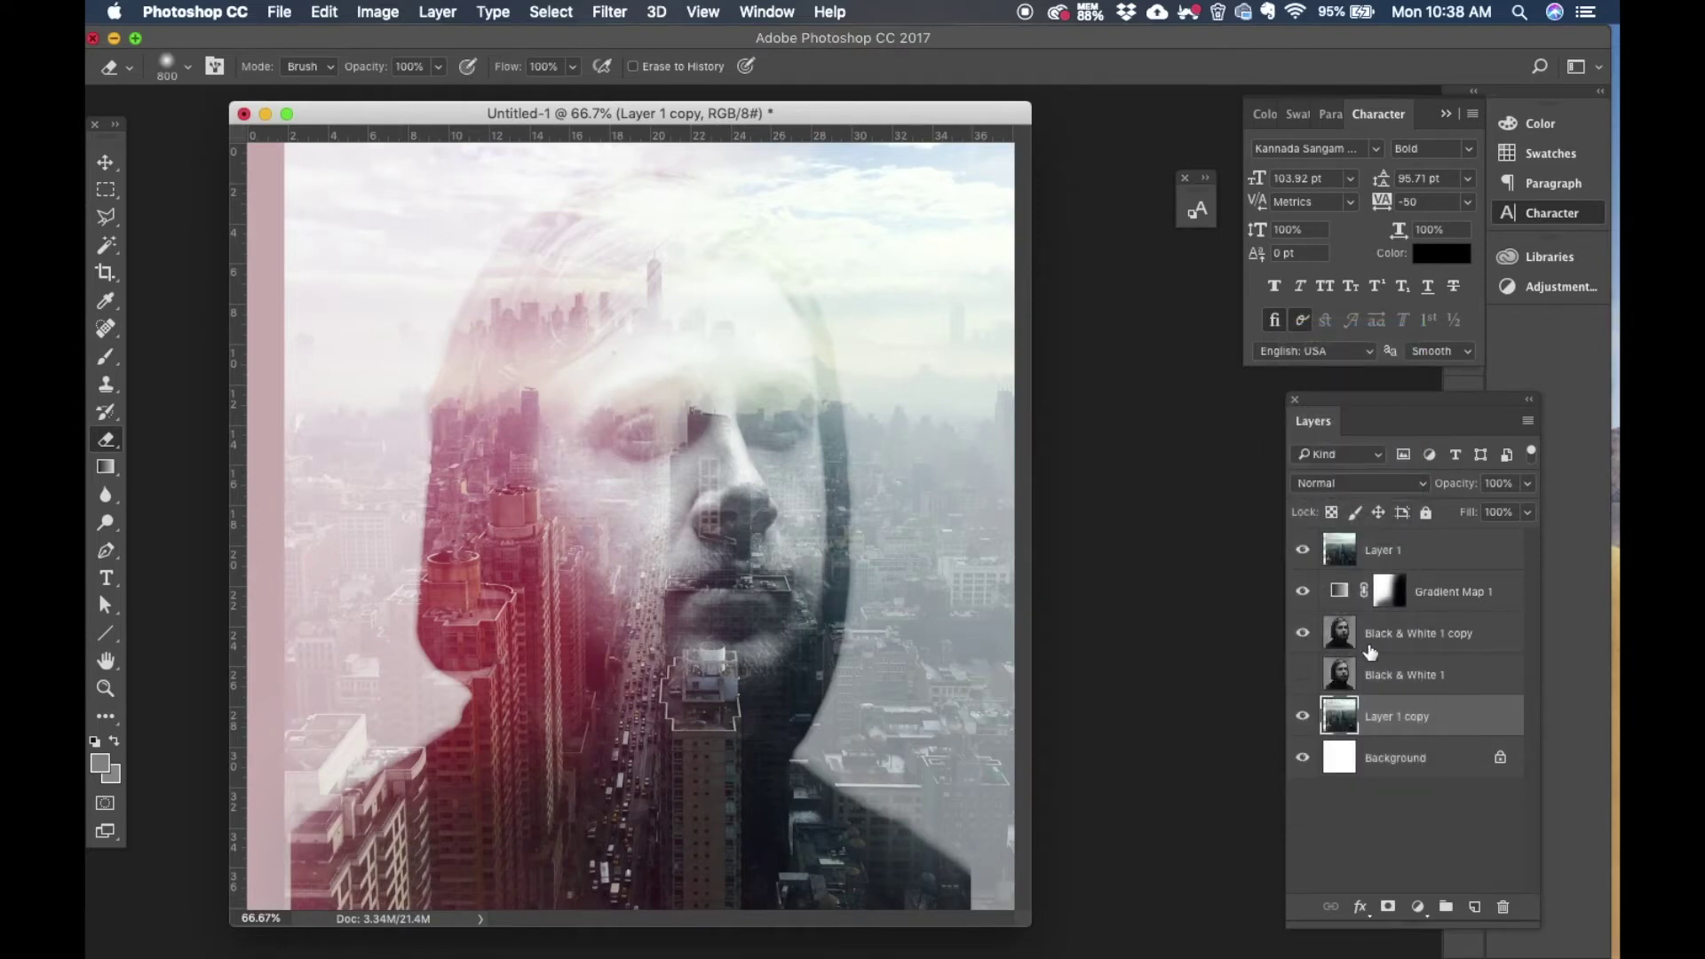
click(1370, 651)
Step: Erase the face and haze on Black & White 1 copy with a smaller brush to reveal the buildings
click(741, 353)
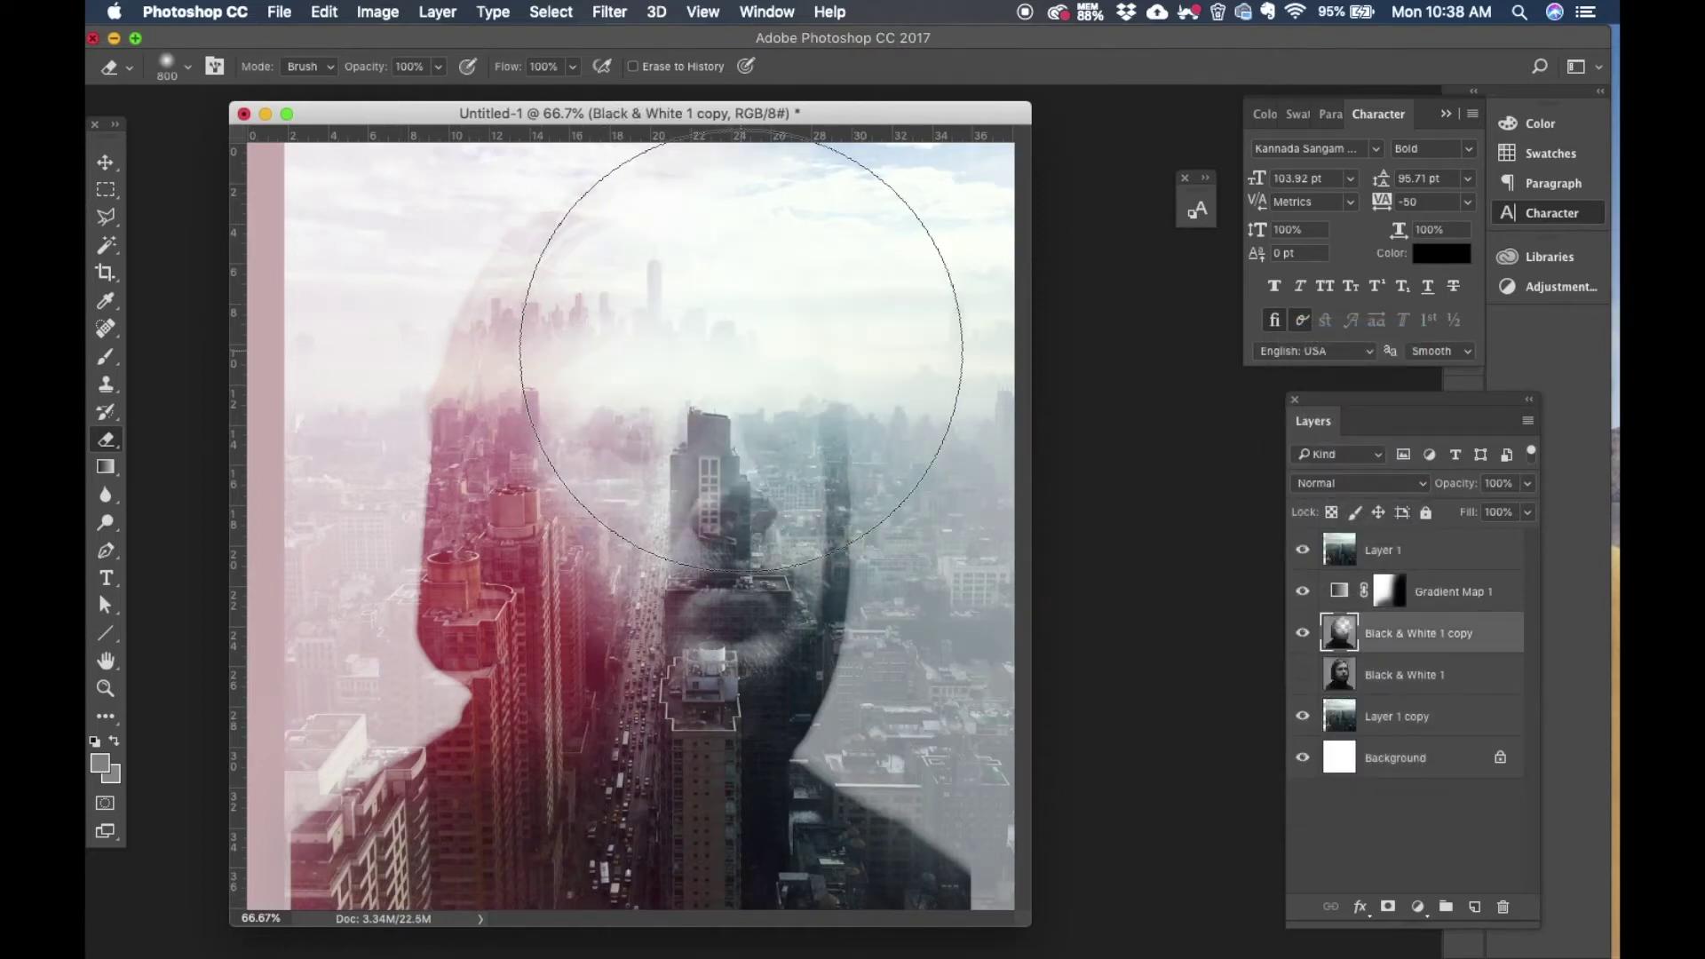
key(super+z)
key(bracketleft)
key(bracketleft)
key(bracketleft)
key(bracketleft)
key(bracketleft)
key(bracketleft)
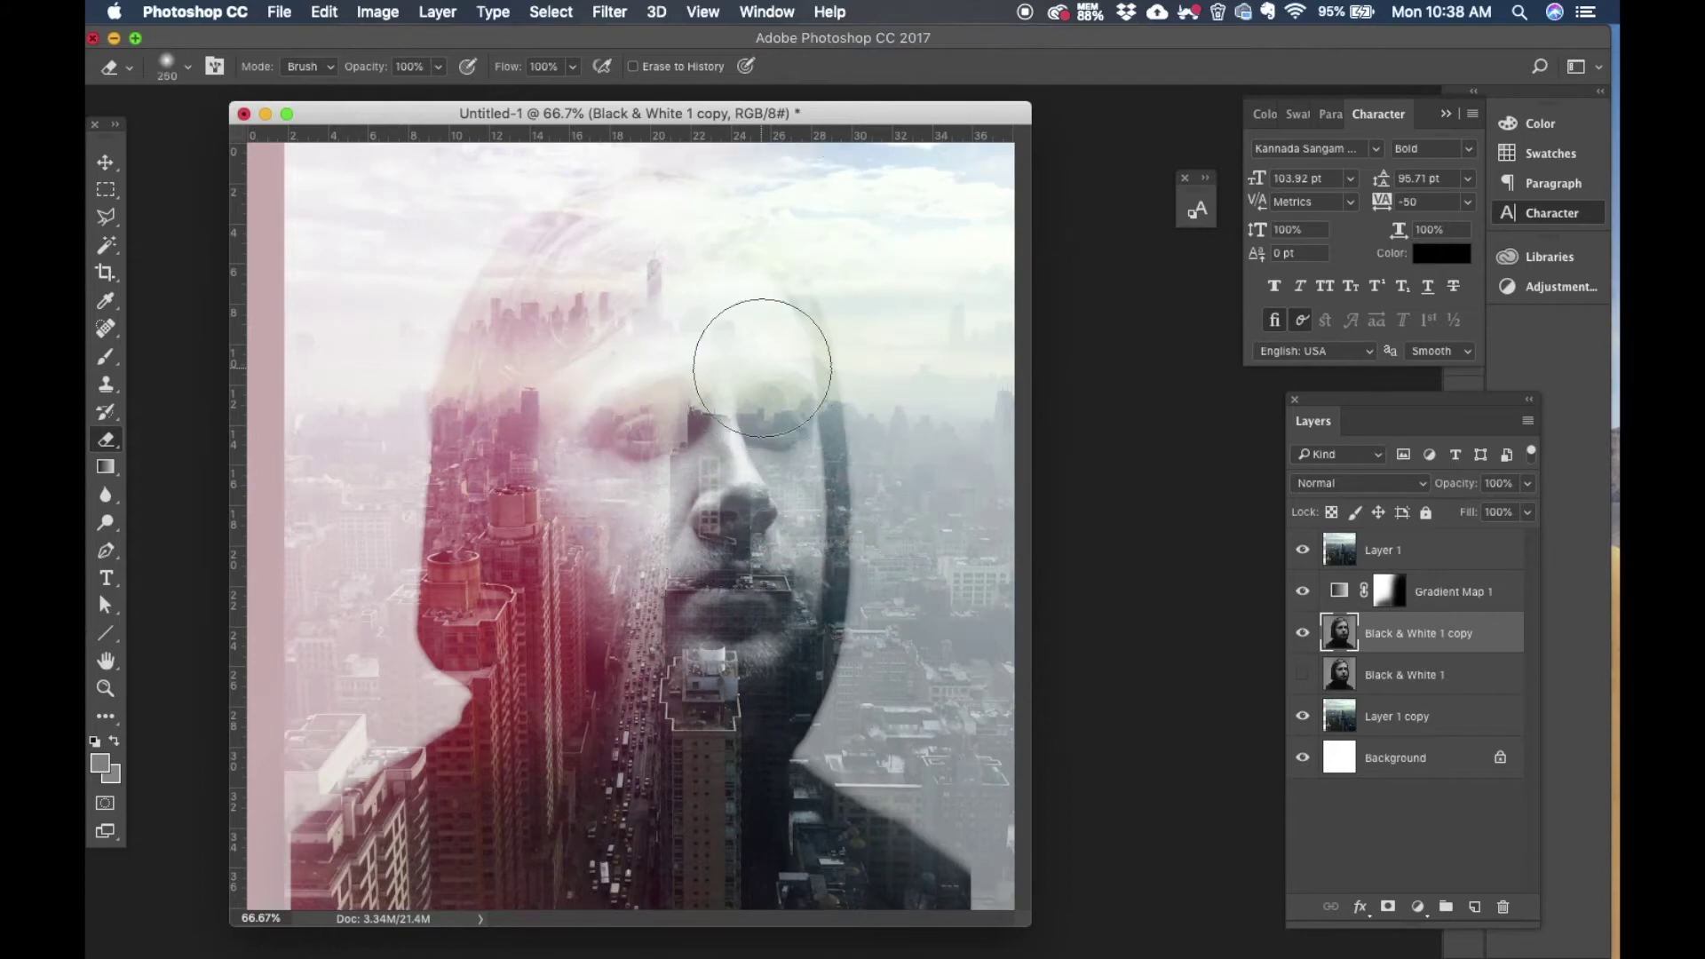
mouse_move(837, 453)
mouse_down()
mouse_move(735, 377)
mouse_move(629, 377)
mouse_move(620, 425)
mouse_move(595, 410)
mouse_move(611, 425)
mouse_move(587, 344)
mouse_move(664, 321)
mouse_move(682, 256)
mouse_move(654, 222)
mouse_move(757, 246)
mouse_move(785, 430)
mouse_move(774, 508)
mouse_move(838, 367)
mouse_move(931, 442)
mouse_move(911, 442)
mouse_move(988, 439)
mouse_up()
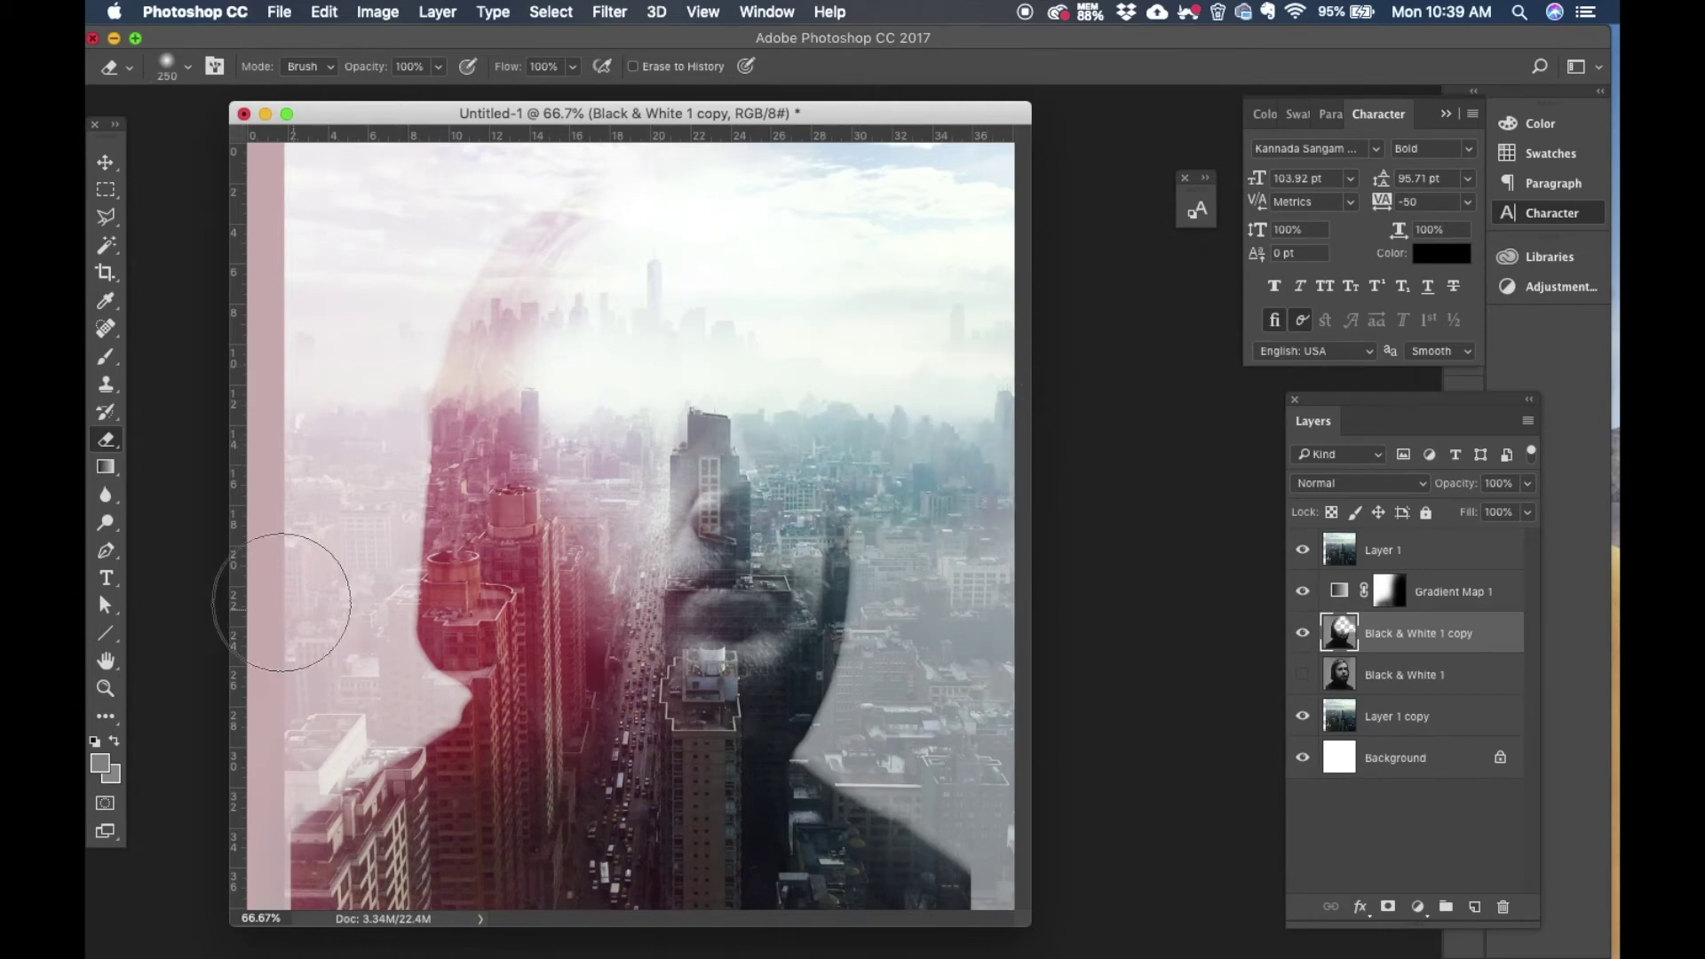
mouse_move(237, 445)
mouse_down()
mouse_move(352, 440)
mouse_move(327, 490)
mouse_move(322, 620)
mouse_move(375, 610)
mouse_move(325, 653)
mouse_move(314, 365)
mouse_move(354, 205)
mouse_move(541, 153)
mouse_move(696, 202)
mouse_move(613, 282)
mouse_move(866, 297)
mouse_move(914, 379)
mouse_move(966, 390)
mouse_move(932, 512)
mouse_move(761, 495)
mouse_up()
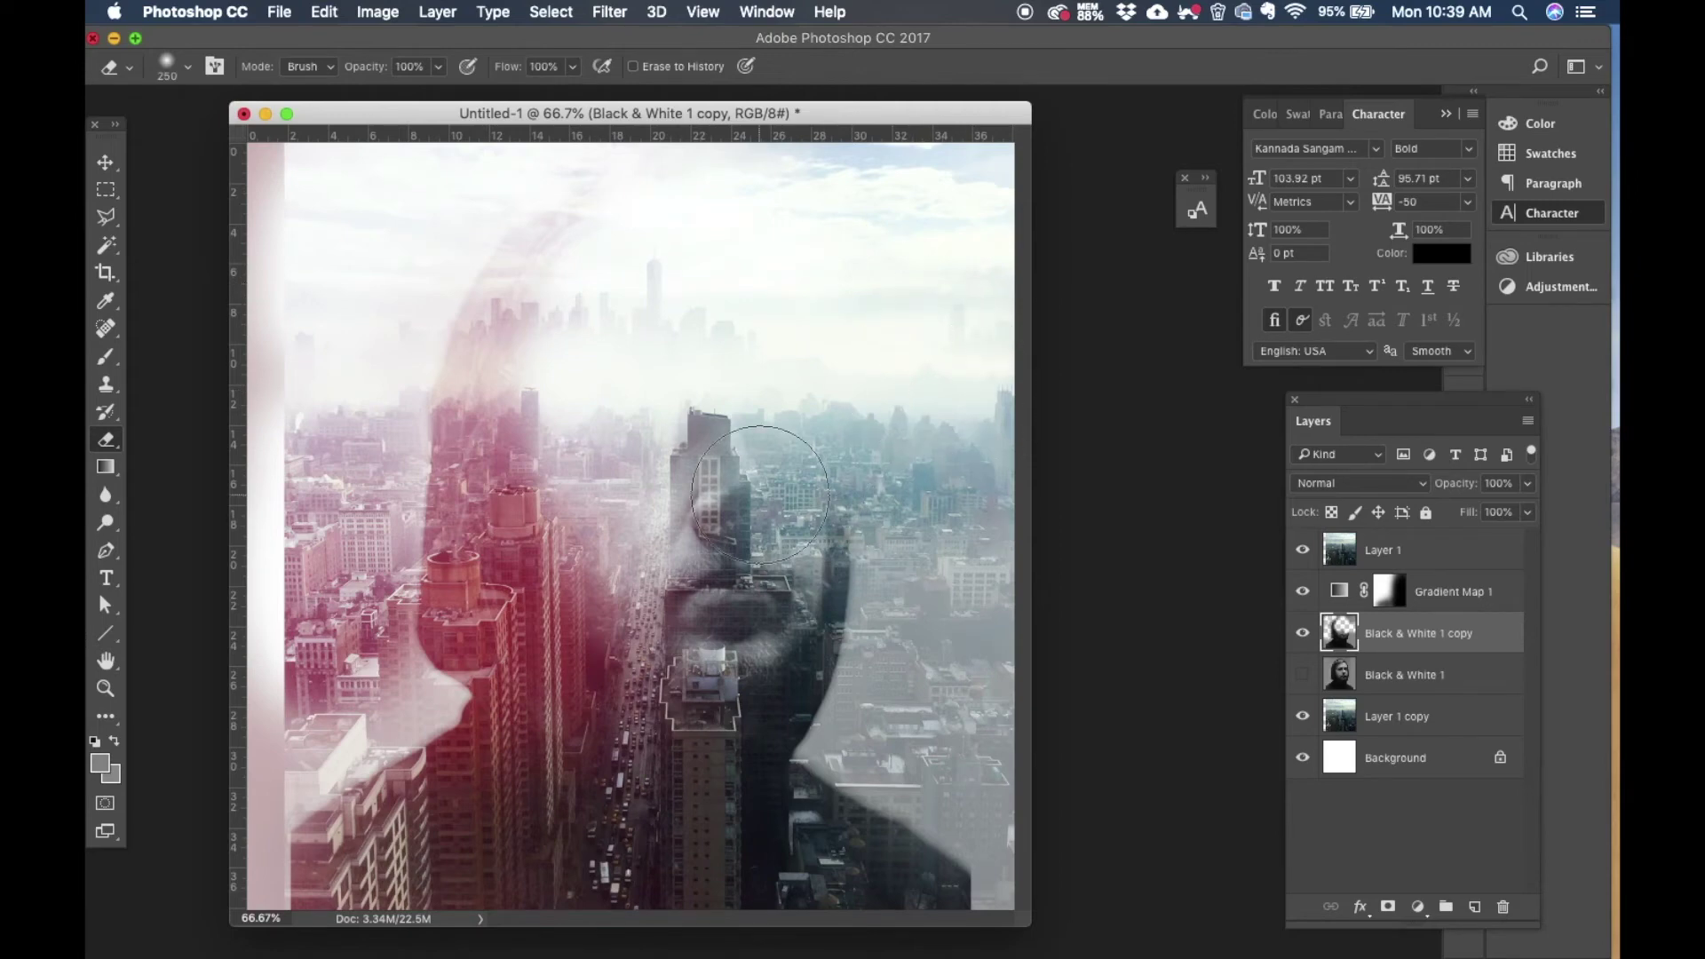
key(bracketleft)
key(bracketleft)
key(bracketleft)
key(bracketleft)
key(bracketleft)
key(bracketleft)
mouse_move(713, 512)
mouse_down()
mouse_move(722, 457)
mouse_move(691, 548)
mouse_move(711, 533)
mouse_move(687, 447)
mouse_up()
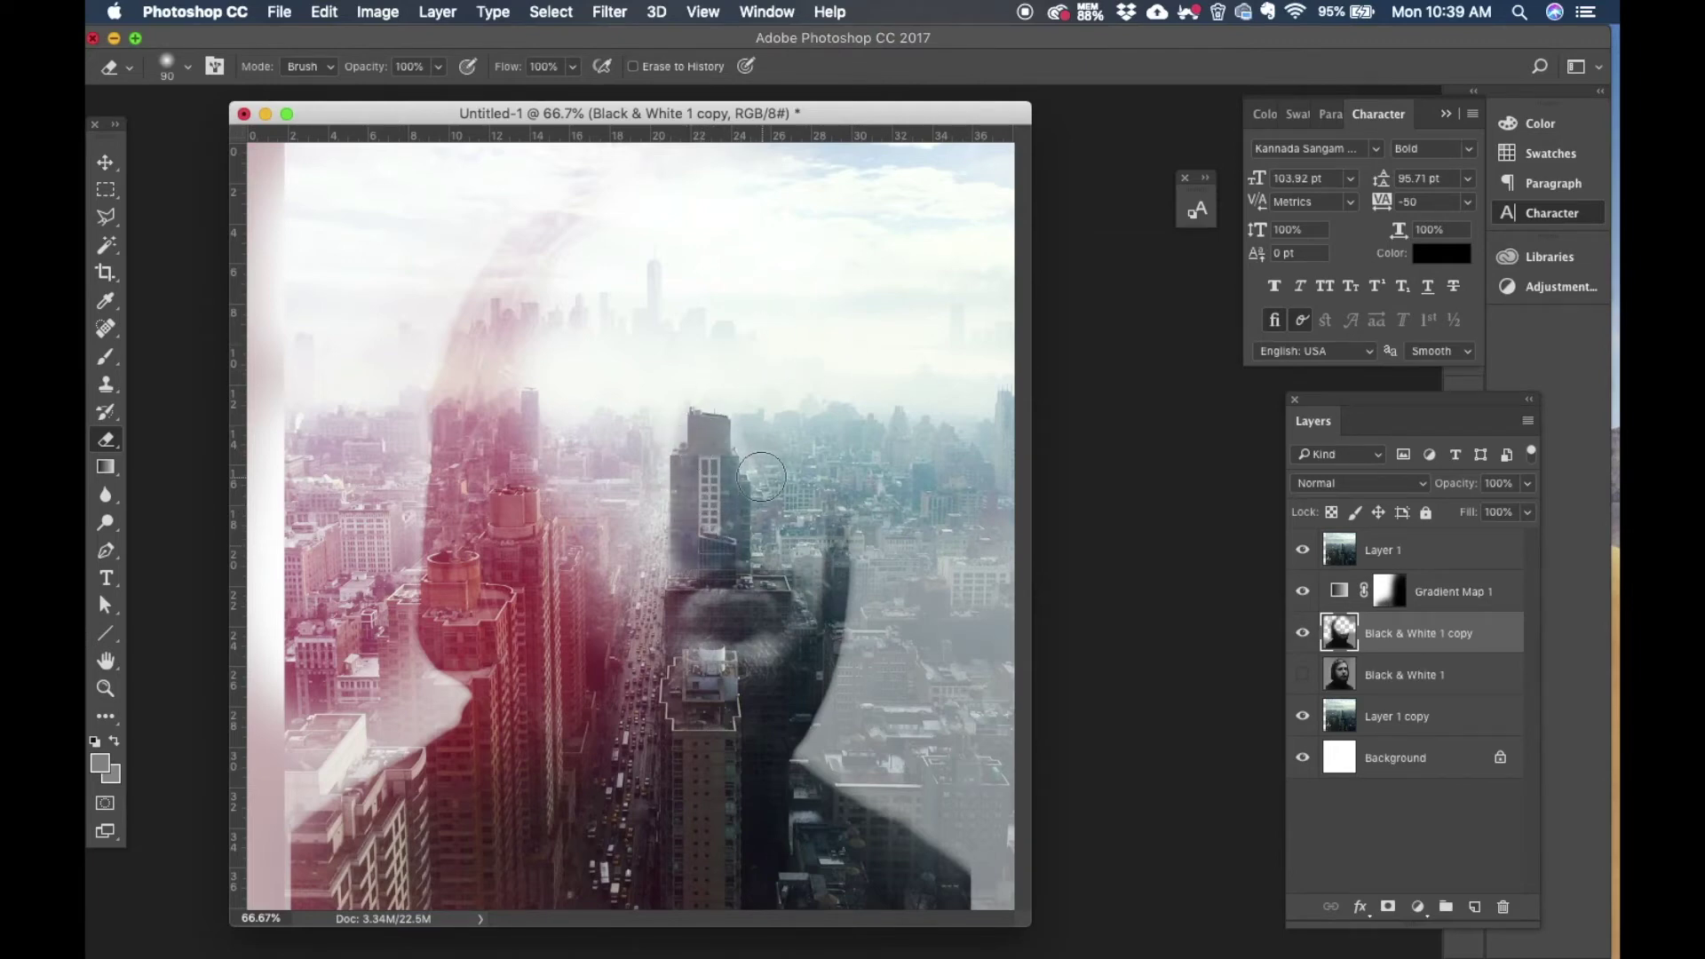
Step: Compare with Black & White 1 copy hidden and shown, then enlarge the document window
click(1302, 635)
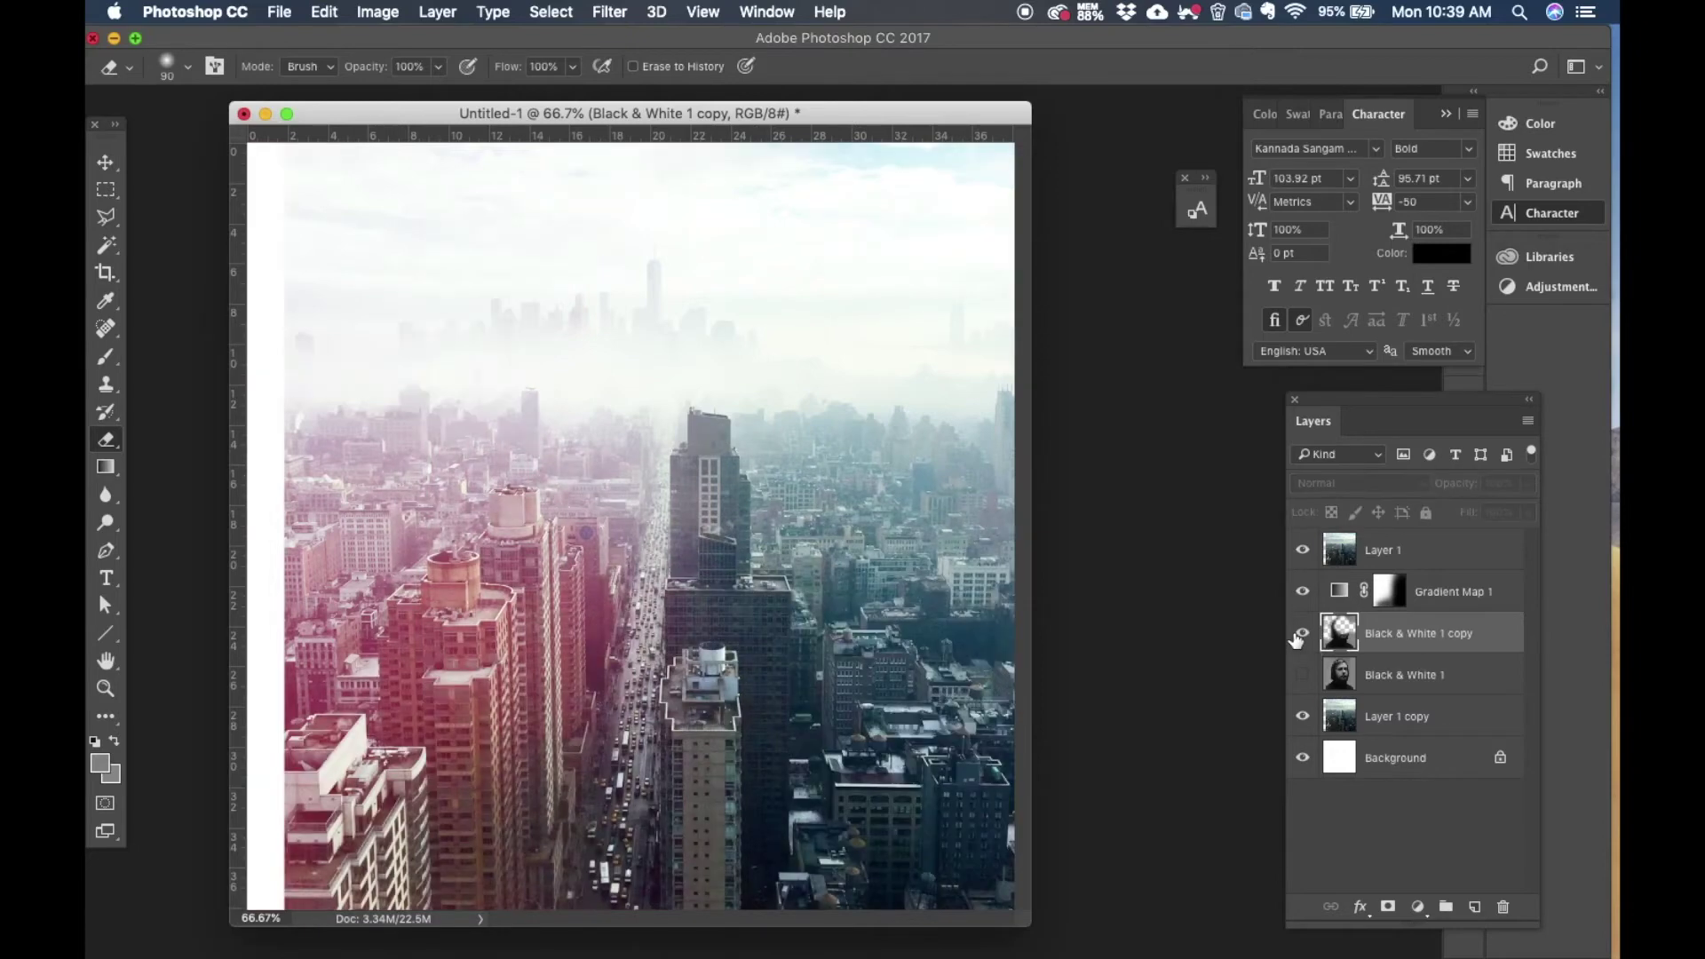
click(1301, 635)
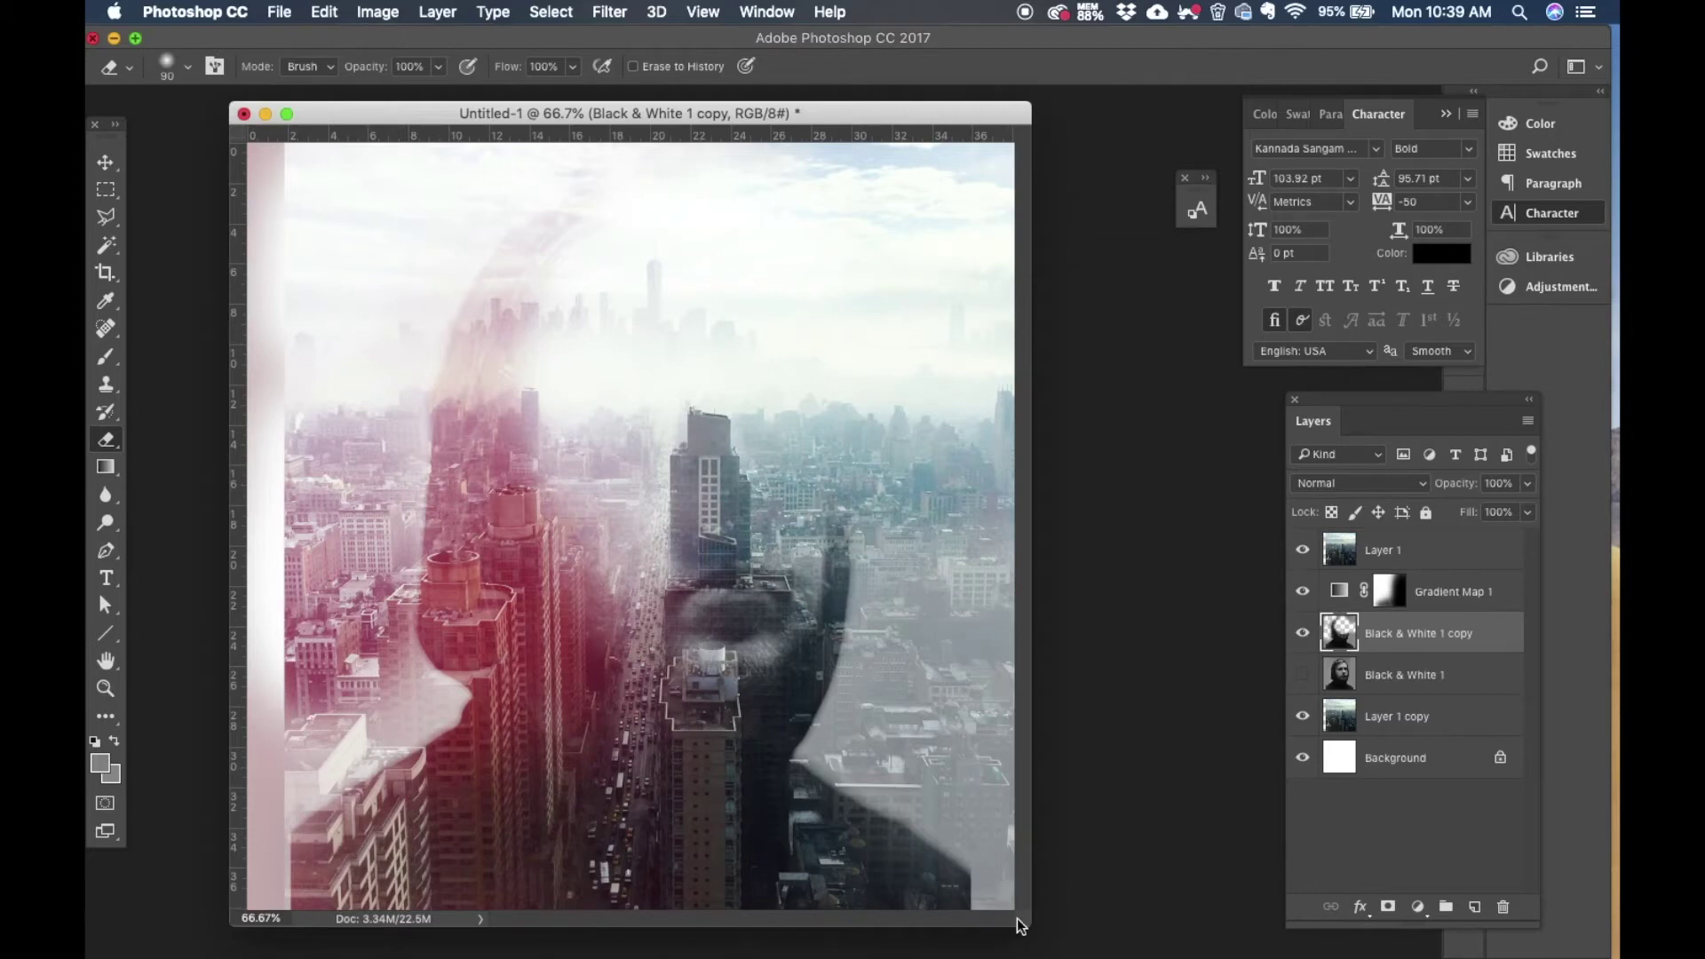
drag(1020, 920, 1079, 922)
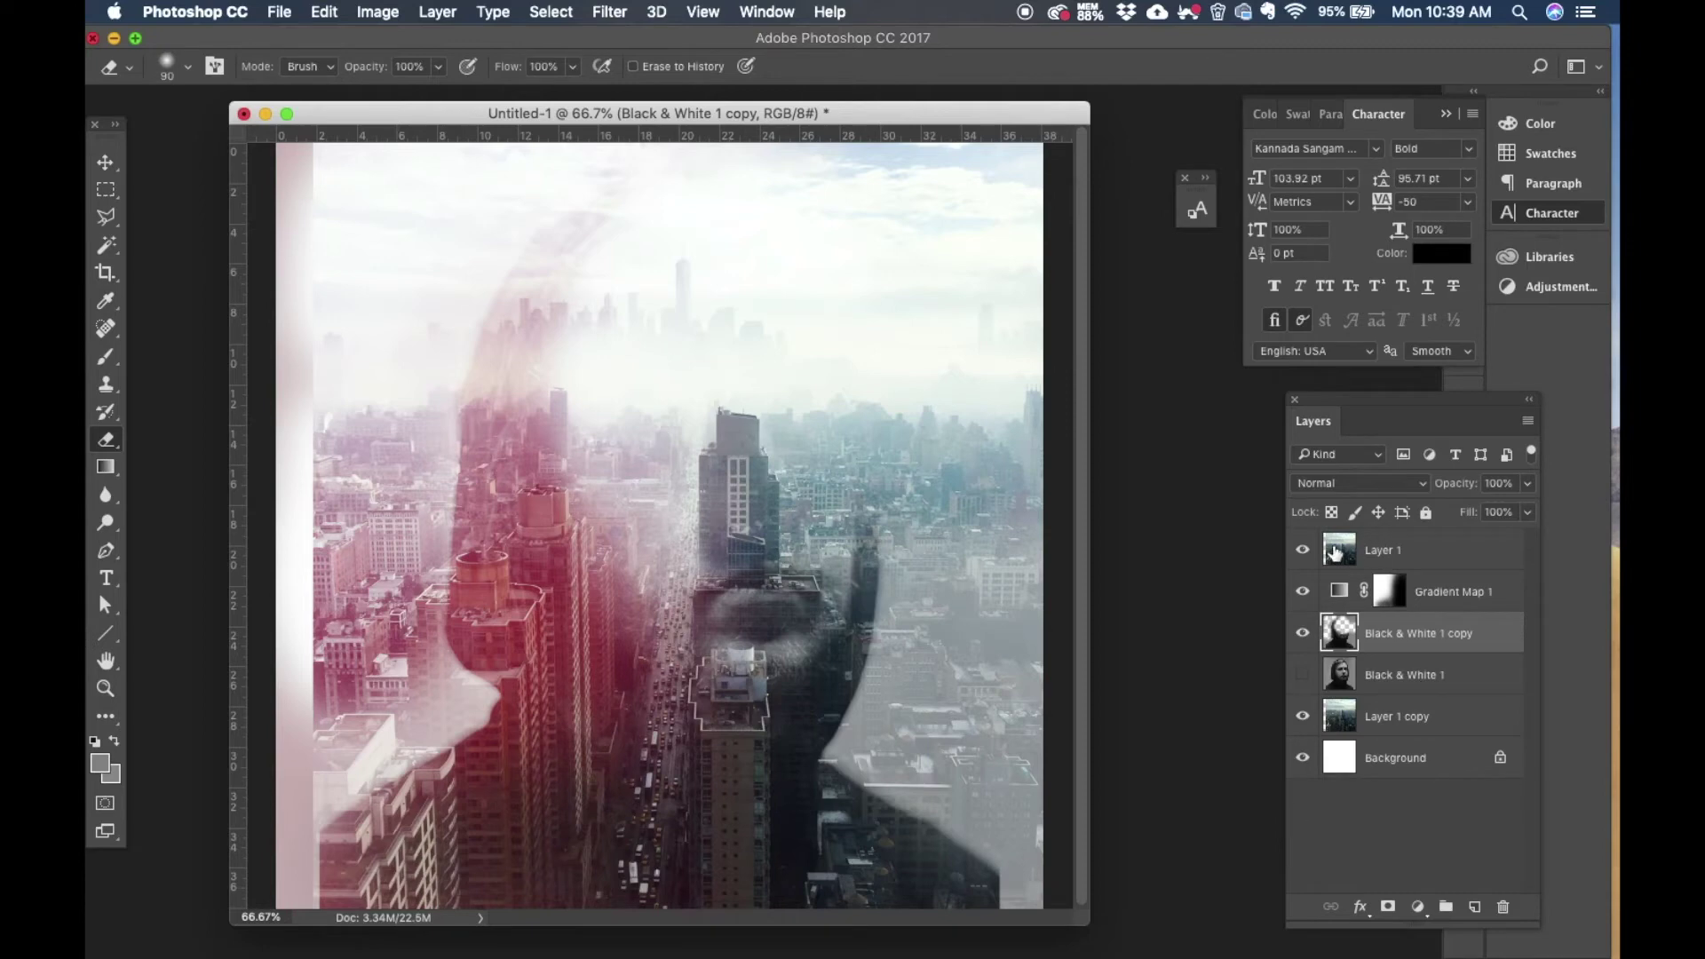
Step: Lower the city skyline layer to 49% opacity, toggling it to compare
click(1303, 552)
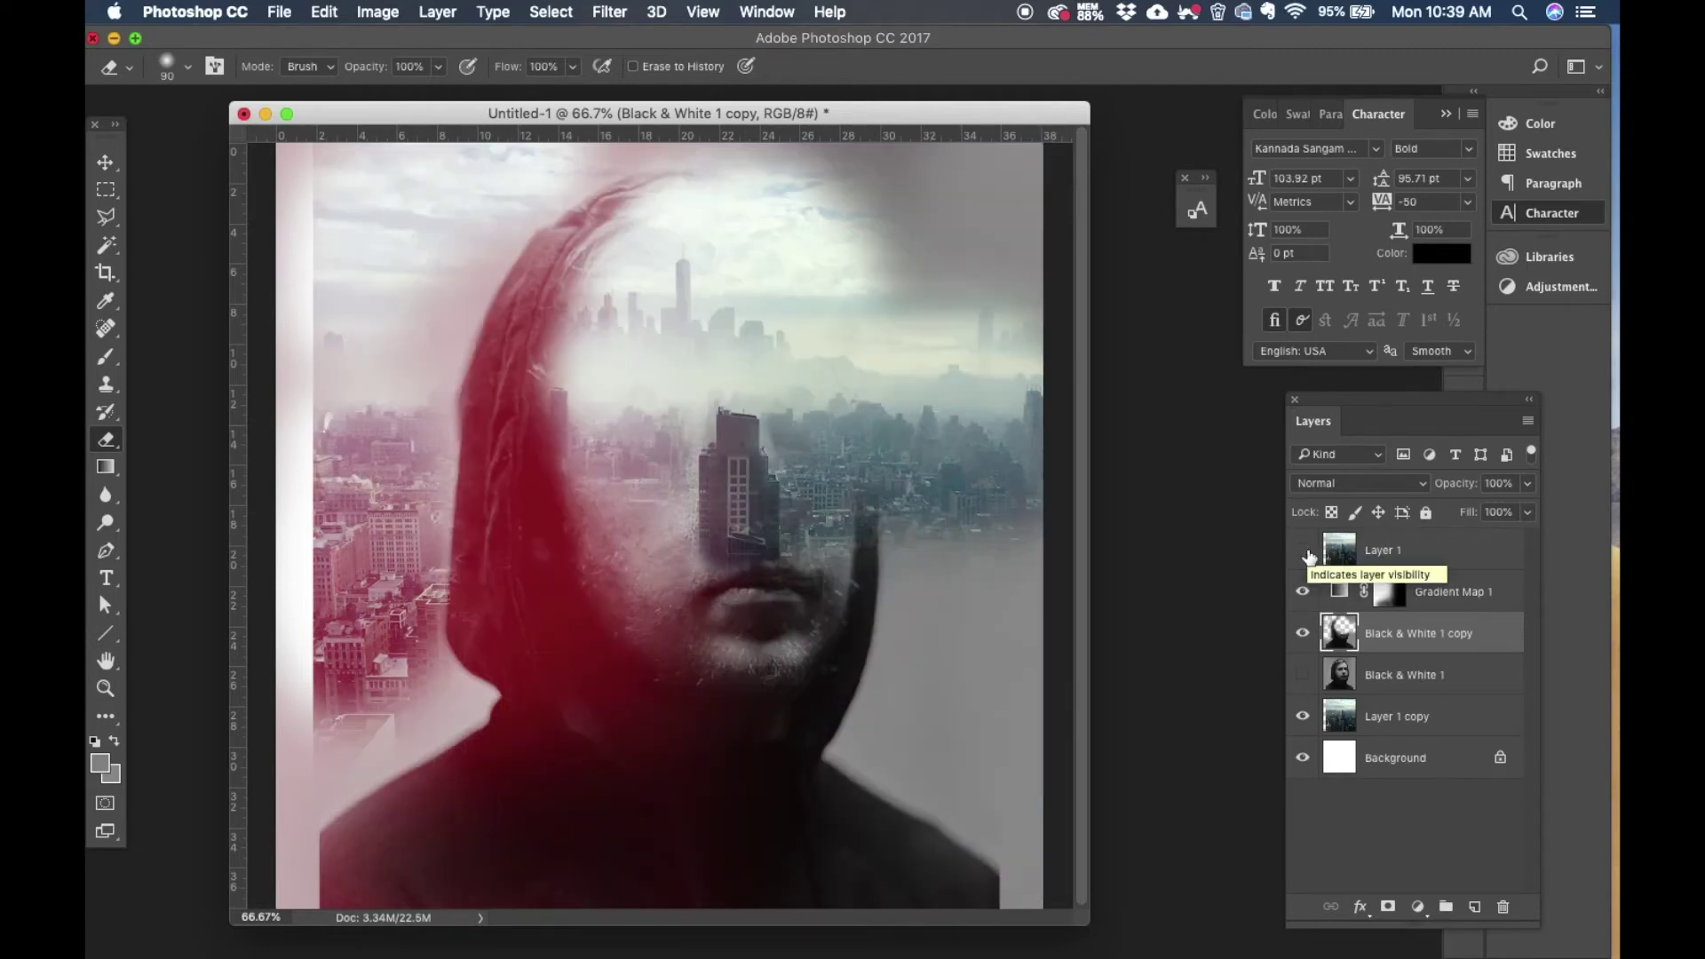
click(1303, 551)
click(1304, 552)
click(1302, 551)
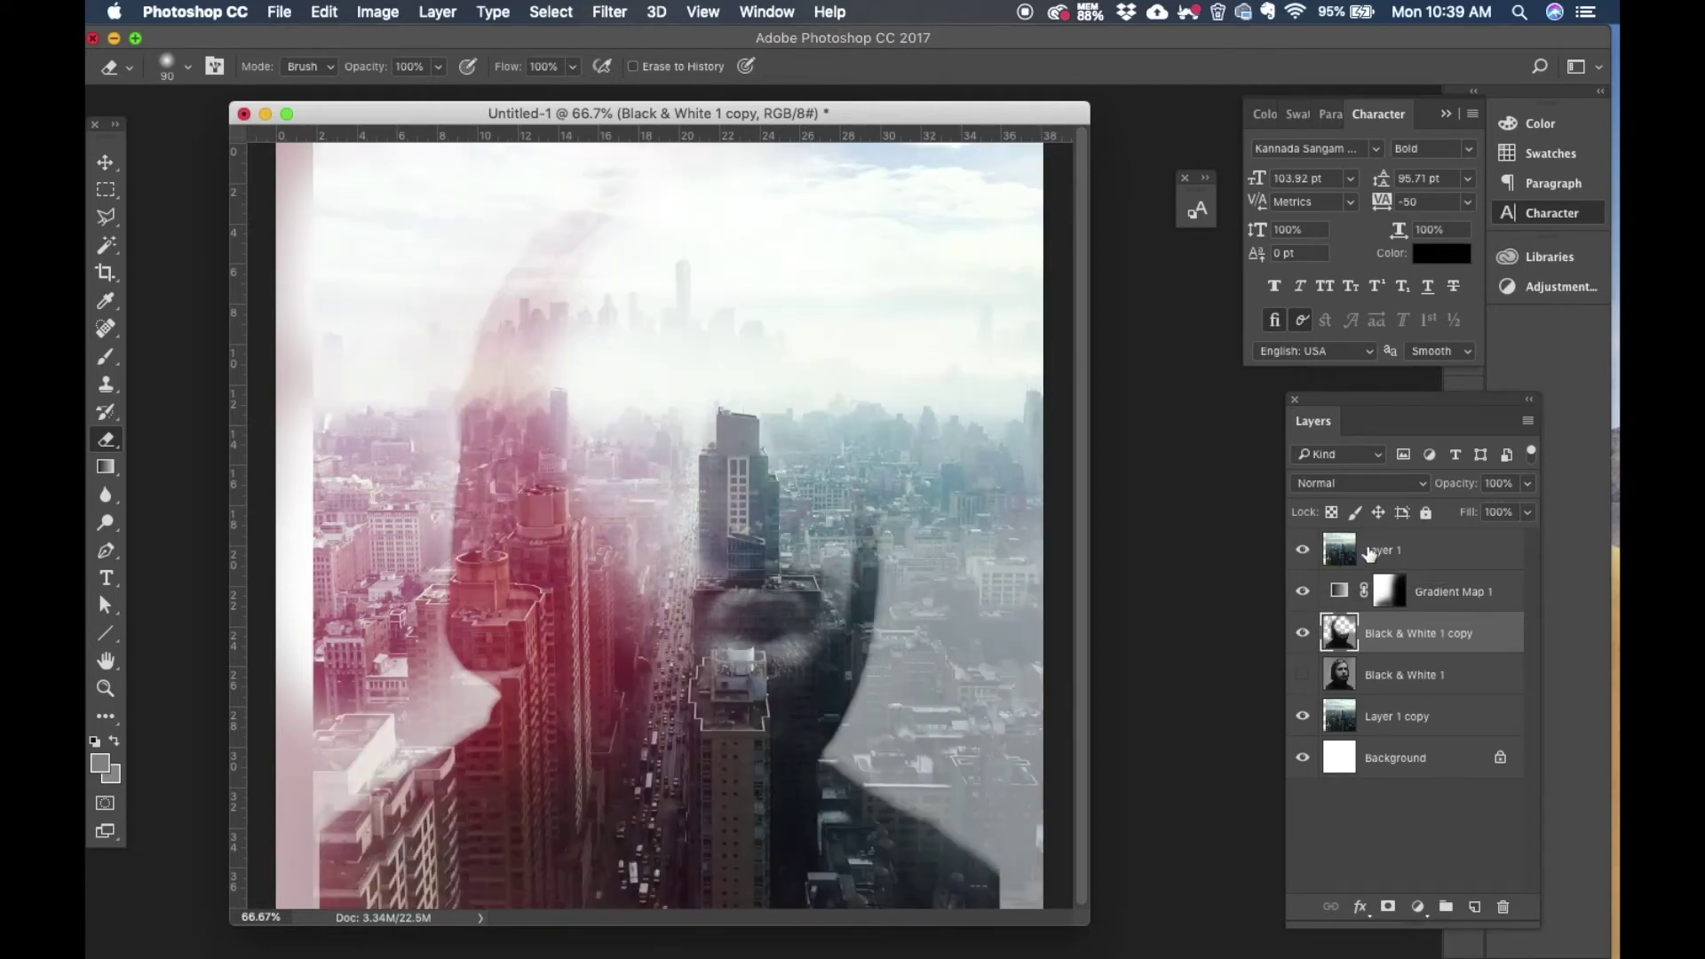
click(1429, 557)
click(1528, 487)
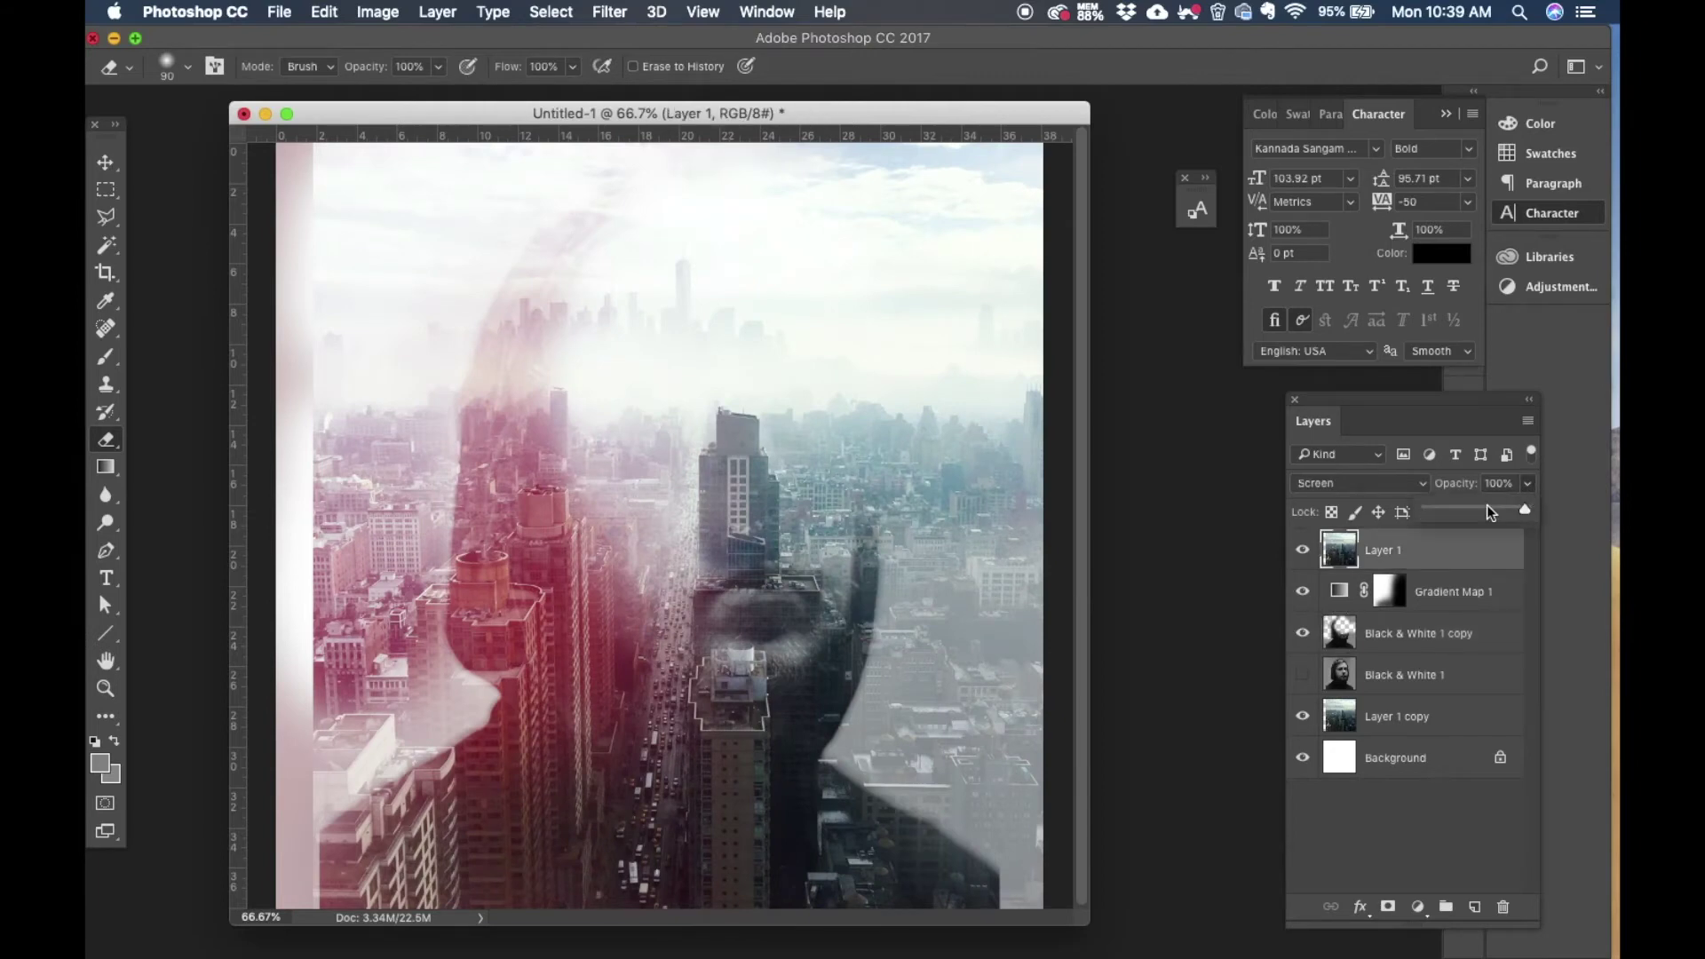
mouse_move(1492, 513)
mouse_down()
mouse_move(1459, 513)
mouse_move(1476, 508)
mouse_up()
click(1303, 551)
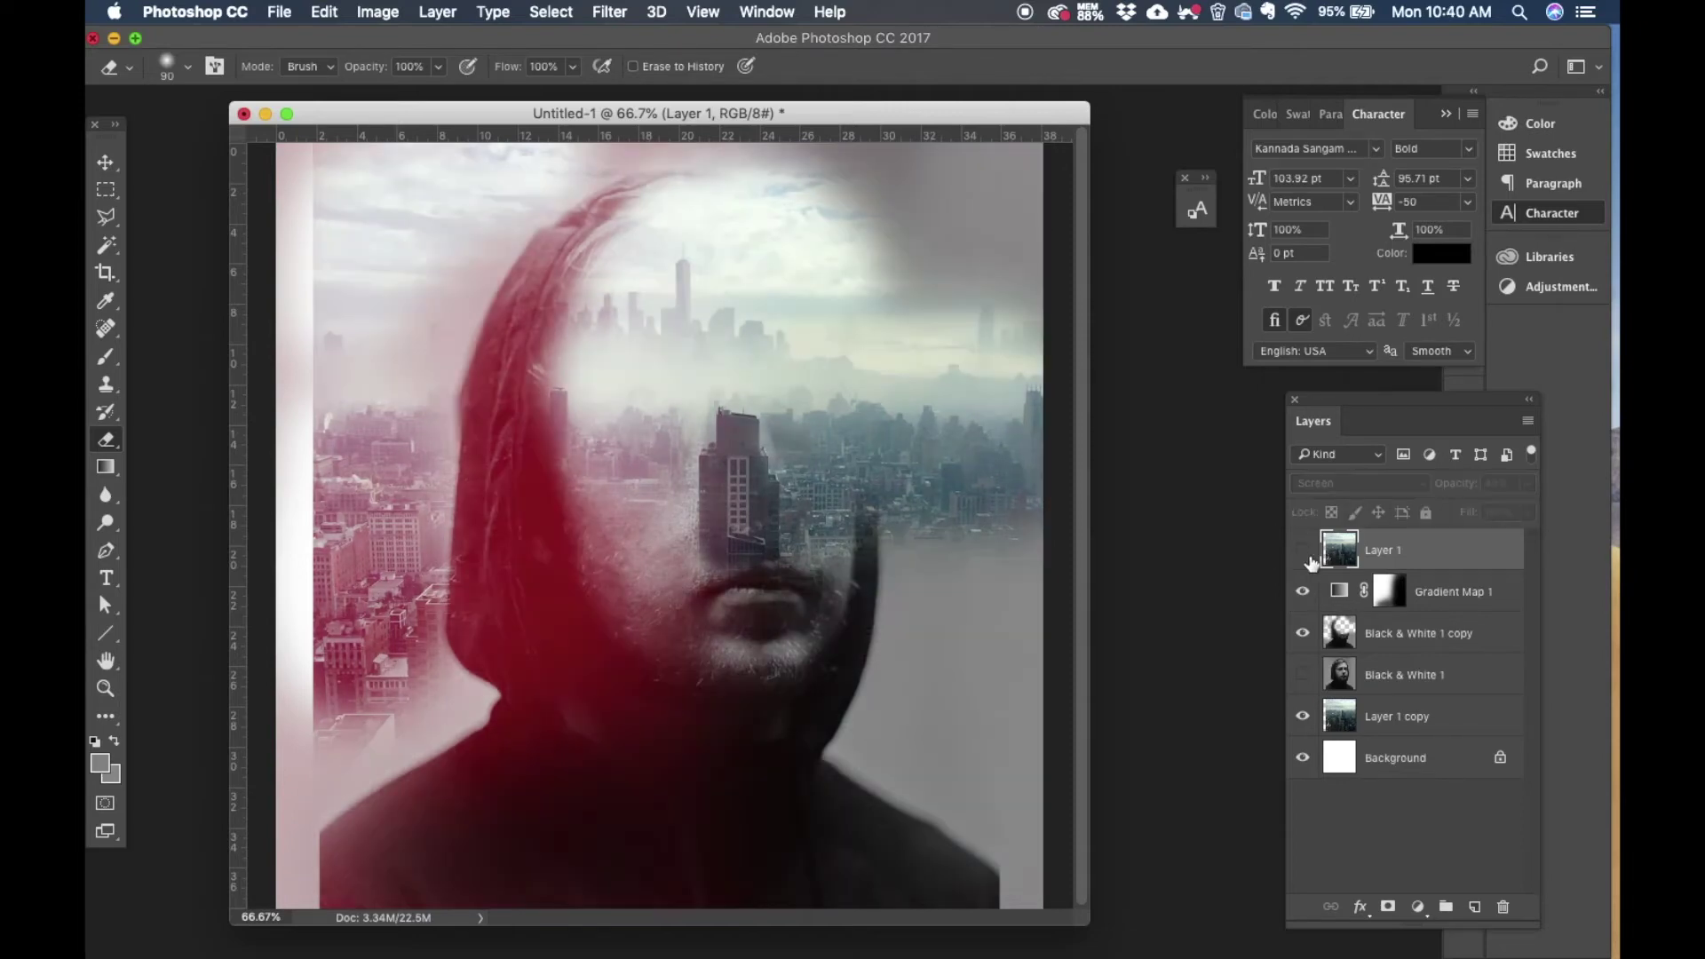
click(1303, 551)
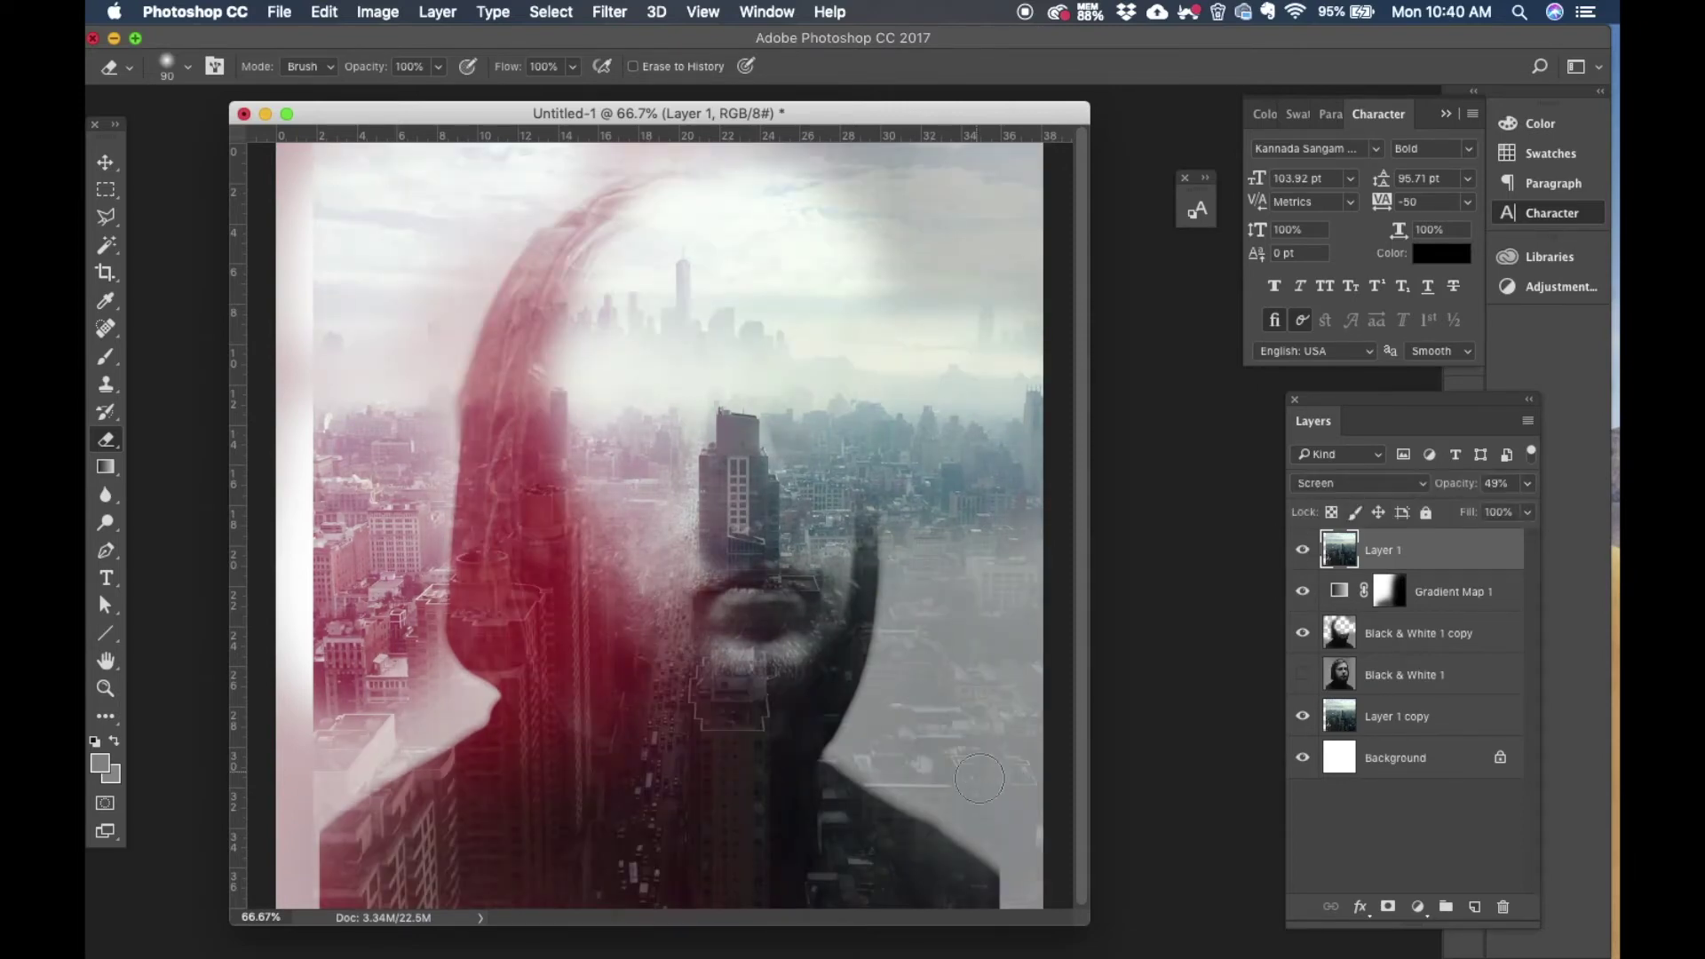
Step: Enlarge the document window and start a crop, pulling the left edge inward
drag(1084, 919, 1166, 929)
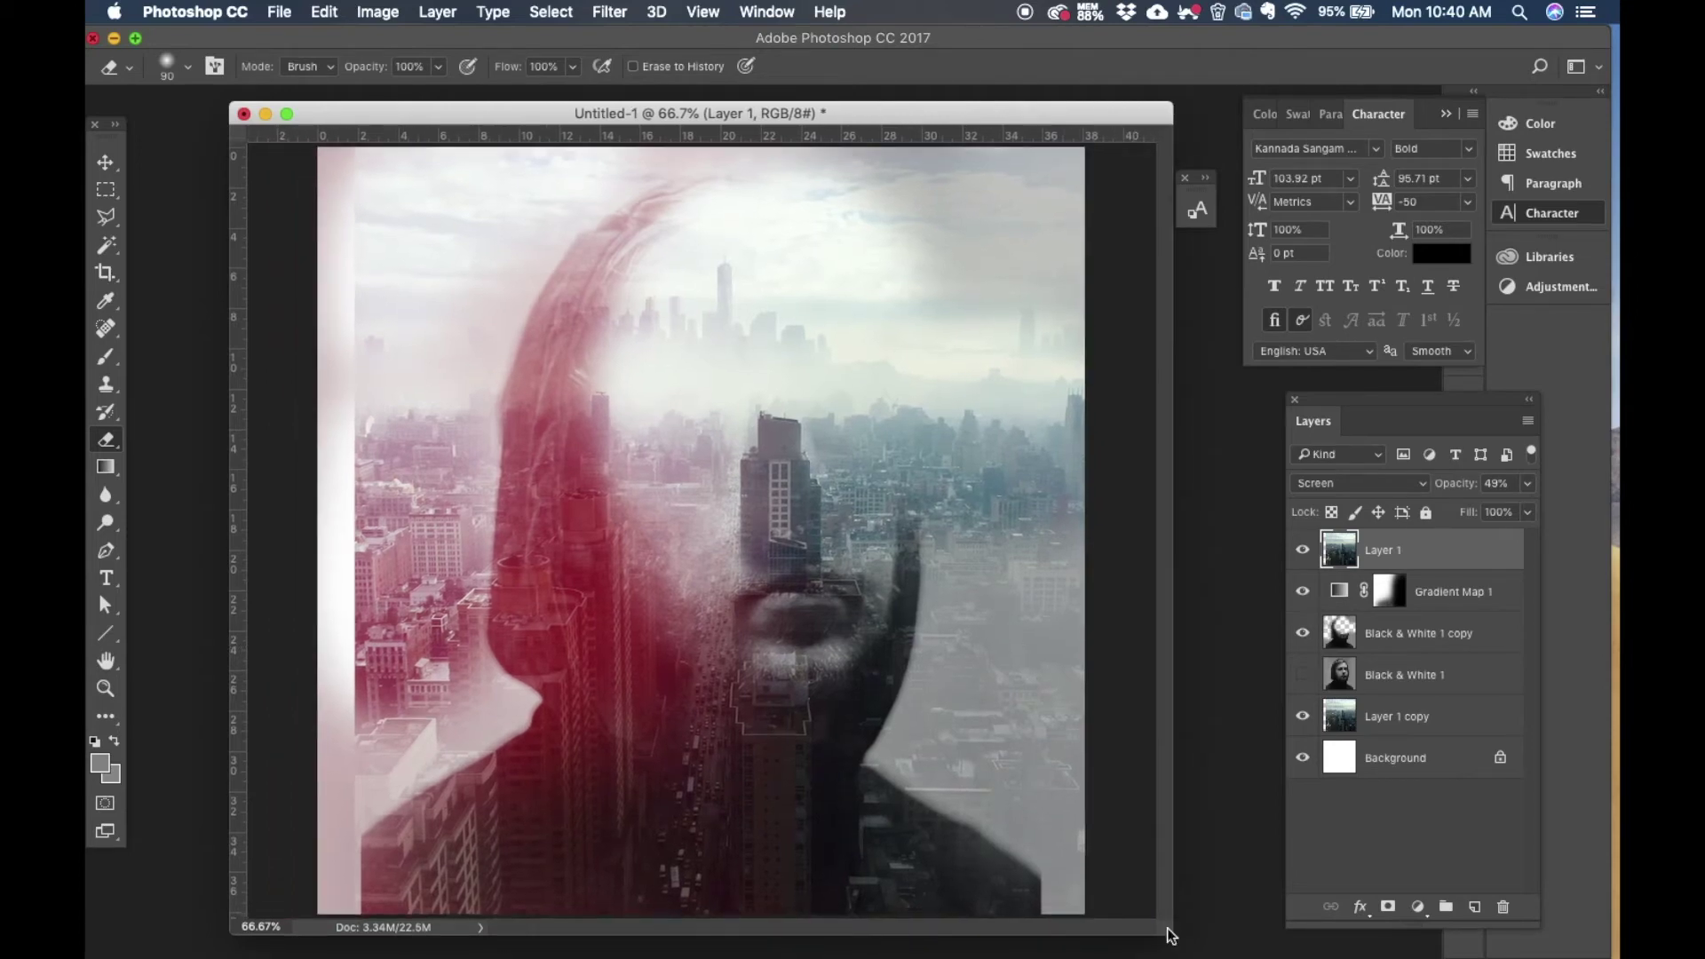
click(111, 273)
drag(315, 524, 339, 524)
Step: Pull the crop's right edge in and save the poster as first.jpg in JPEG format
drag(1084, 526, 1049, 530)
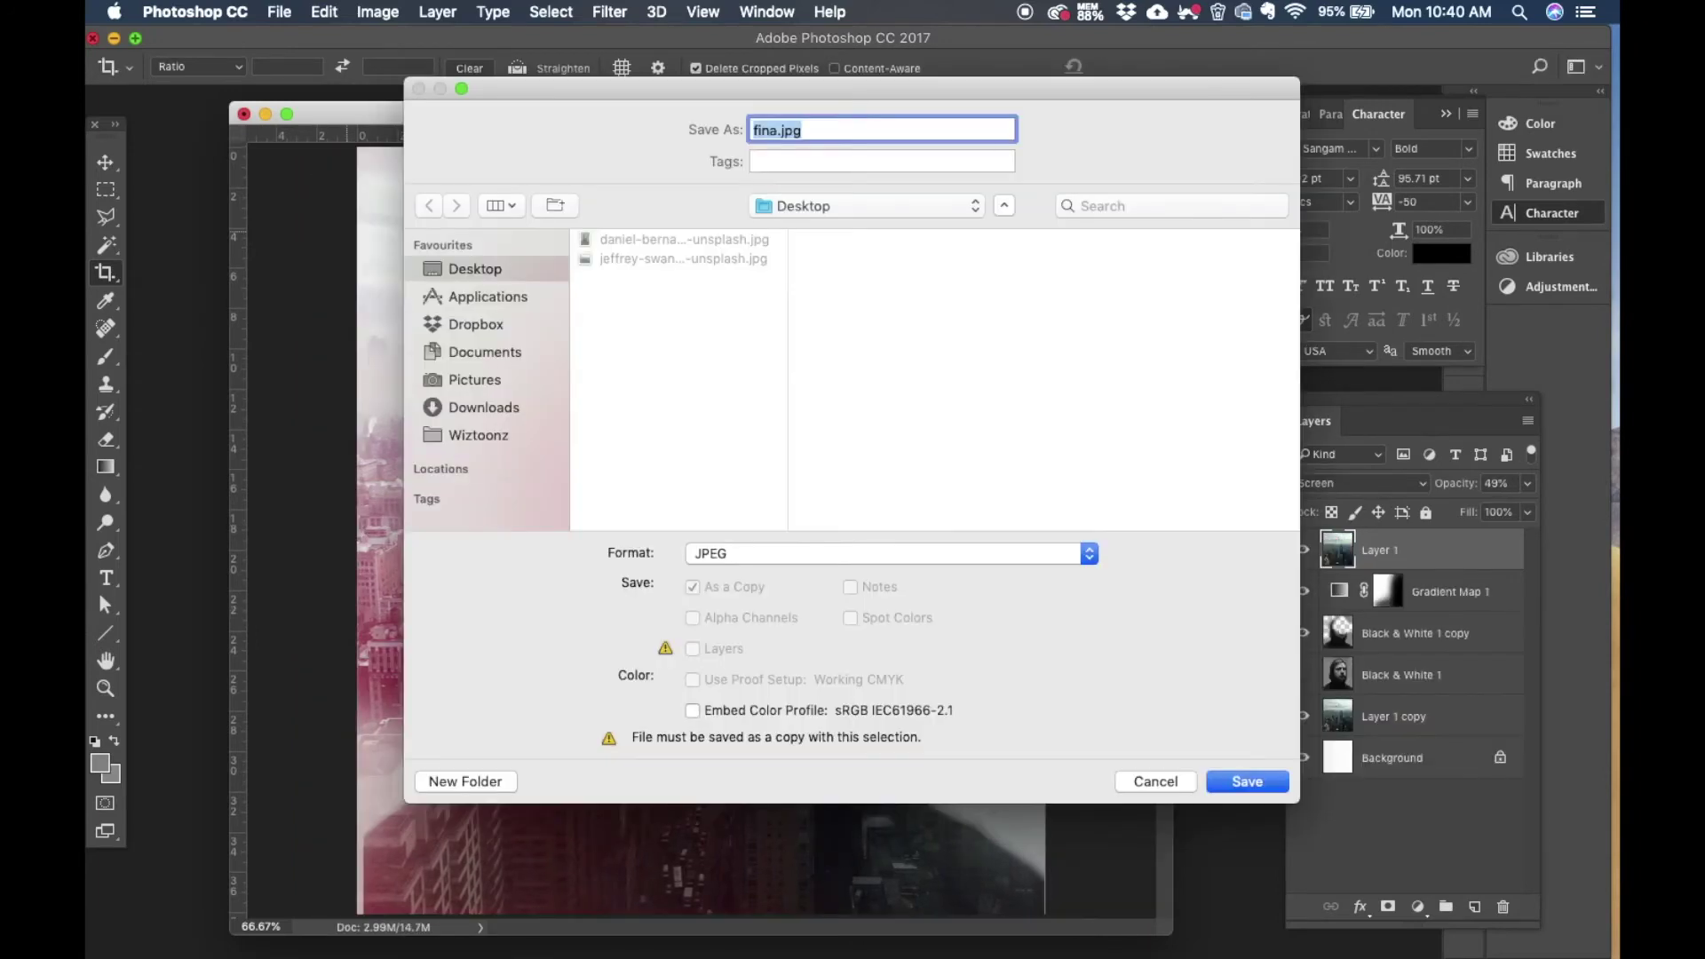
text(first.jpg)
key(Return)
key(Return)
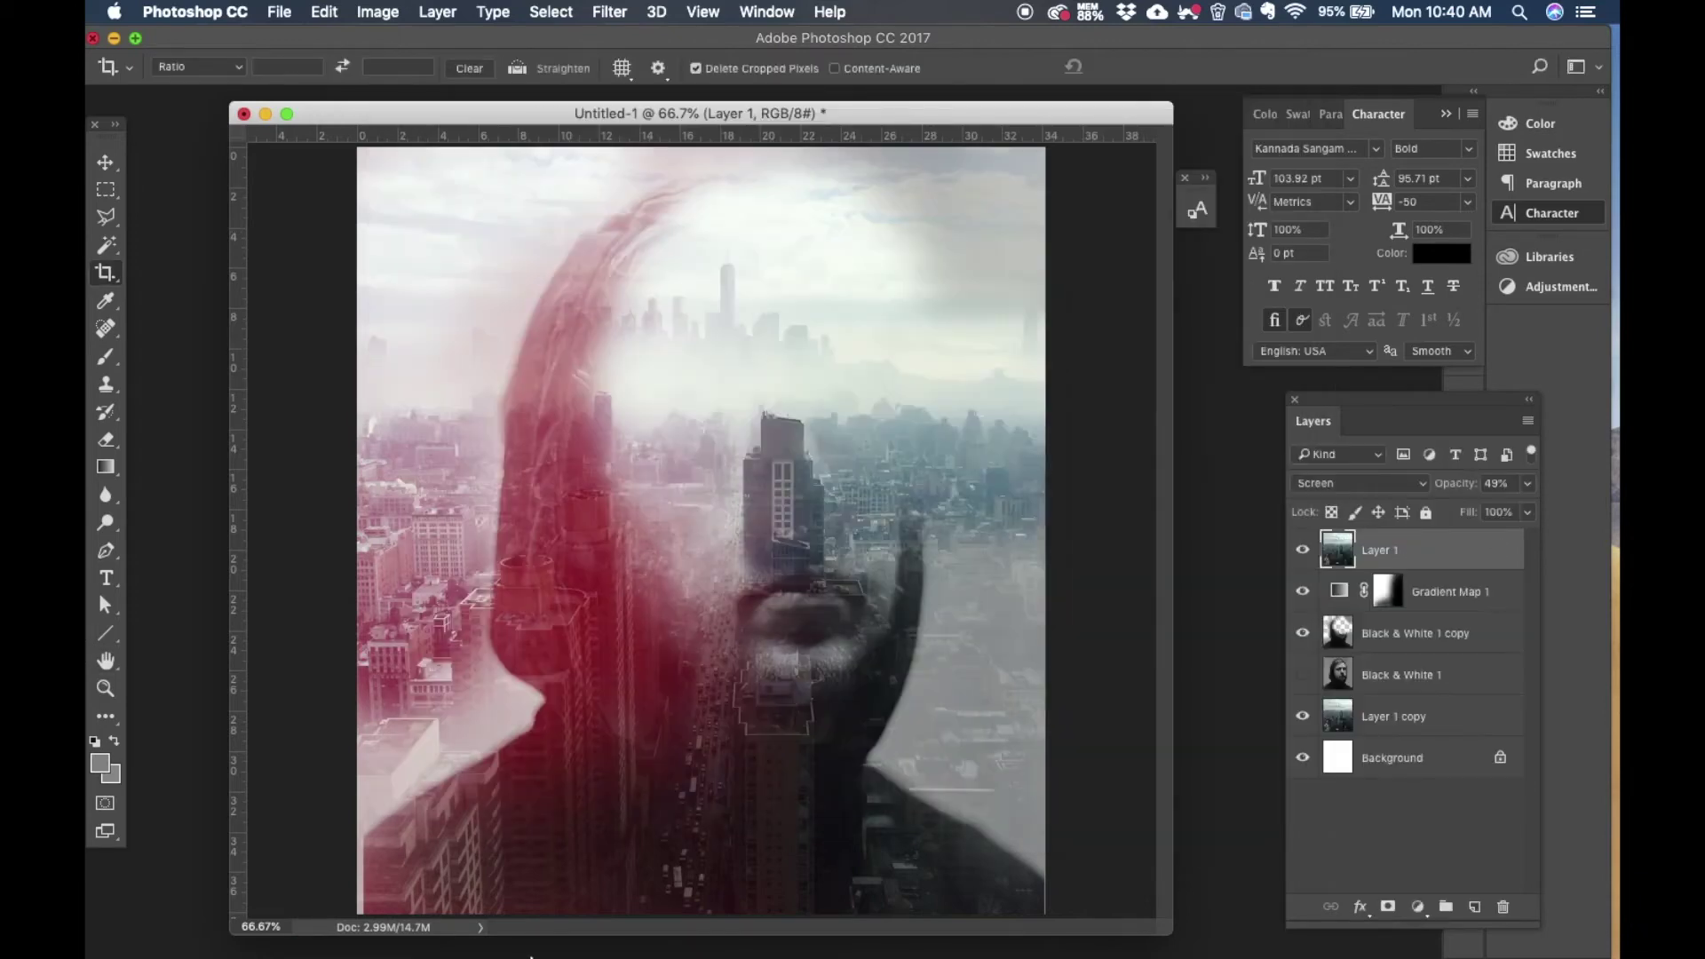
Step: Open the Image Glitch Tool site in Chrome and import first.jpg from the Desktop
click(659, 939)
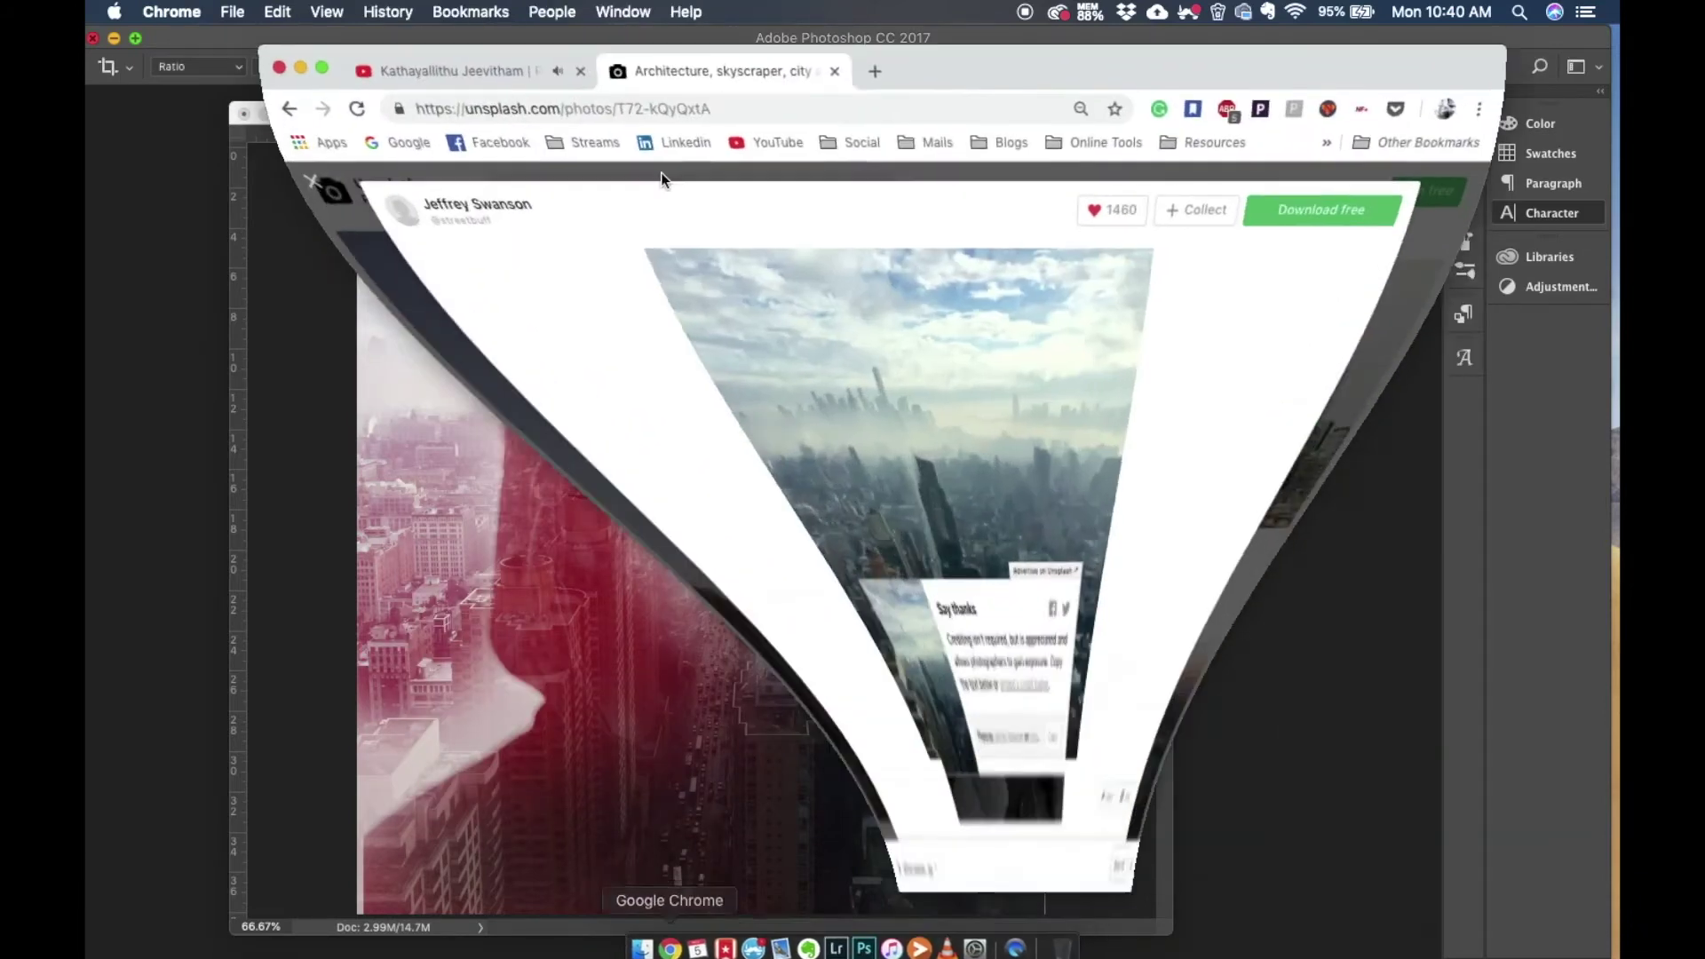
click(531, 366)
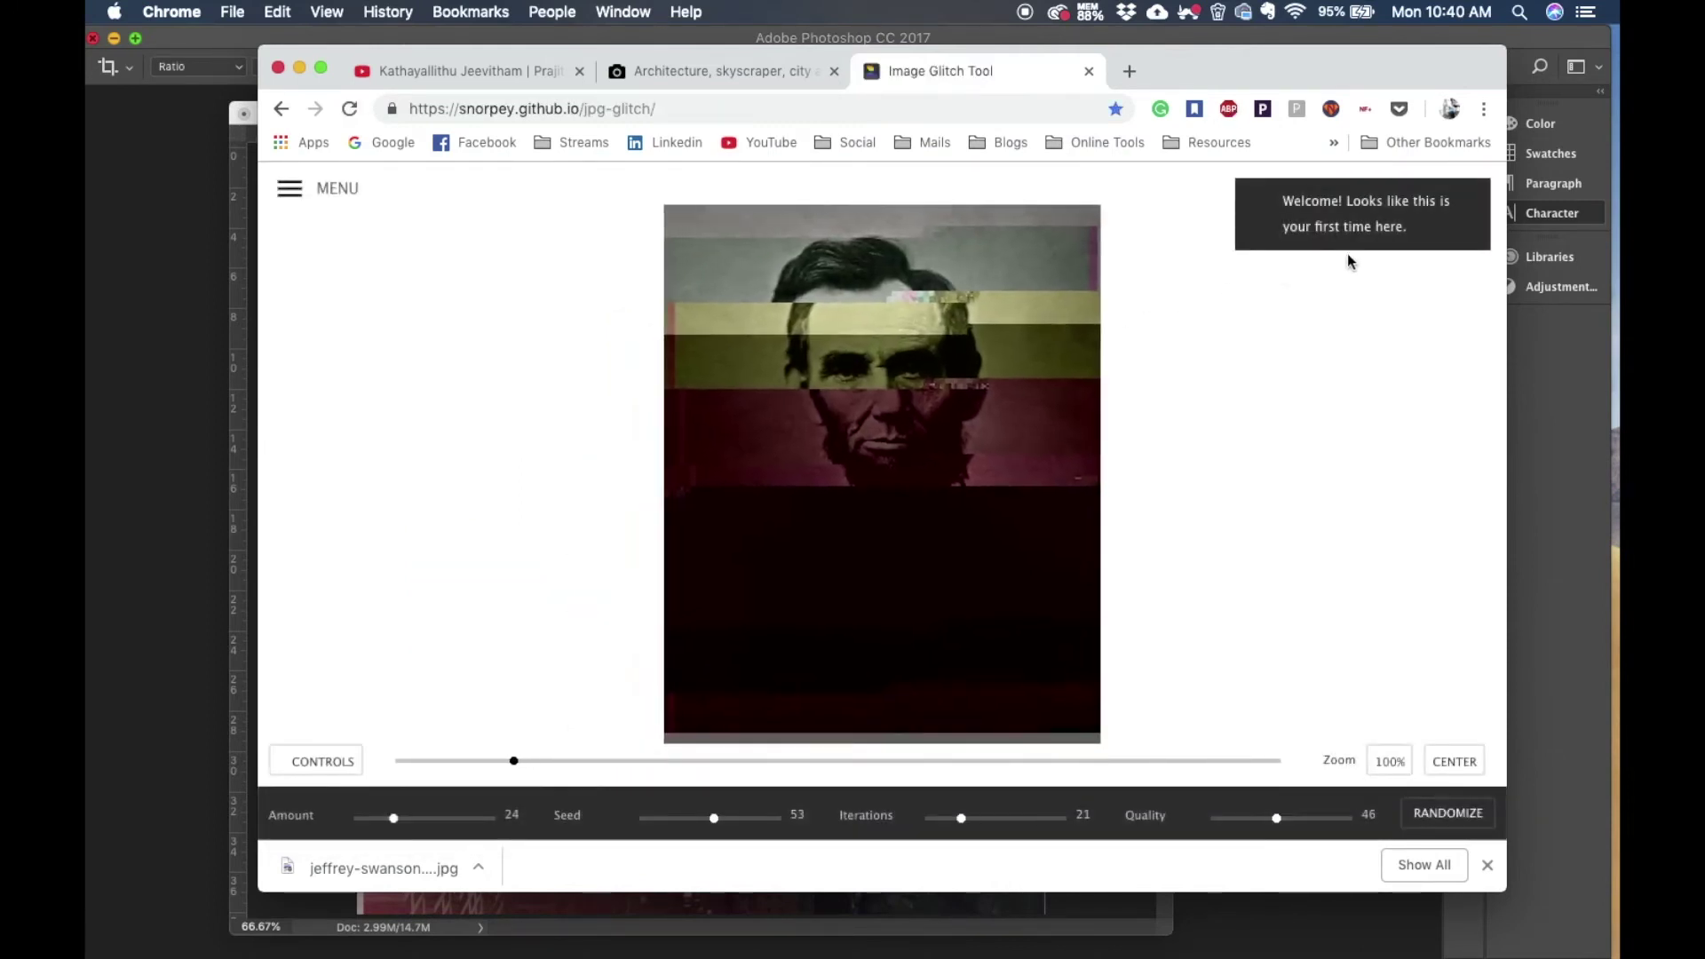
click(282, 188)
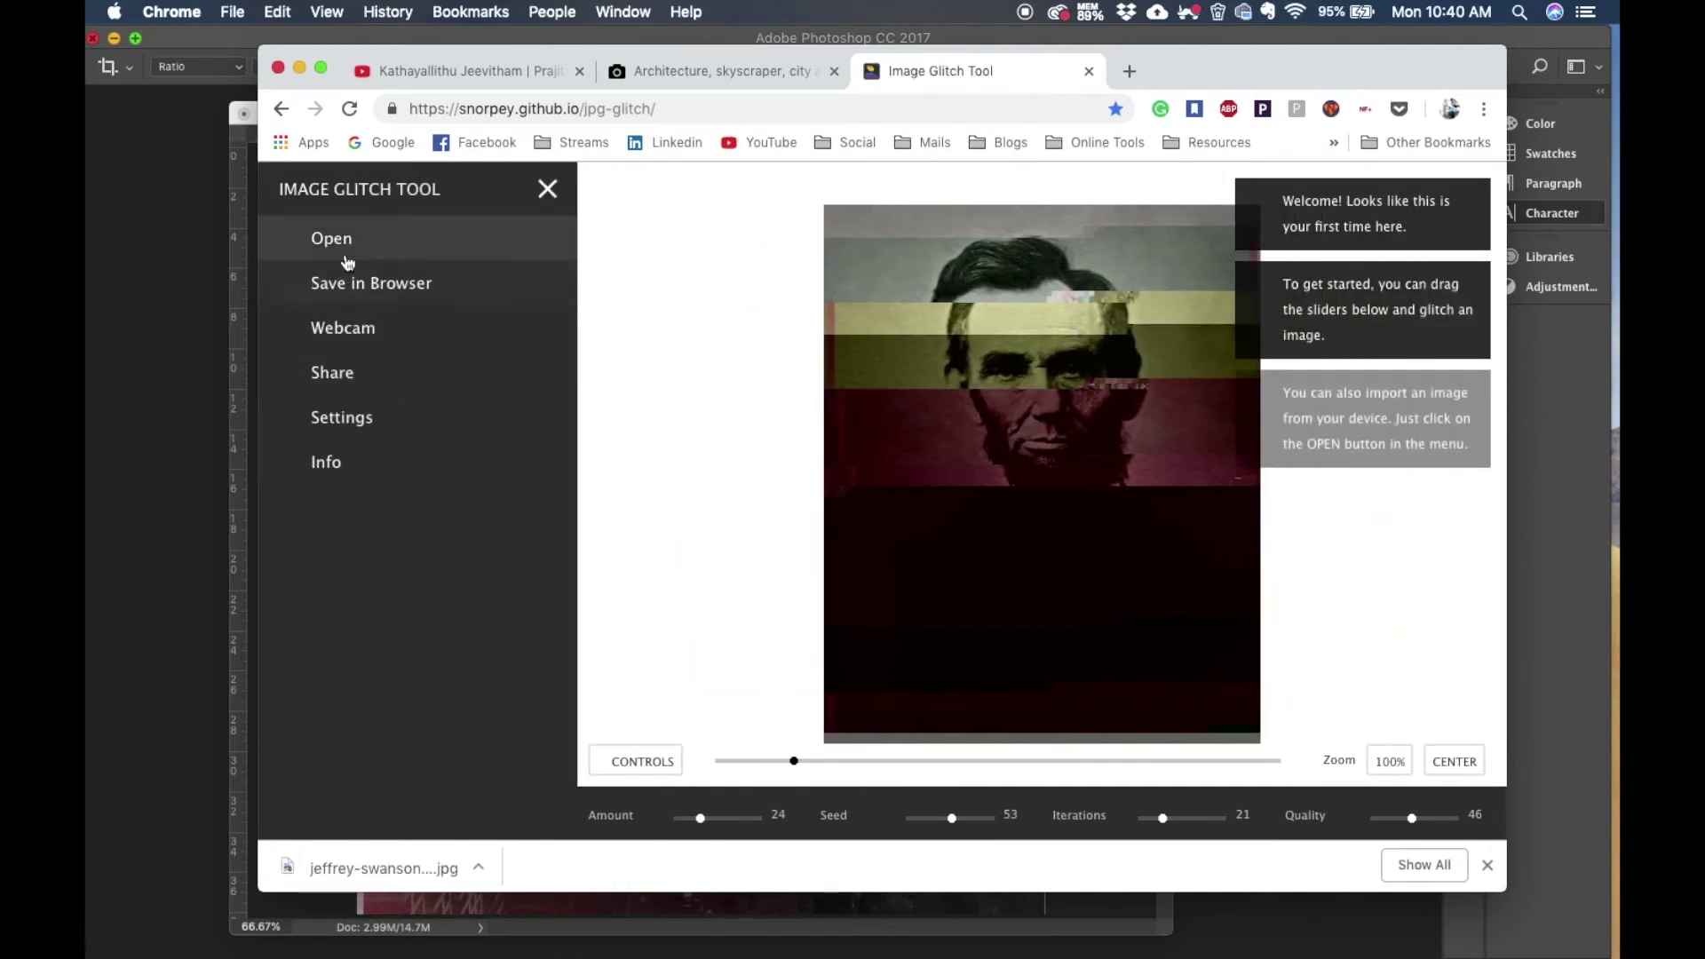
click(345, 259)
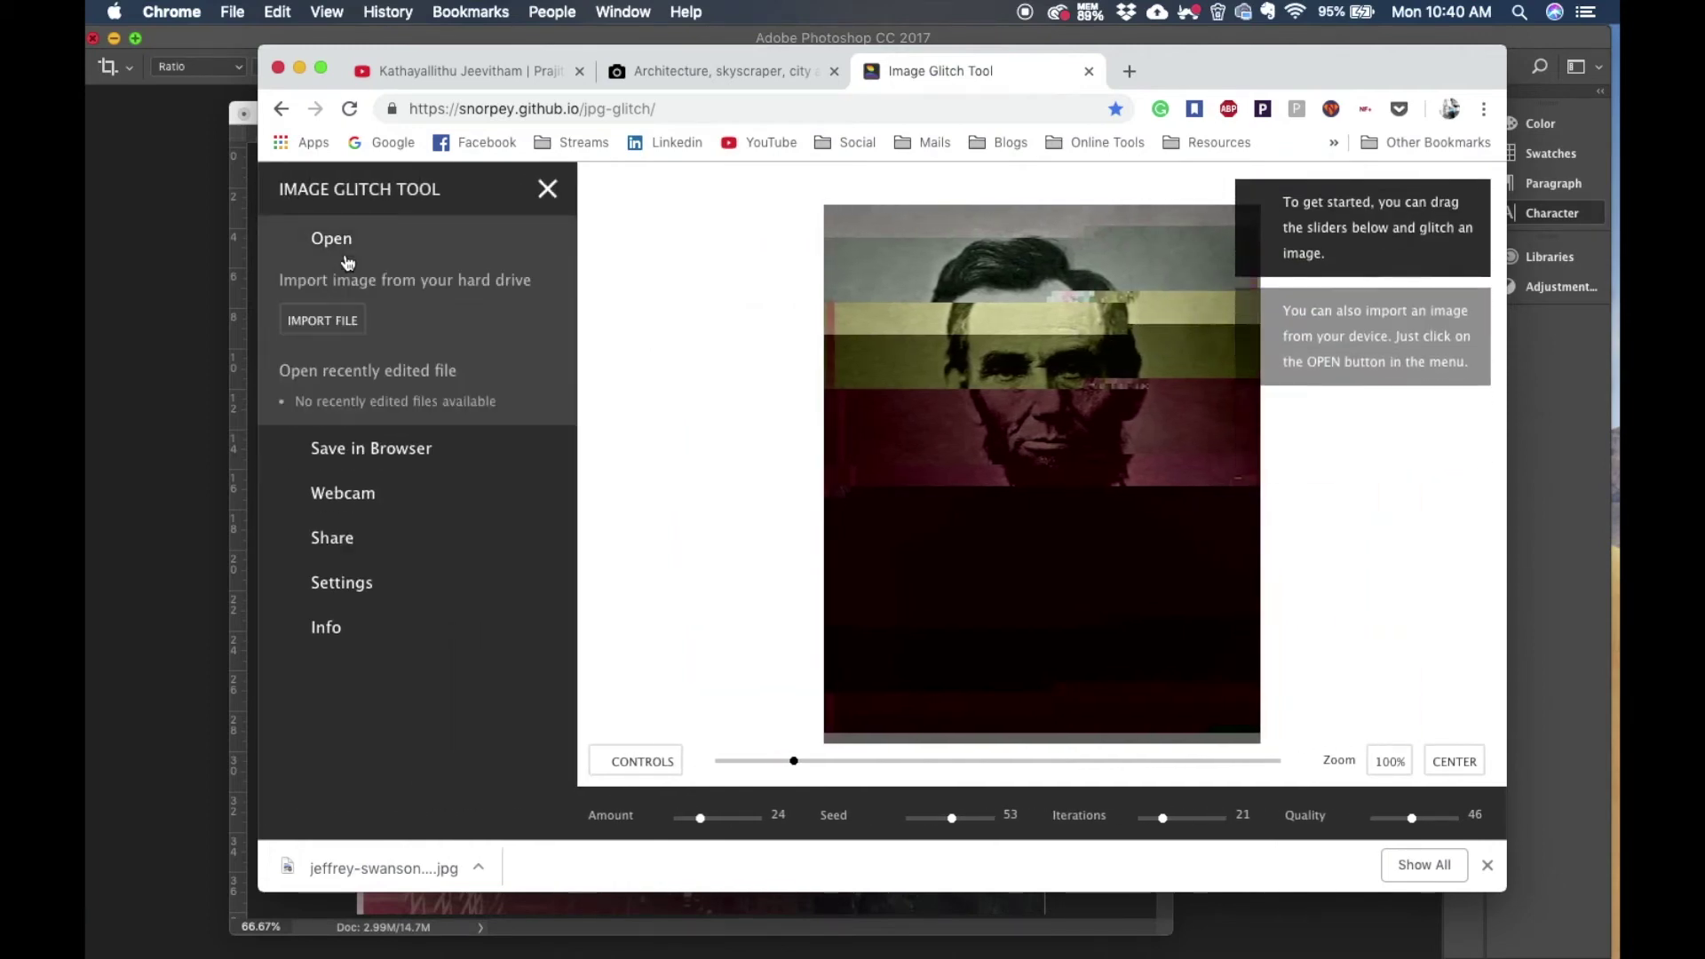
click(351, 324)
click(552, 199)
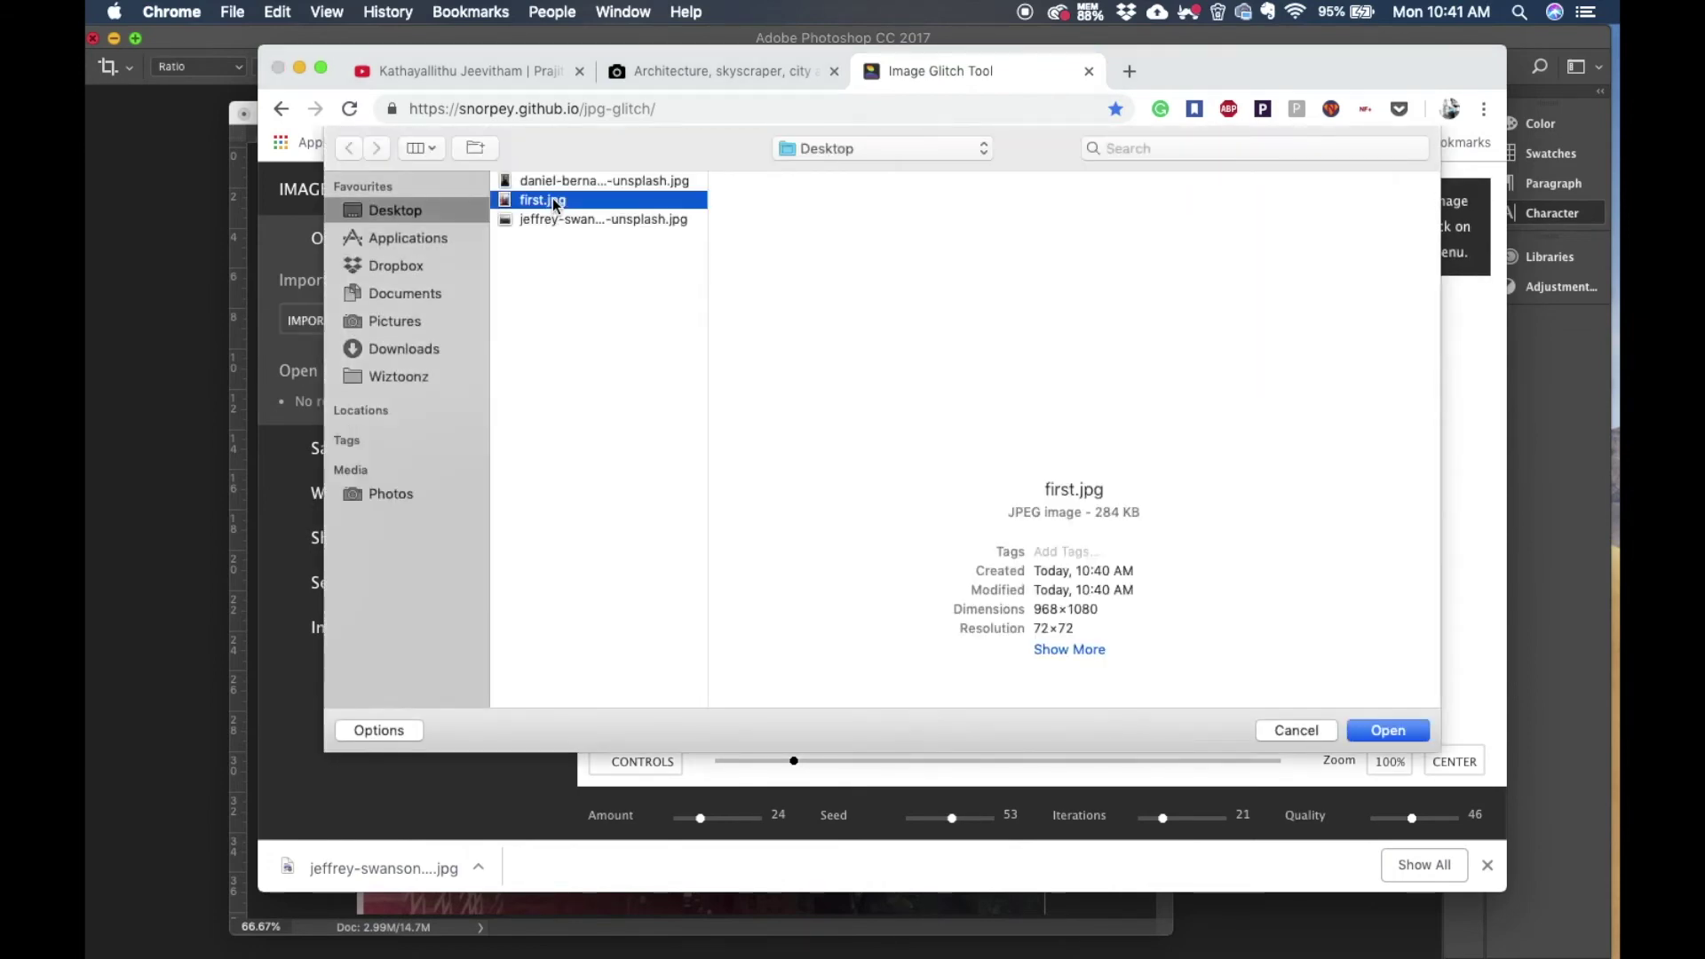
double_click(552, 198)
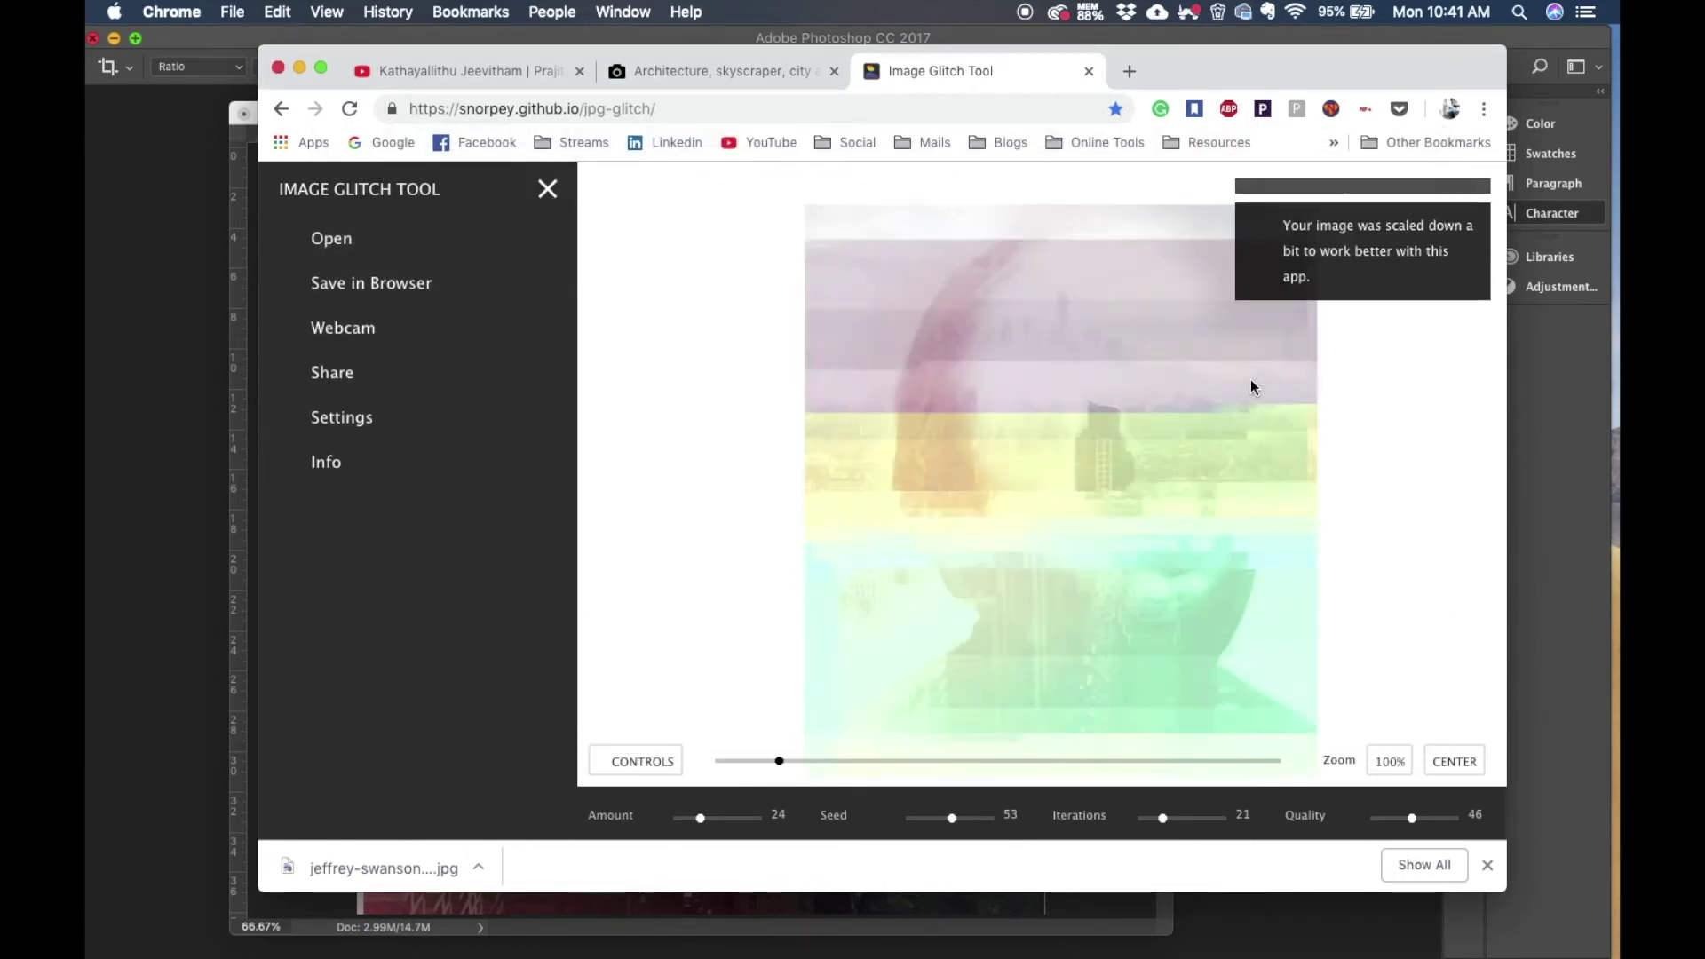
Step: Zoom the glitched first.jpg, set the seed to 79, and download the glitched image
click(823, 764)
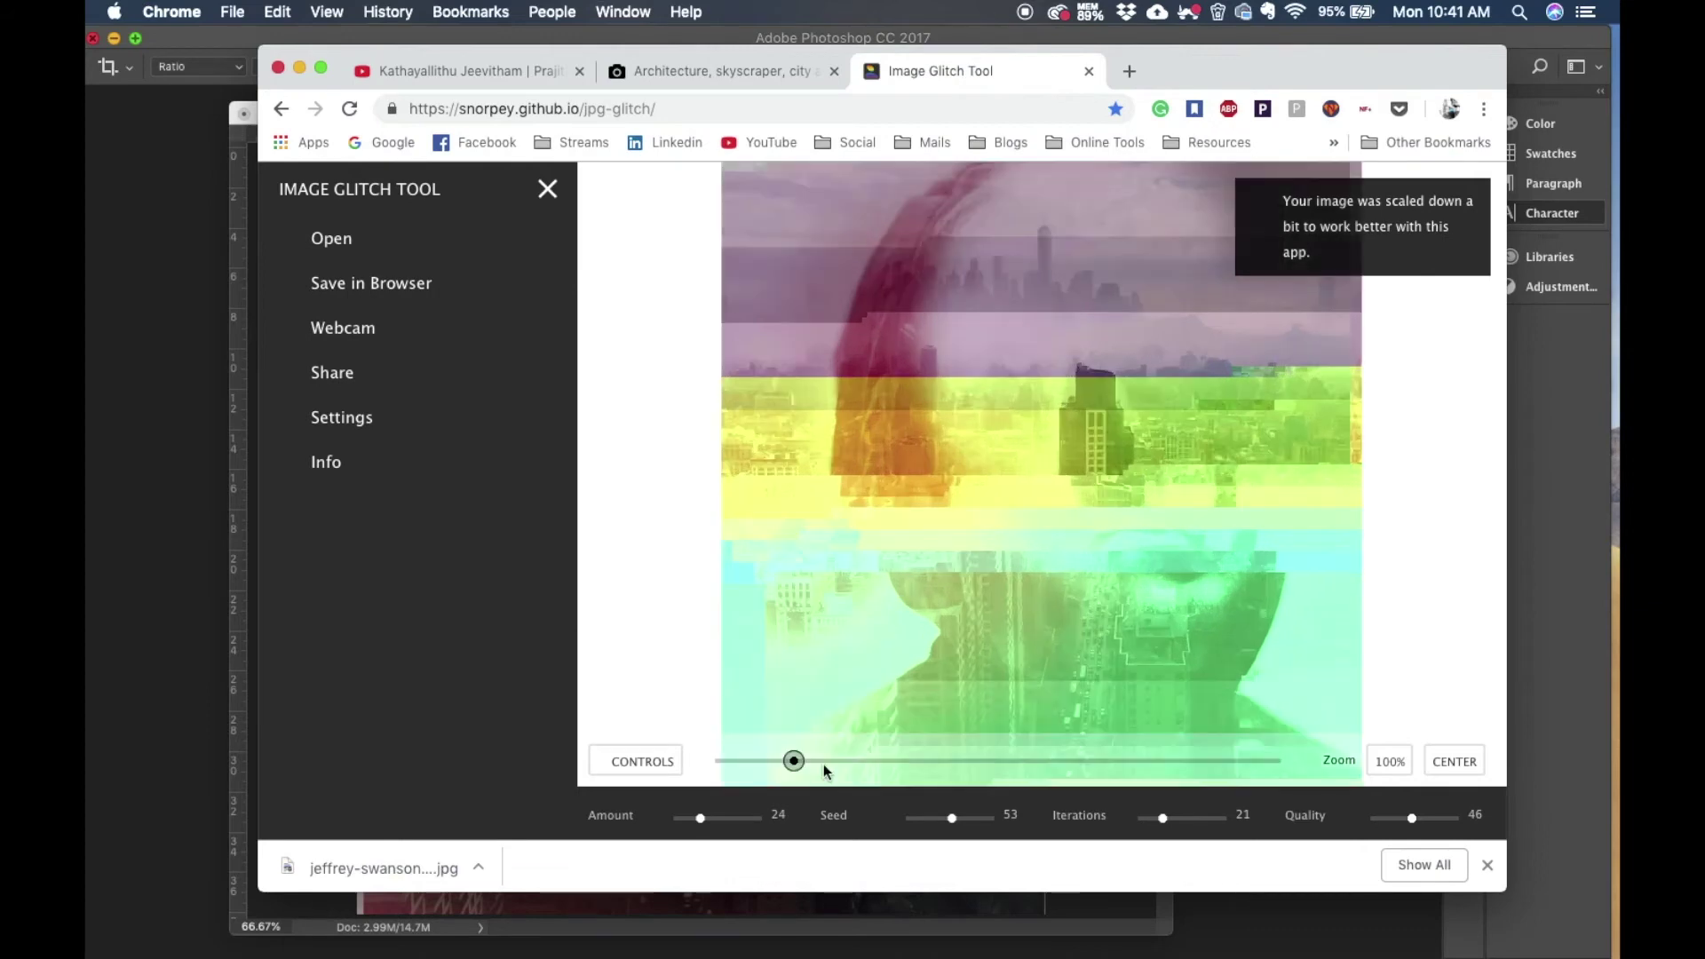
drag(823, 764, 780, 765)
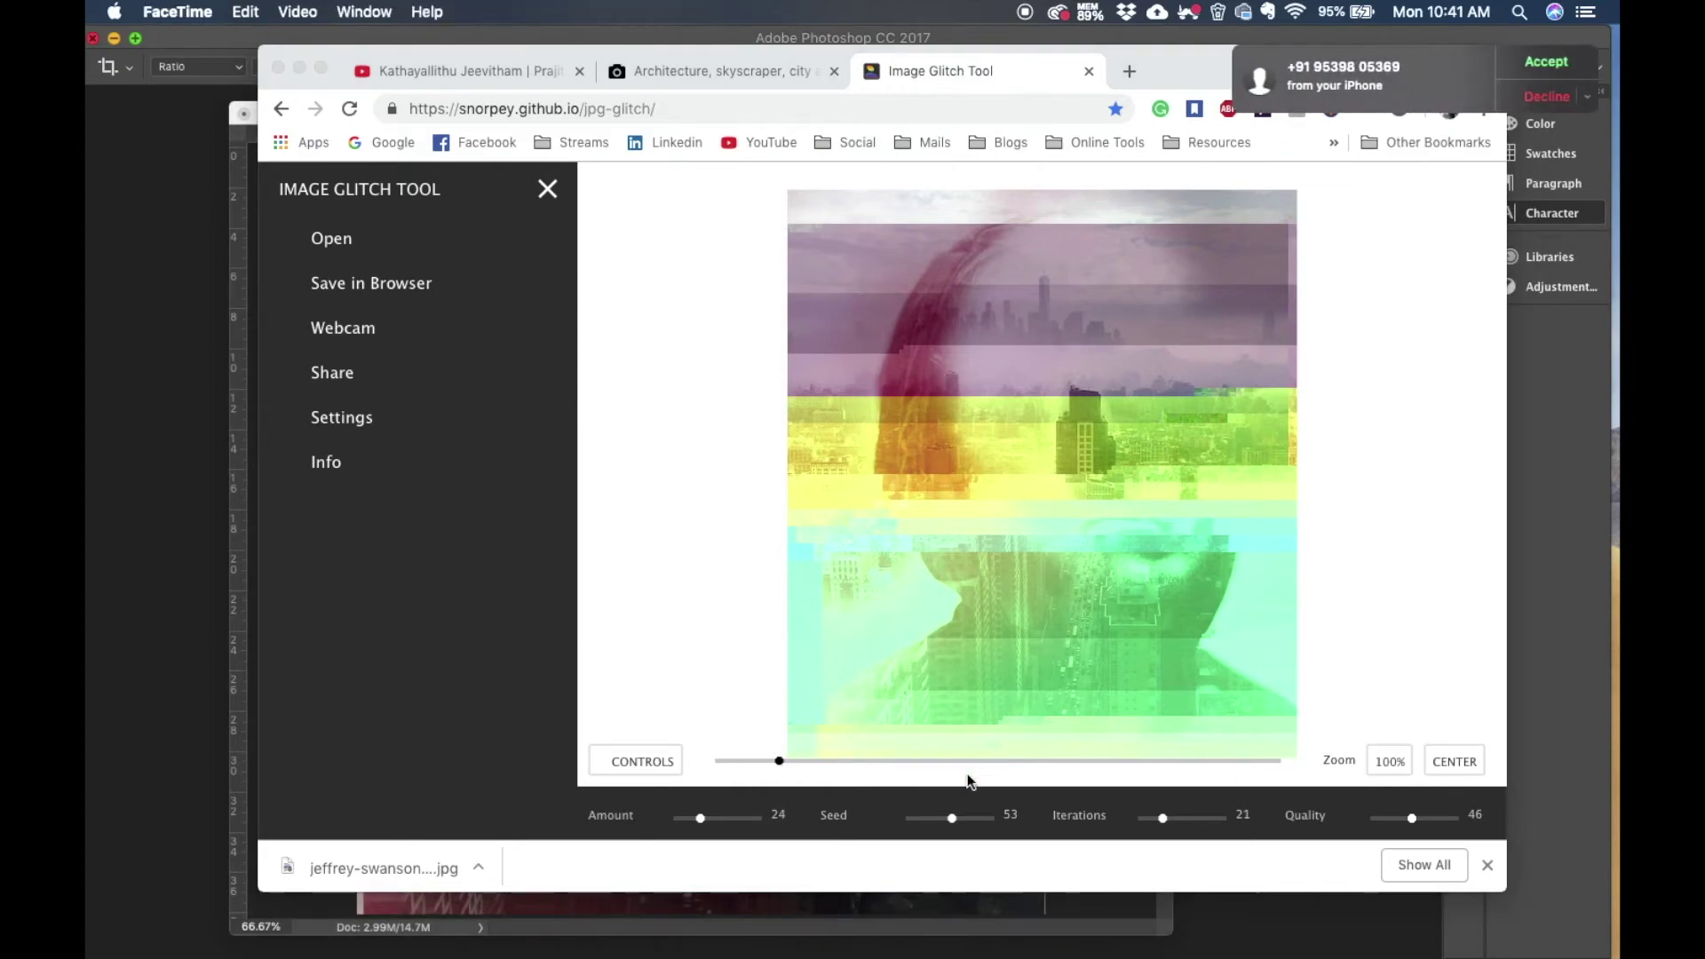
click(927, 825)
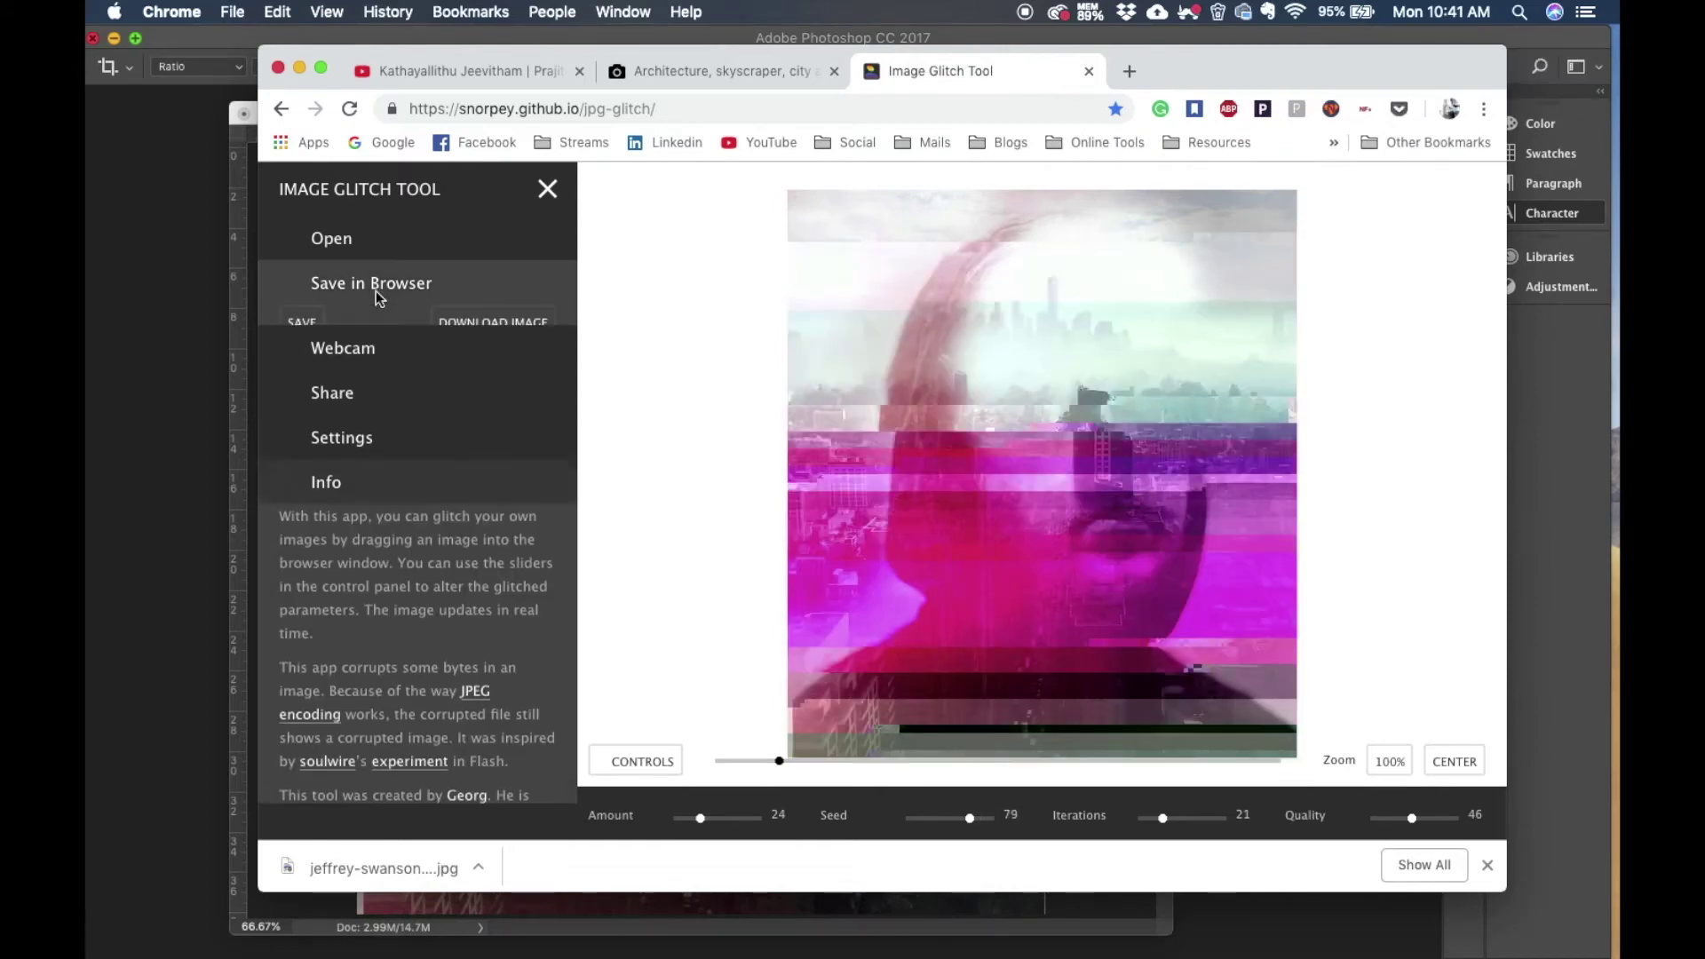
click(488, 320)
key(Return)
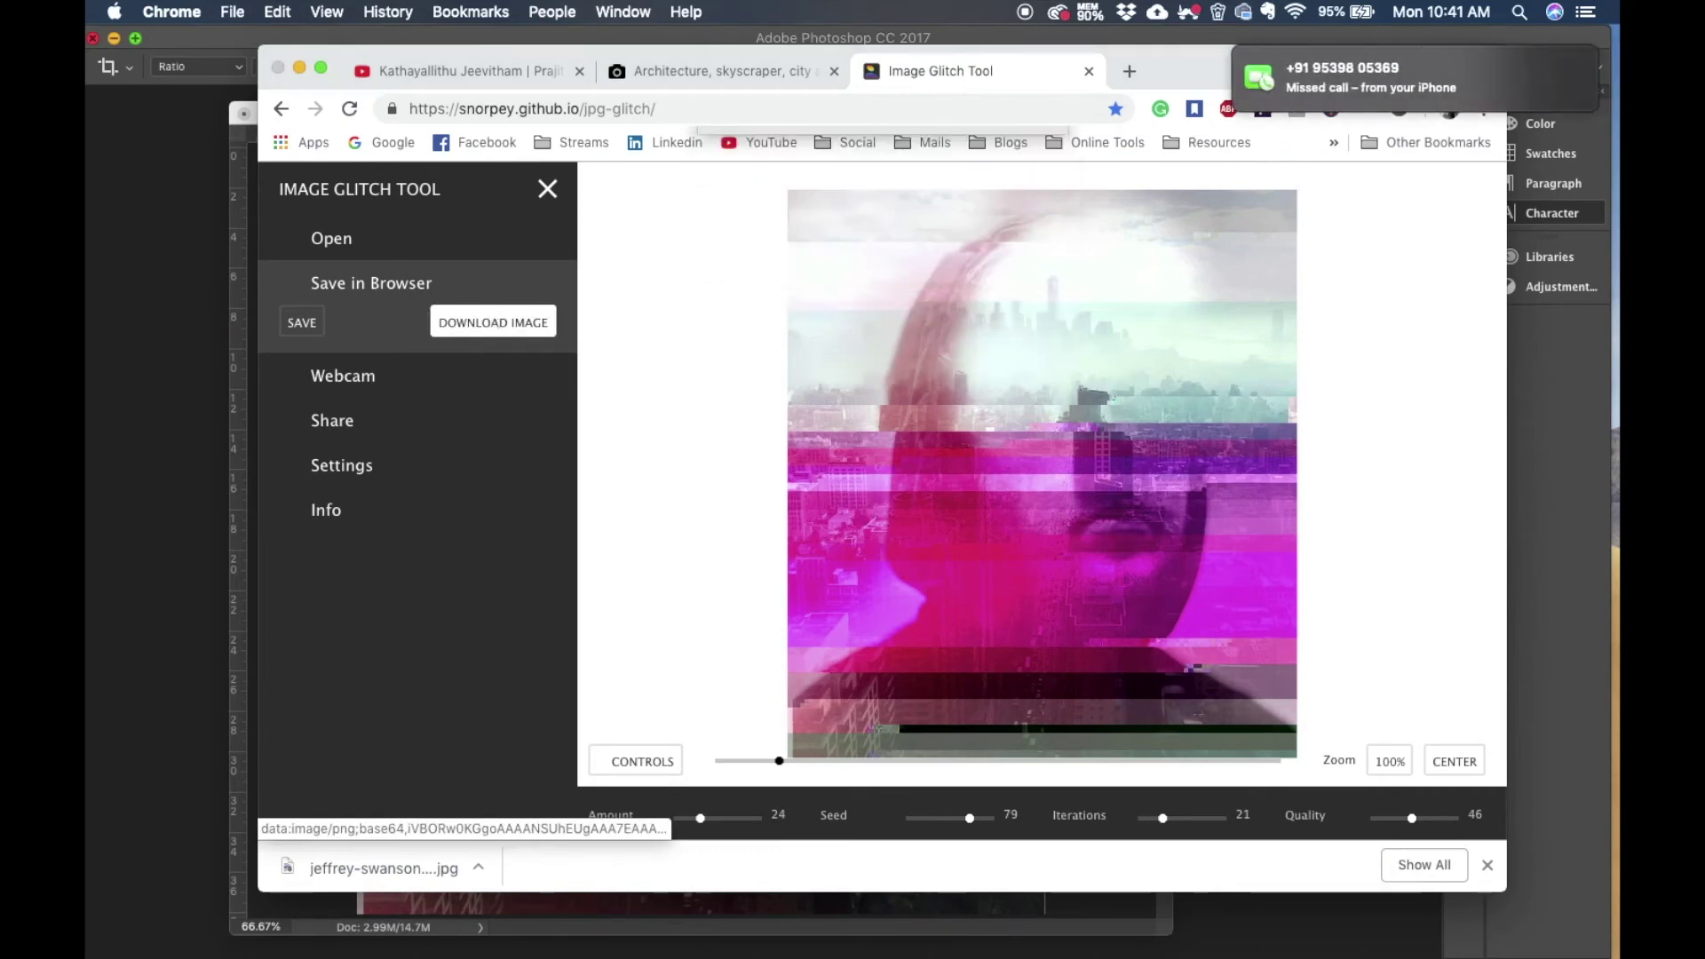
Step: Drop the glitched image onto the poster and enlarge it to fill the canvas
click(300, 67)
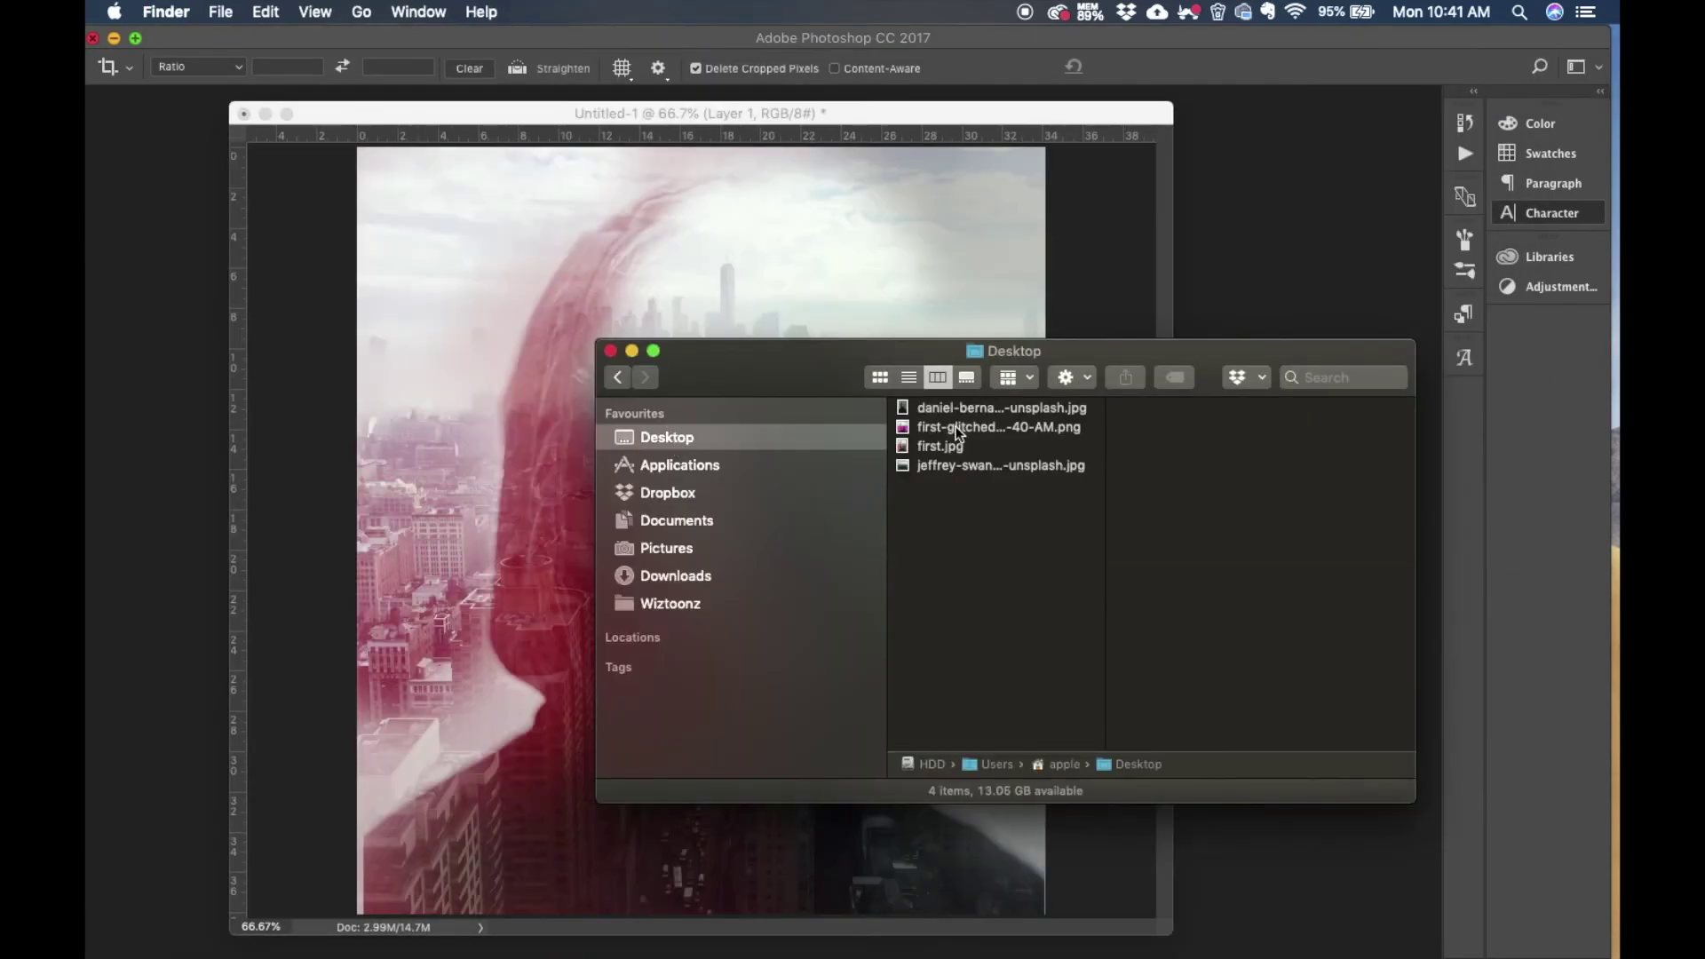
drag(958, 434, 639, 259)
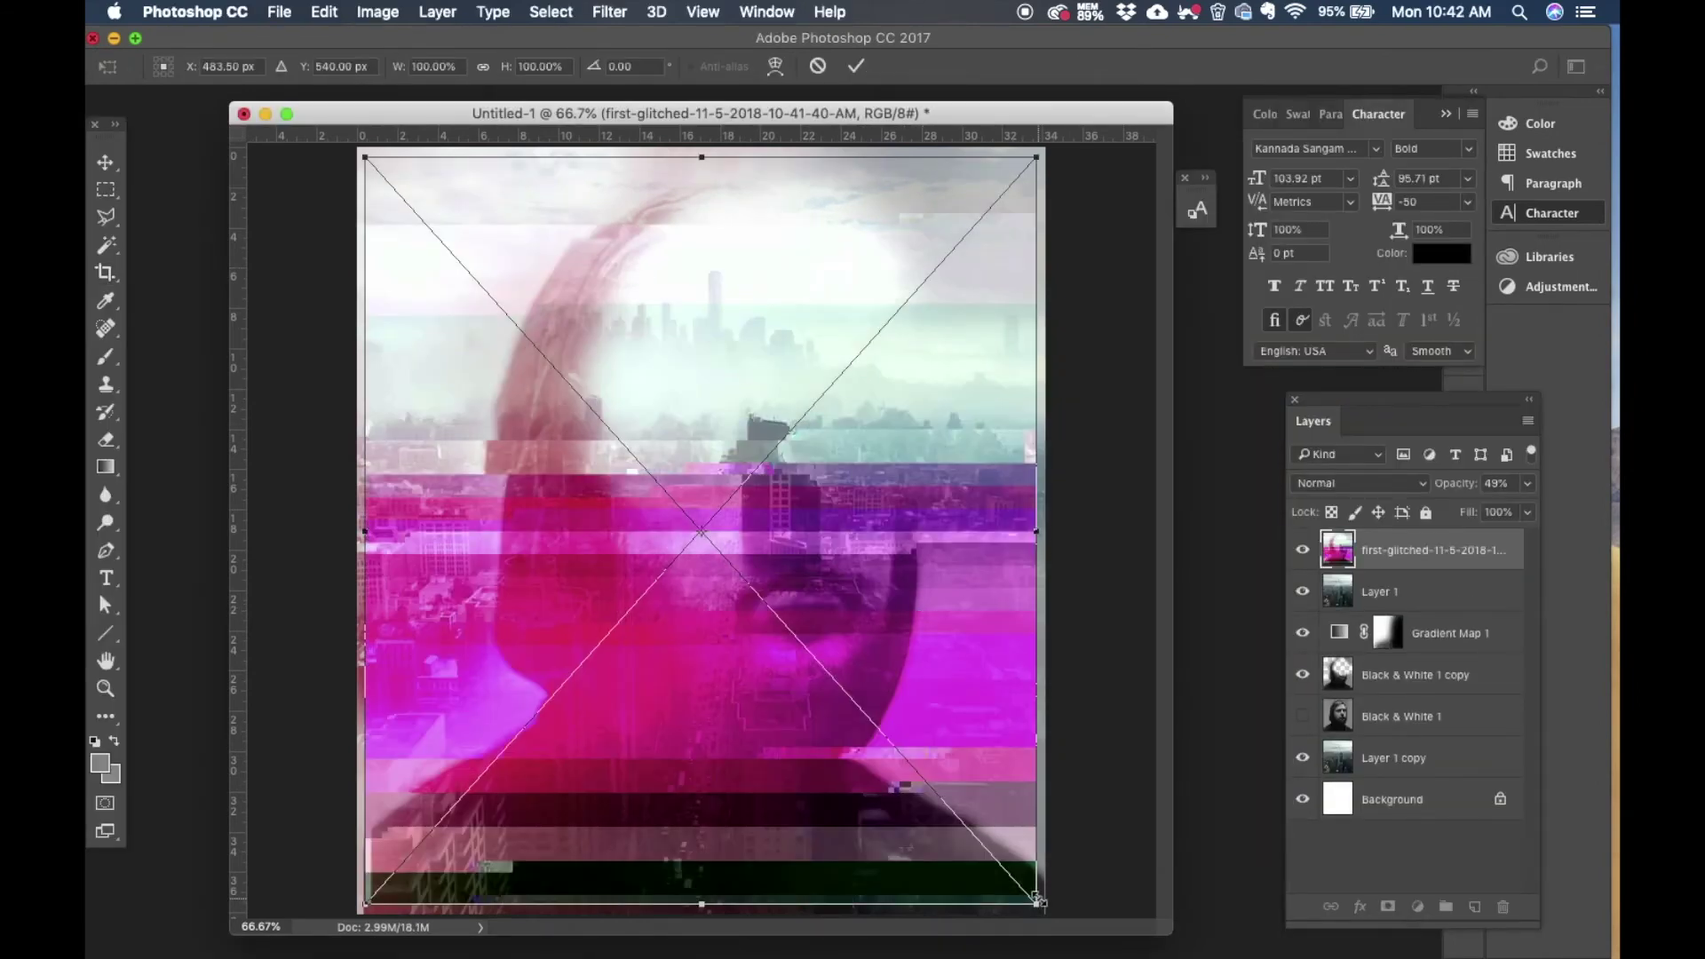
drag(1038, 903, 1044, 913)
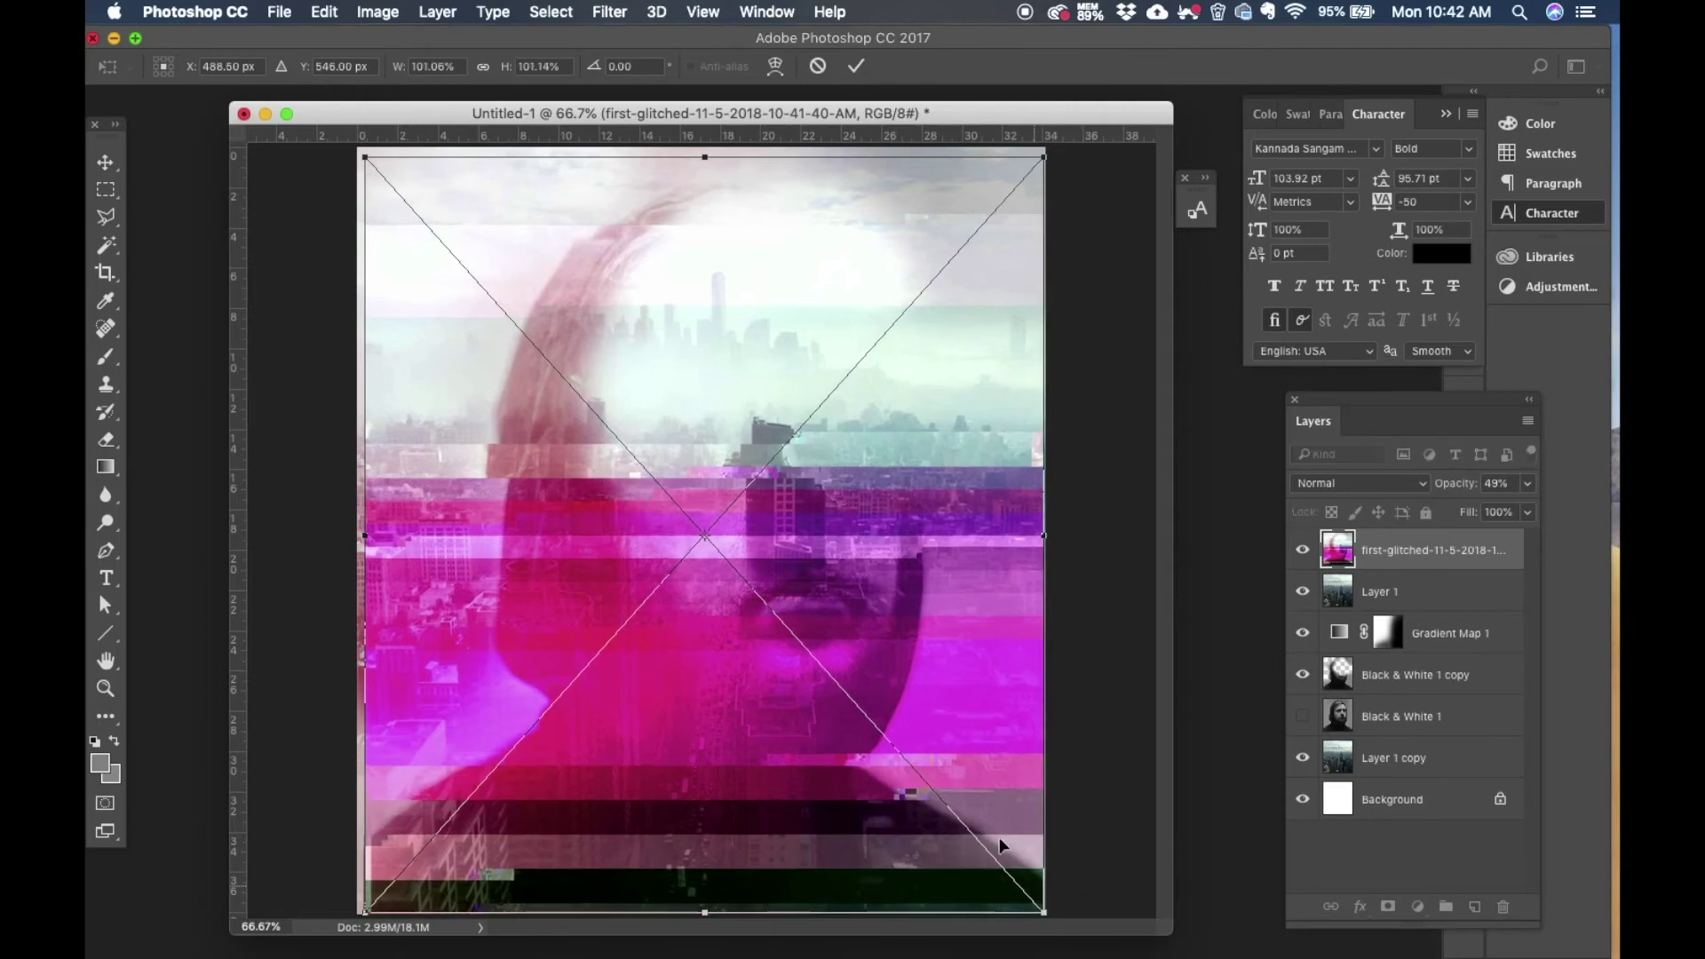
drag(361, 151, 352, 146)
key(Return)
key(c)
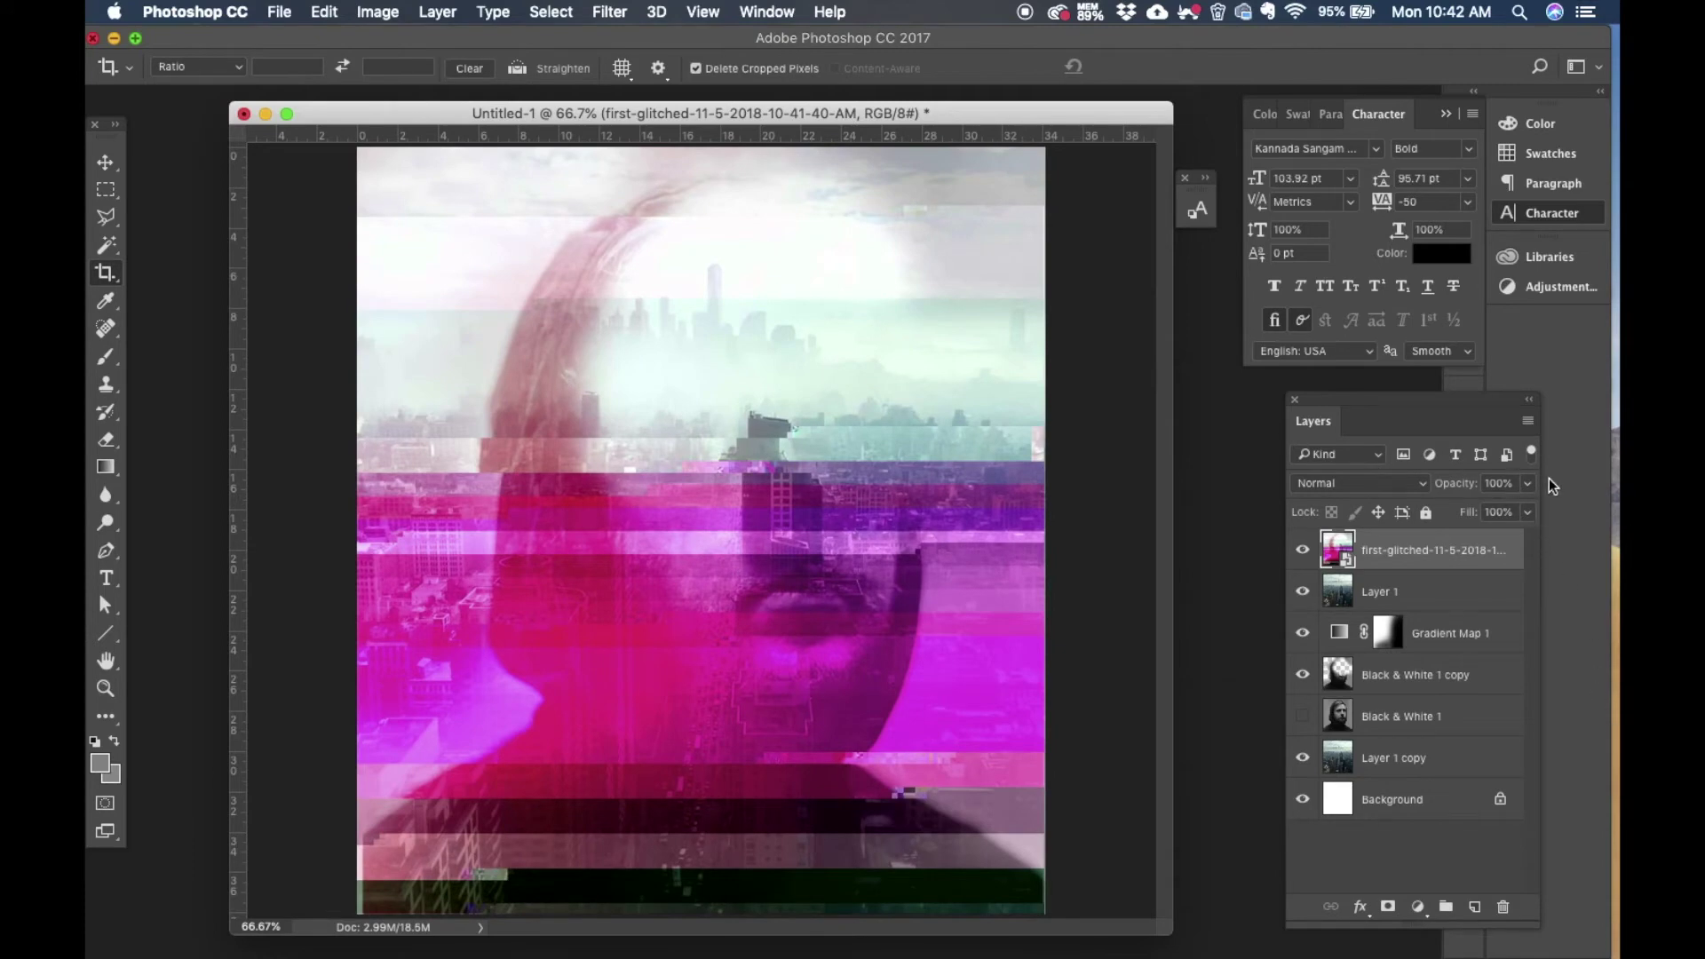
Step: Fade the glitch layer to 15% opacity and stretch its left edge to the canvas
drag(1533, 483, 1437, 513)
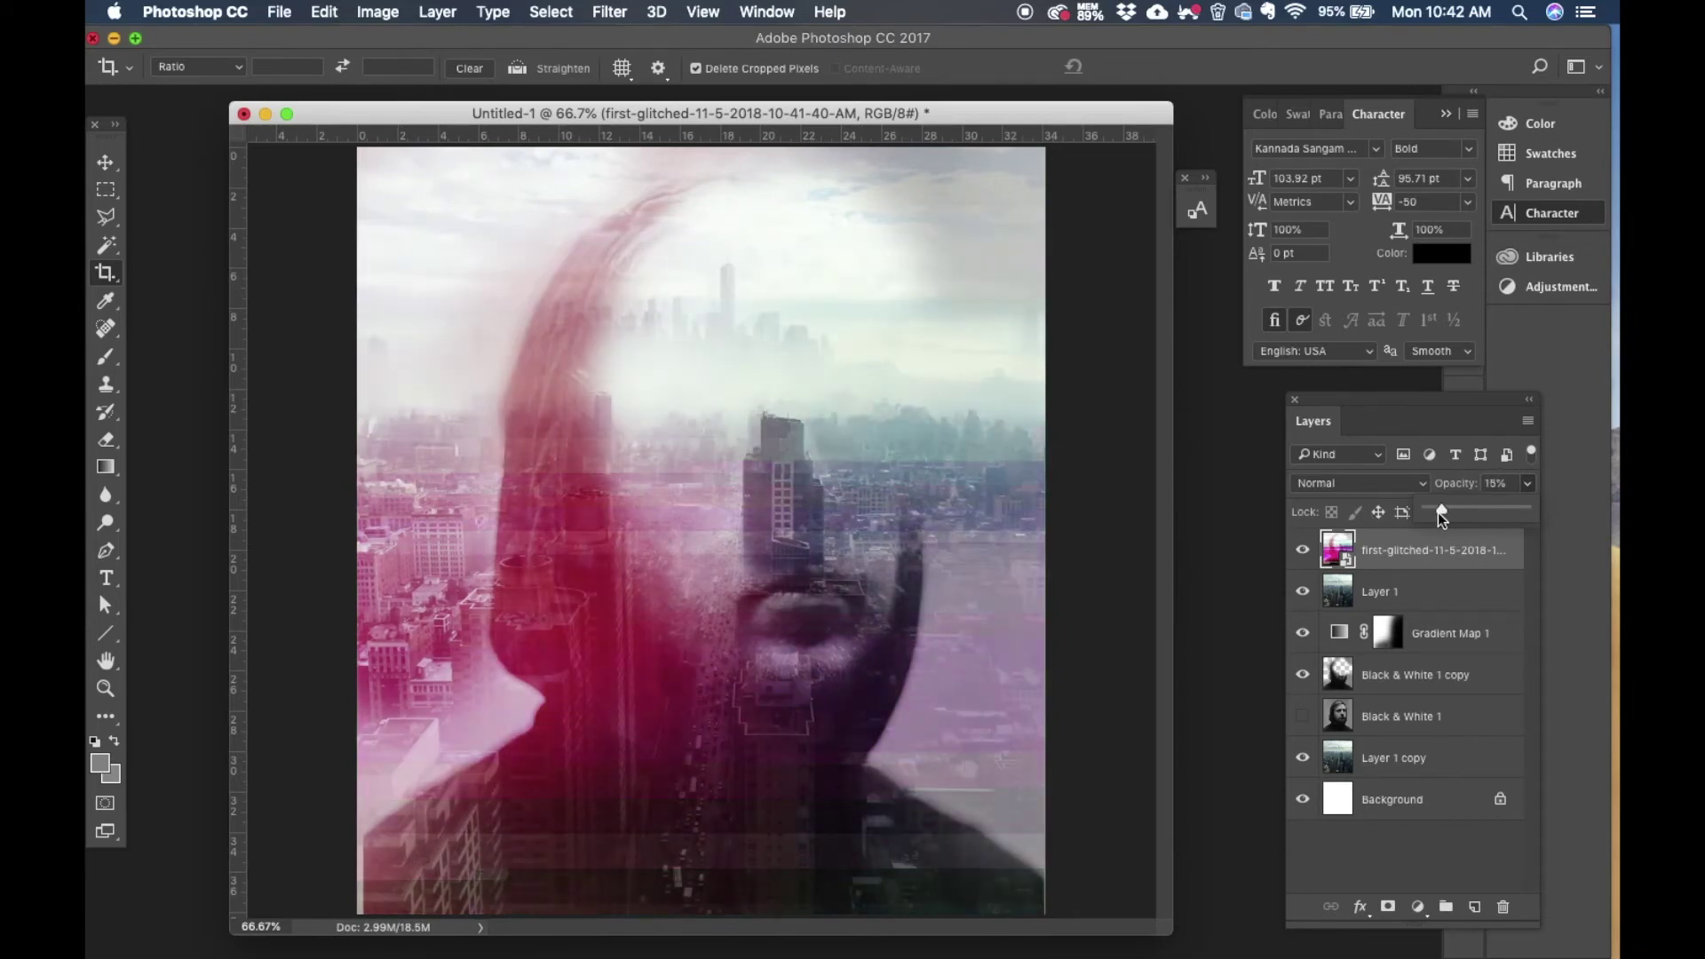
click(1302, 551)
key(super+t)
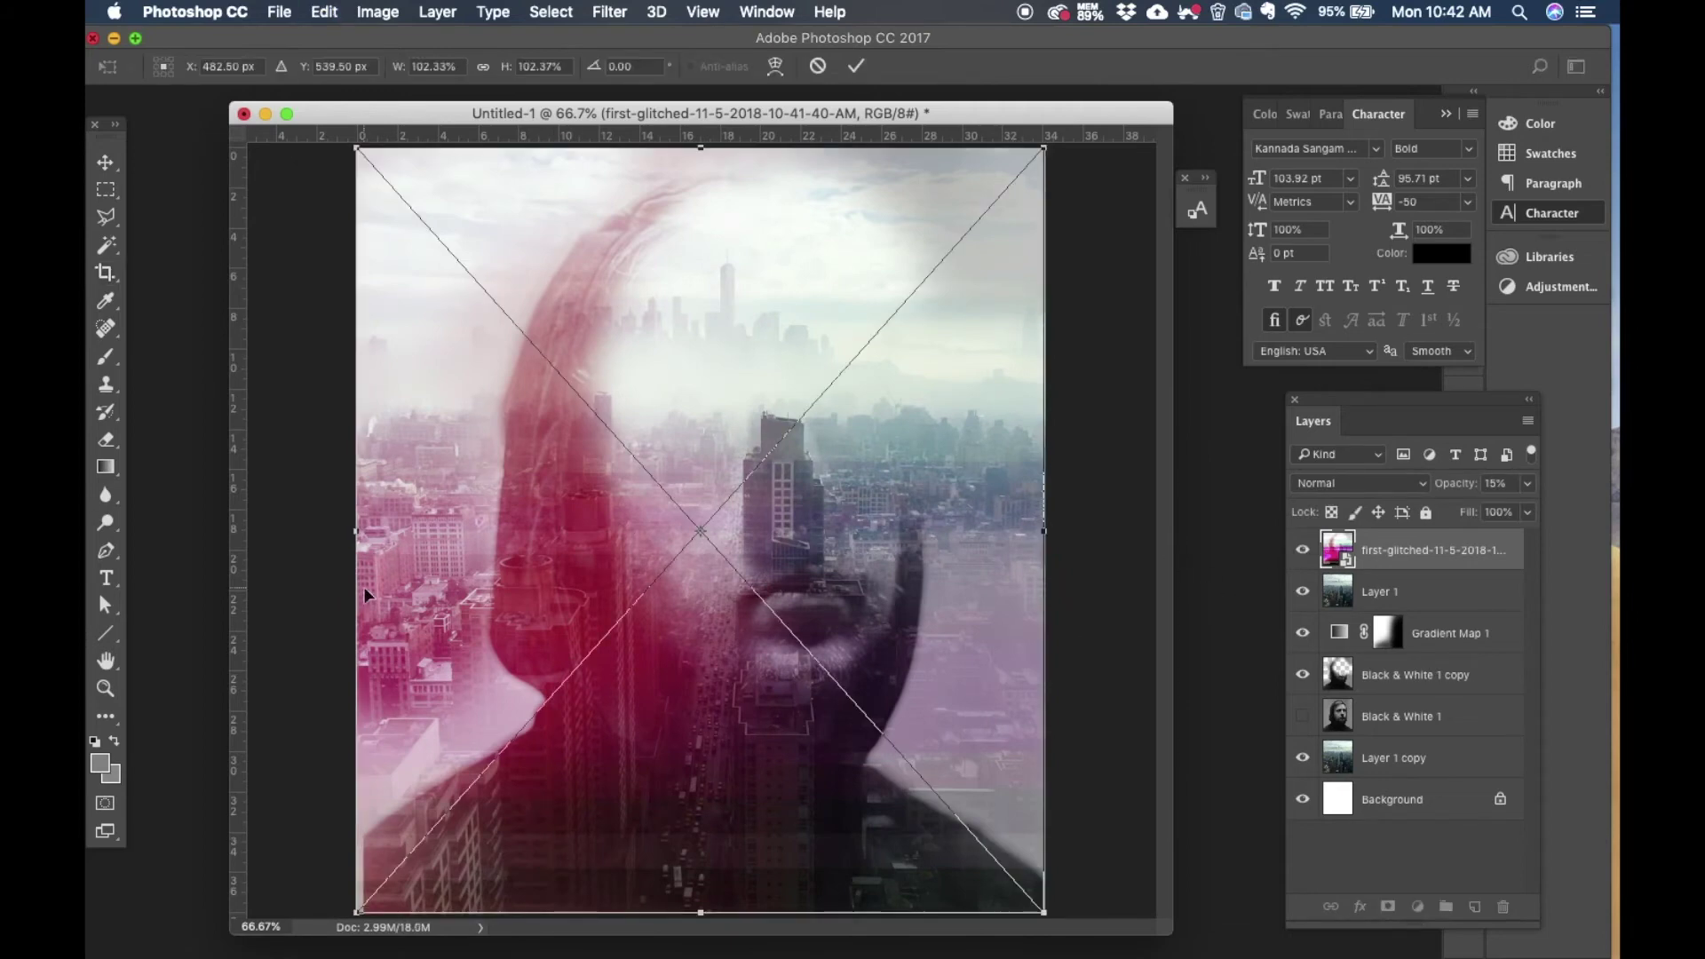
drag(356, 534, 348, 531)
key(Return)
key(c)
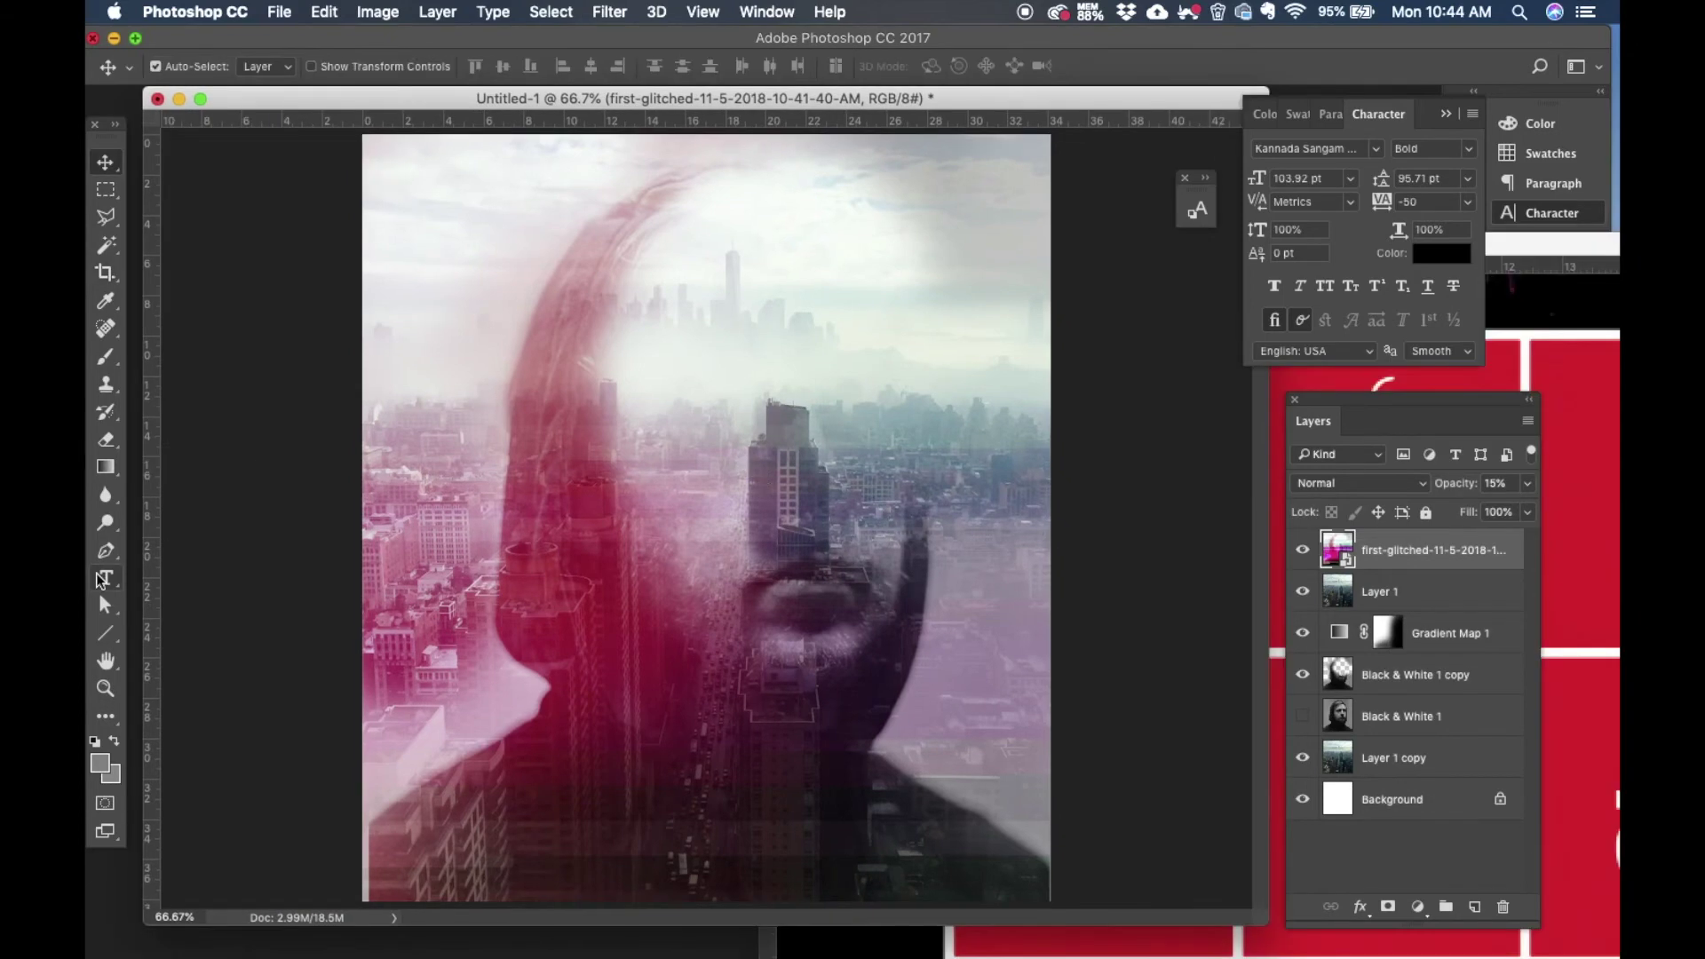
Step: Type the title GLITCH on the poster
click(102, 578)
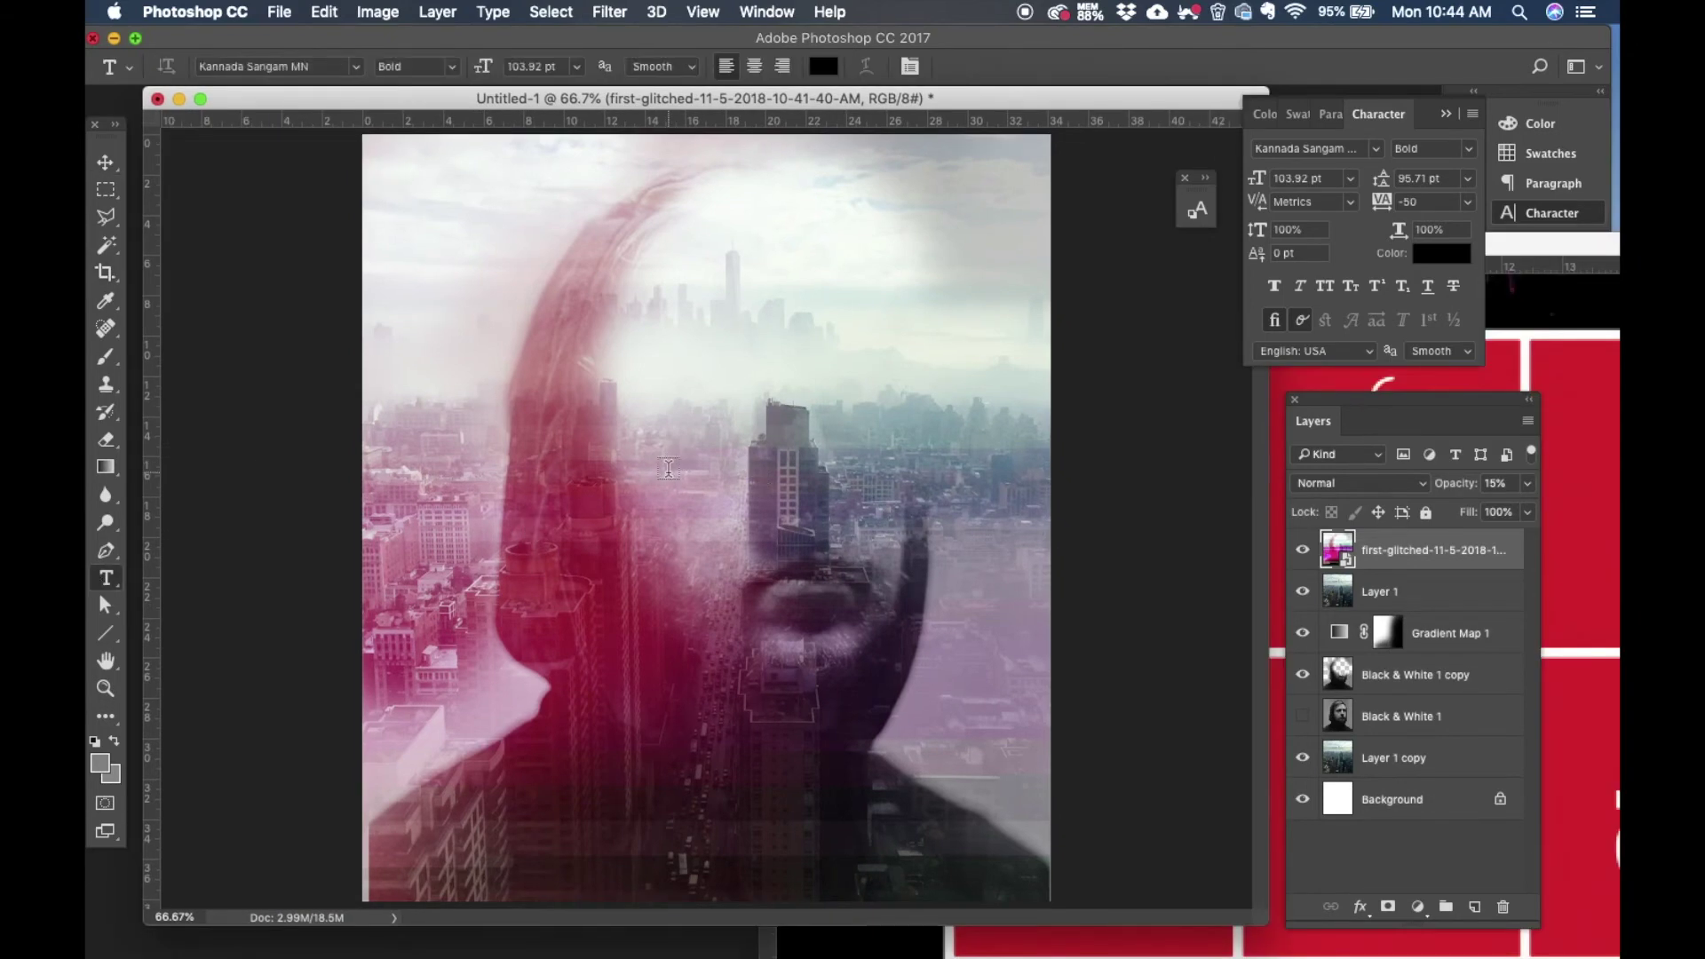
click(670, 463)
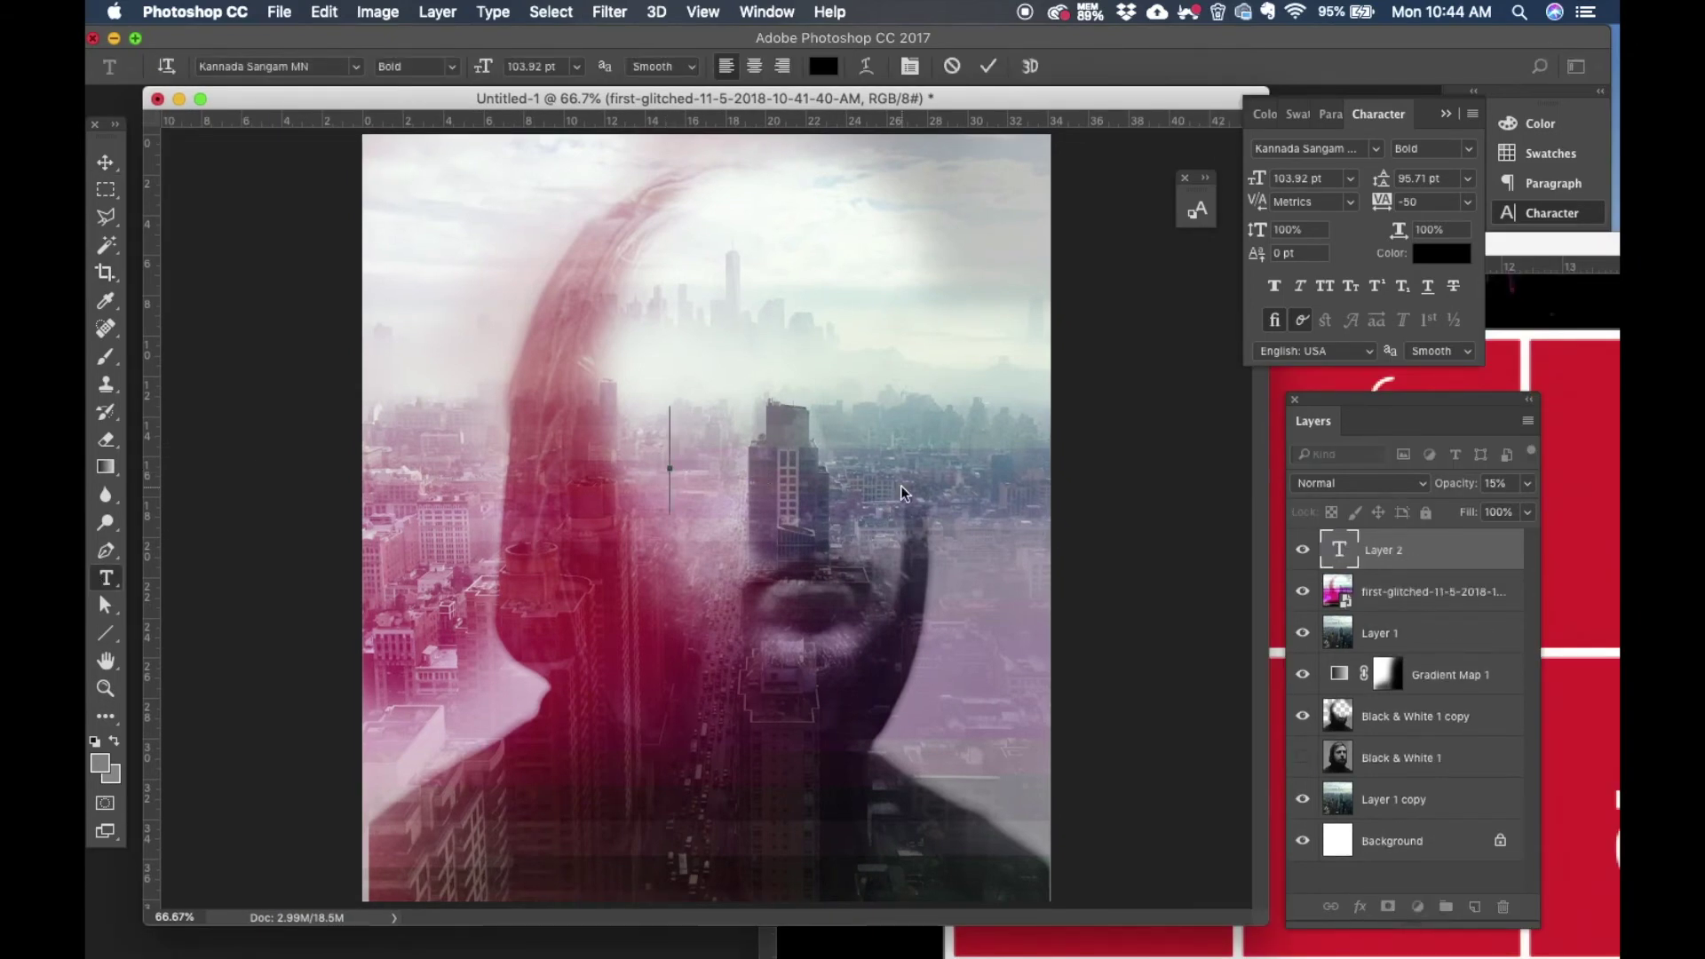
text(GL)
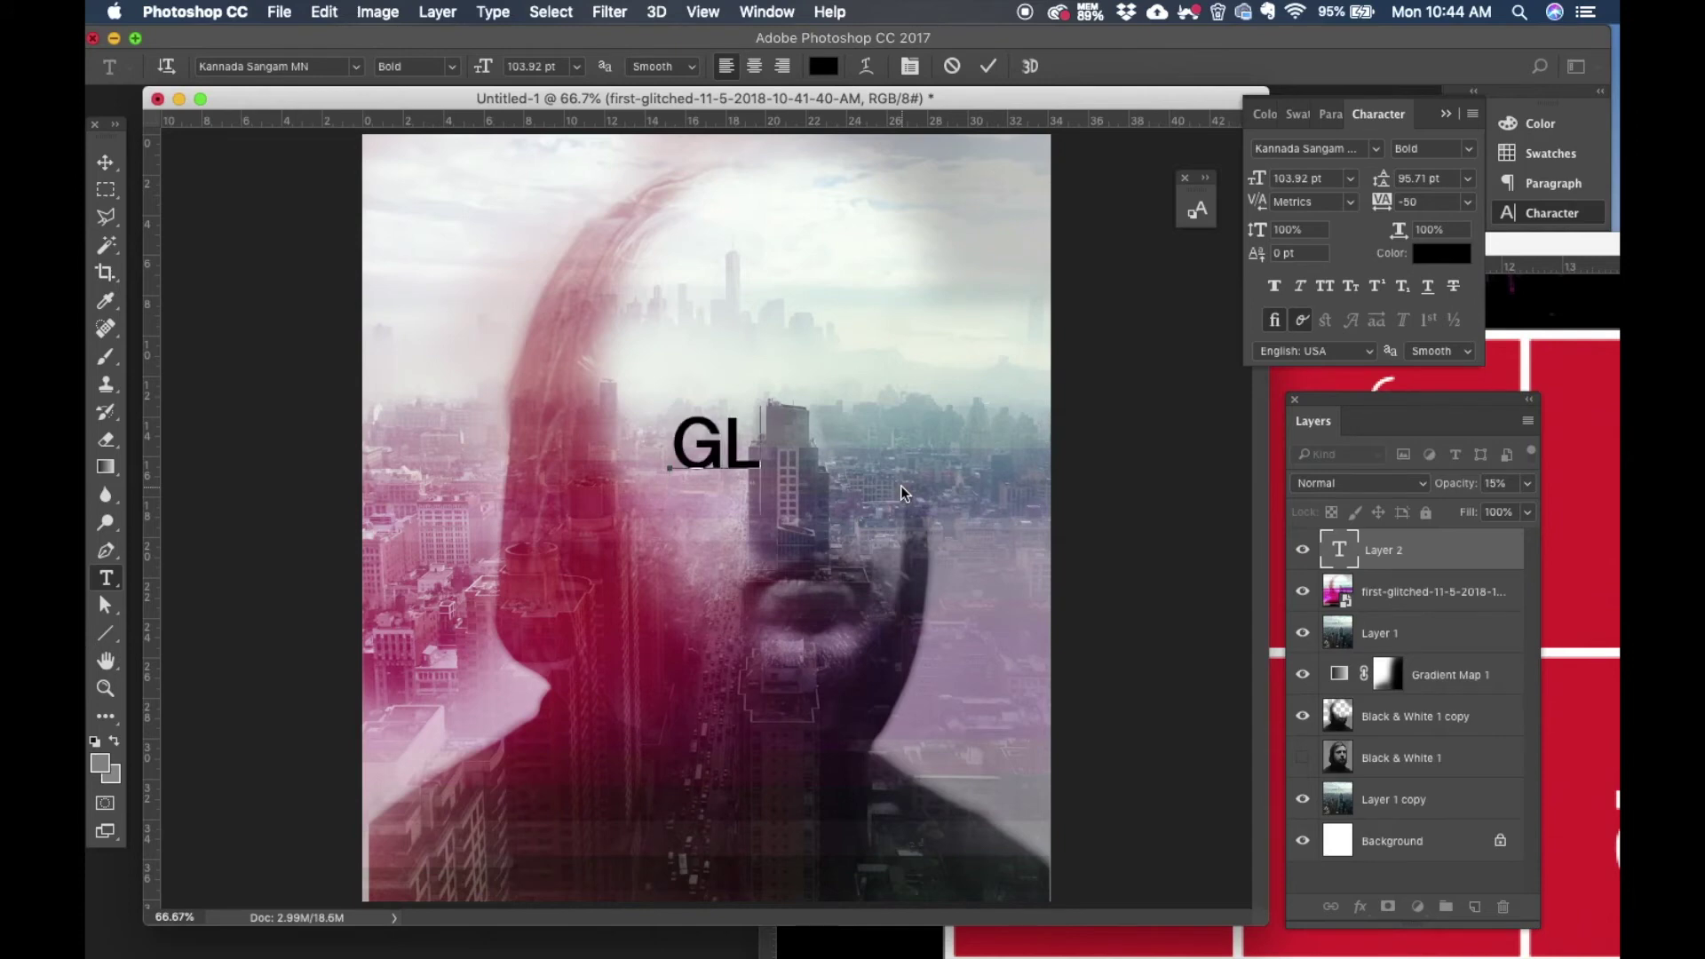
text(ITCG)
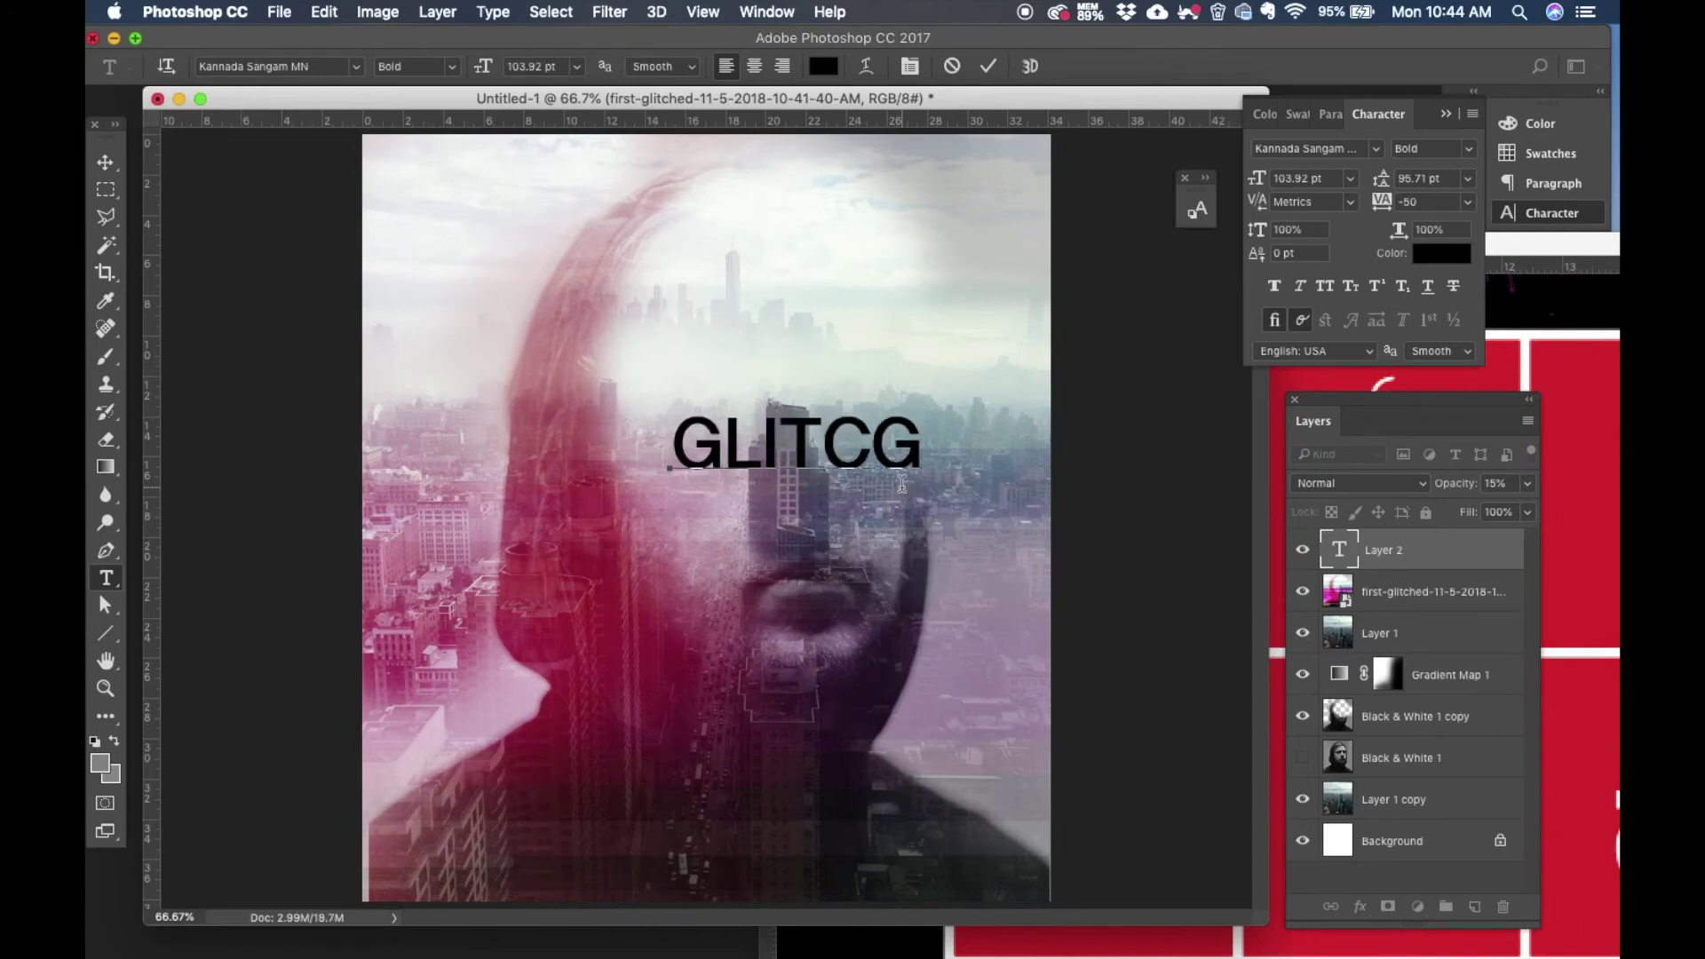
key(BackSpace)
text(H)
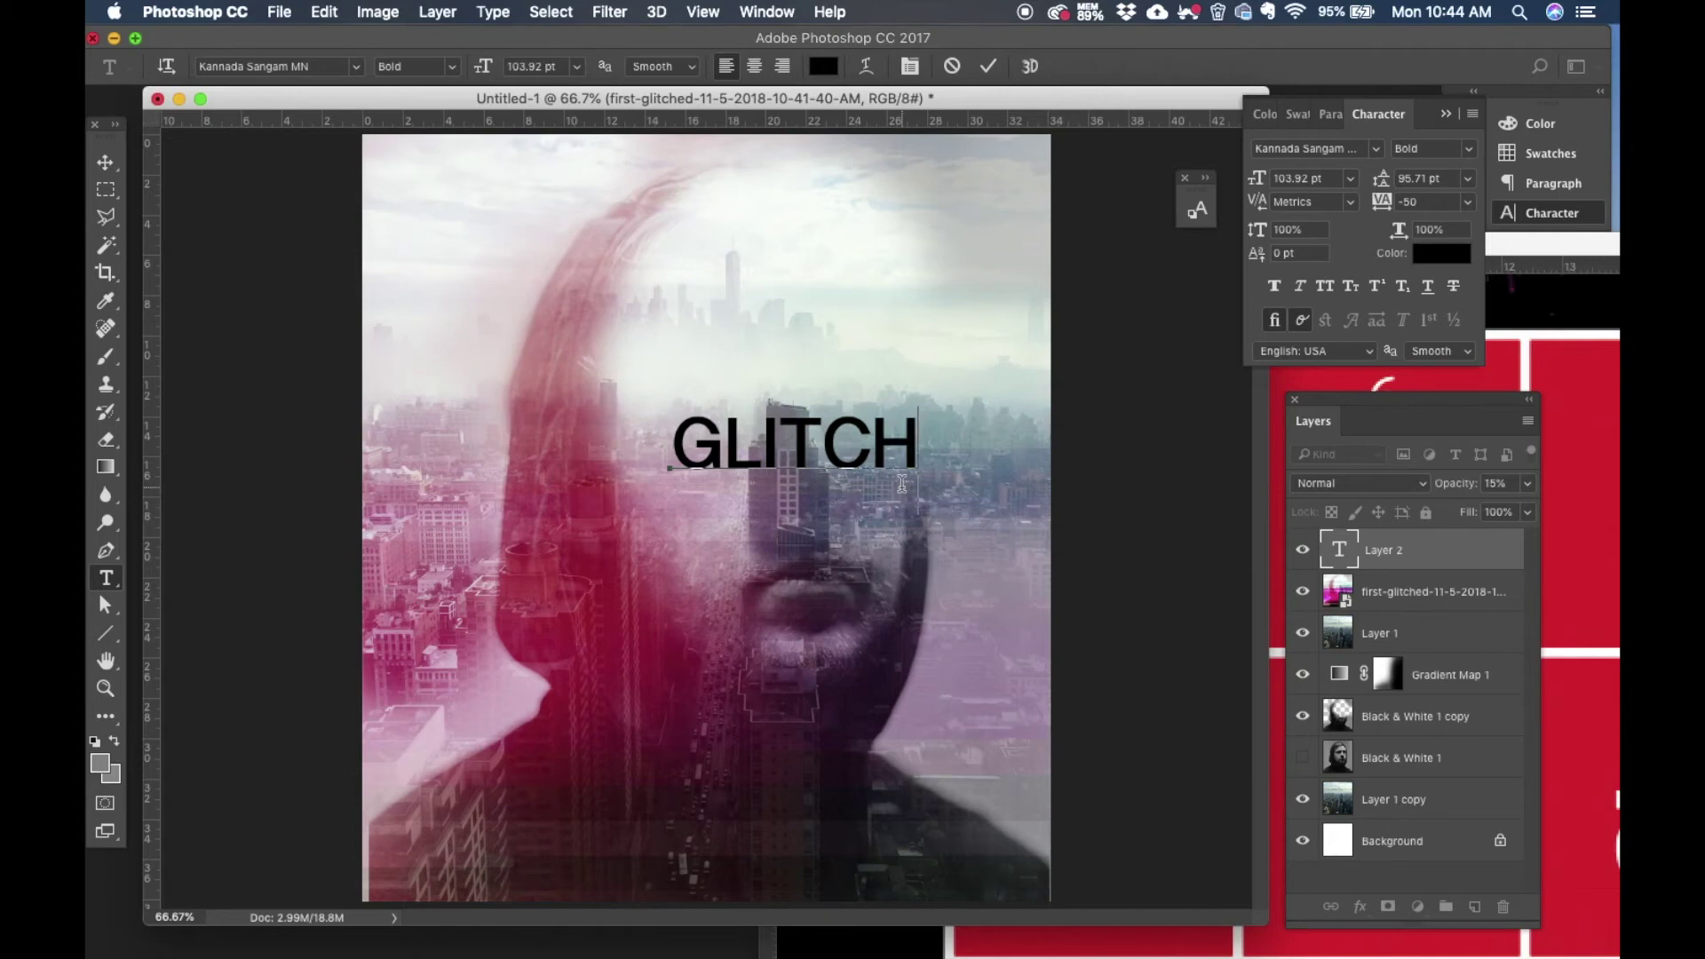
key(super+Return)
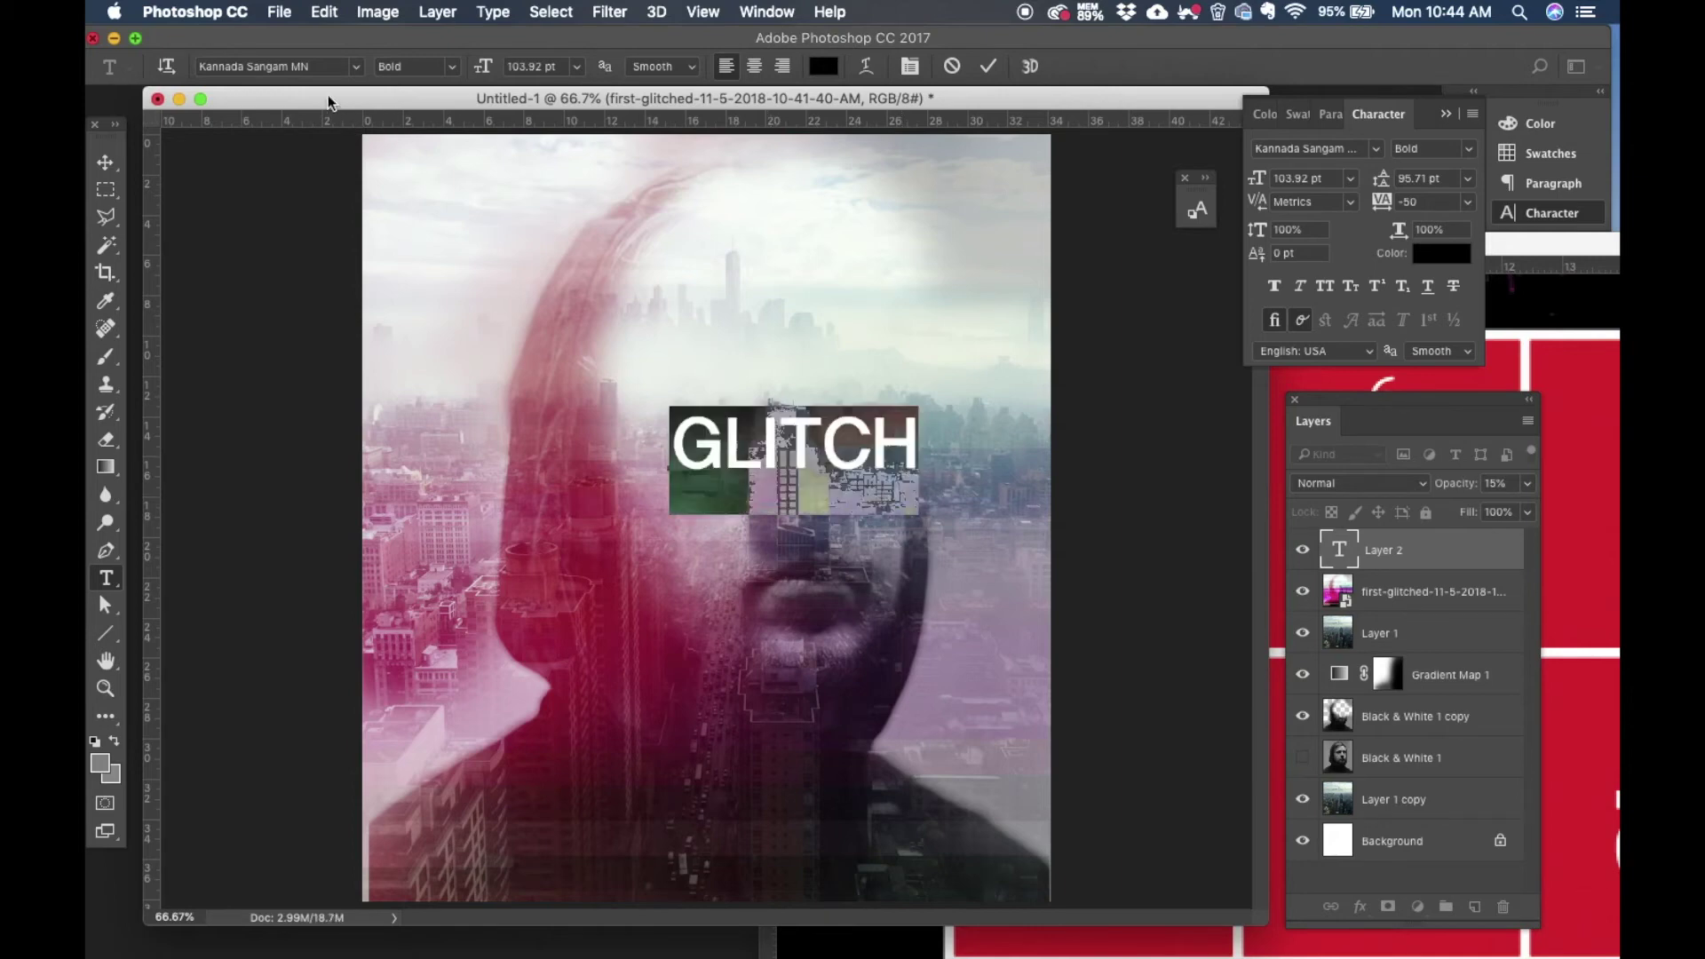
Step: Set the title to Apple Symbols with wider letter spacing and a larger size
click(315, 65)
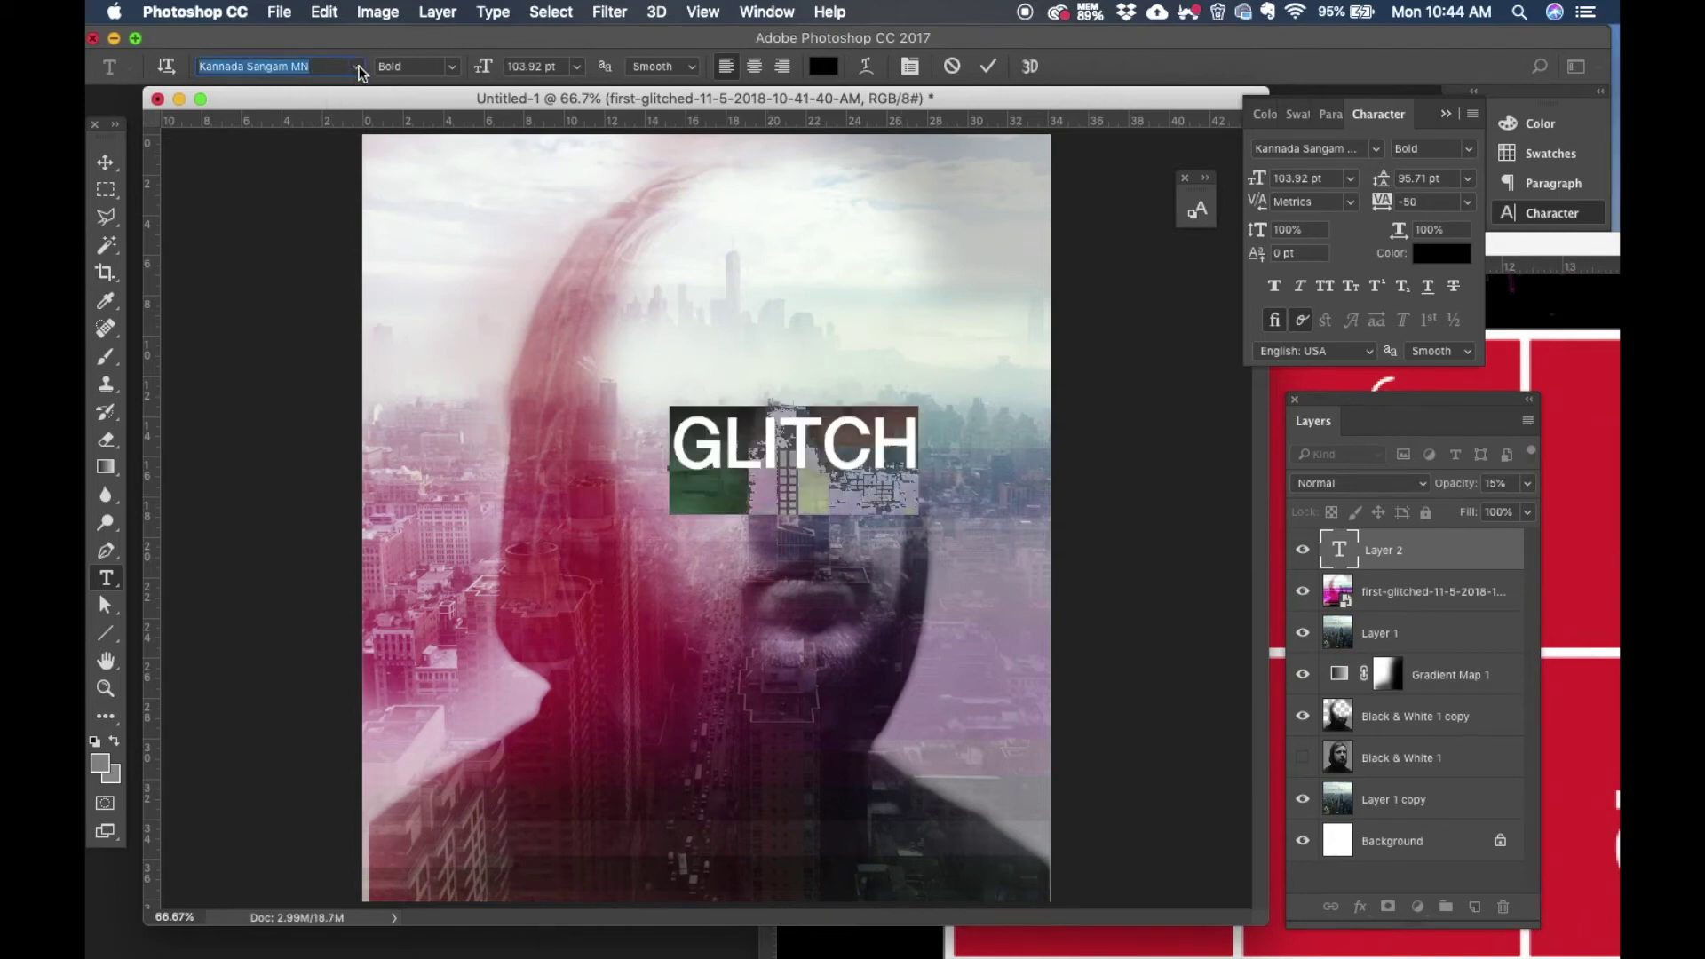
click(357, 67)
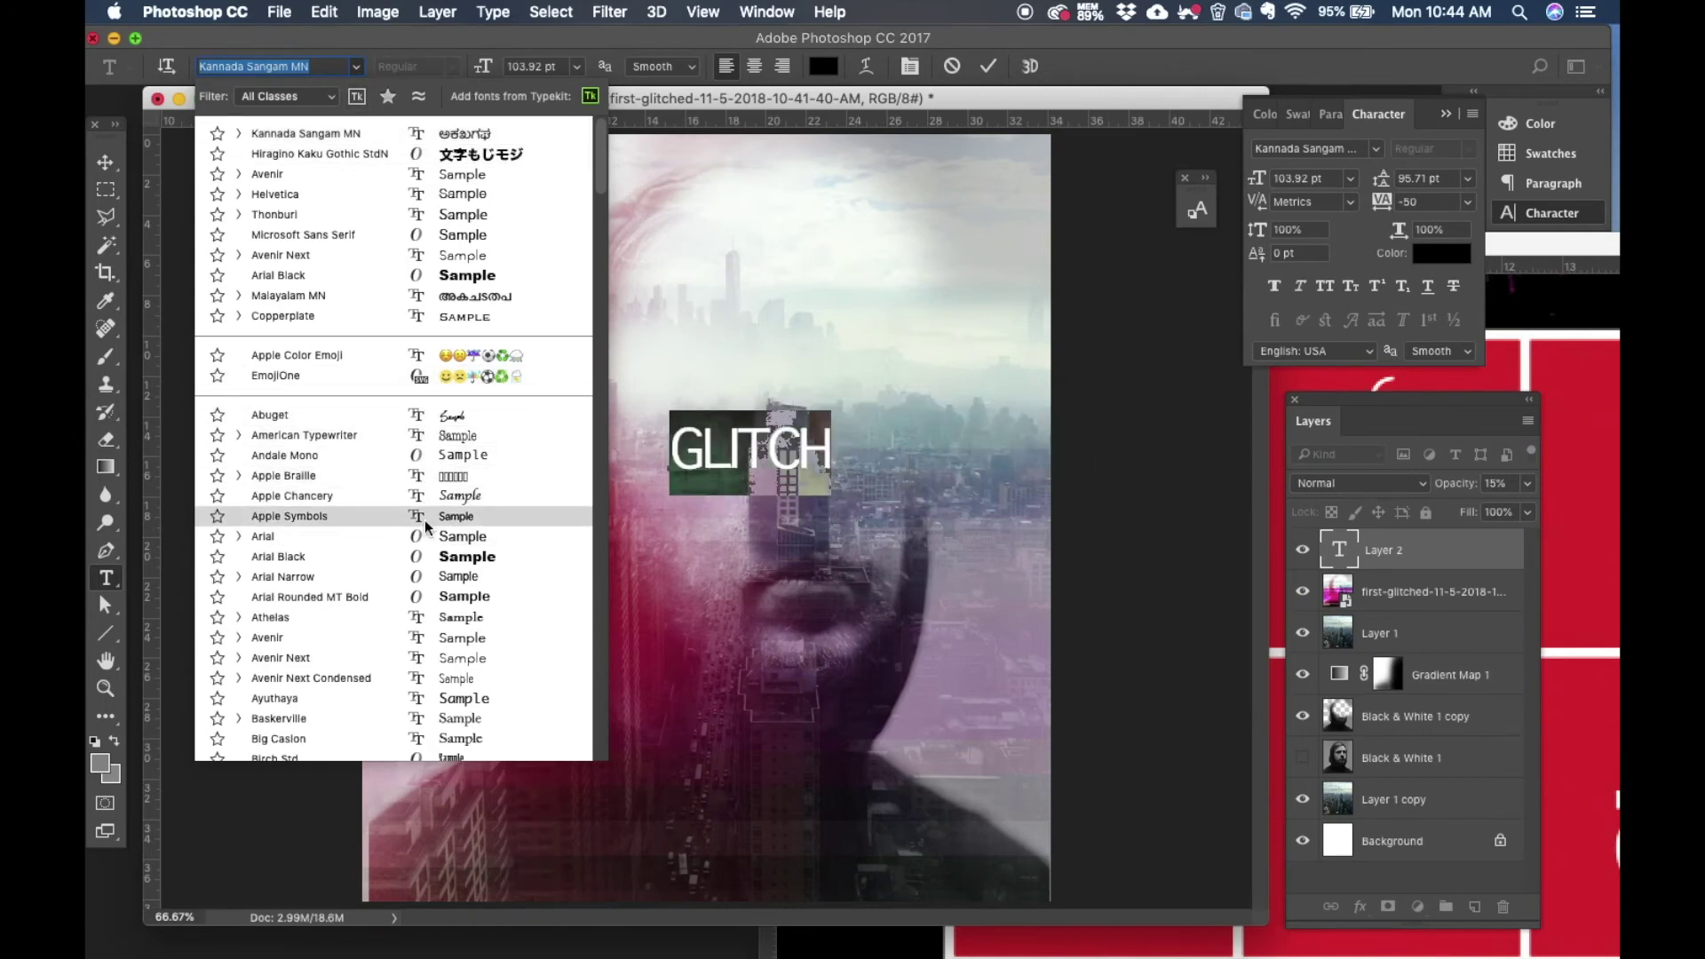
click(425, 526)
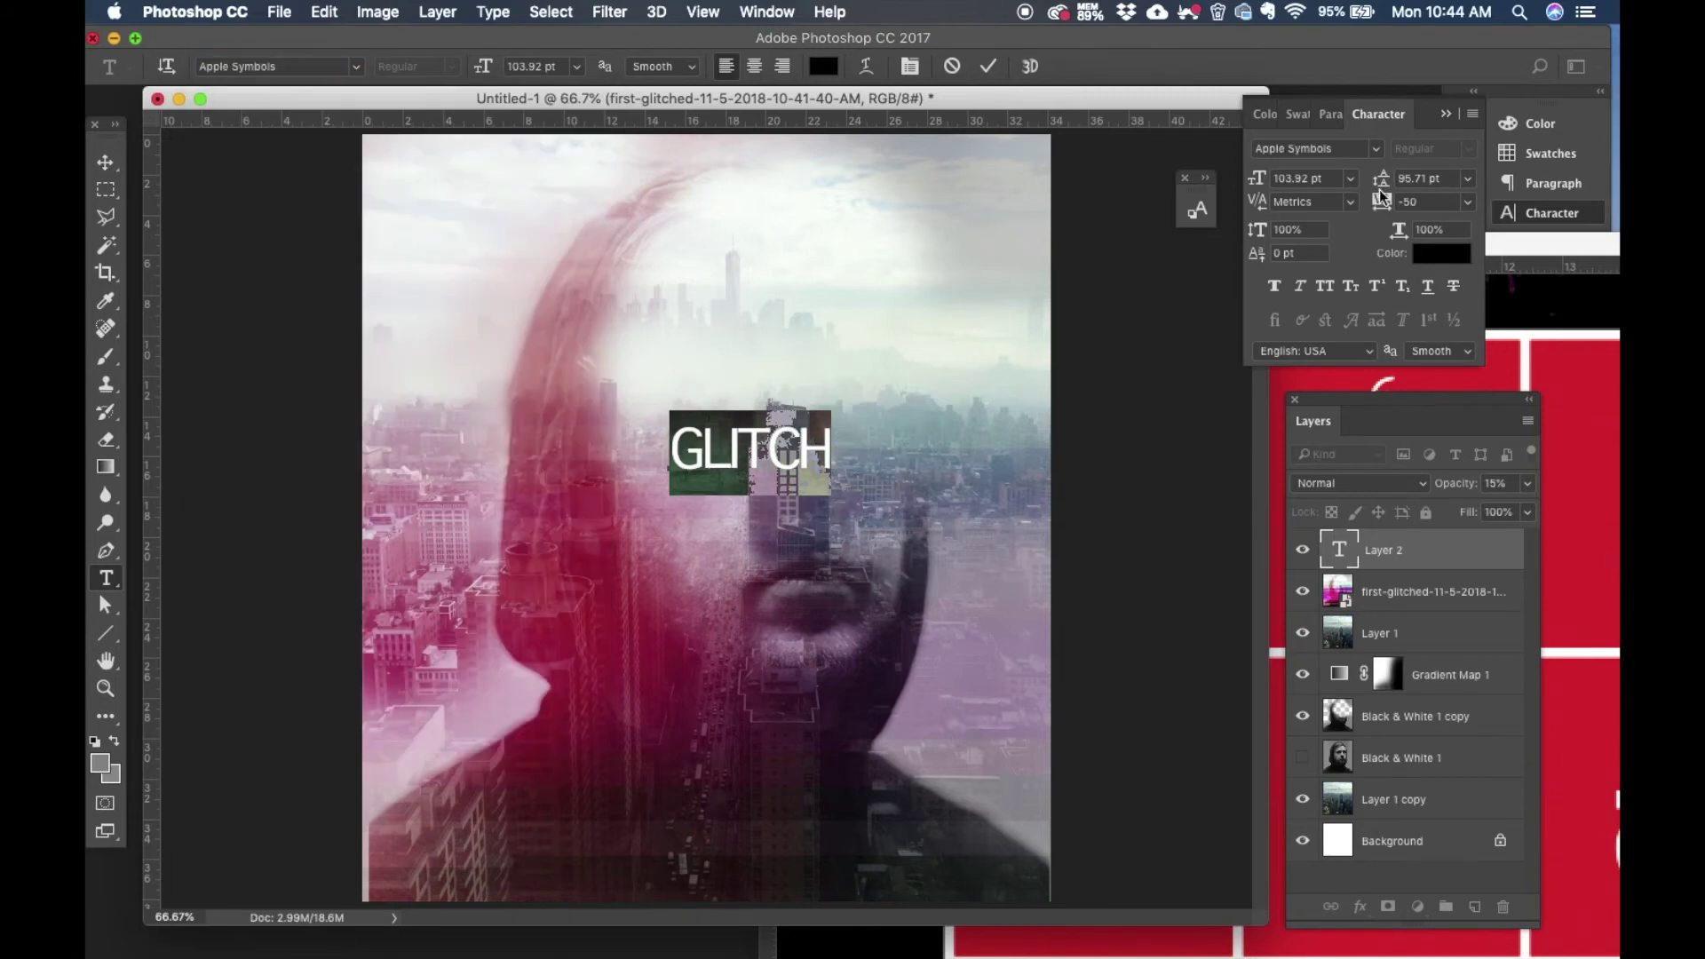
drag(1391, 206, 1393, 206)
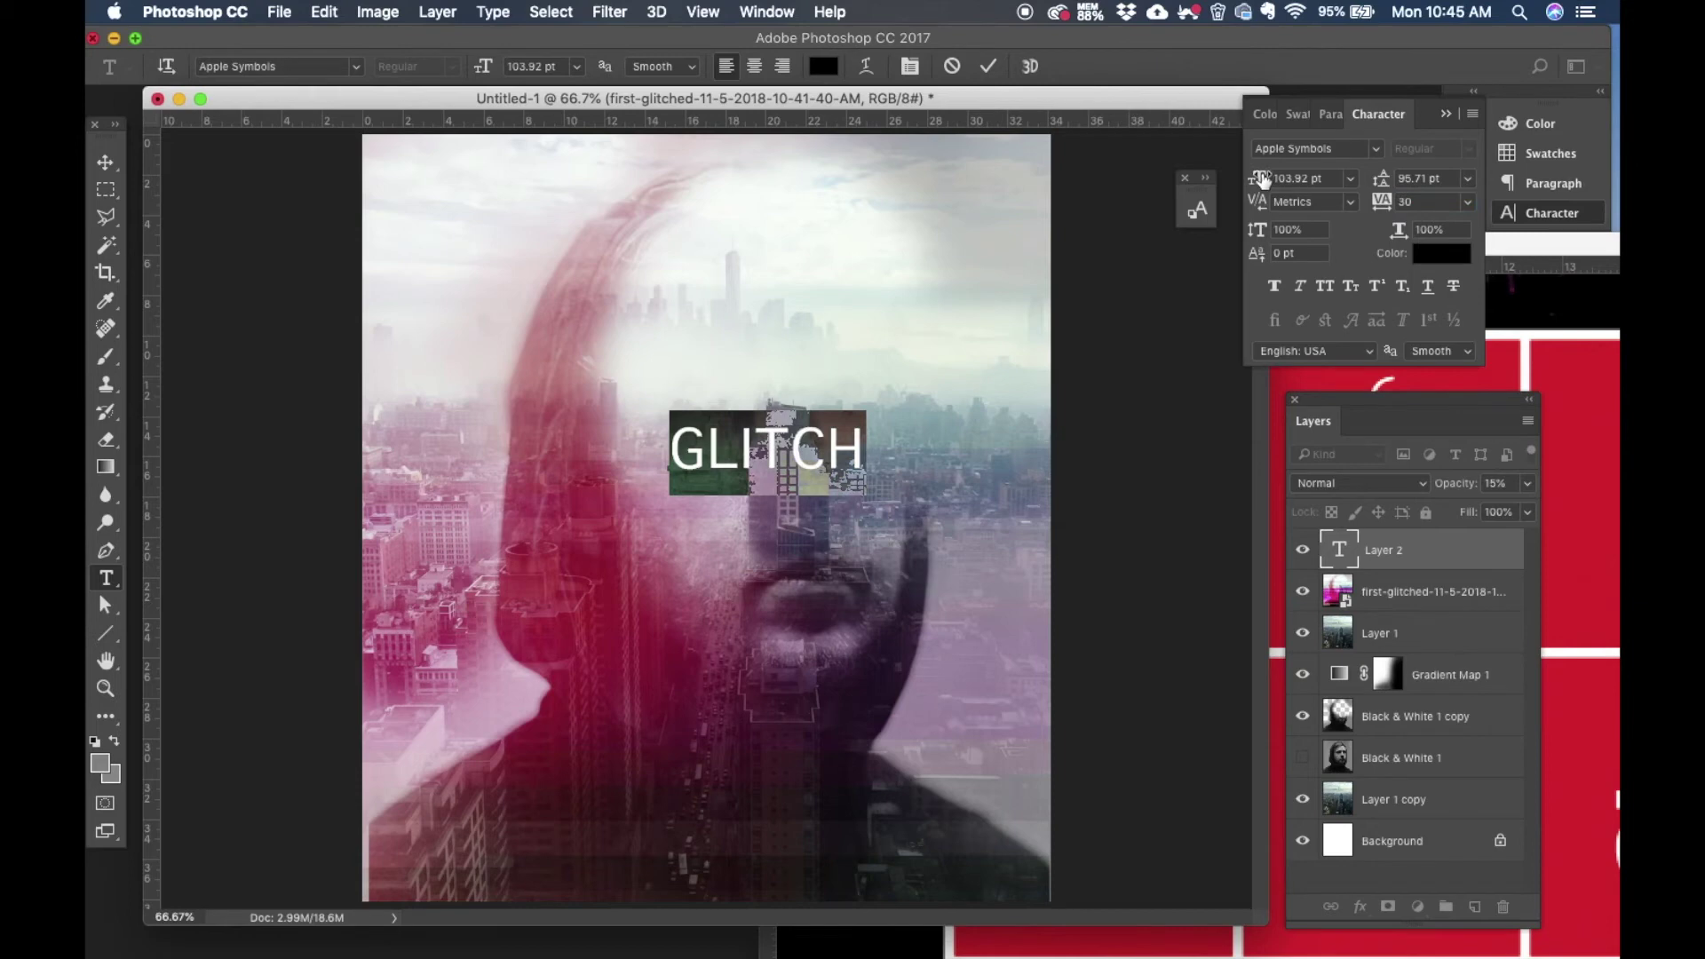
drag(1263, 178, 1383, 200)
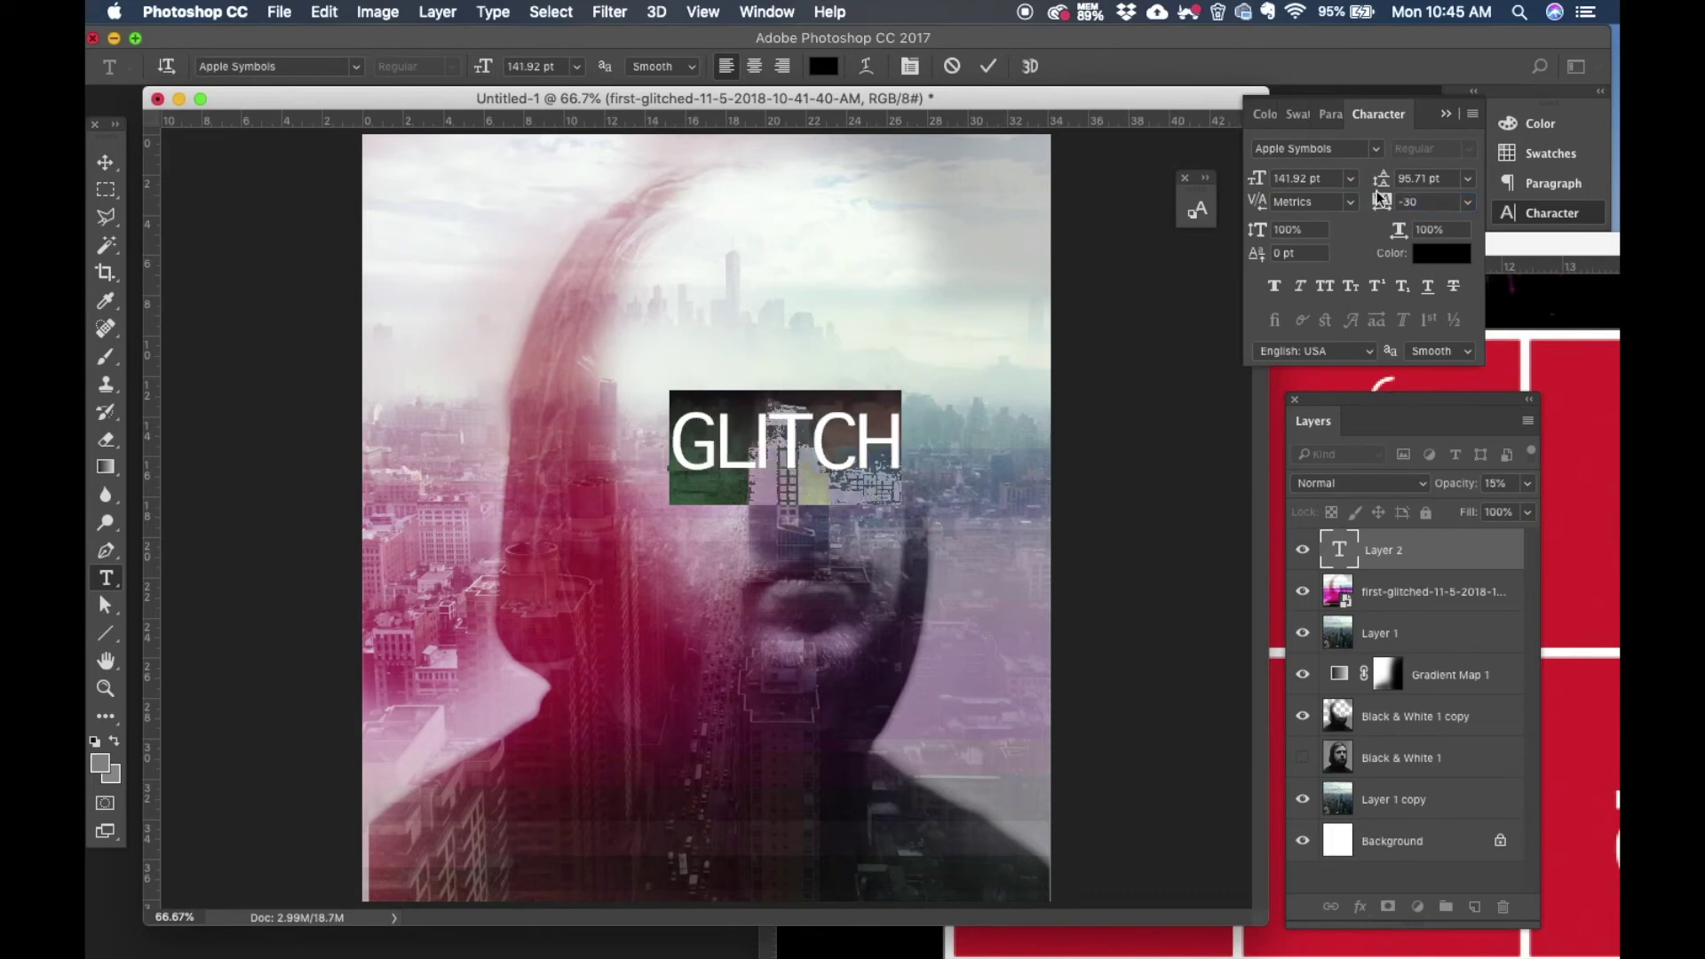
Step: Move the GLITCH title higher up the poster, above the face
click(106, 162)
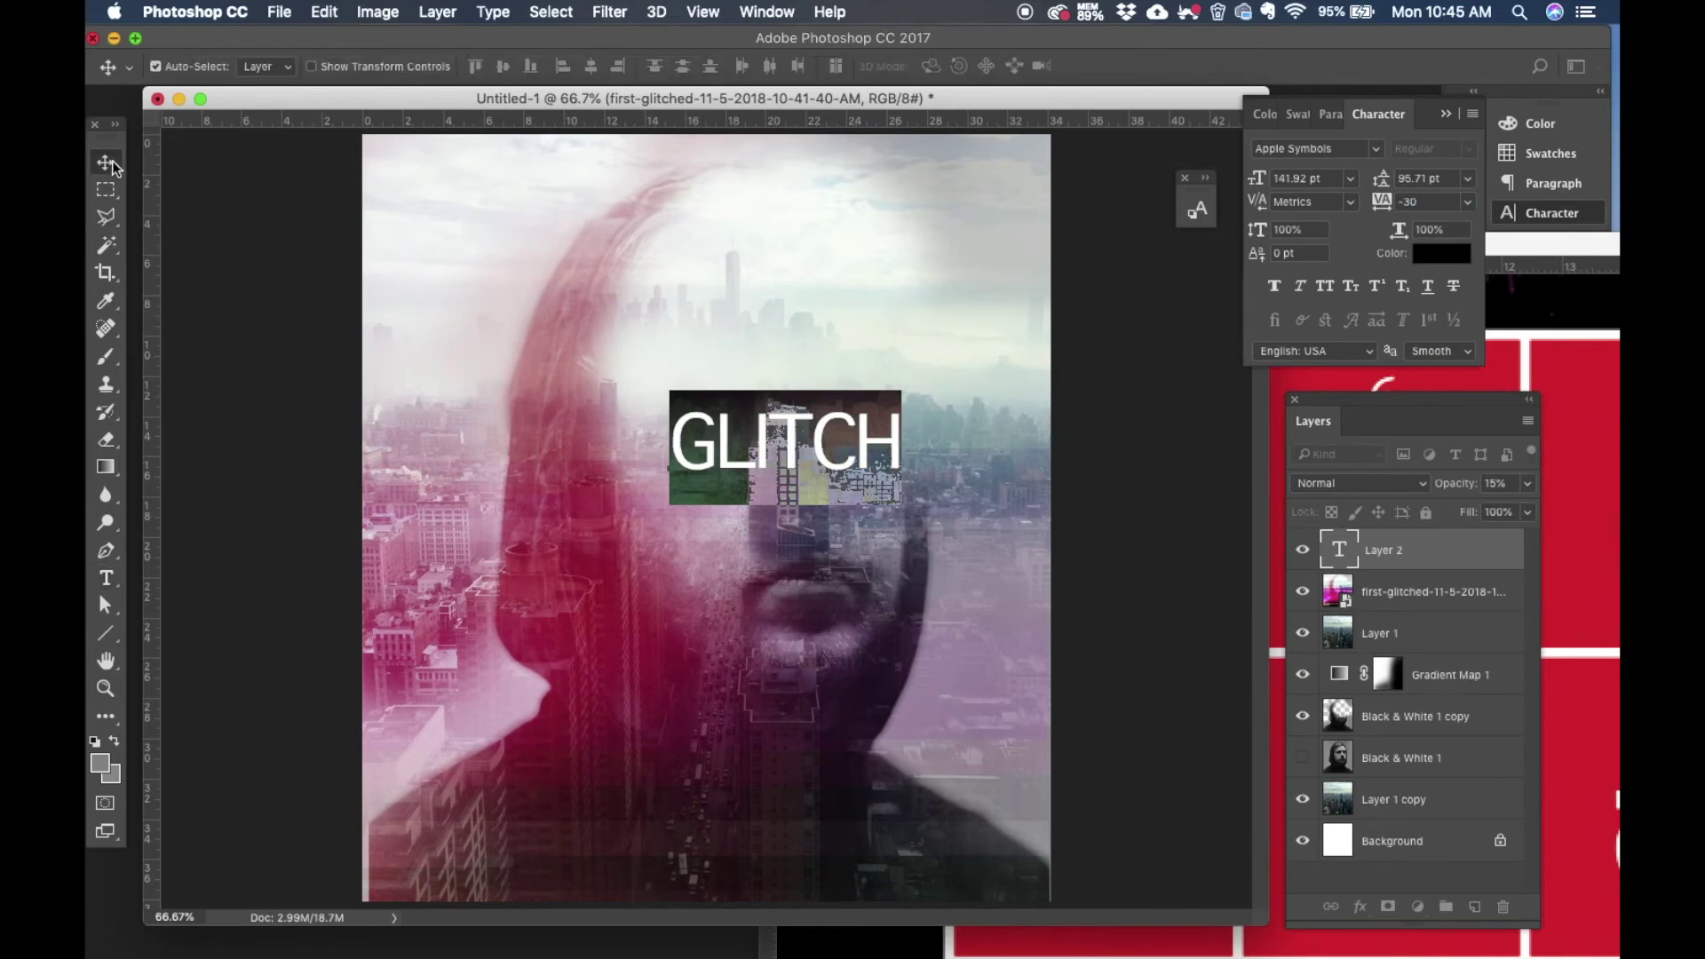
drag(798, 428, 769, 329)
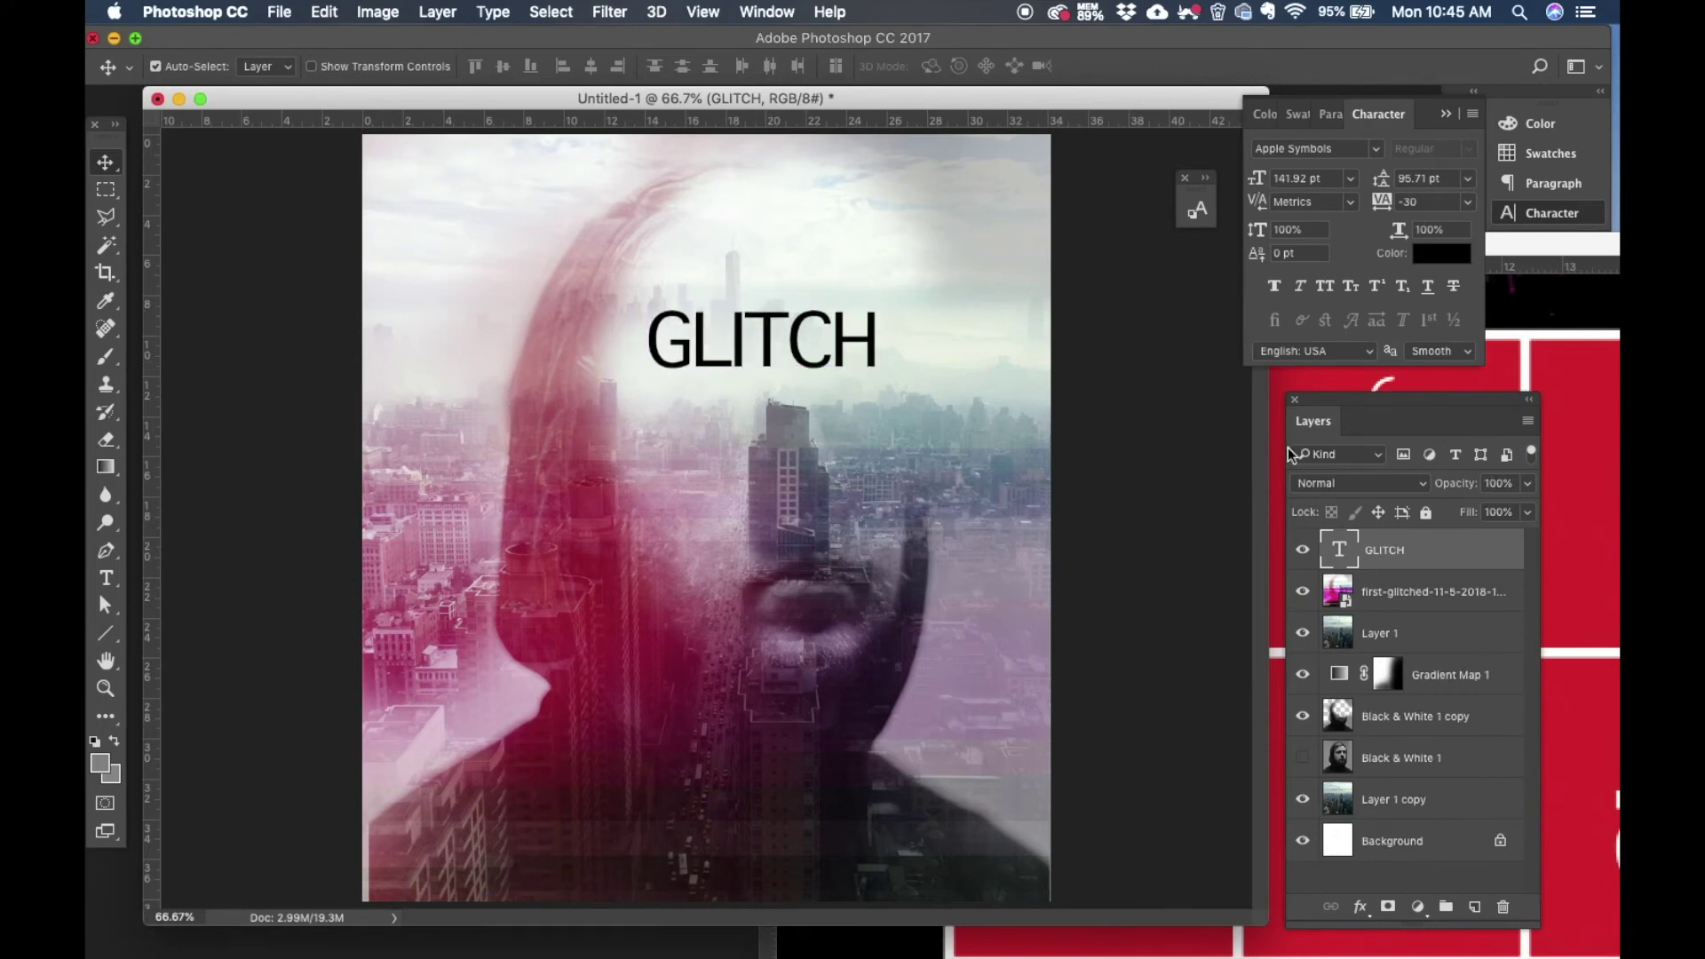
click(1527, 484)
Step: Fade the GLITCH layer to 75% opacity and rasterize its type
click(1499, 513)
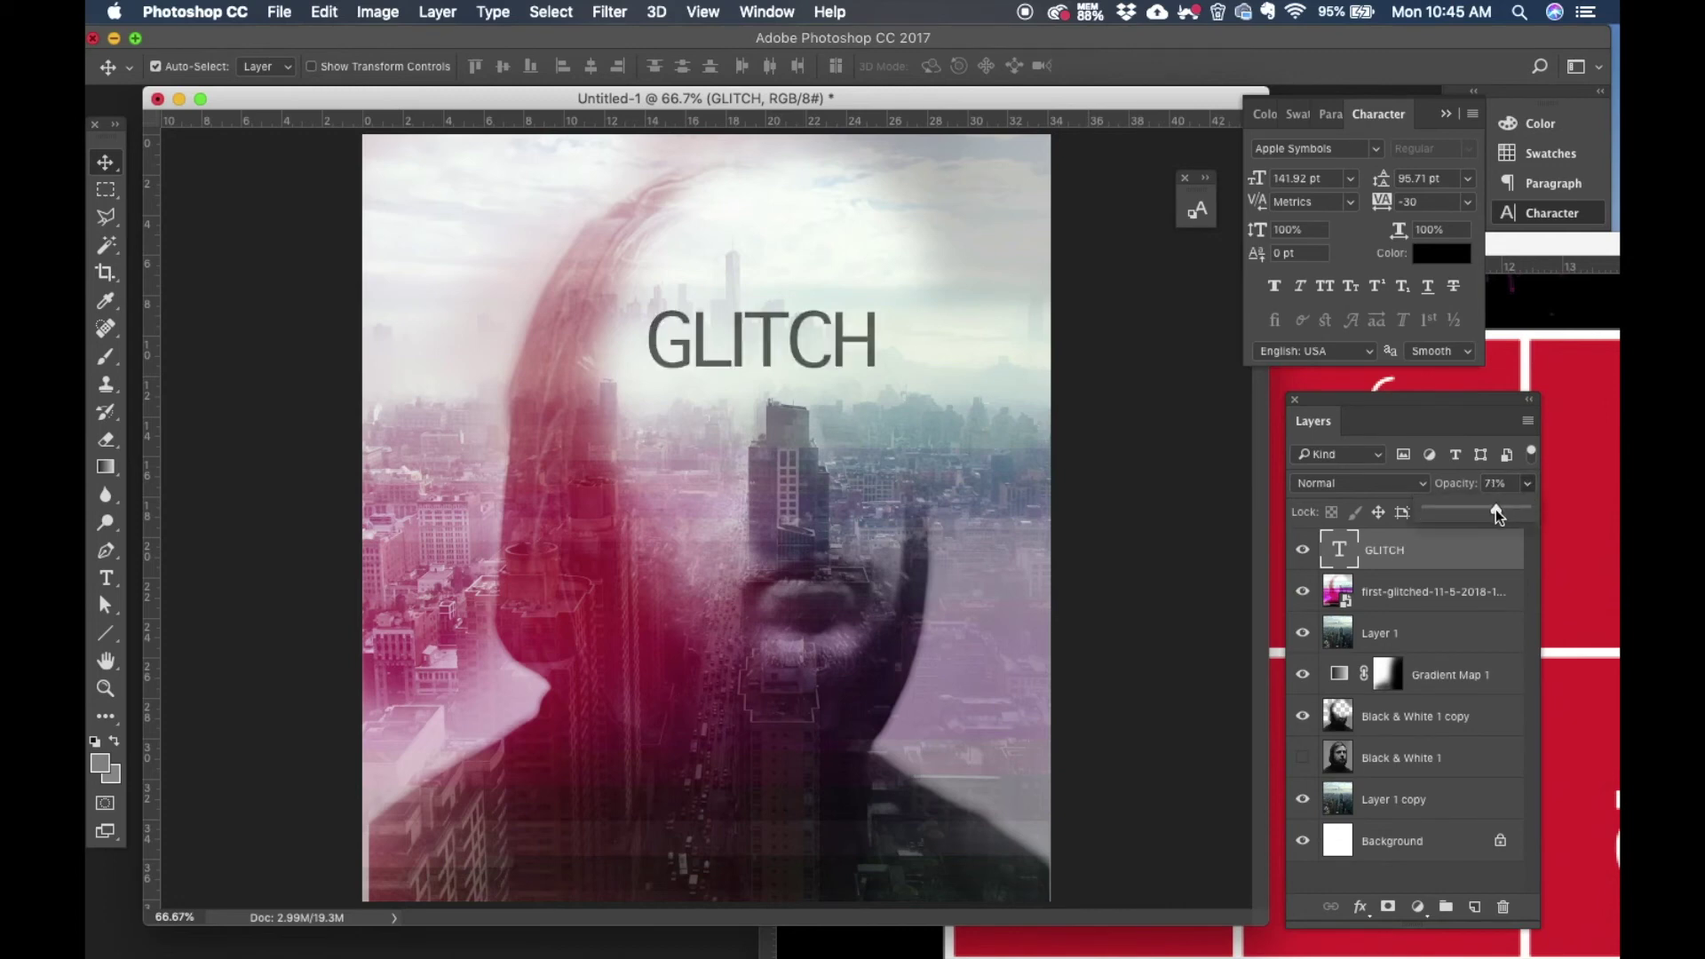
drag(1497, 509, 1499, 510)
right_click(1440, 556)
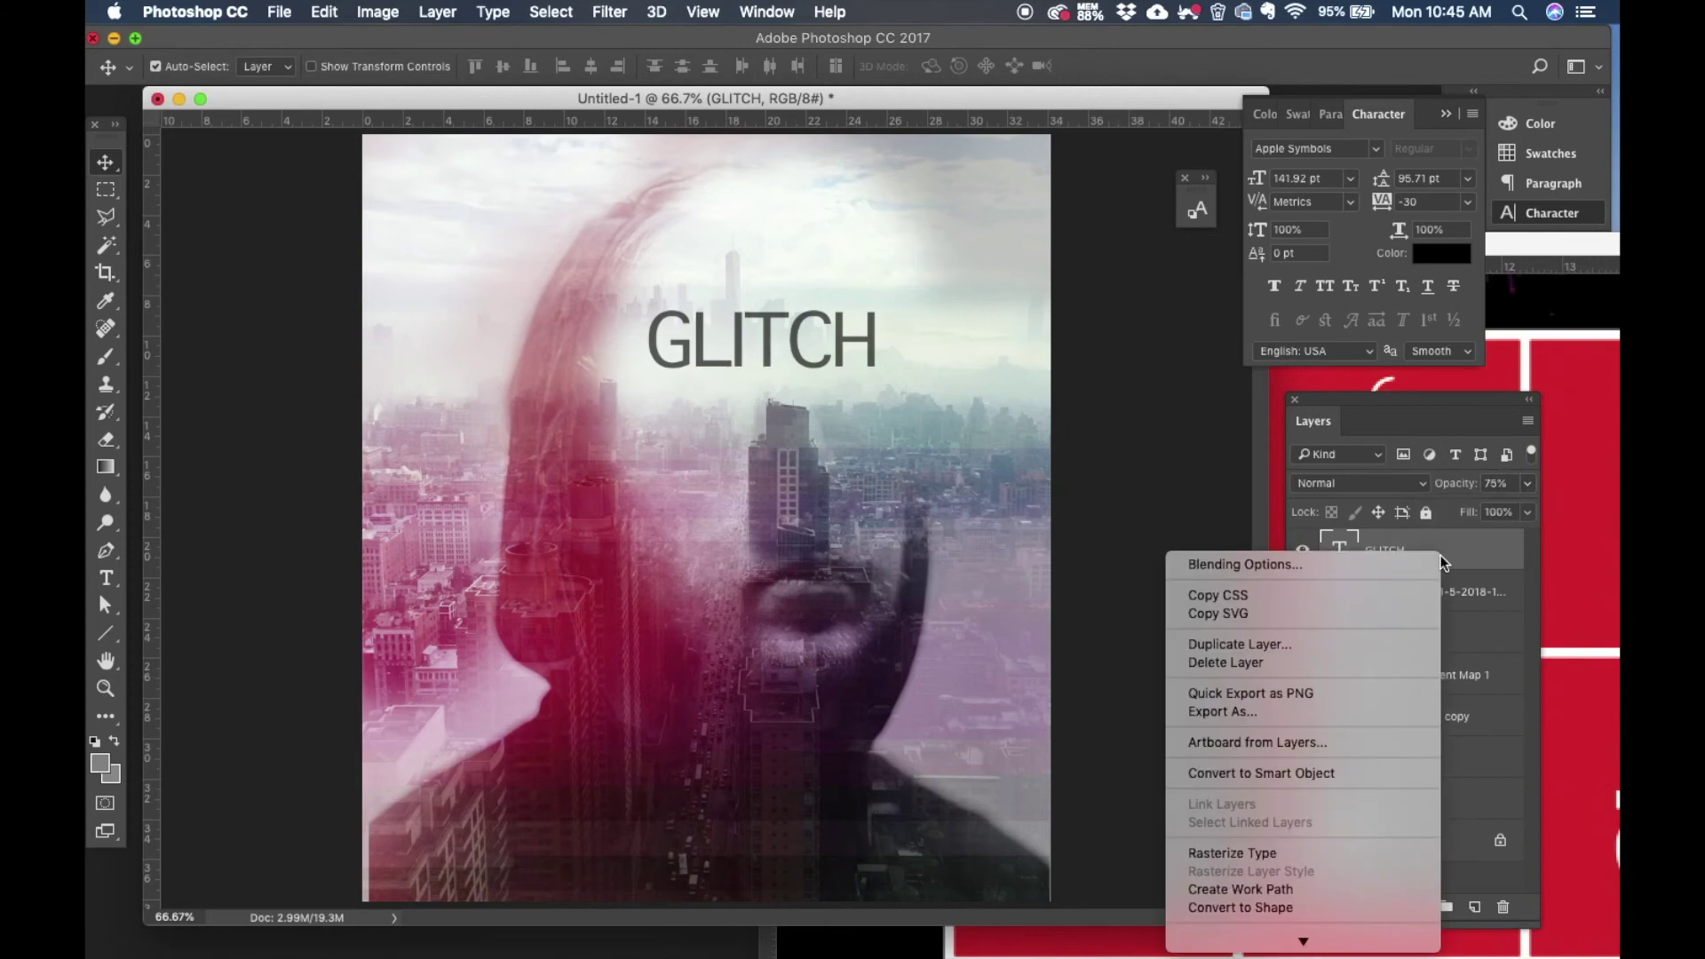
click(1284, 851)
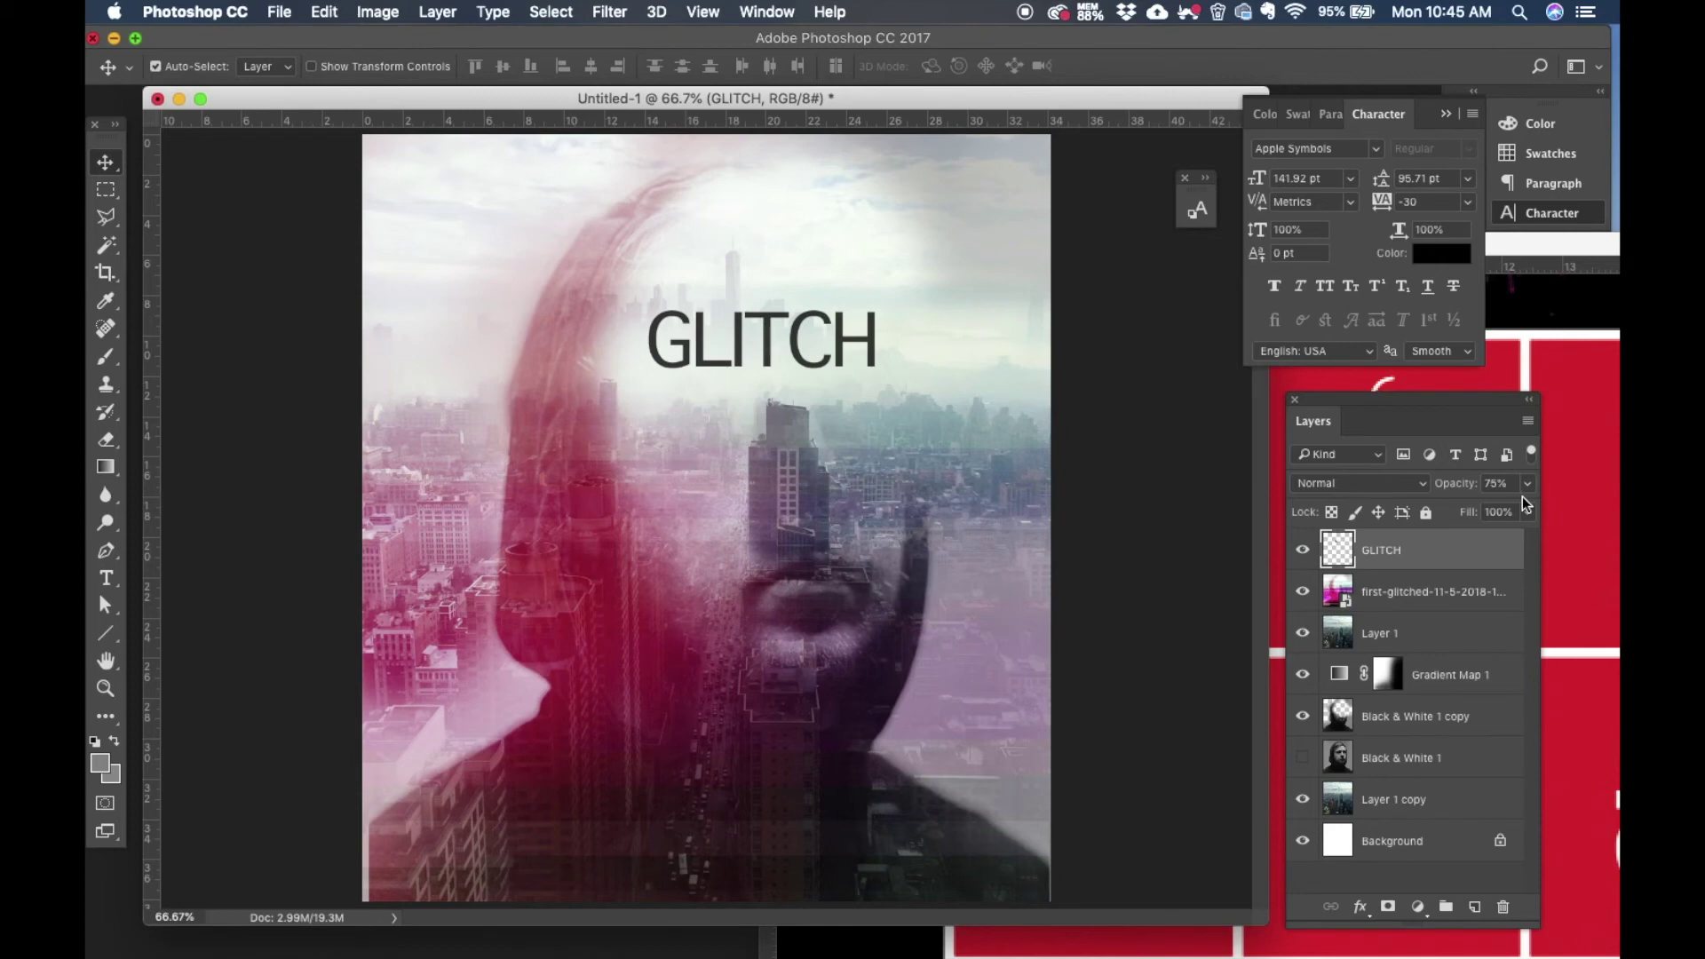
Step: Select a slanted slice through GLITCH with the Polygonal Lasso and cut it to a new layer
click(106, 217)
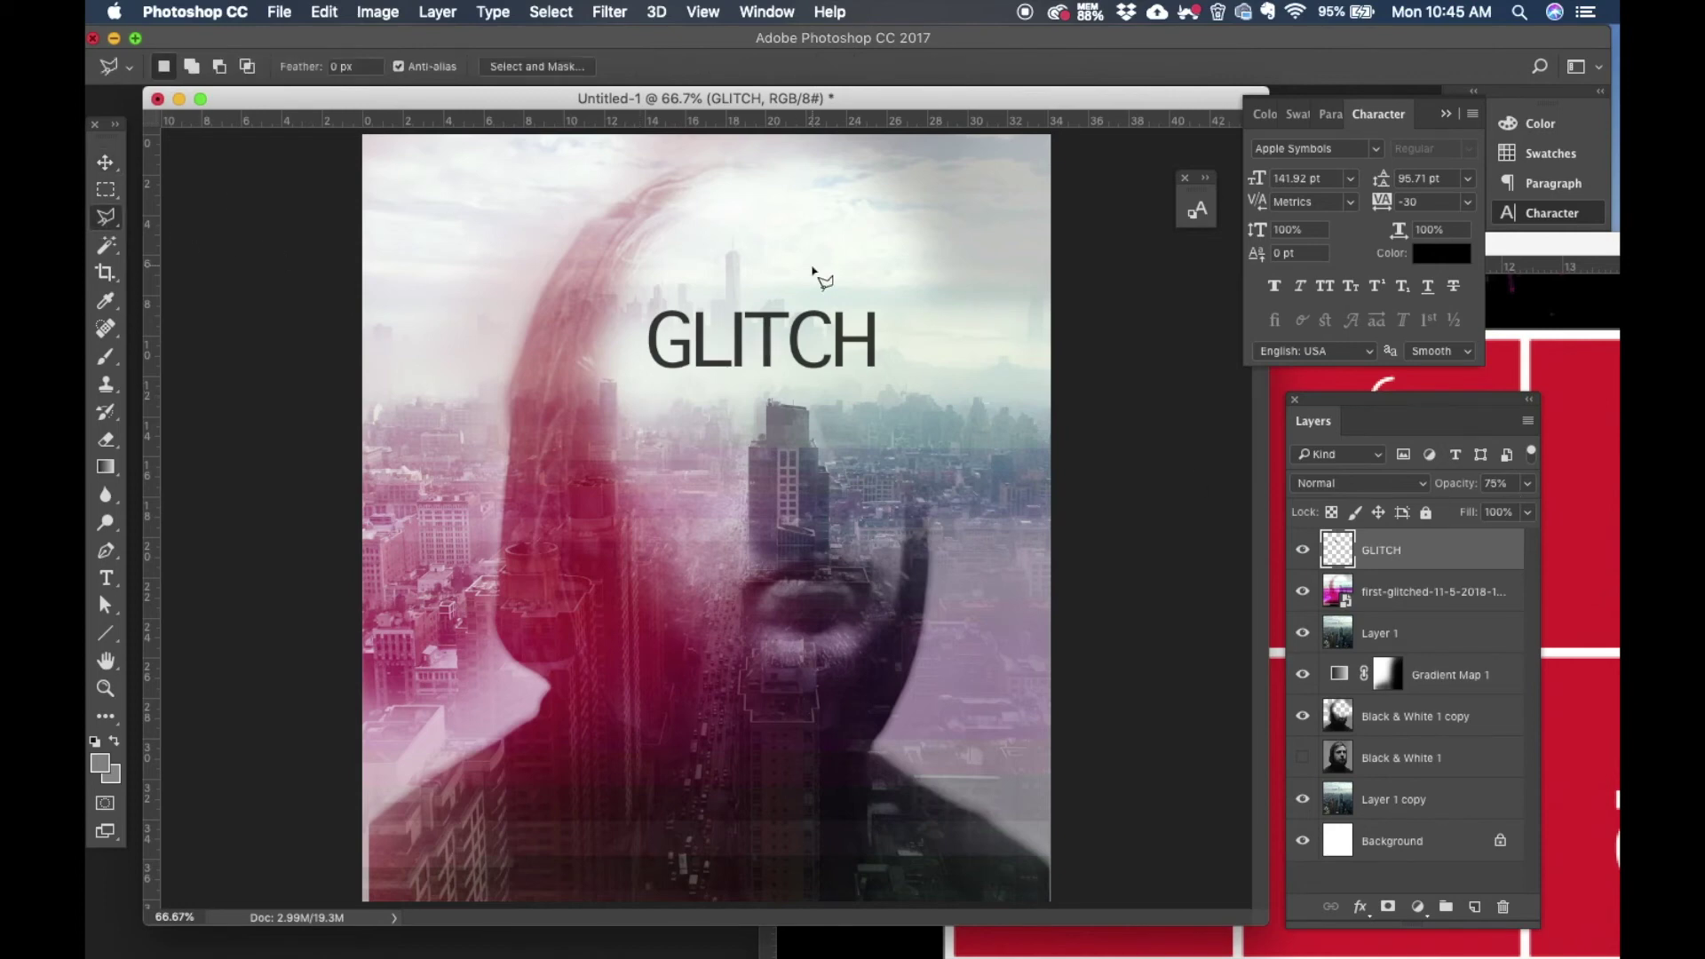
click(595, 389)
click(911, 306)
click(916, 418)
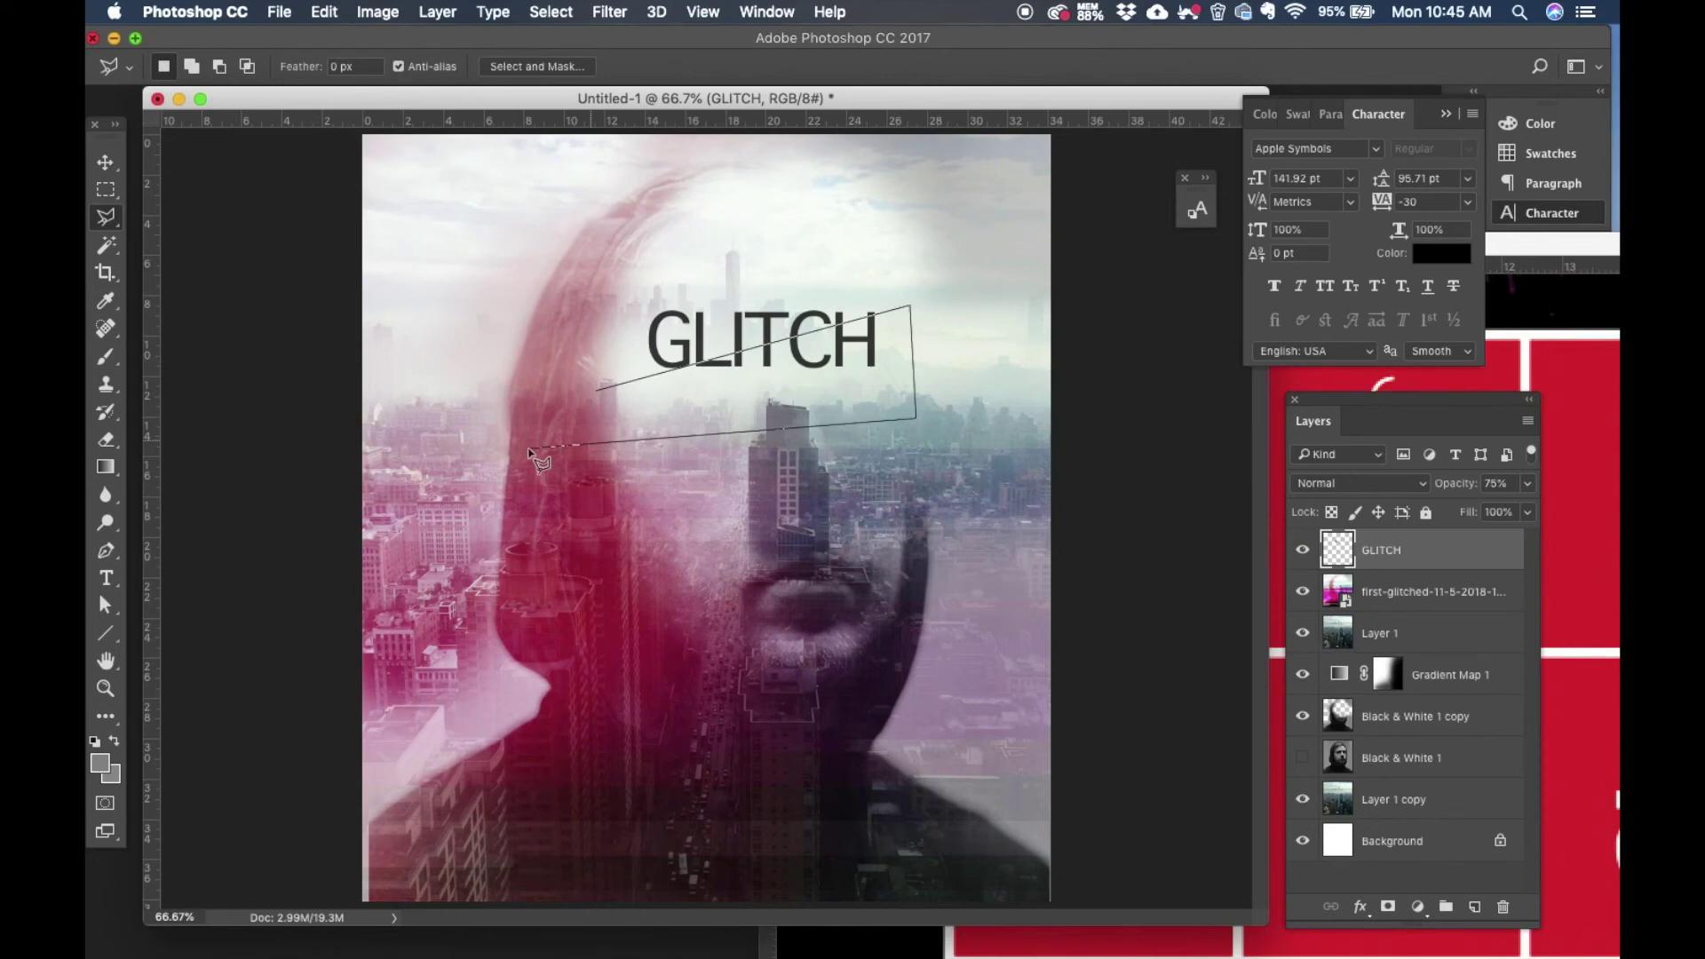
click(597, 394)
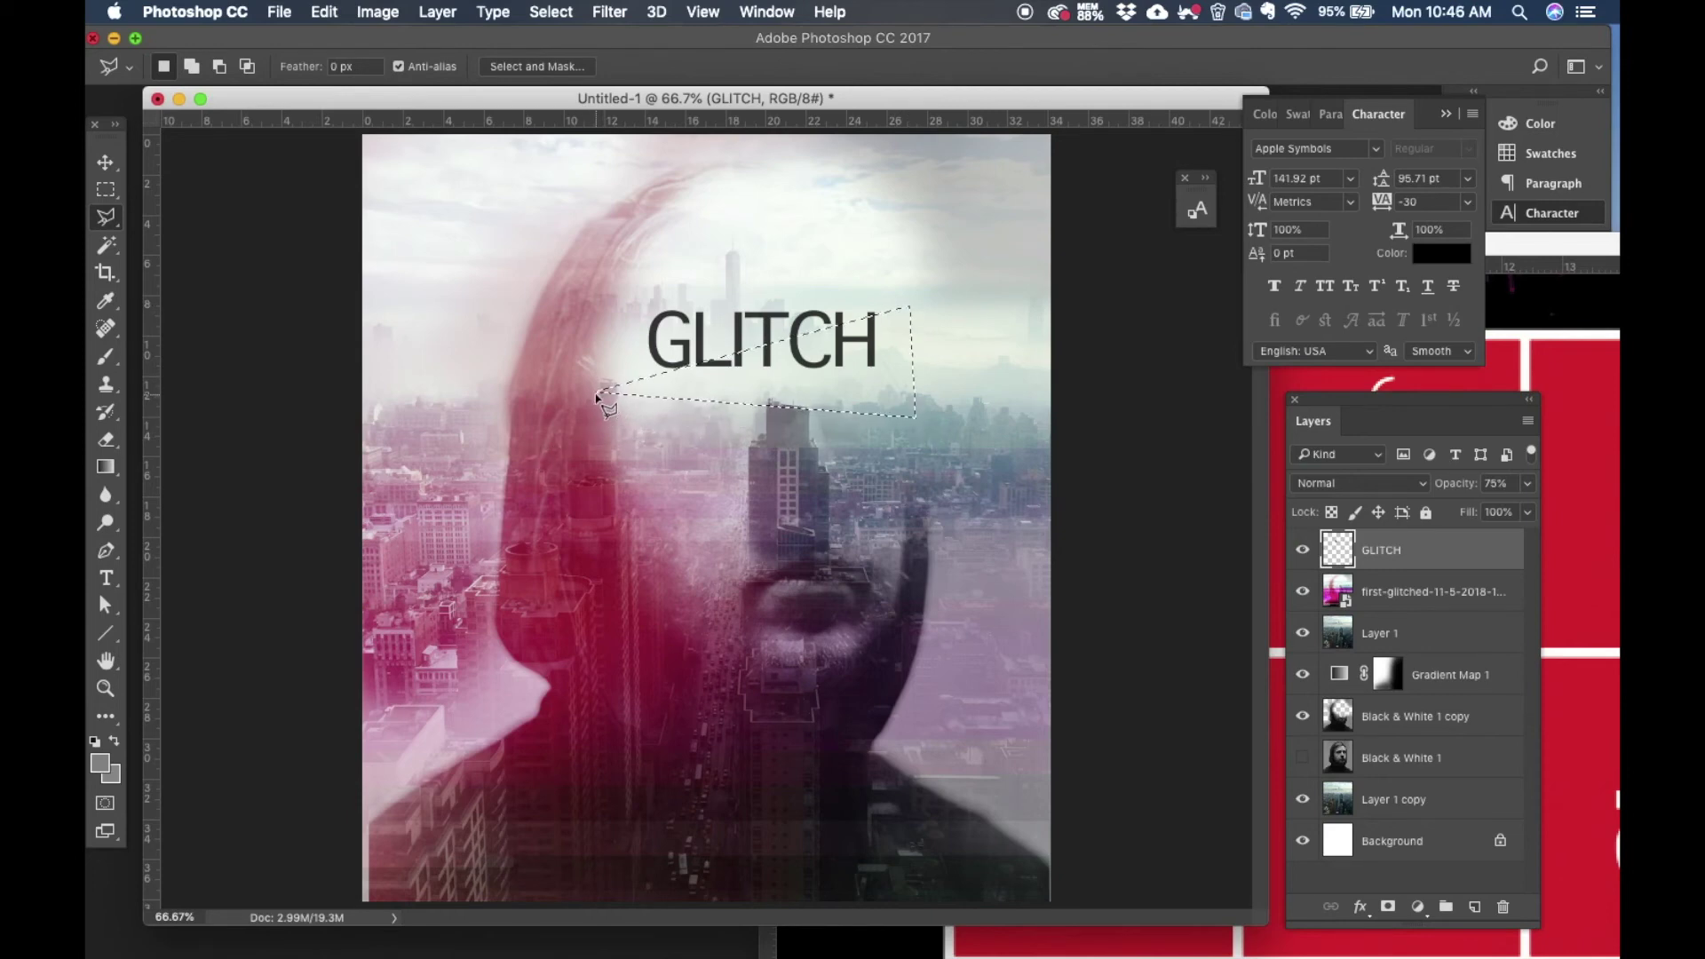
right_click(871, 342)
click(984, 494)
Step: Nudge the cut slice of GLITCH to the right with the Move tool
key(v)
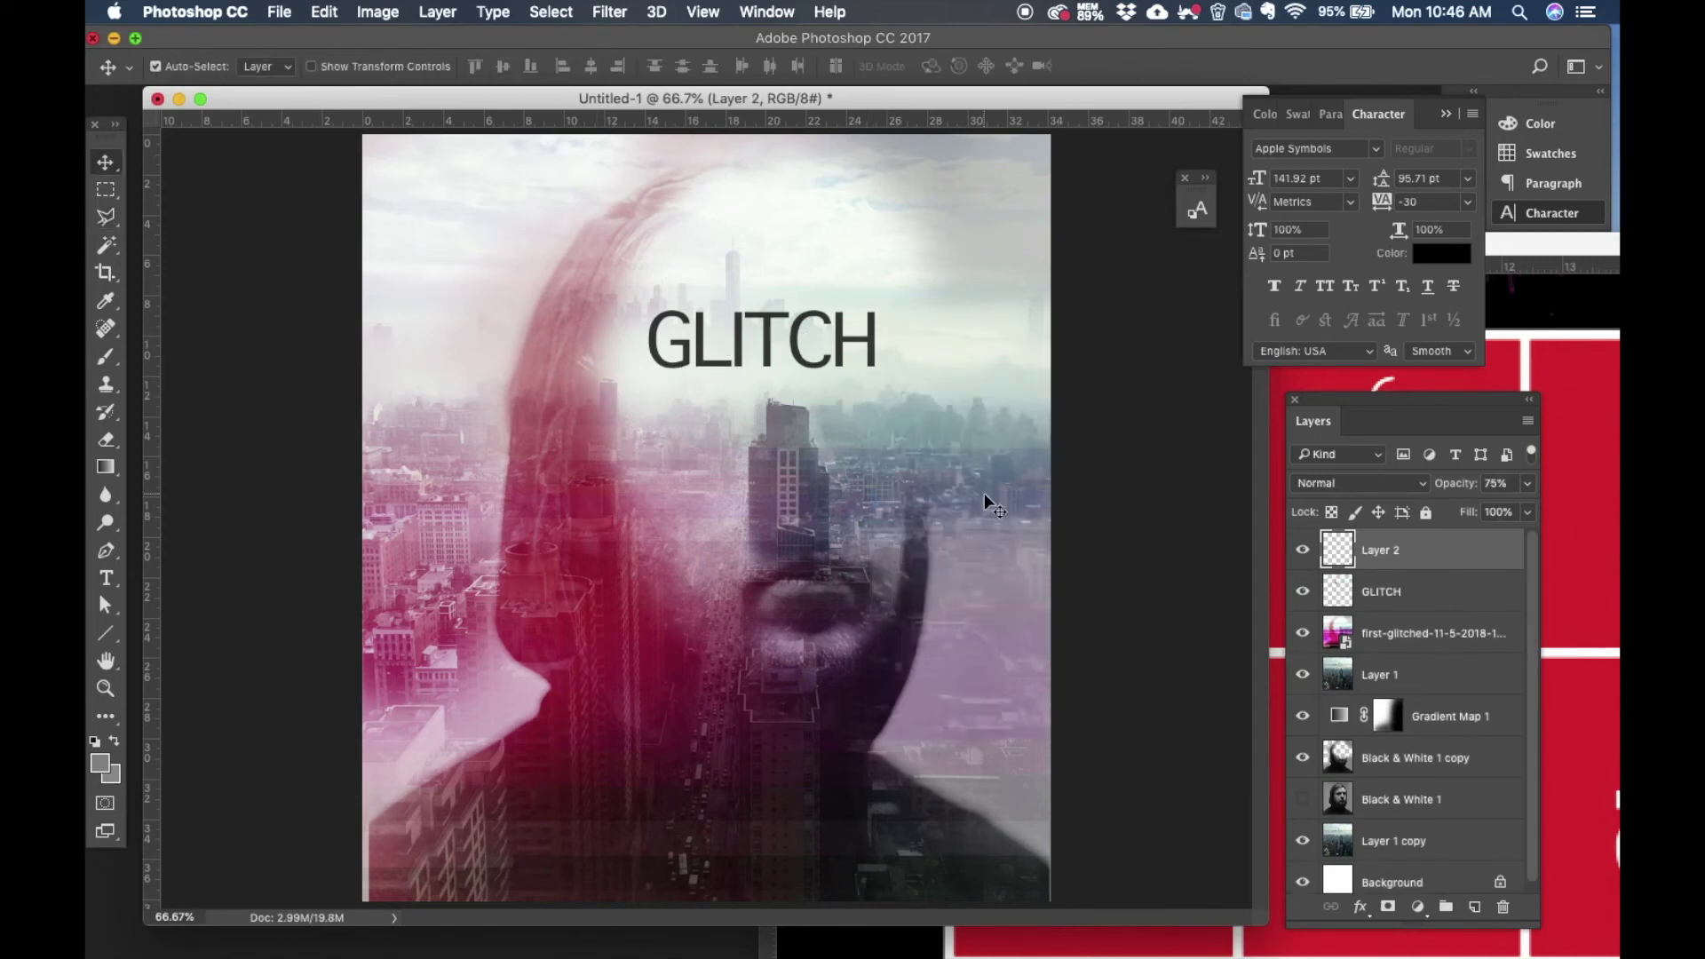
key(Right)
key(Right)
key(Right)
key(Right)
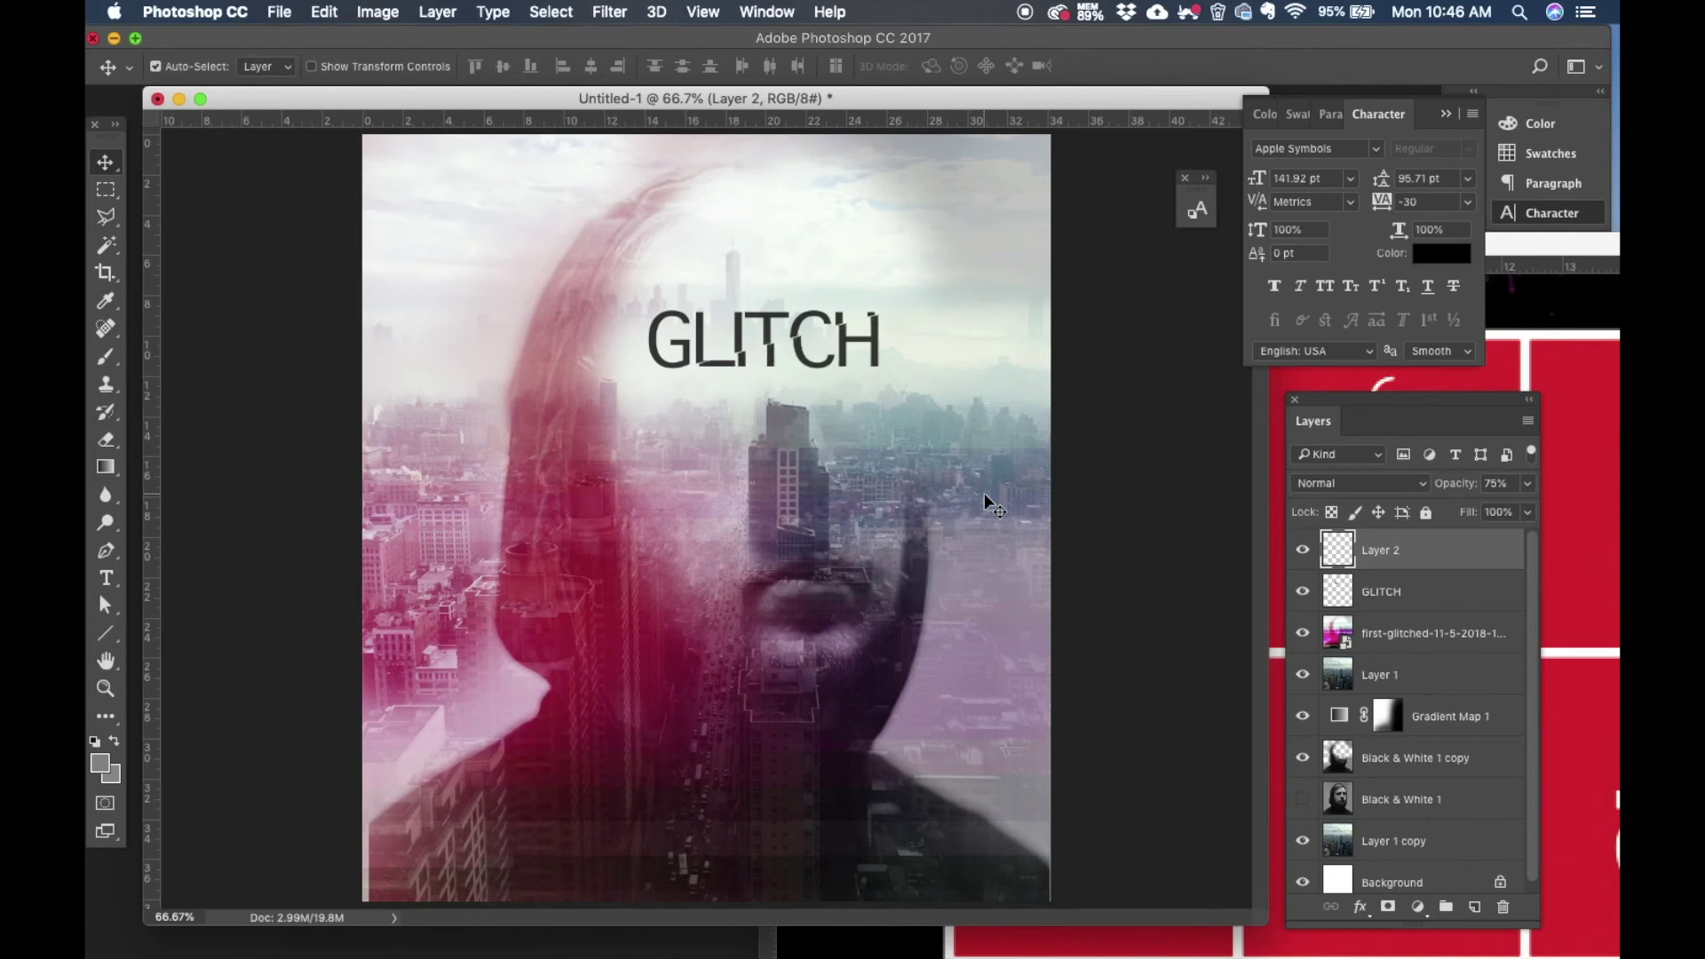
key(Right)
key(Right)
key(Right)
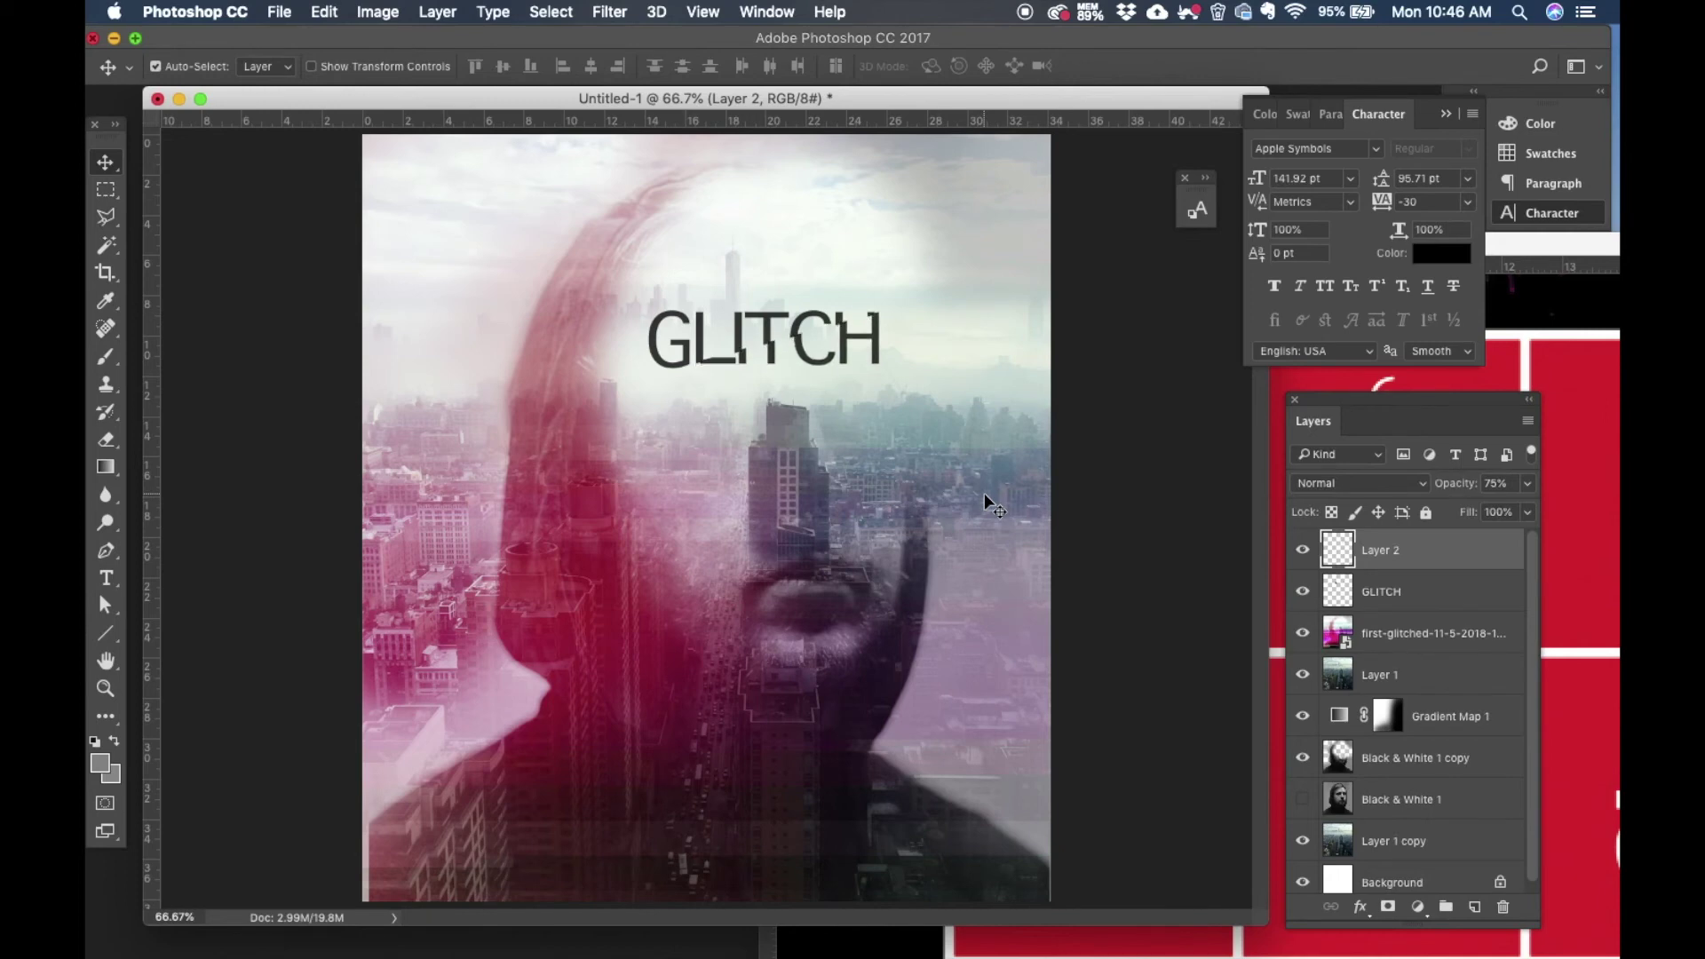
key(Right)
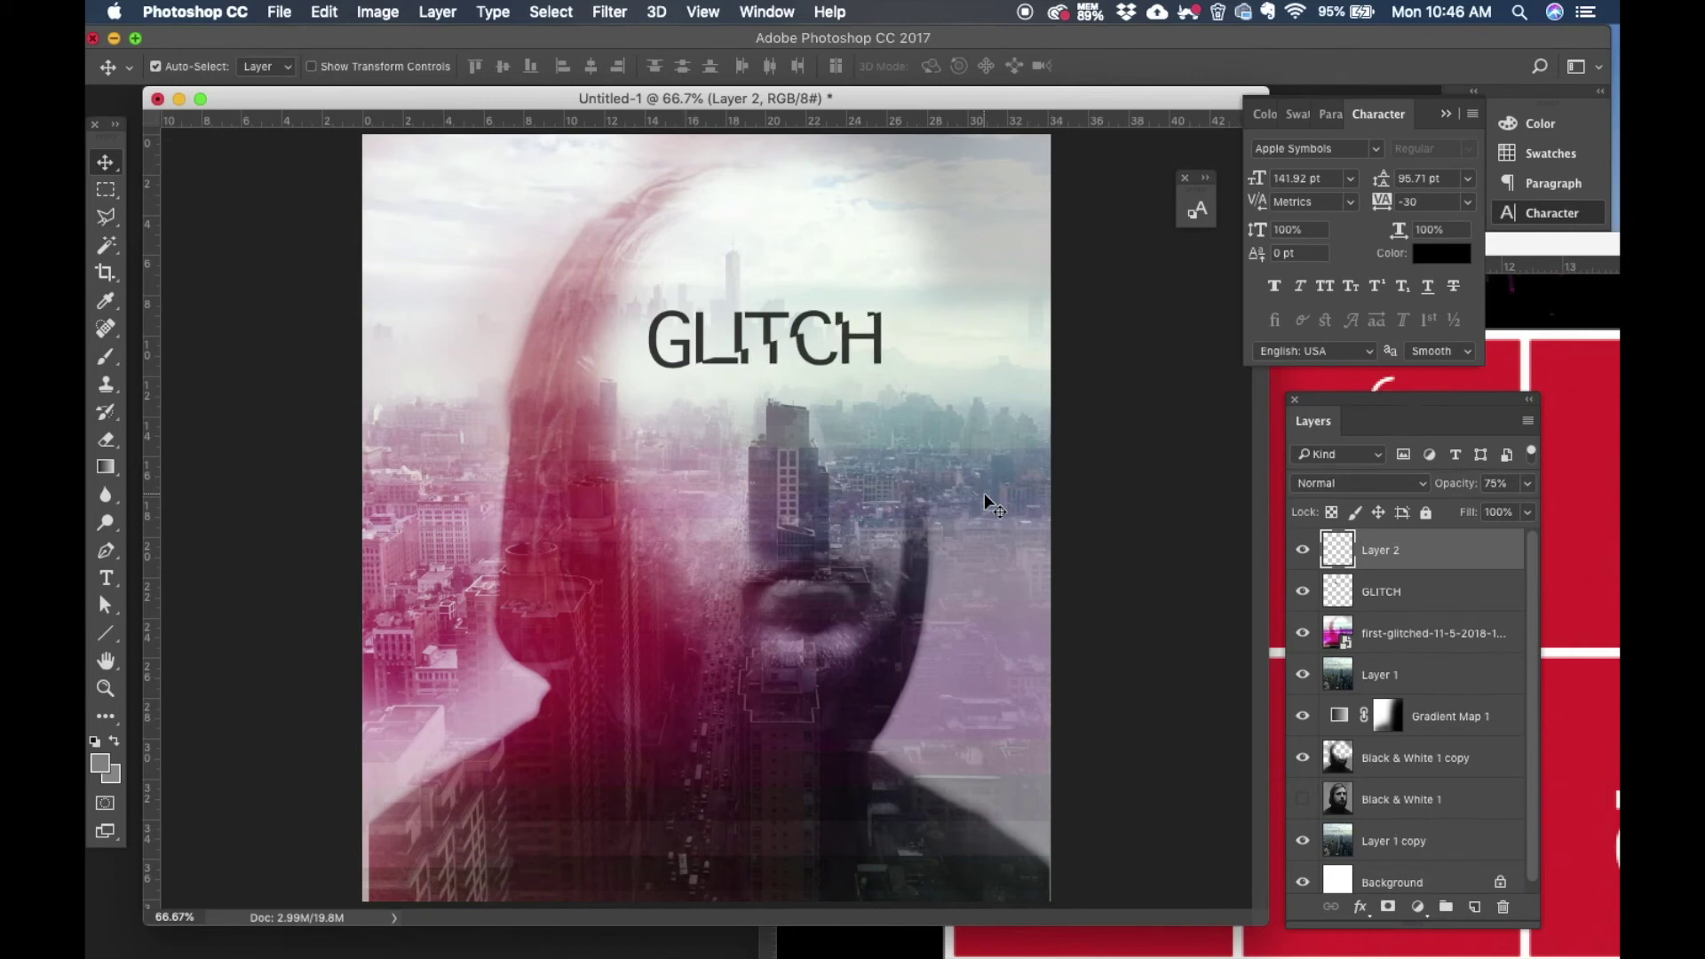
key(Right)
key(Right)
key(shift+Right)
key(shift+Left)
key(Left)
key(Left)
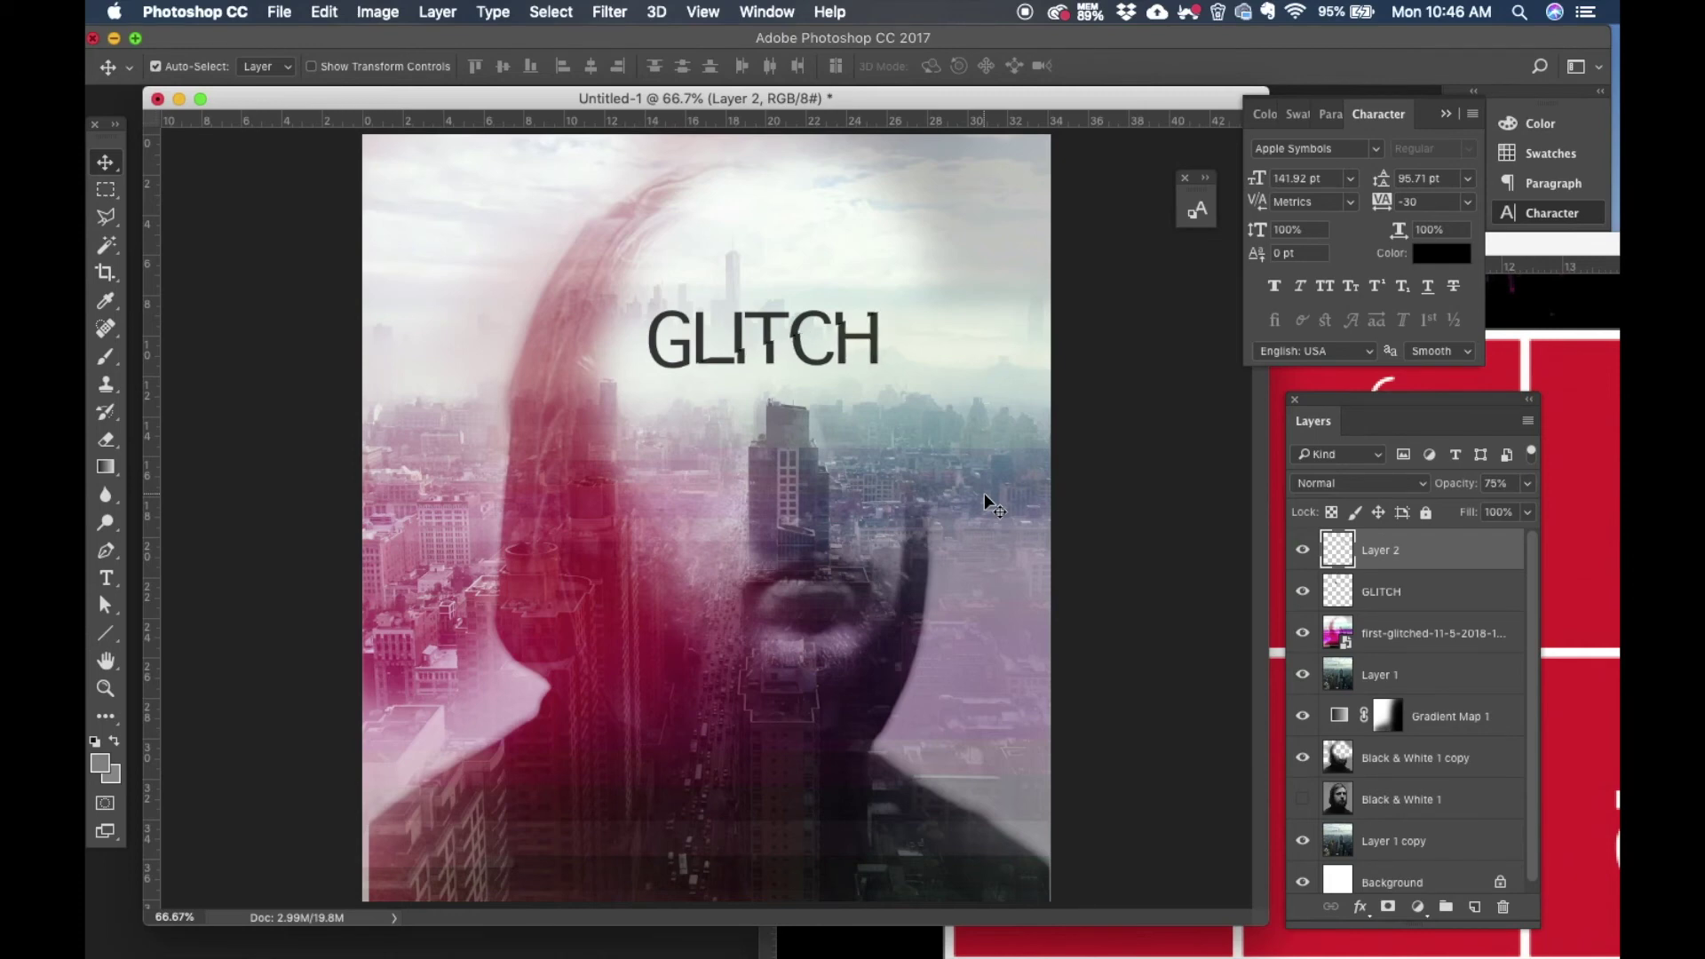
key(Right)
key(Right)
key(Right)
key(Left)
Step: Fade the slice layer to 58% opacity
click(1527, 483)
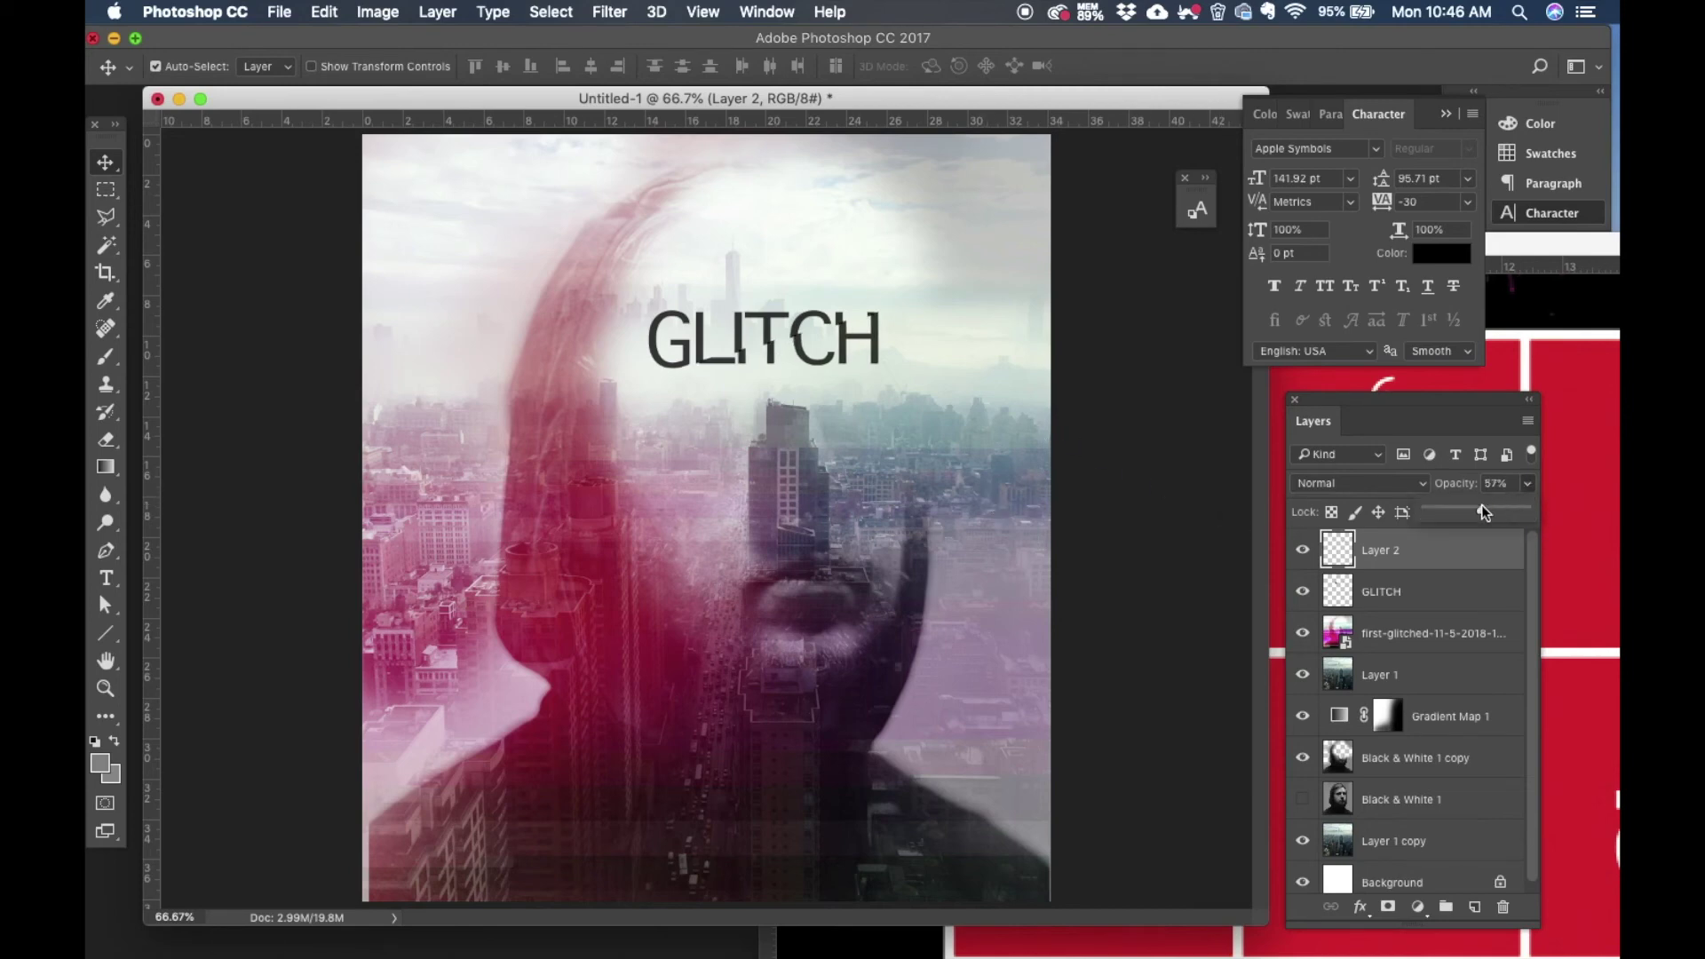
drag(1481, 506, 1476, 506)
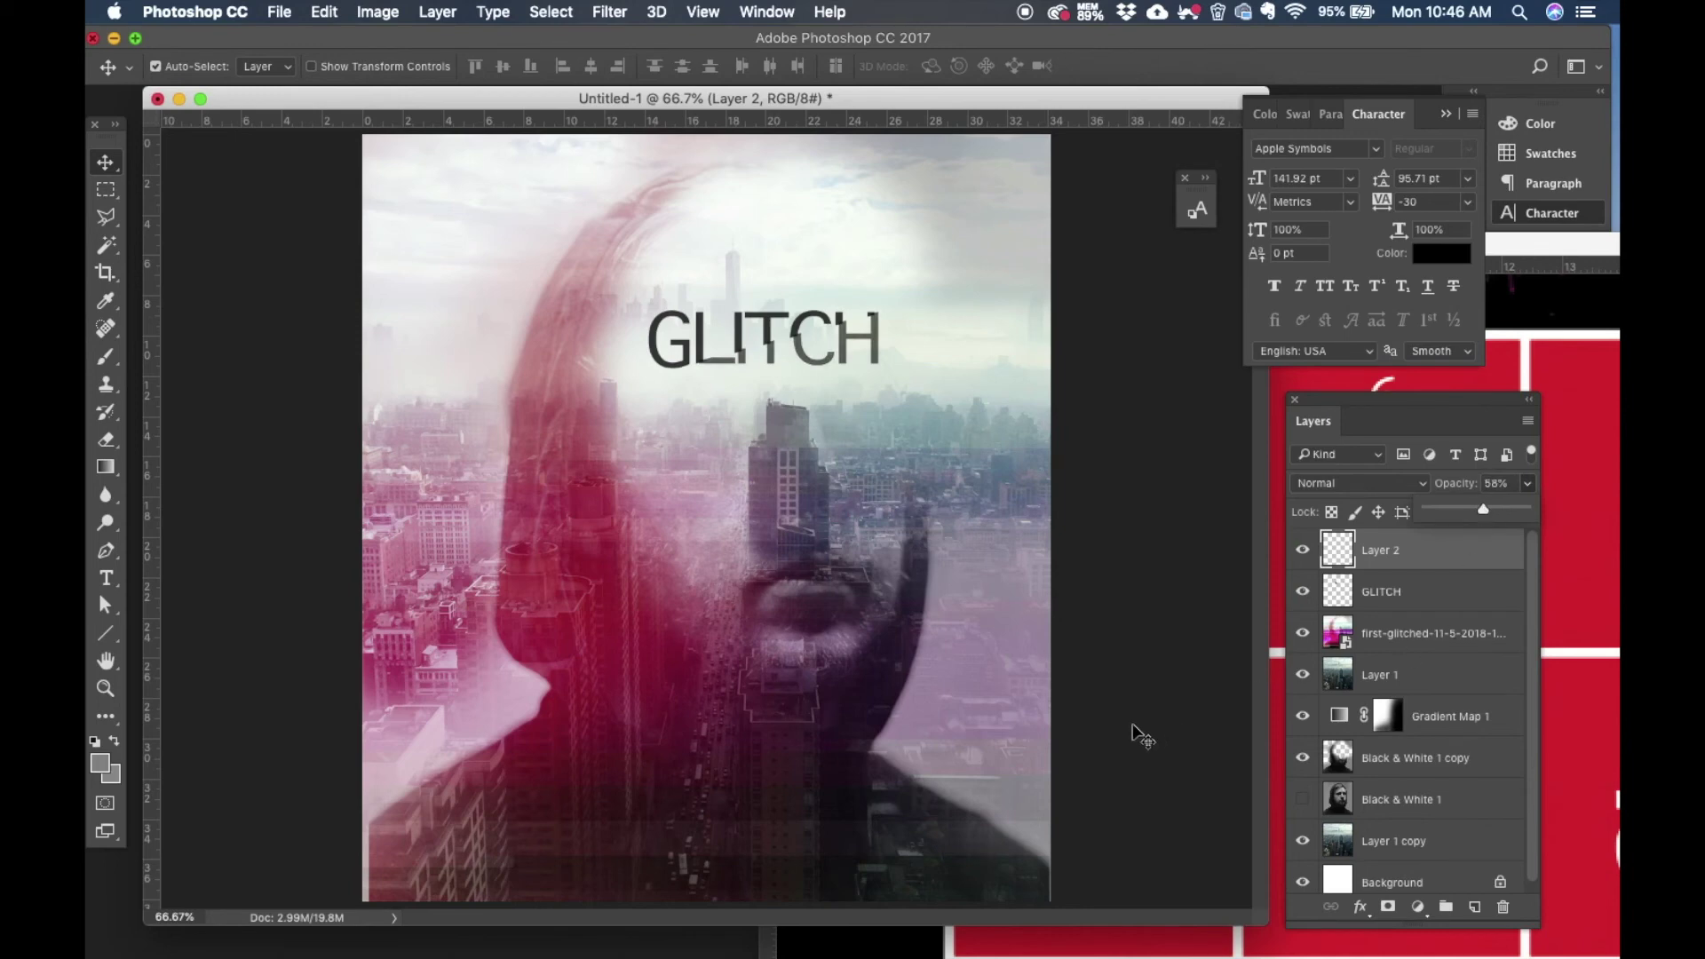
click(885, 681)
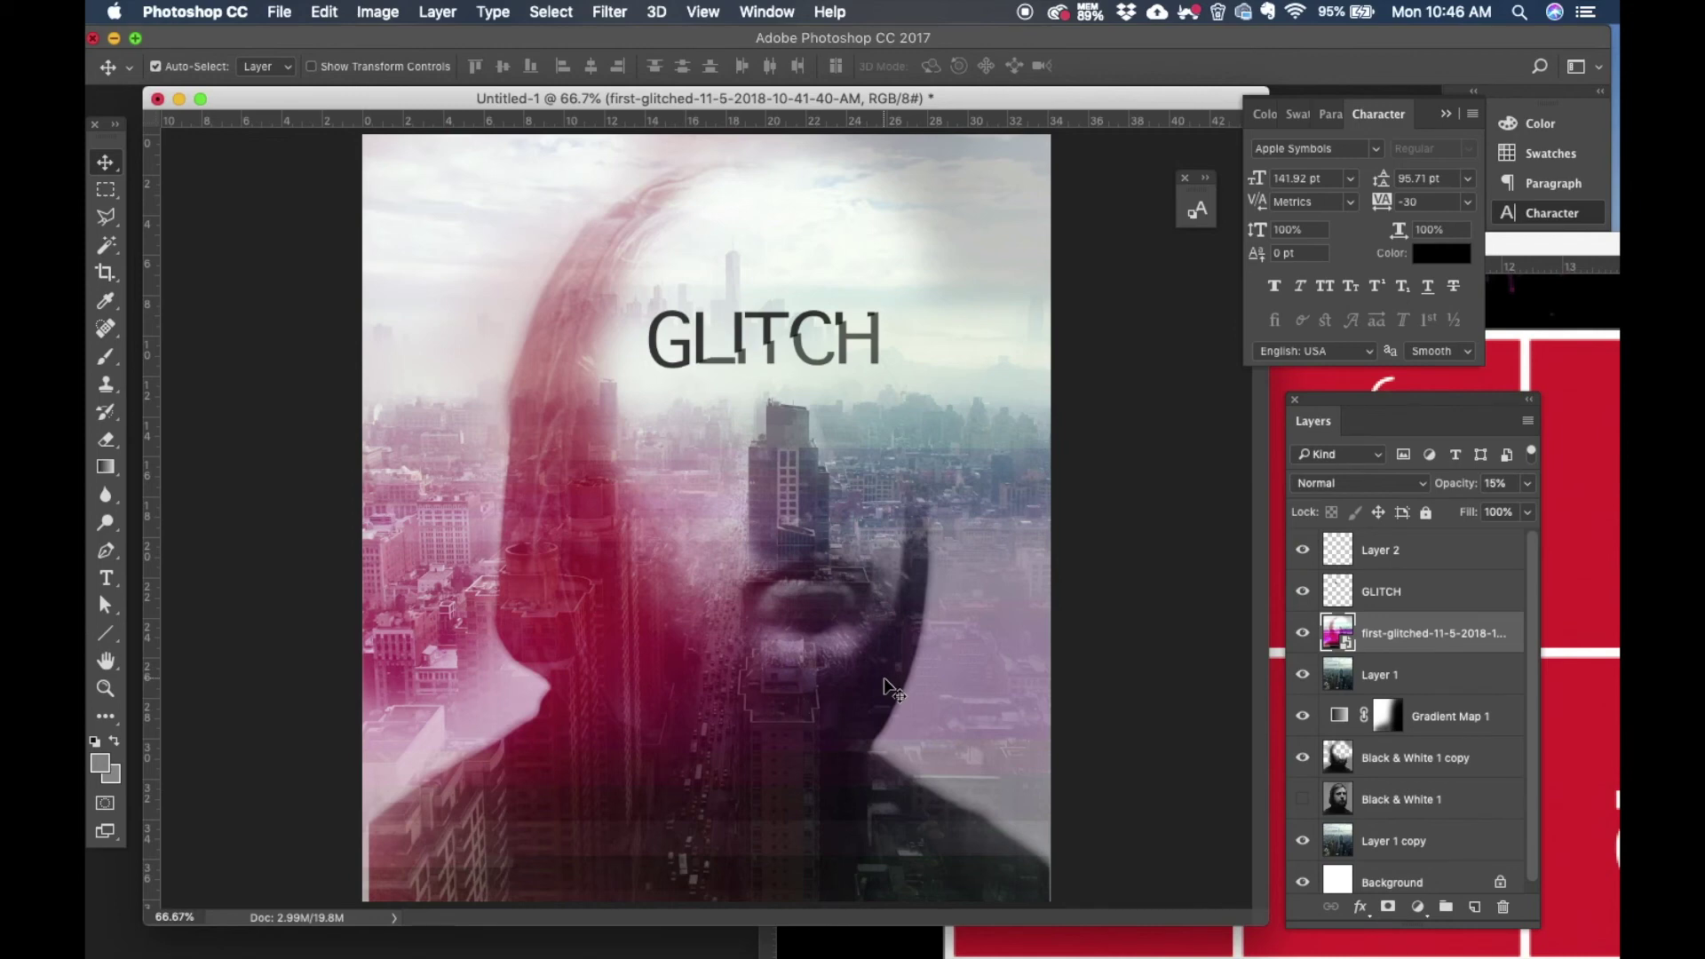
Step: Add a new layer above Layer 2 and sample the pale sky colour
click(1383, 551)
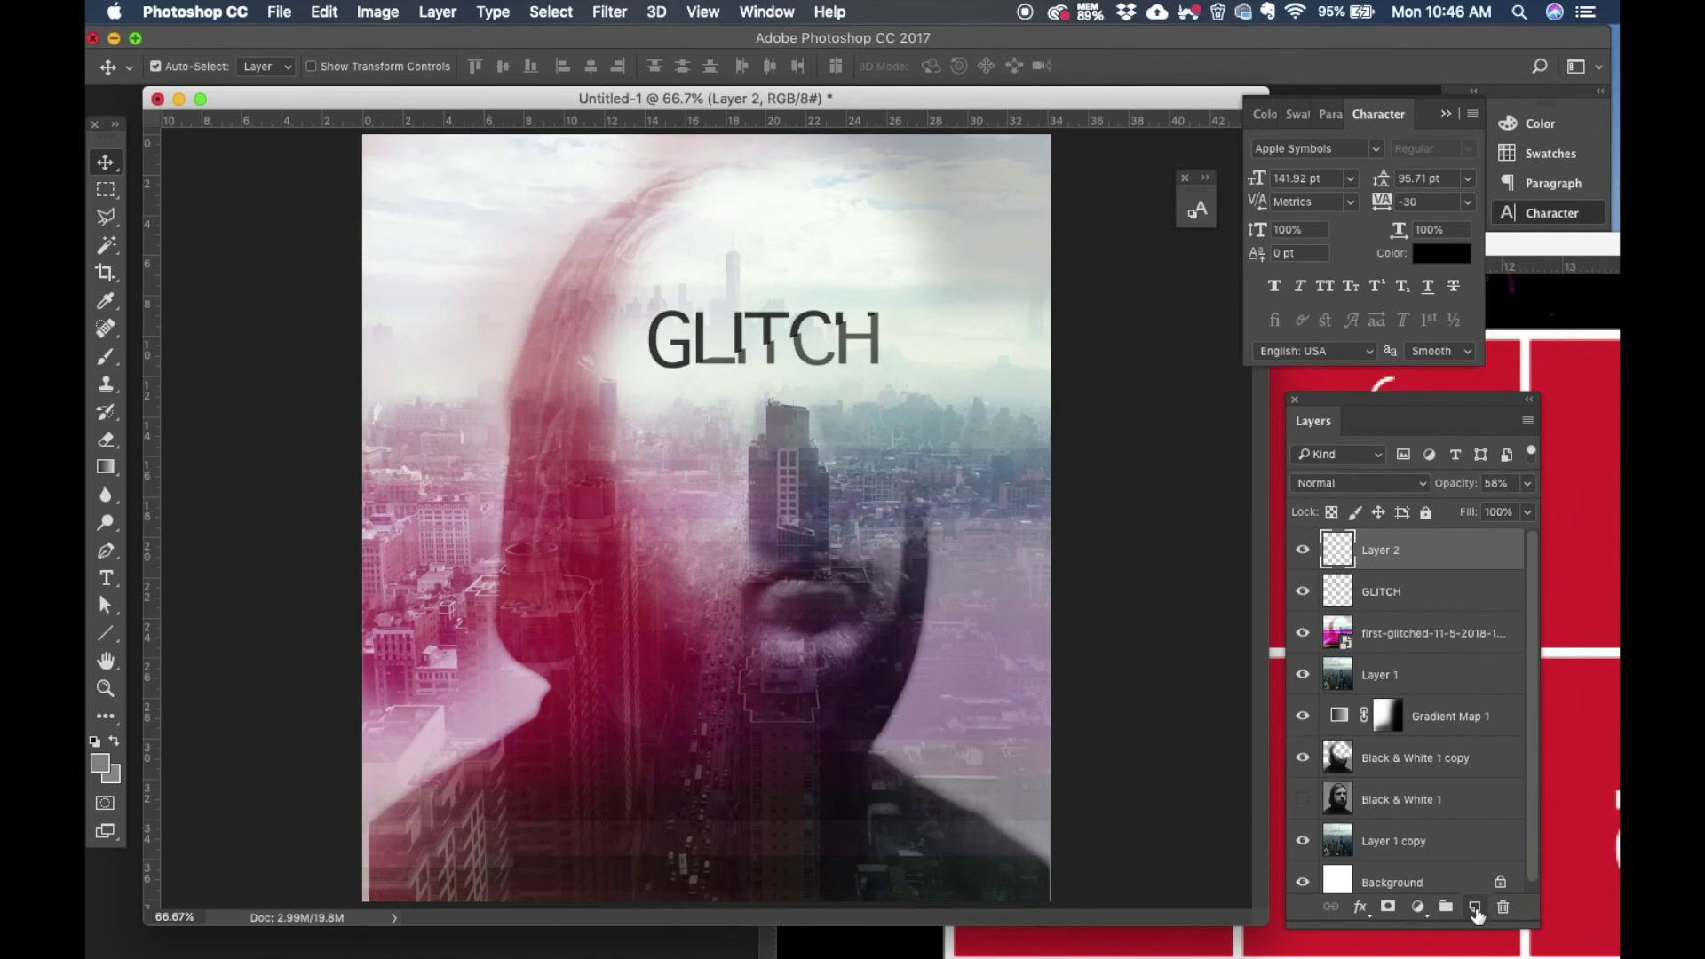
click(1475, 907)
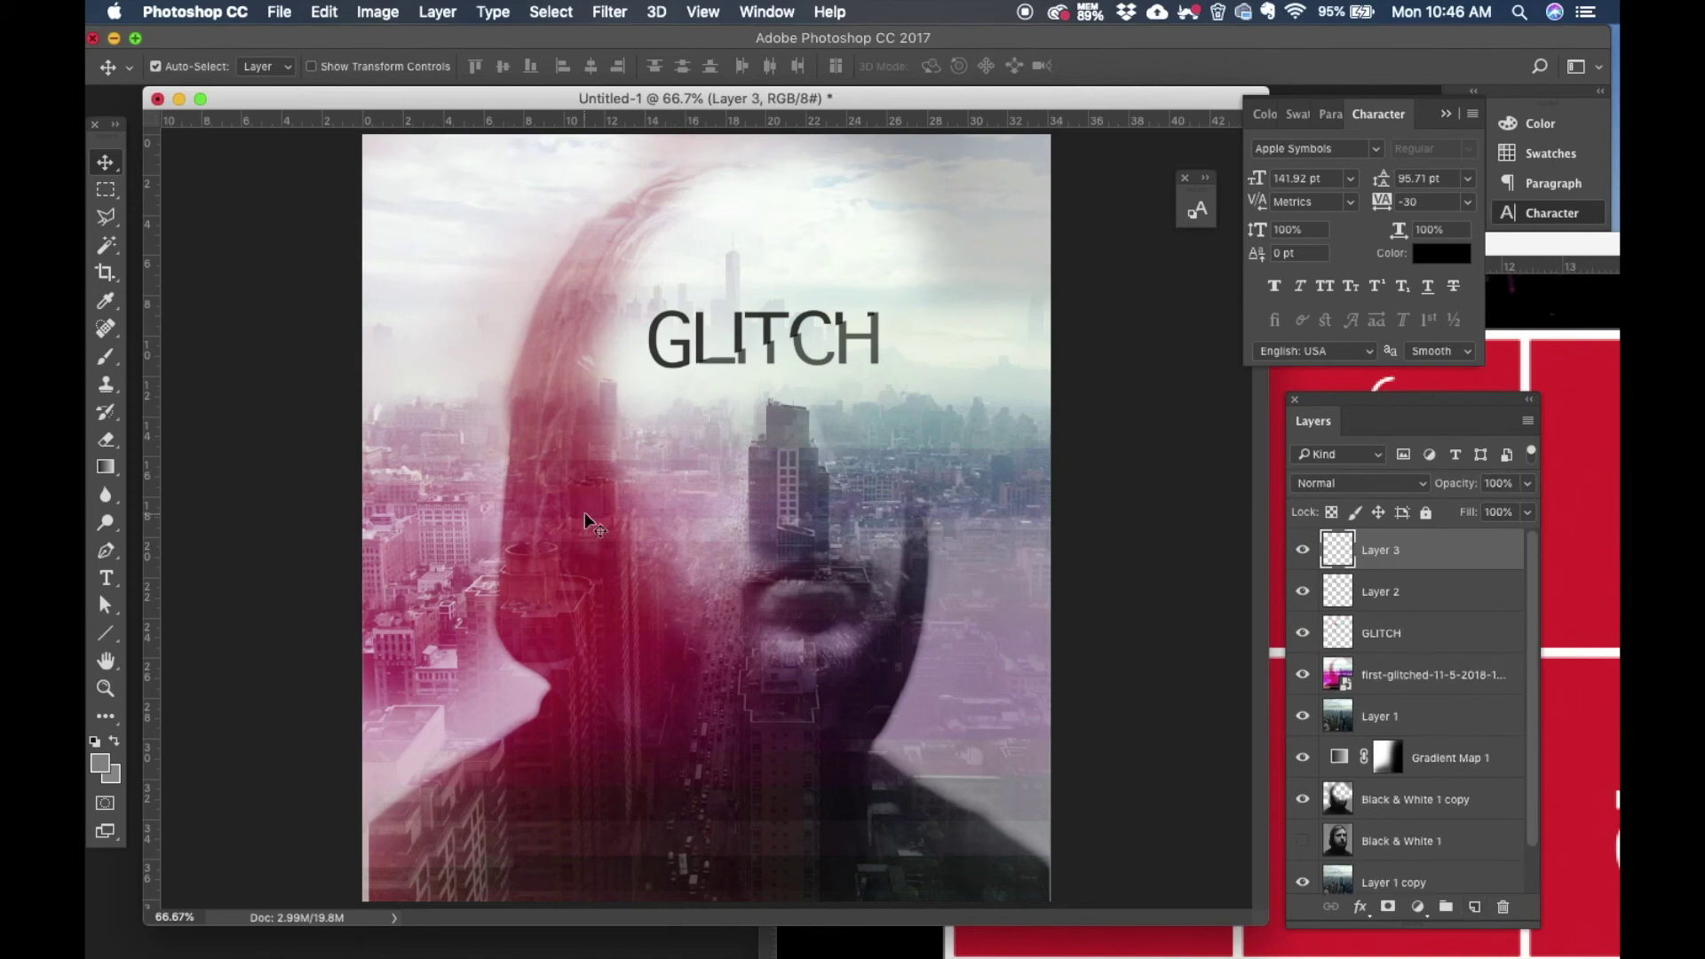
key(b)
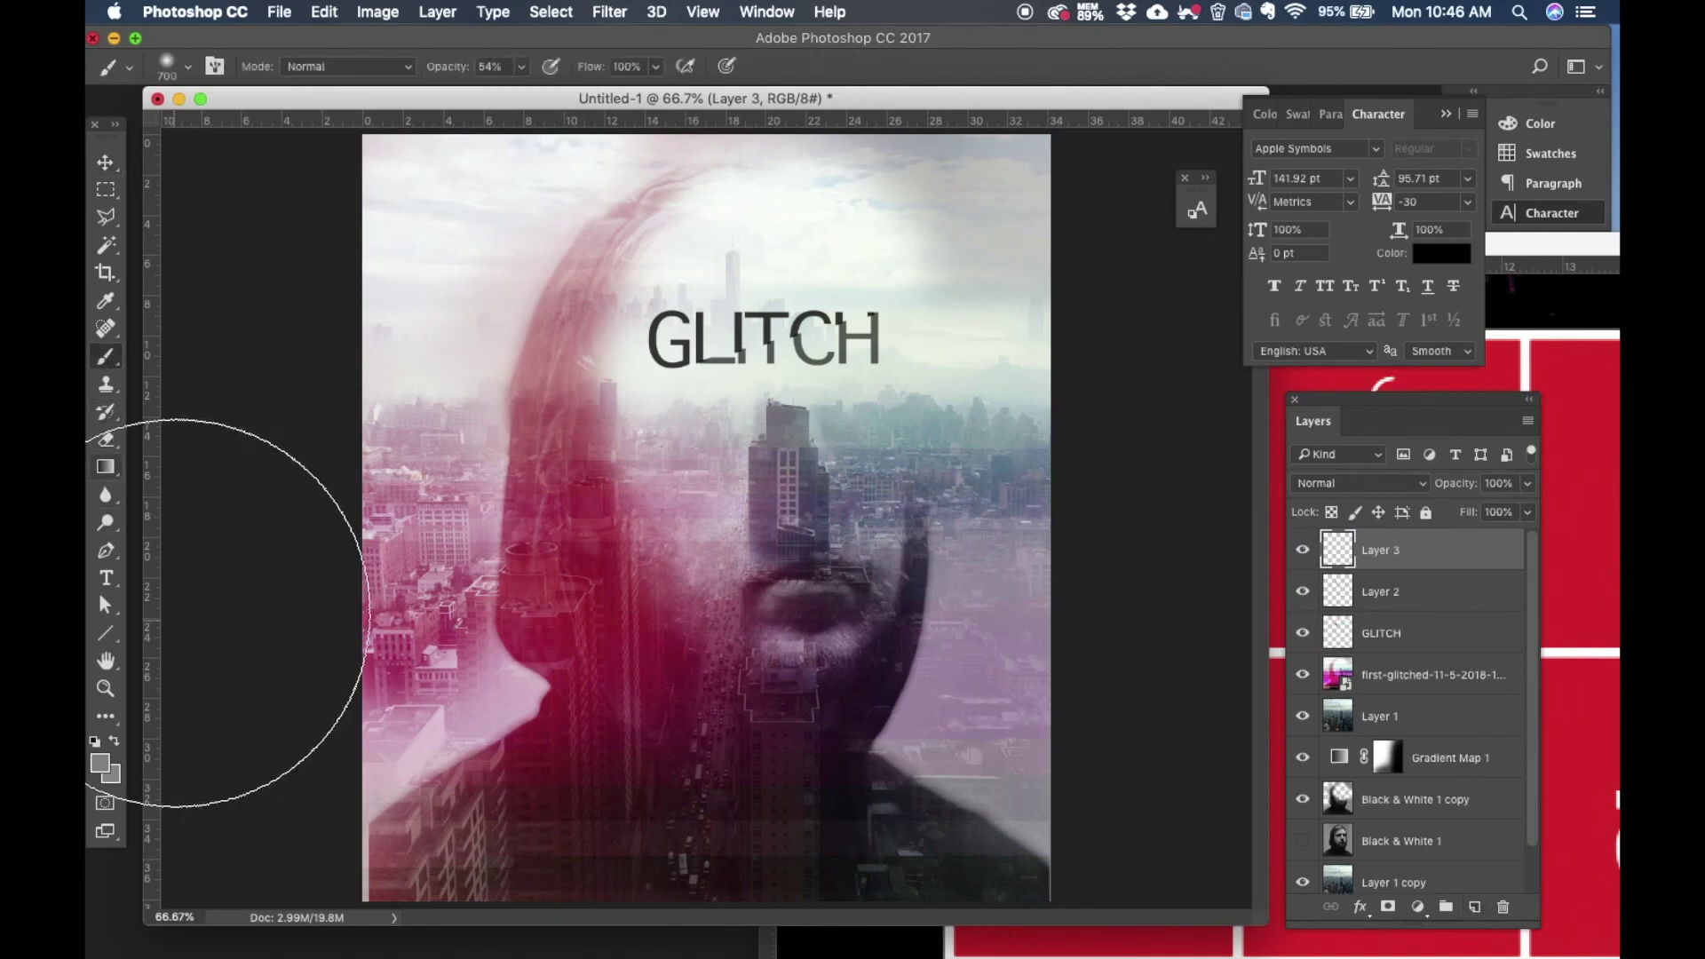
click(106, 302)
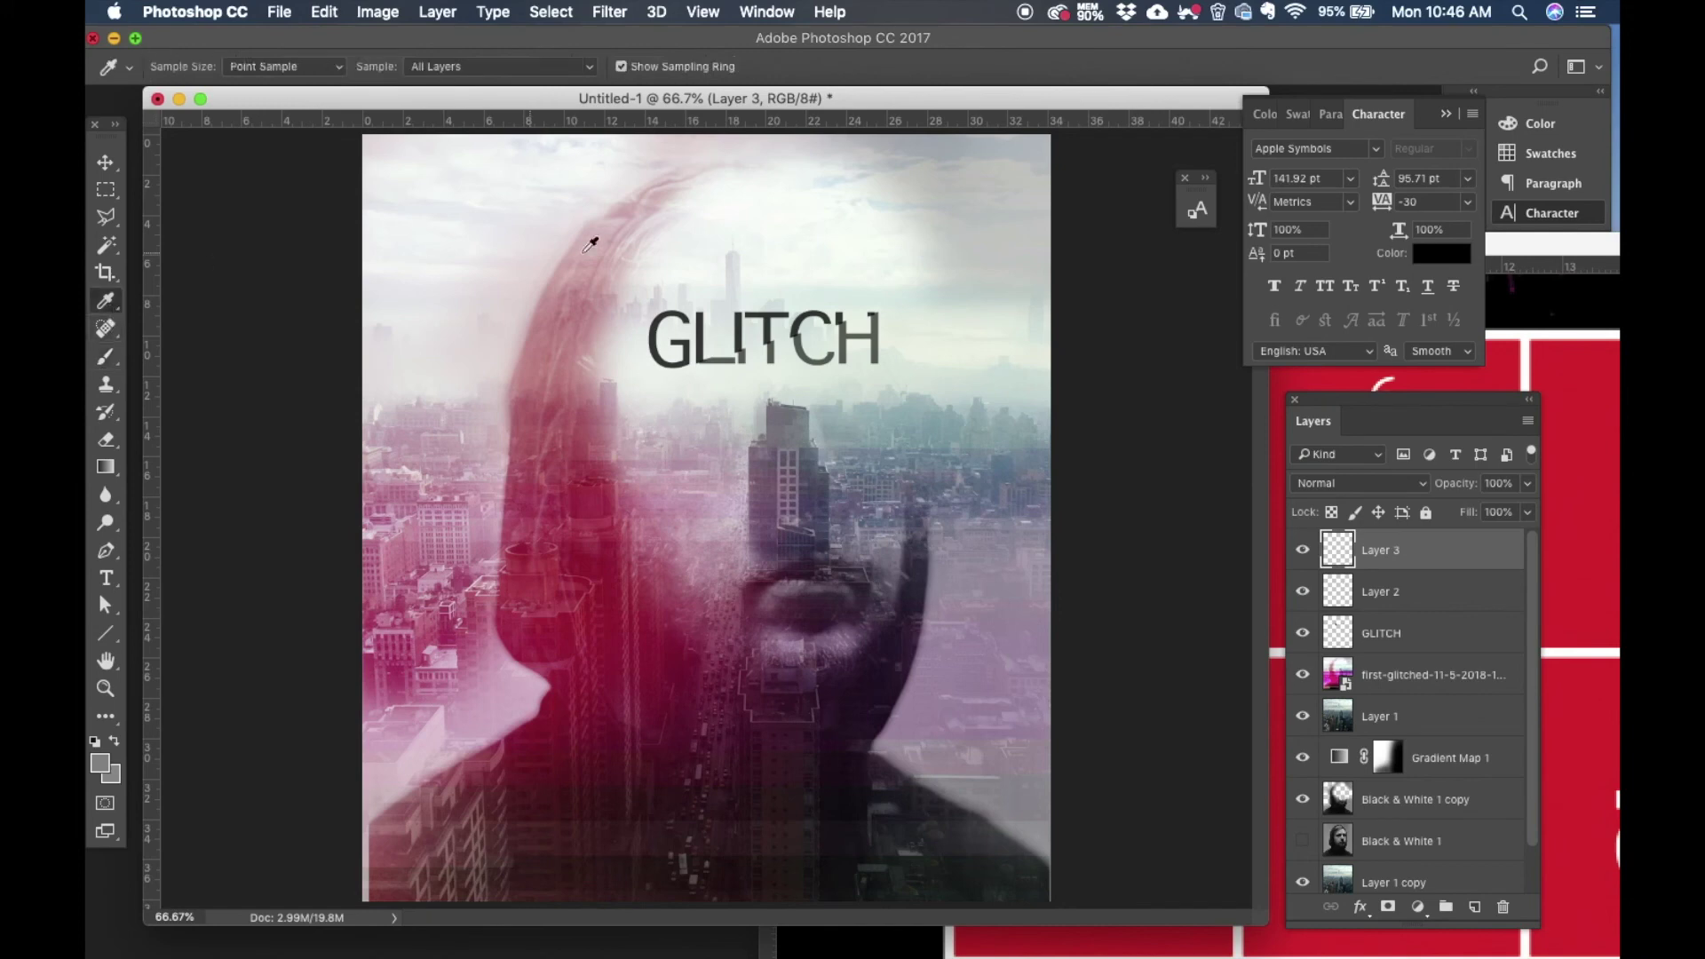
click(781, 297)
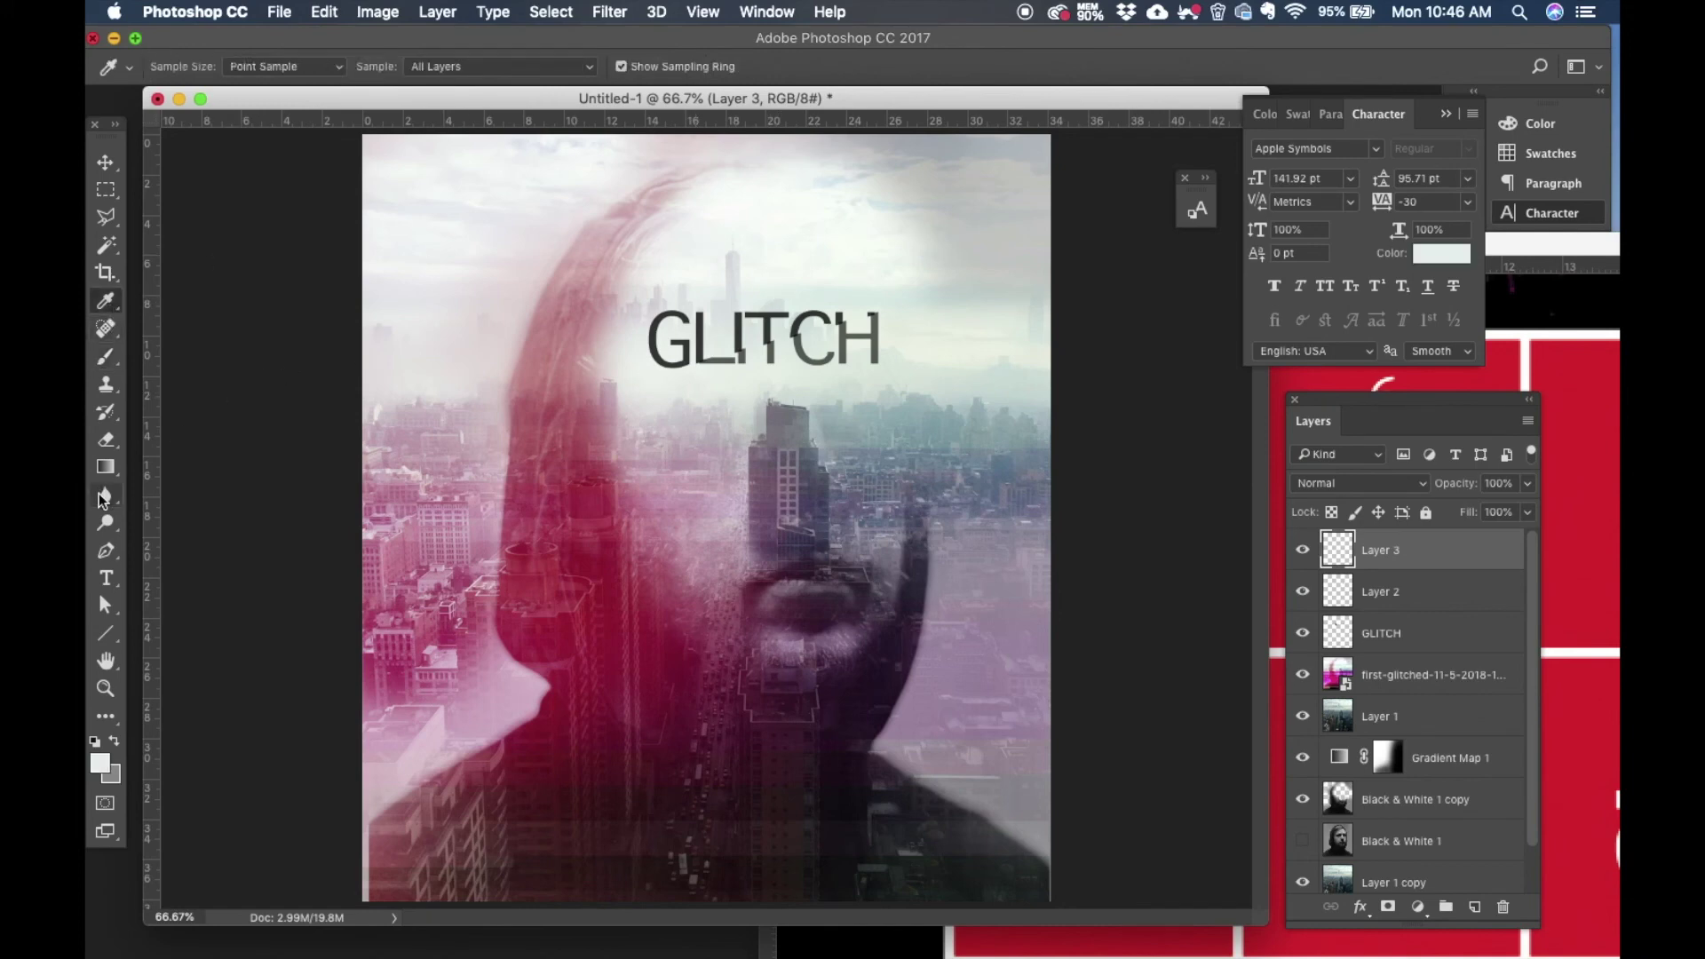
Step: Paint the sky colour over the GLITCH letters with a 150 px soft brush
click(106, 356)
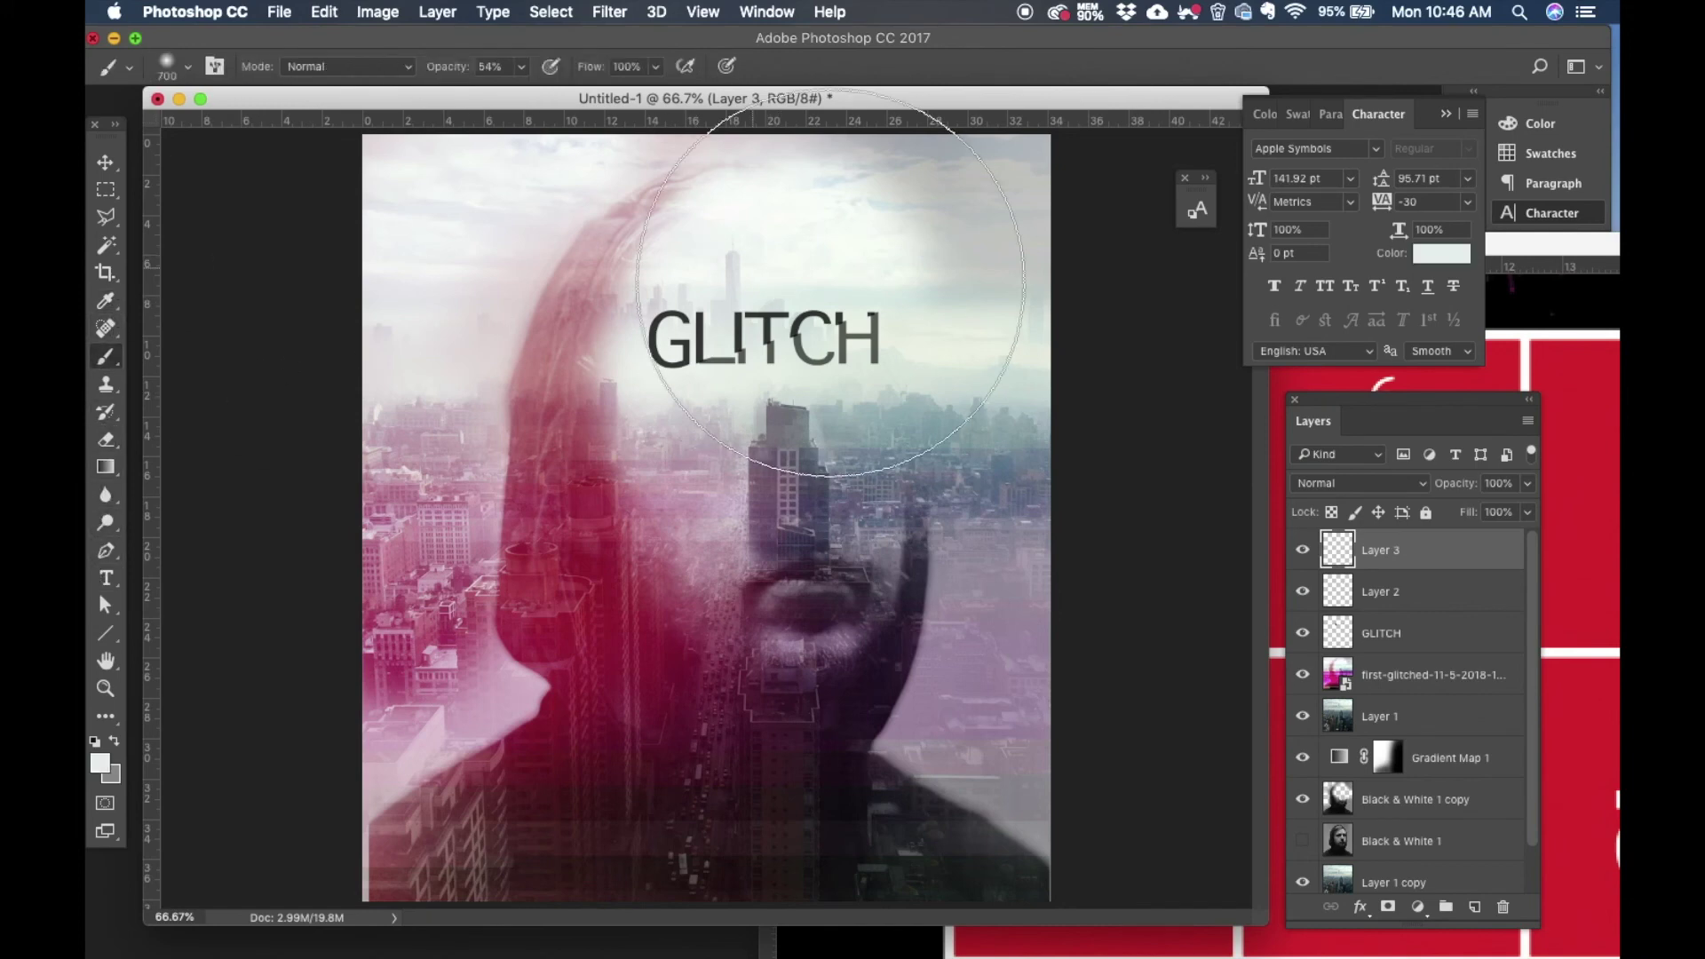
key(bracketleft)
key(bracketleft)
key(bracketleft)
key(bracketleft)
key(bracketleft)
key(bracketleft)
key(bracketleft)
key(bracketleft)
key(bracketleft)
key(bracketleft)
key(bracketleft)
key(bracketleft)
key(bracketleft)
key(bracketleft)
key(bracketleft)
key(bracketleft)
key(bracketleft)
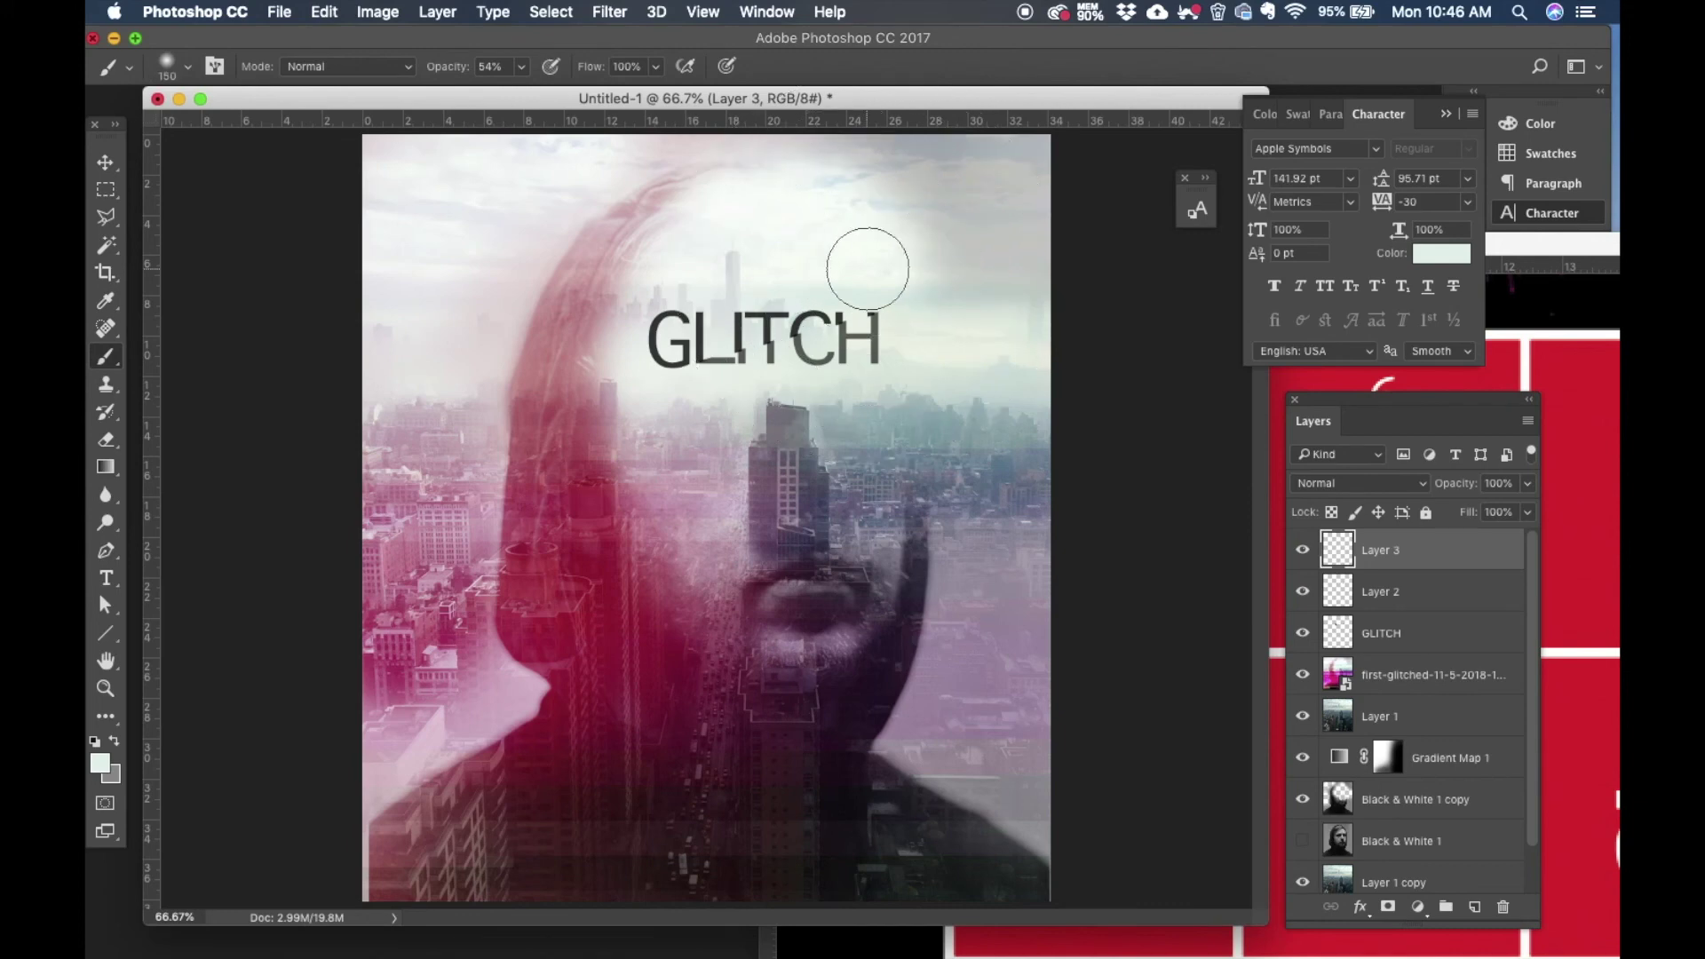
mouse_move(810, 293)
mouse_down()
mouse_move(780, 305)
mouse_move(831, 227)
mouse_up()
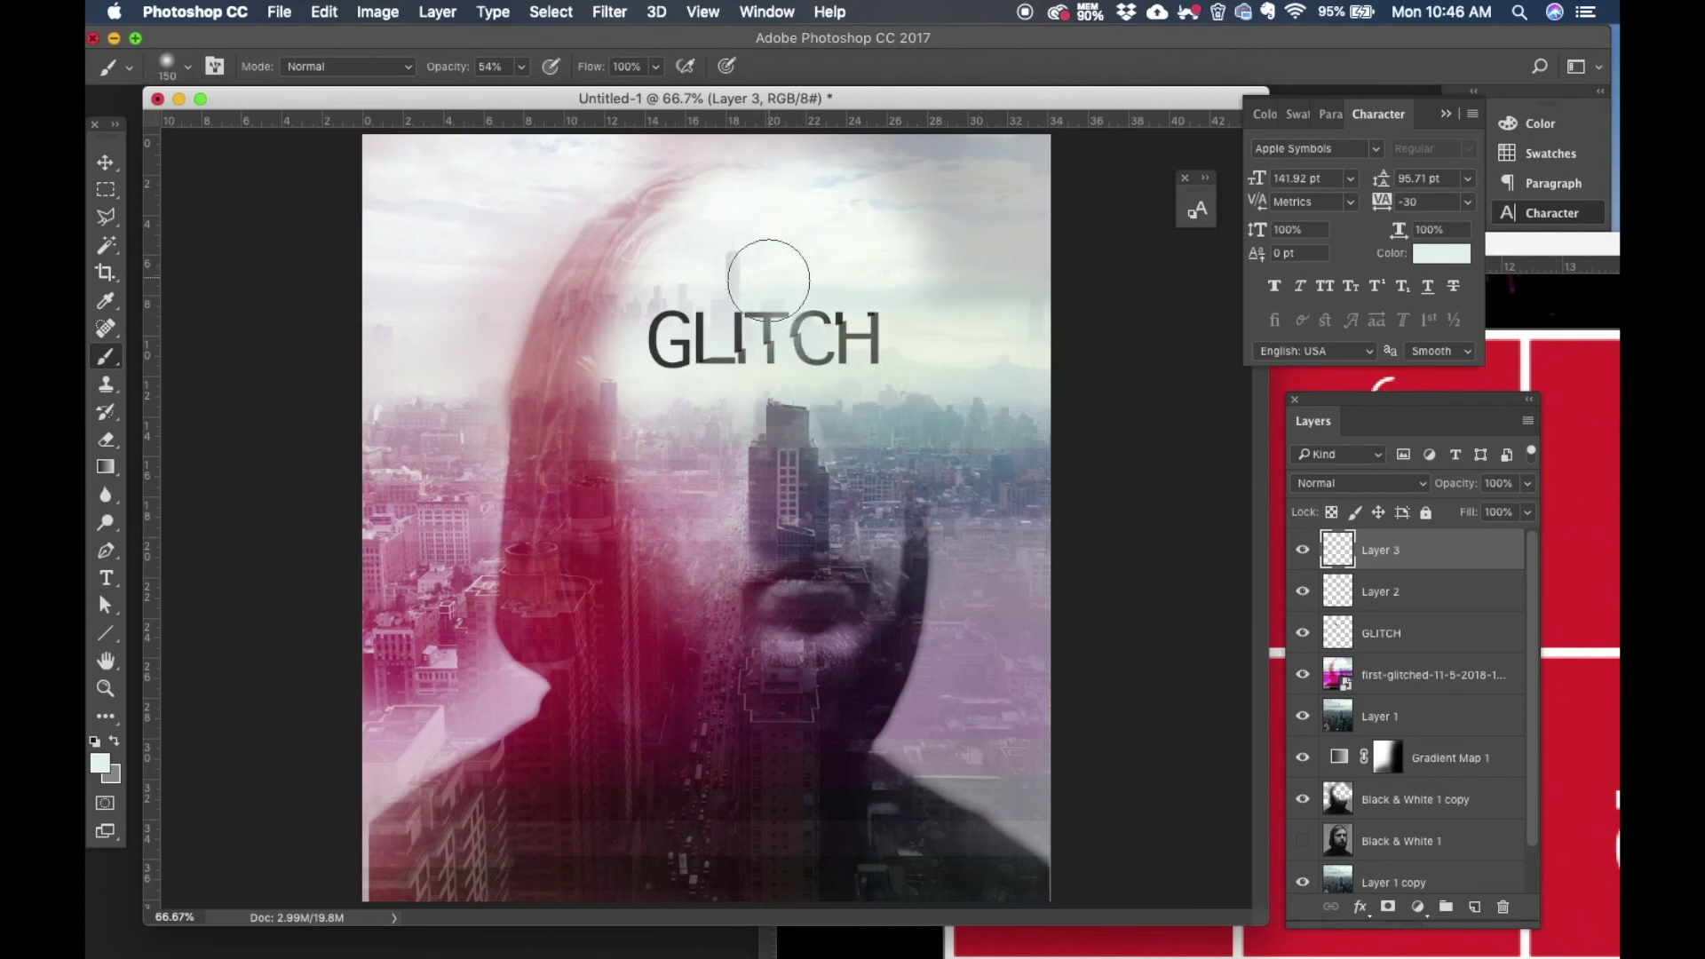
mouse_move(770, 280)
mouse_down()
mouse_move(709, 328)
mouse_move(714, 347)
mouse_up()
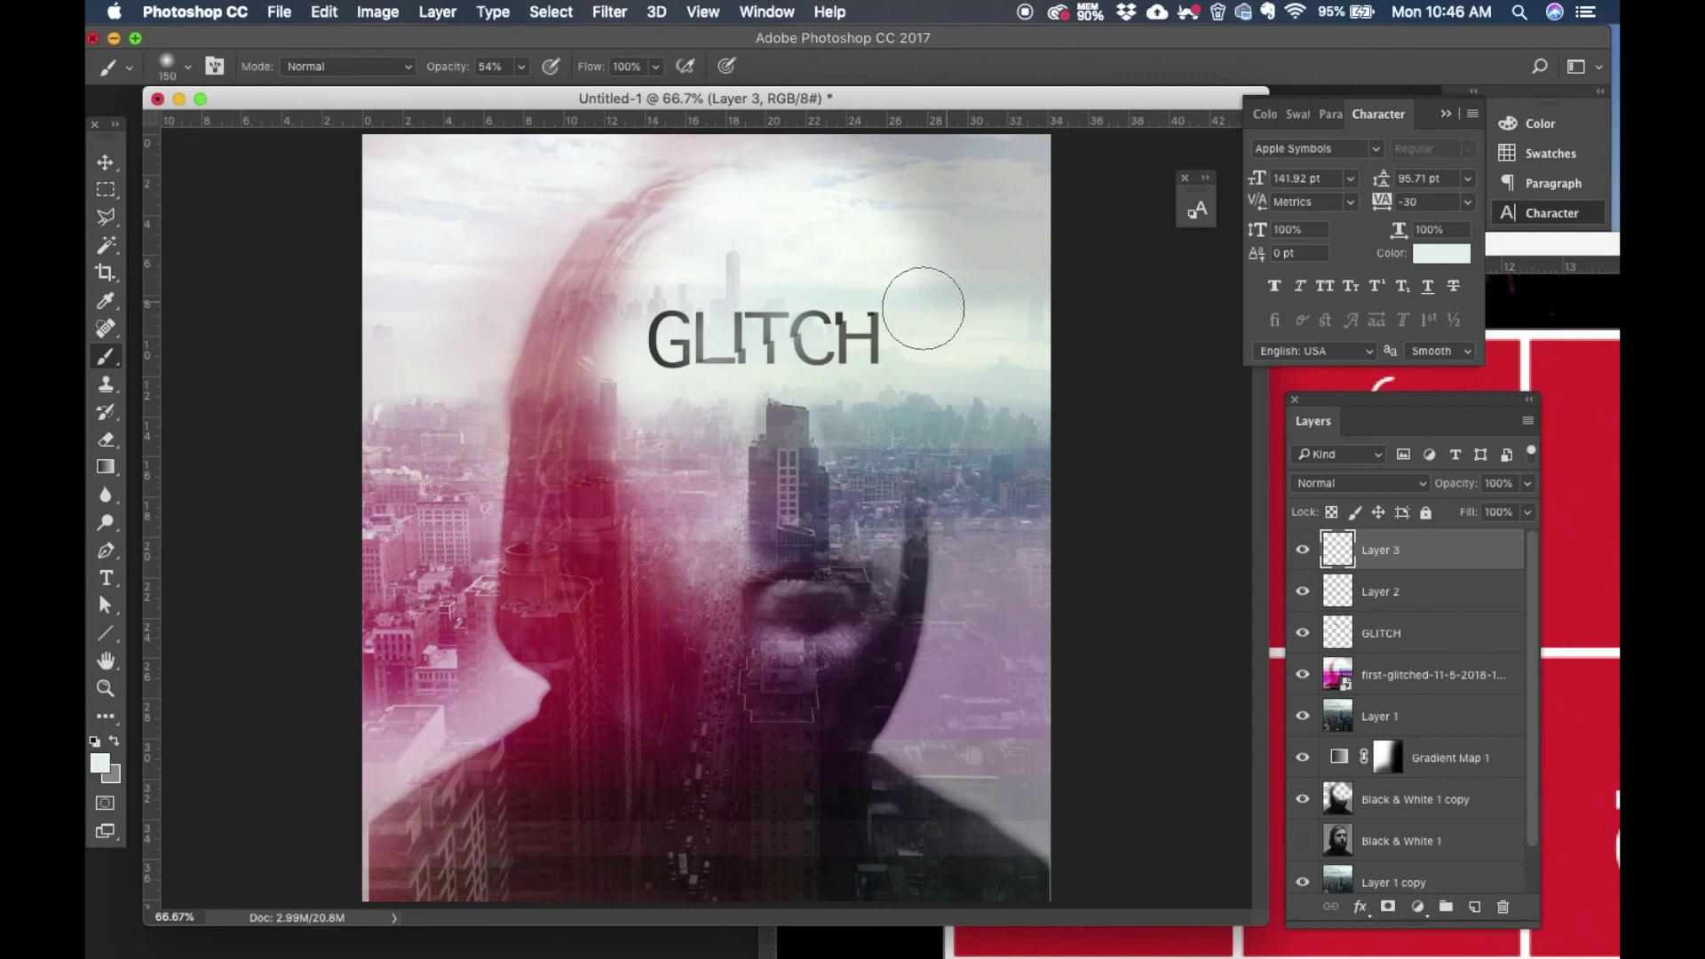
drag(613, 343, 629, 343)
Step: Dab pale colour on the G and shrink the GLITCH title to about 74%
click(629, 343)
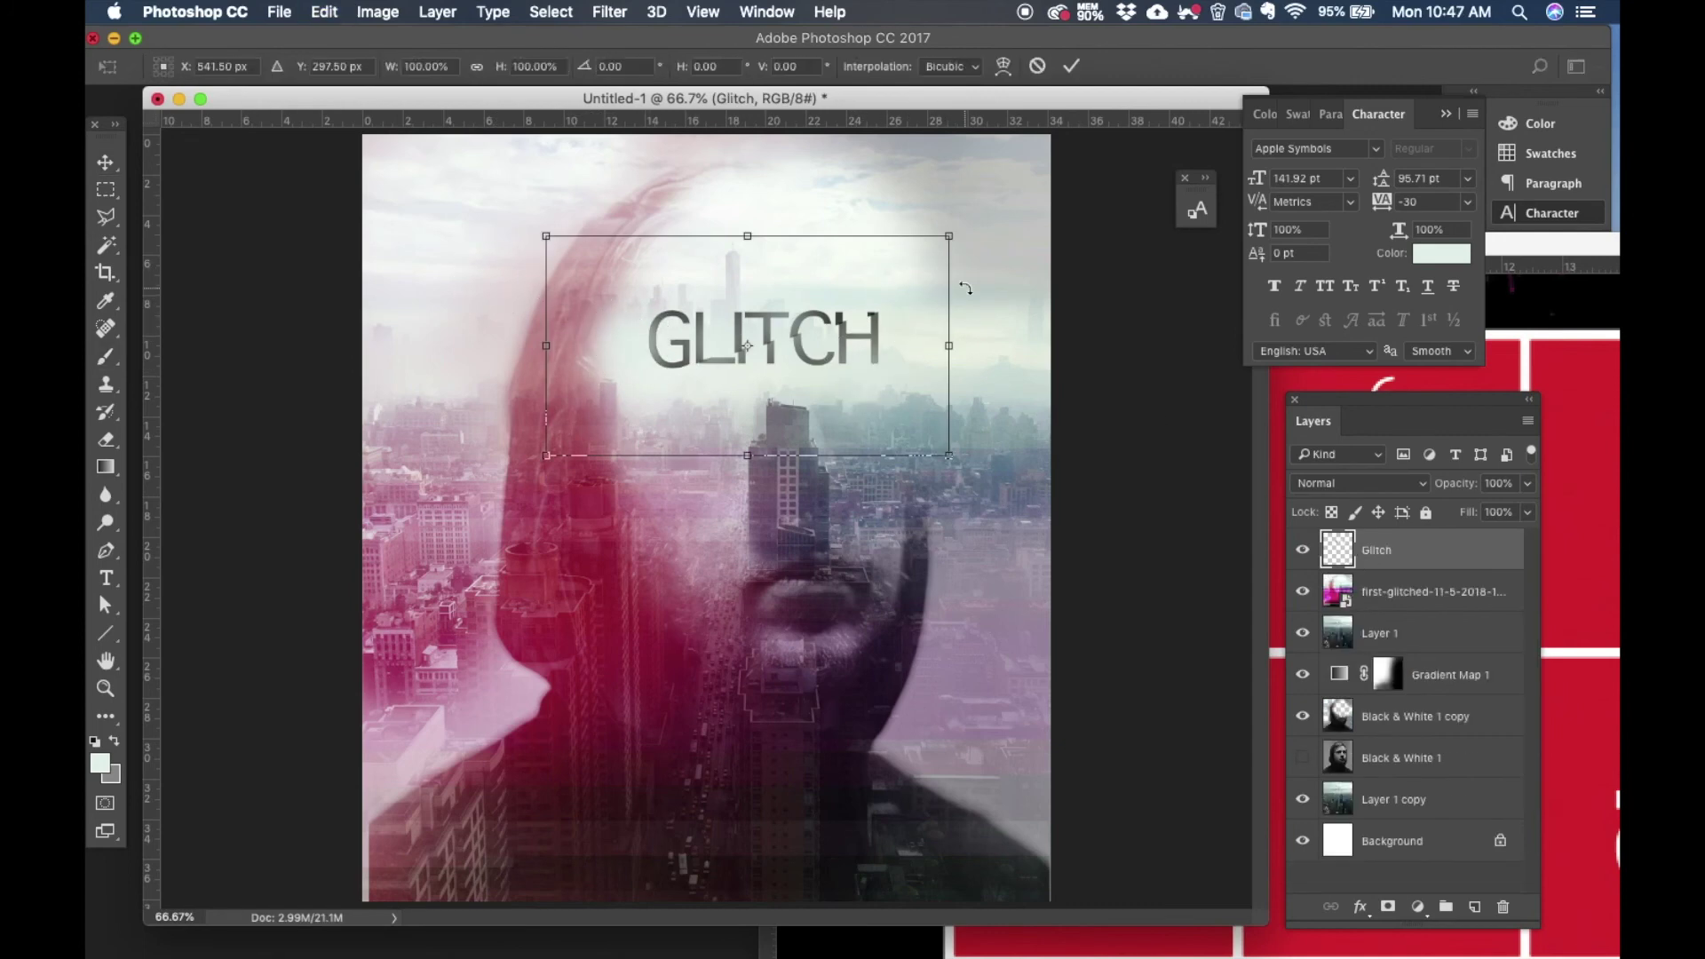
drag(953, 236, 844, 291)
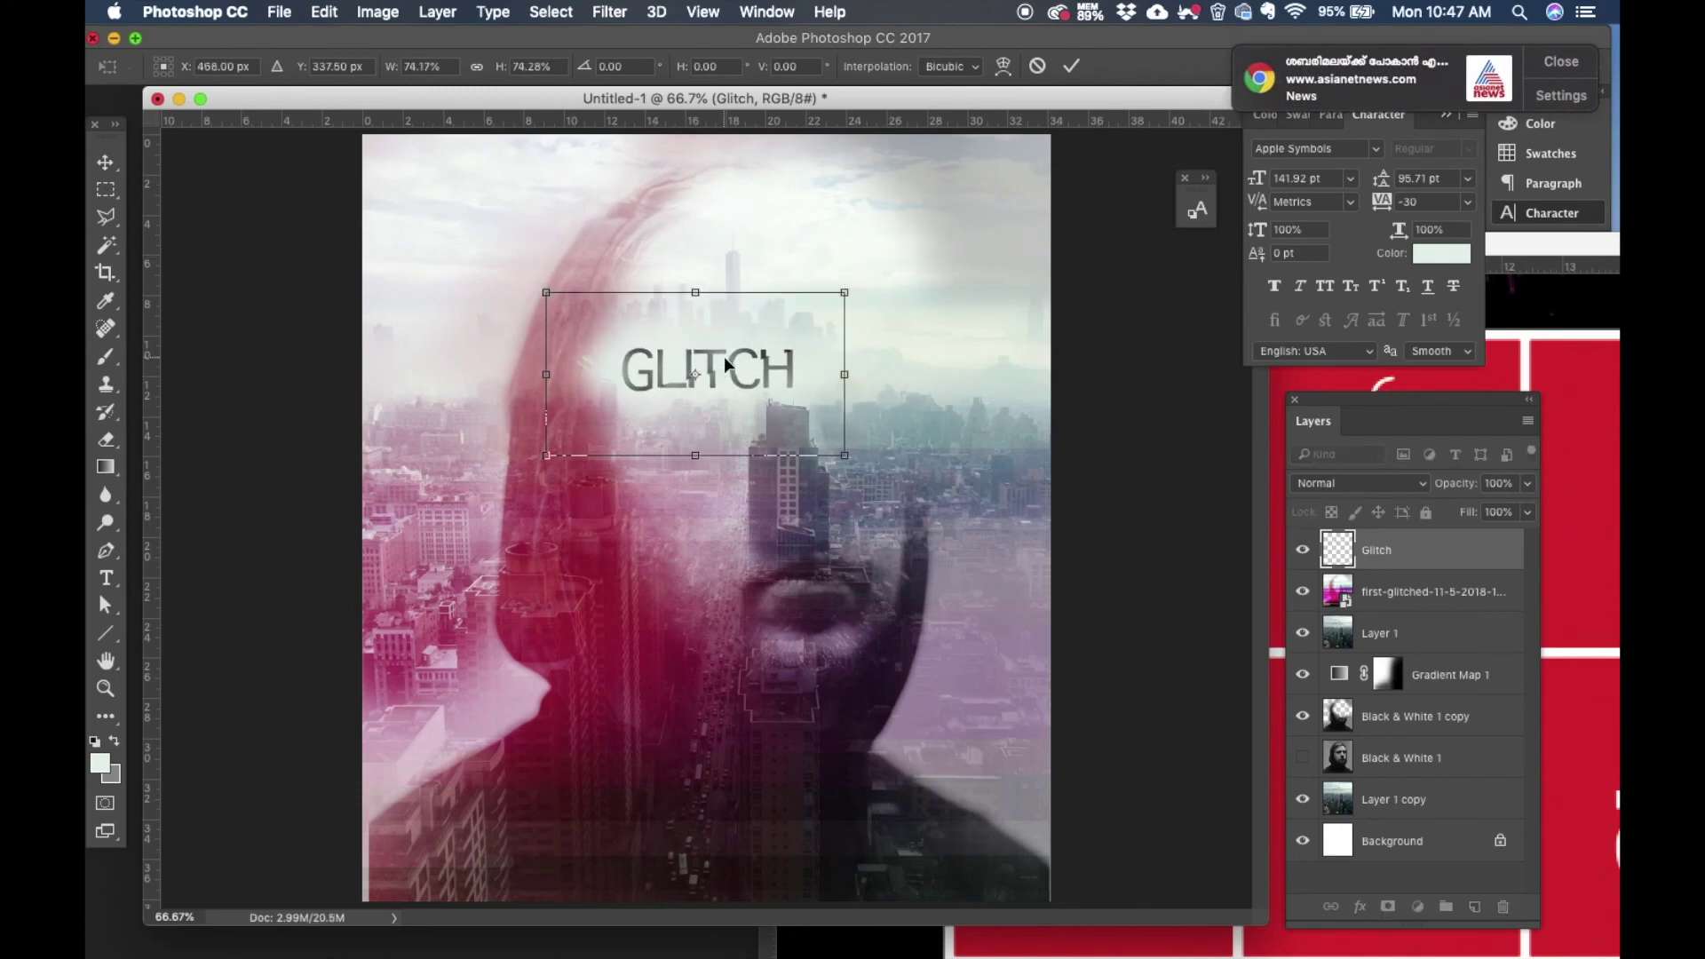
drag(723, 355, 769, 349)
key(Return)
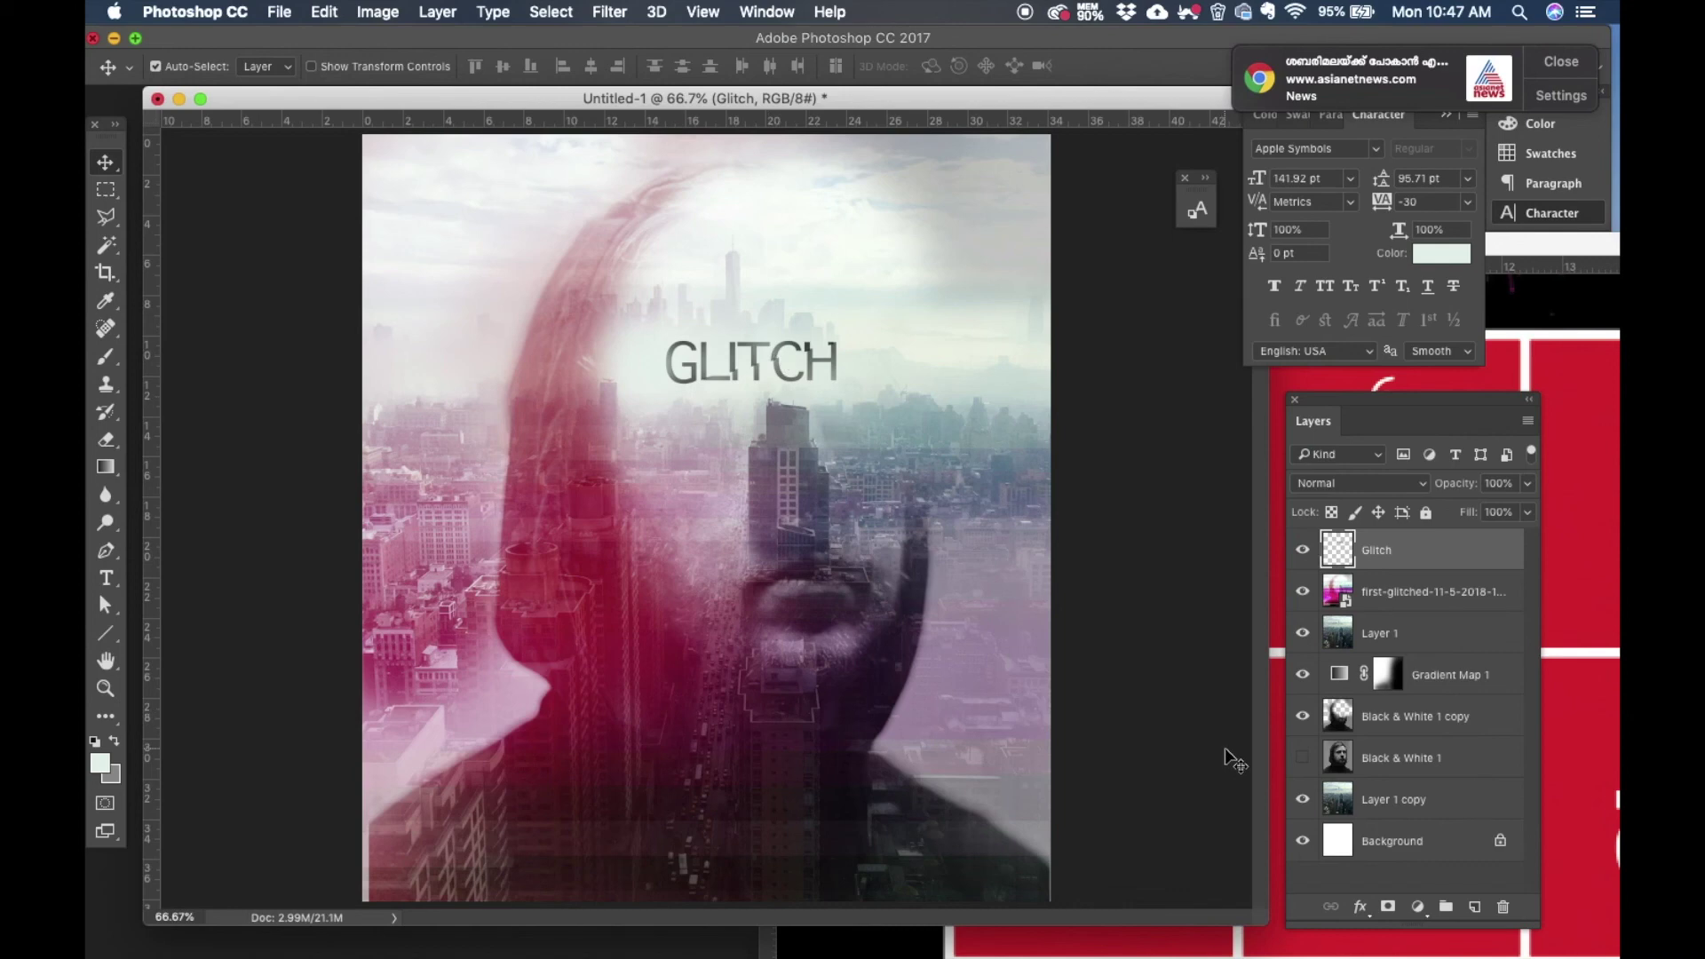
Step: Centre the Glitch title horizontally on the poster and erase a small dab from it
super+click(1384, 843)
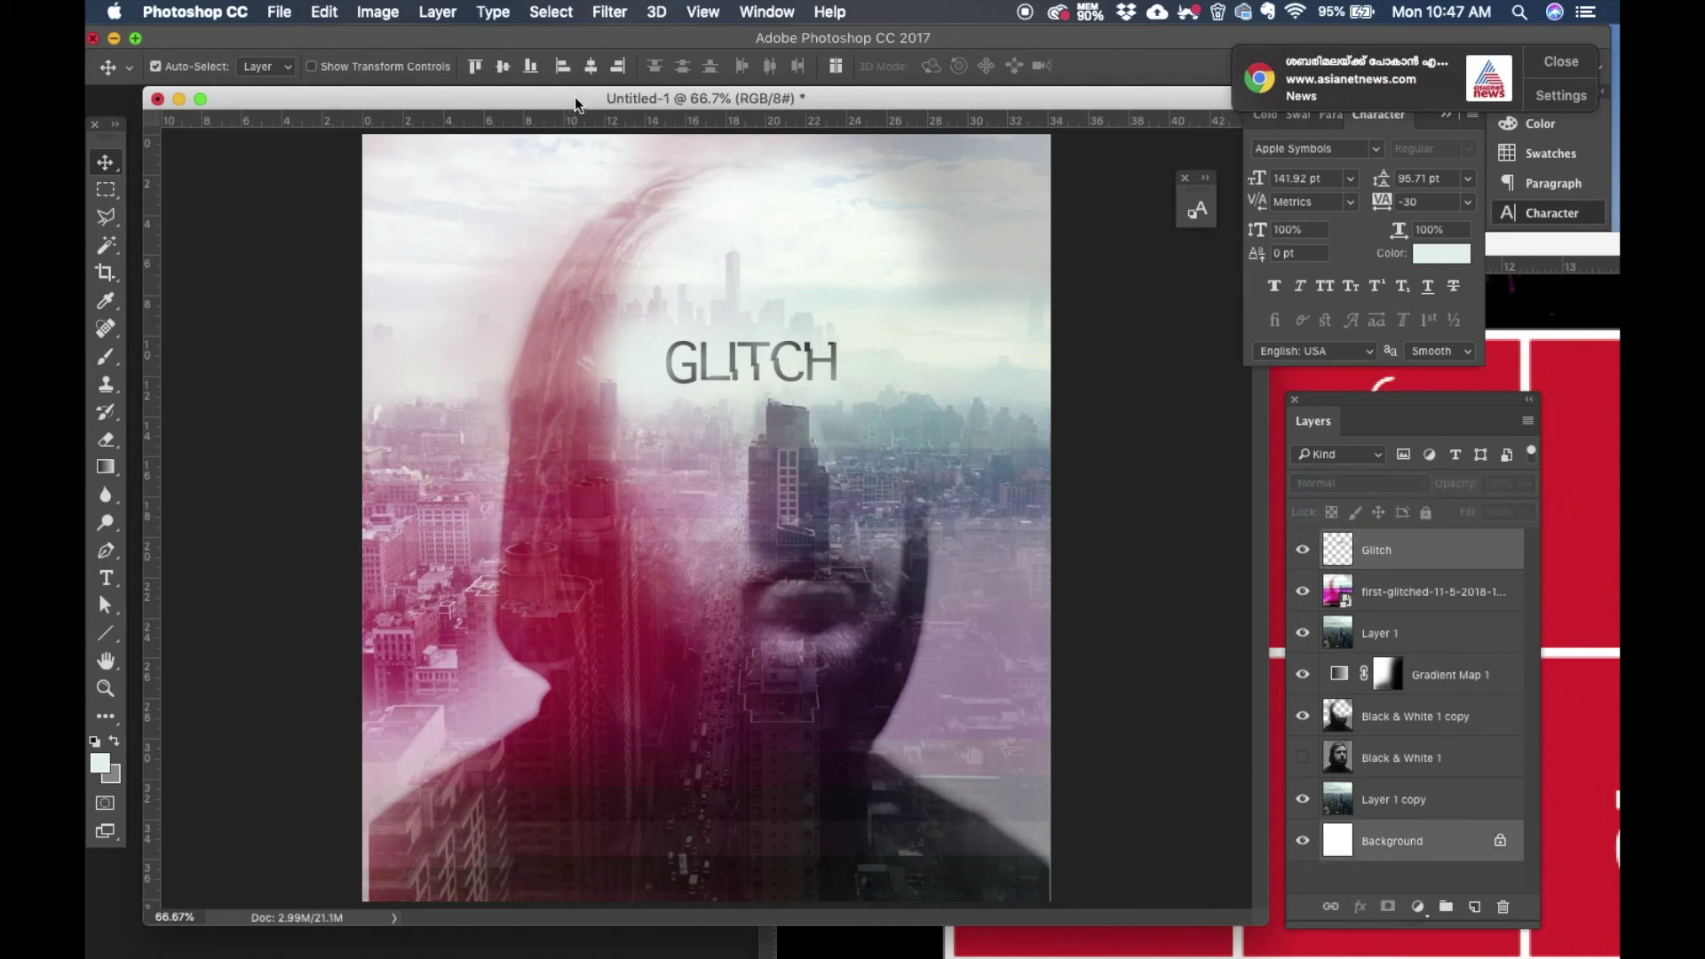
click(590, 66)
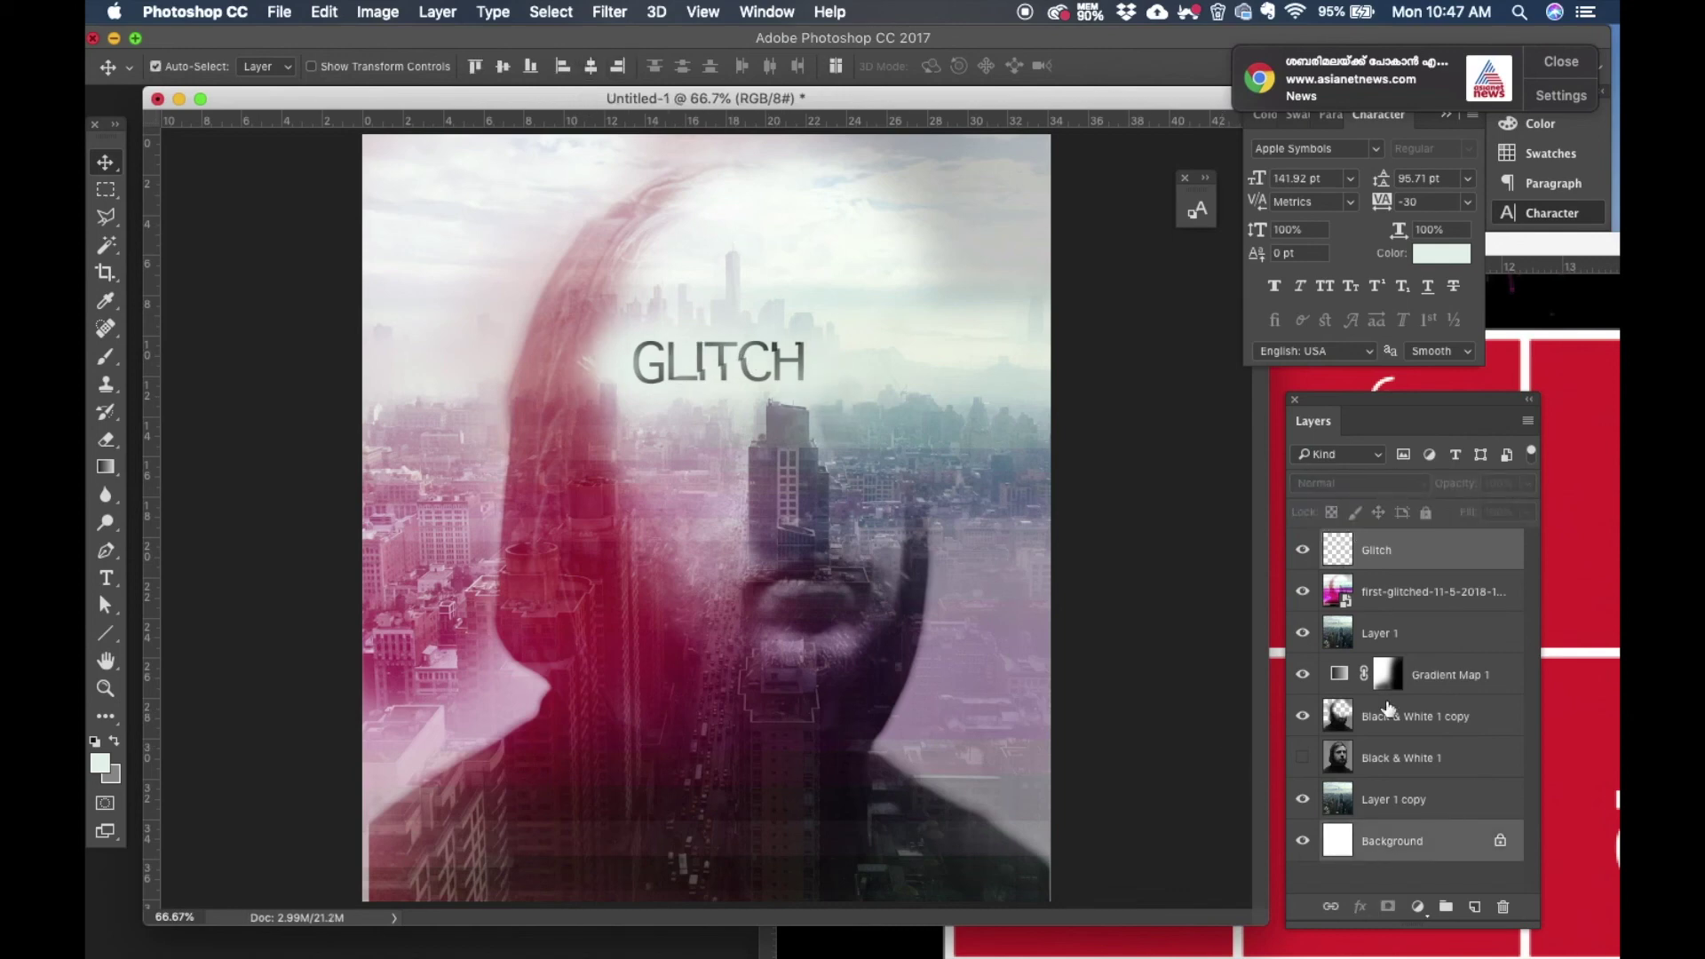
click(1422, 569)
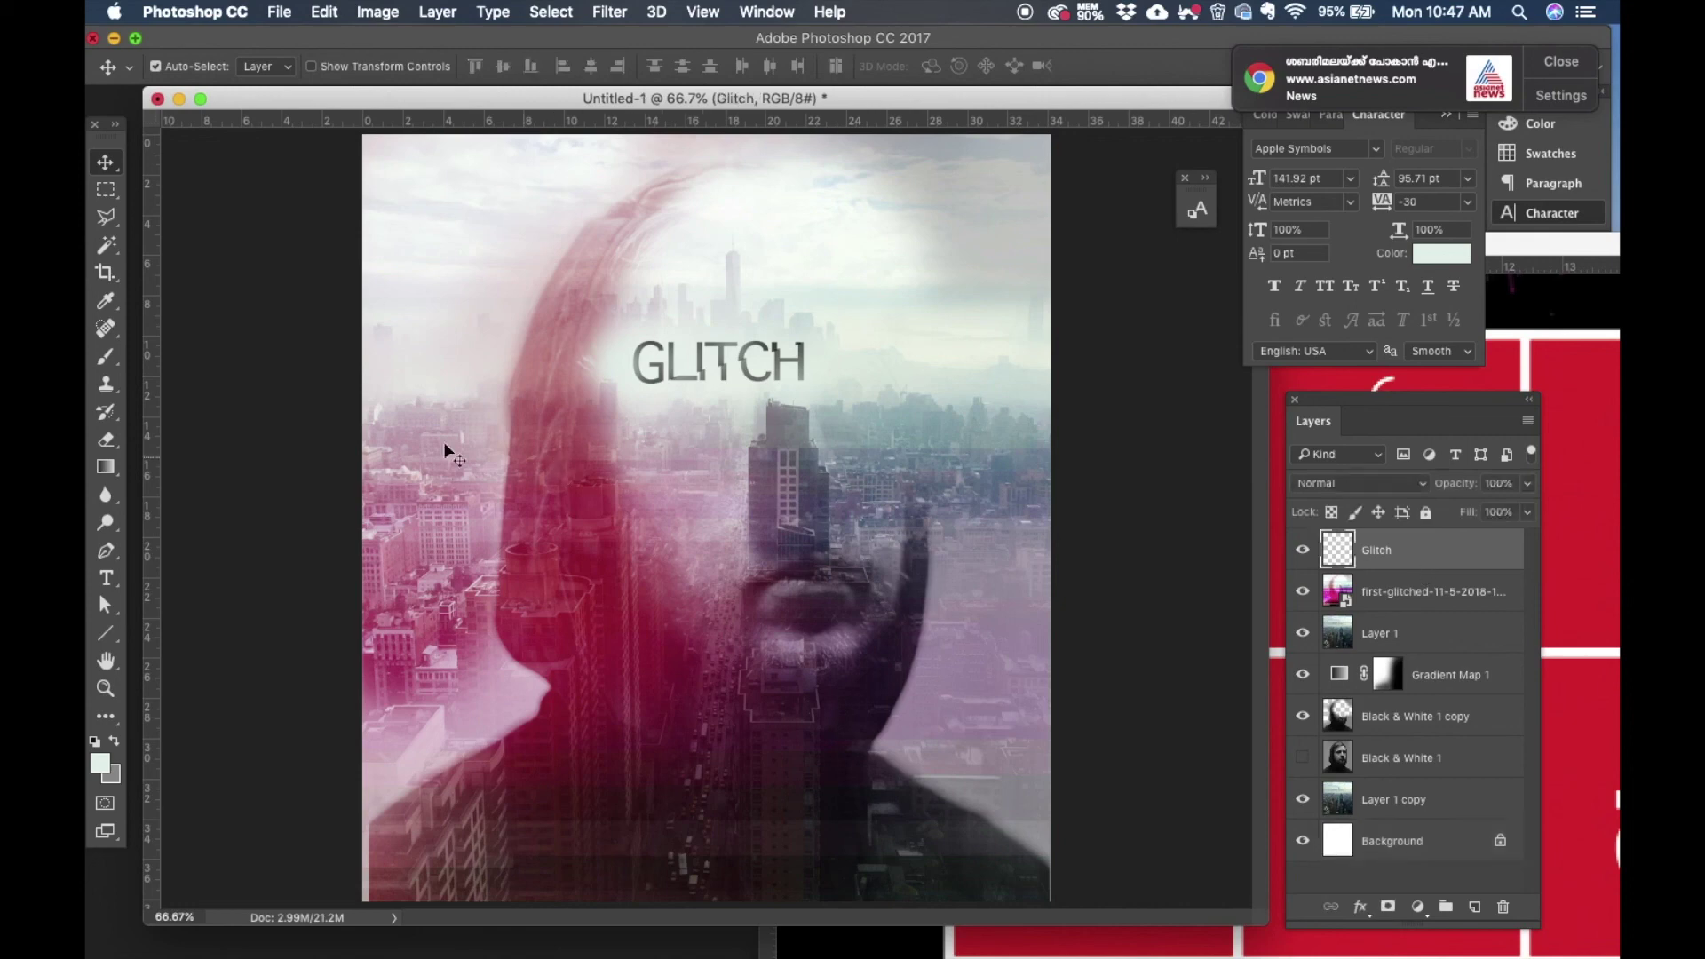
click(107, 441)
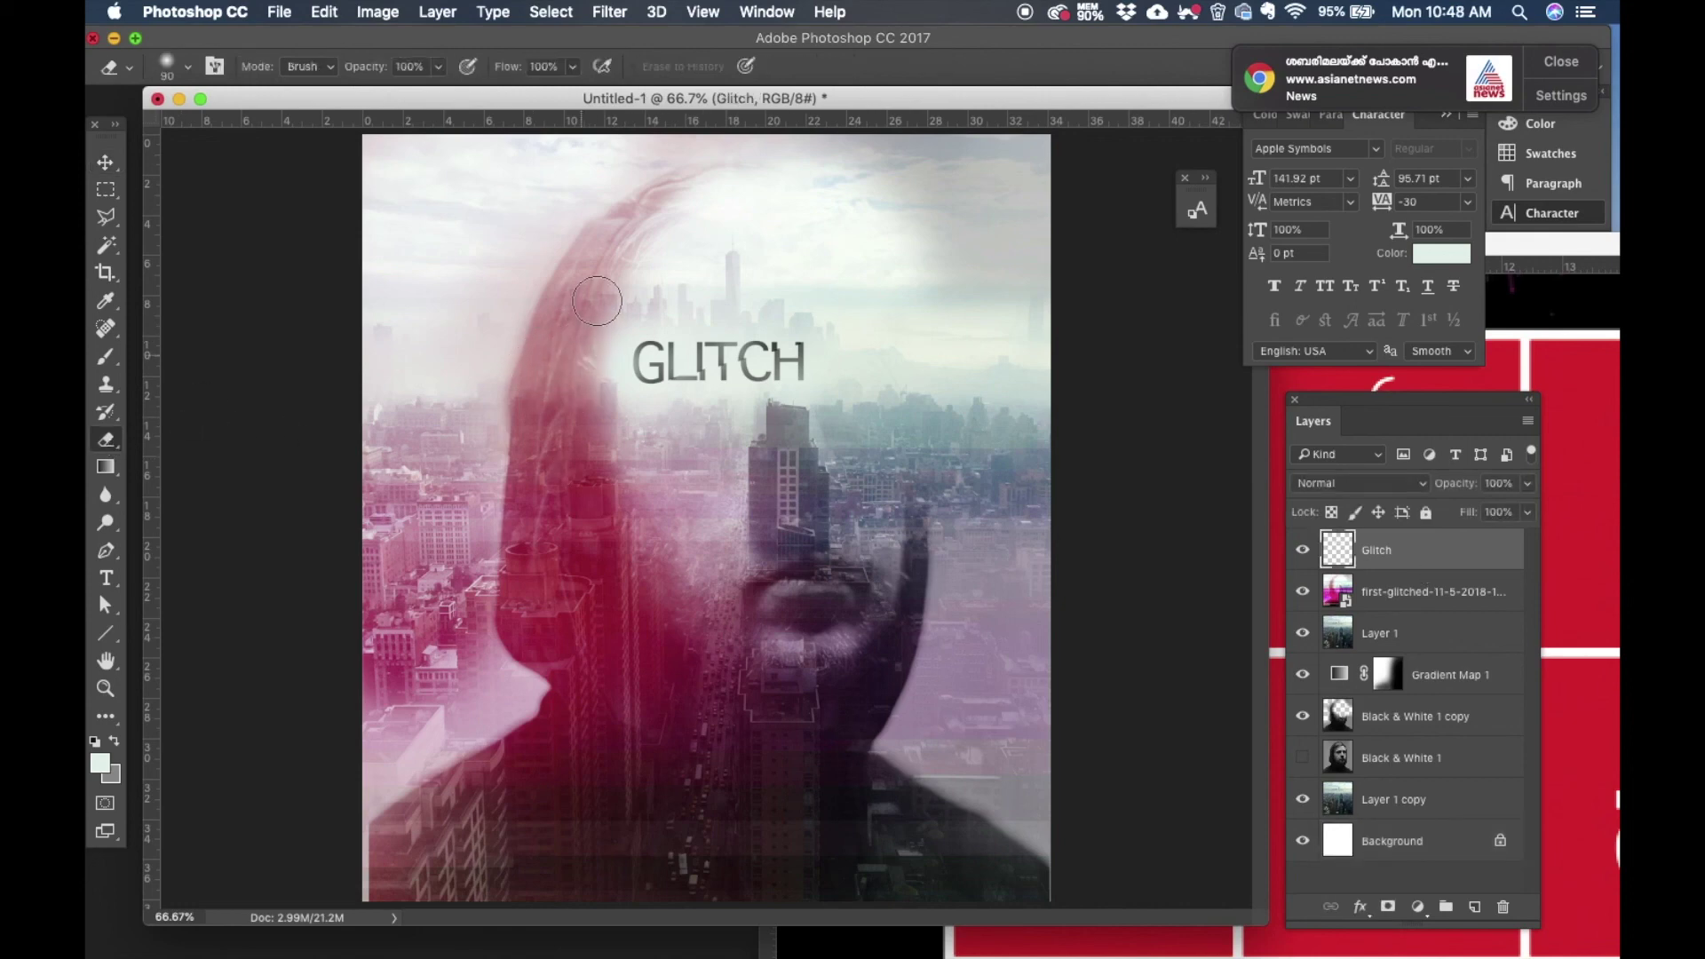
click(600, 370)
click(1546, 64)
Step: Type the two-line subtitle SEASON PREMIERE / DEC 10 near the bottom of the poster
click(105, 578)
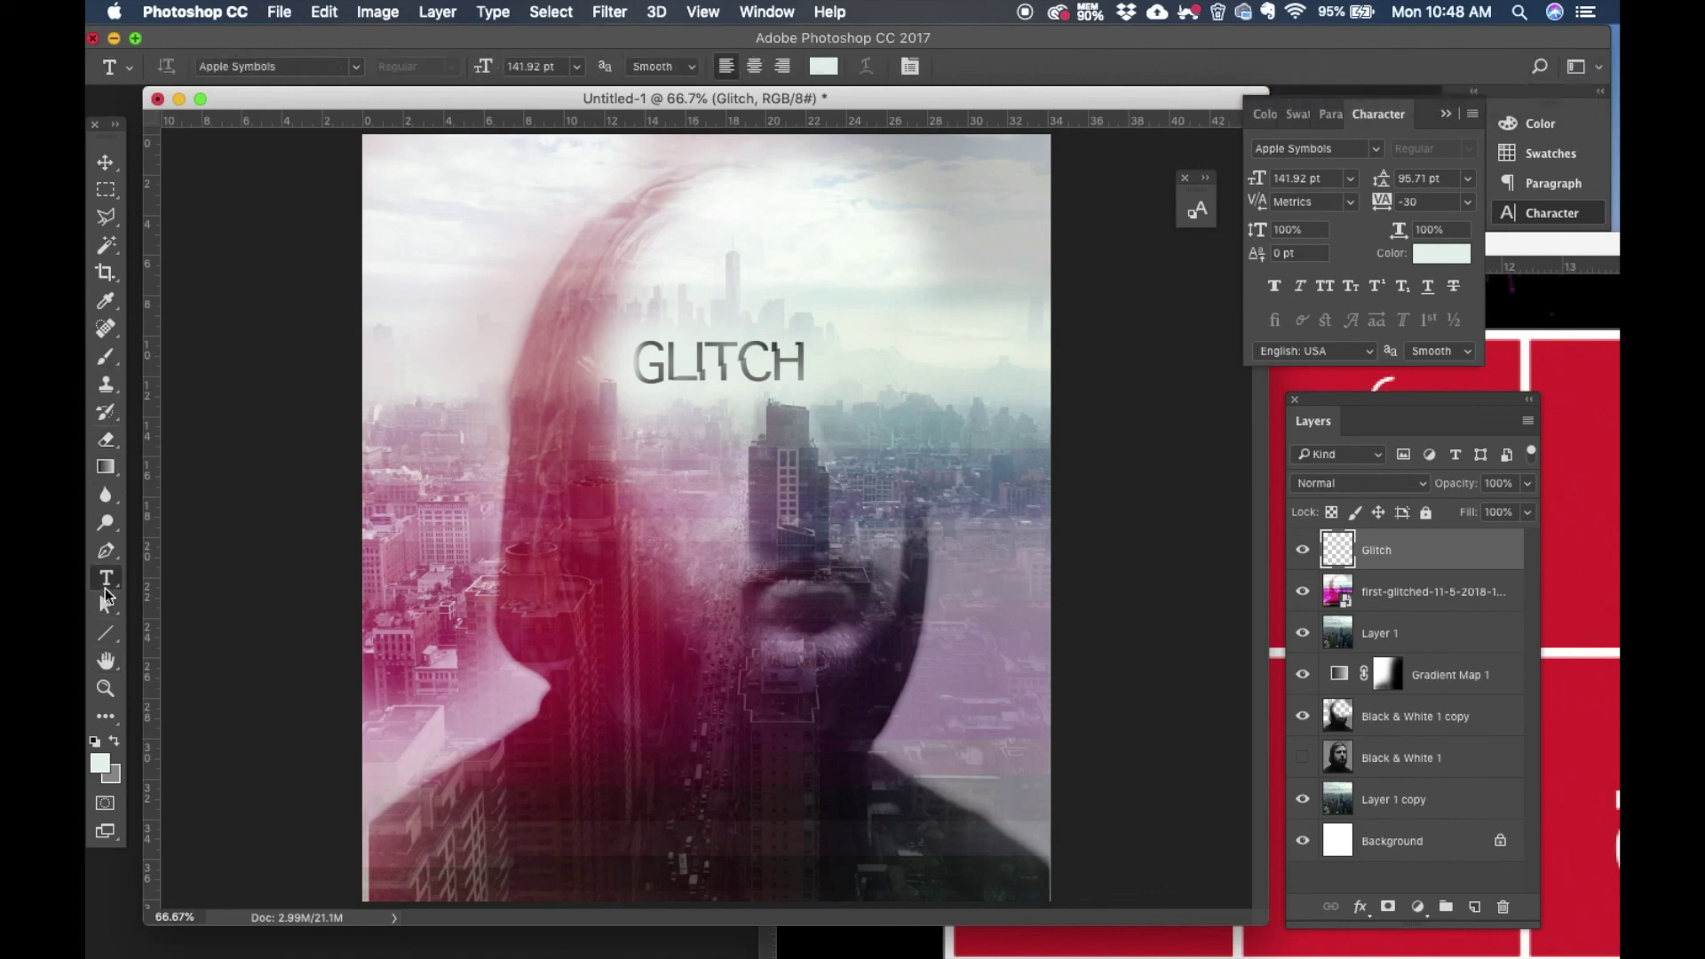
click(666, 786)
text(S)
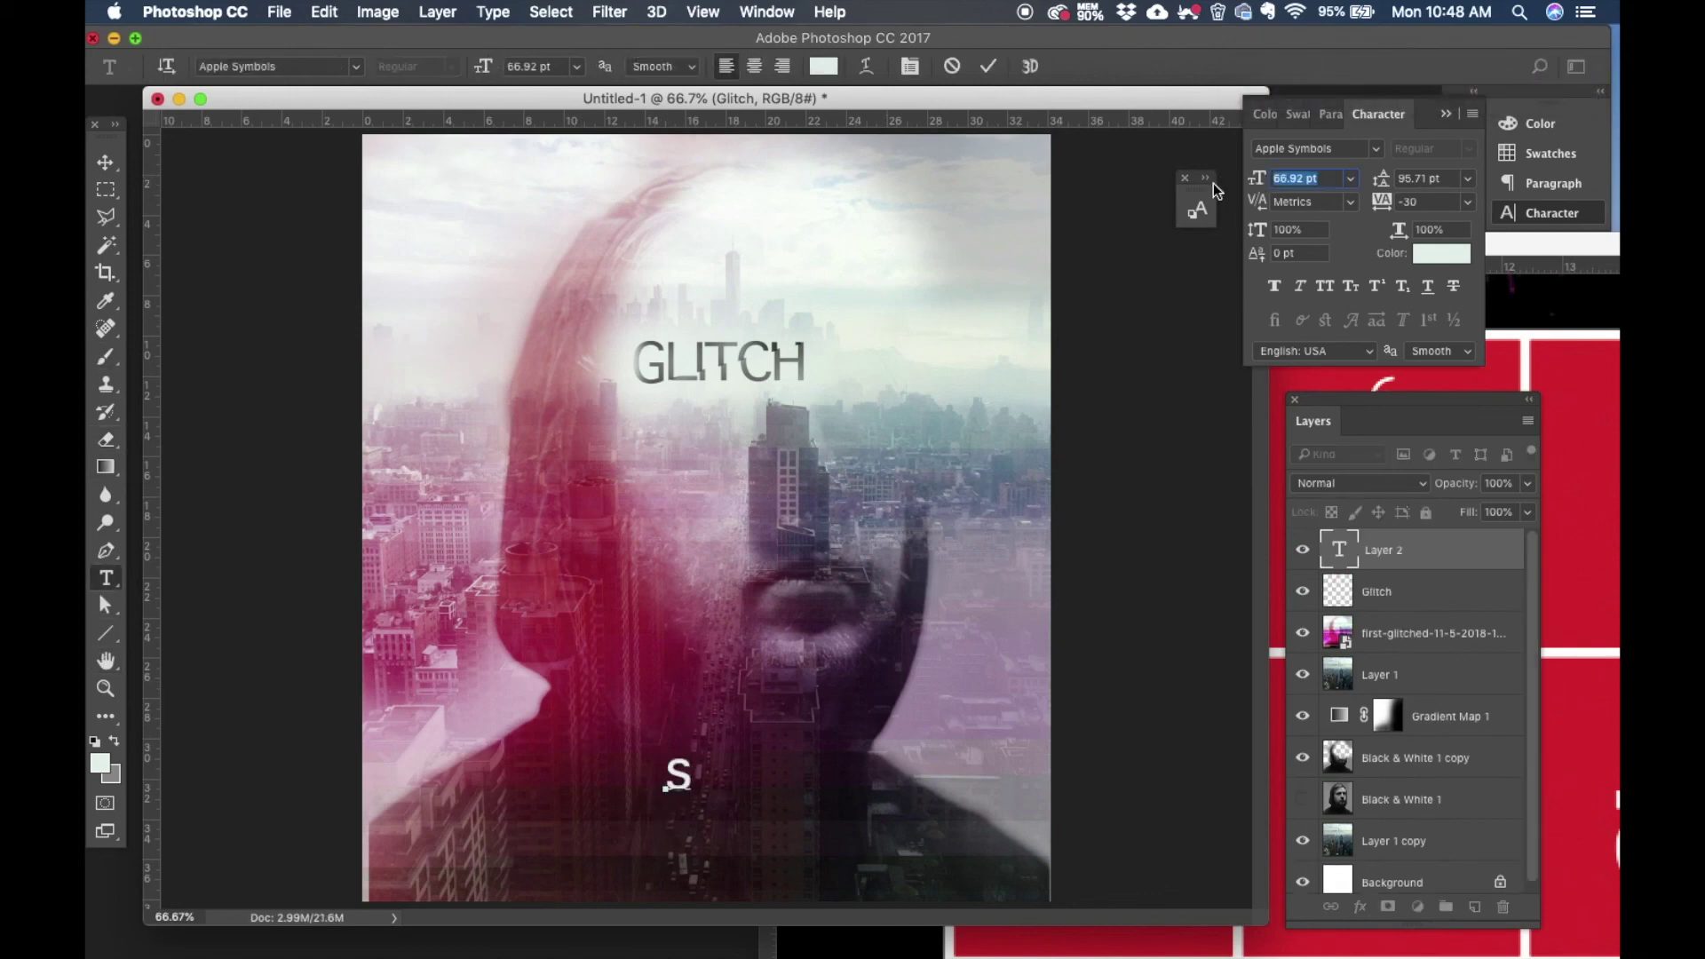
key(BackSpace)
text(SEASON PREMIERE)
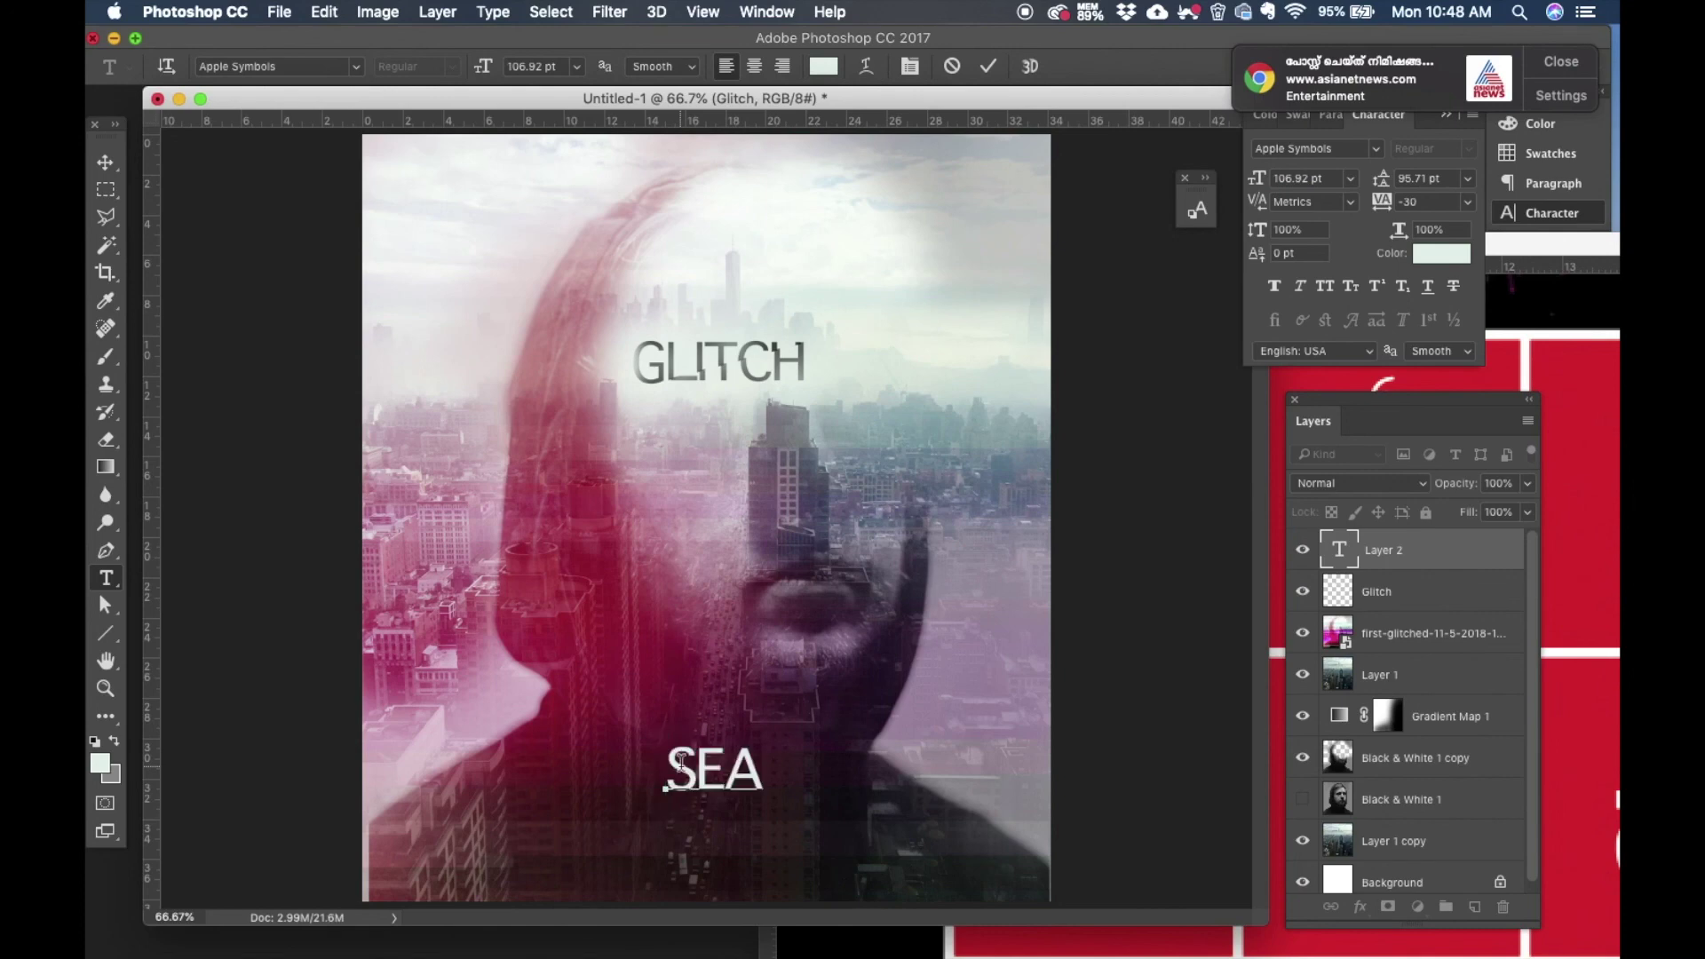
key(Return)
text(/DEC 10)
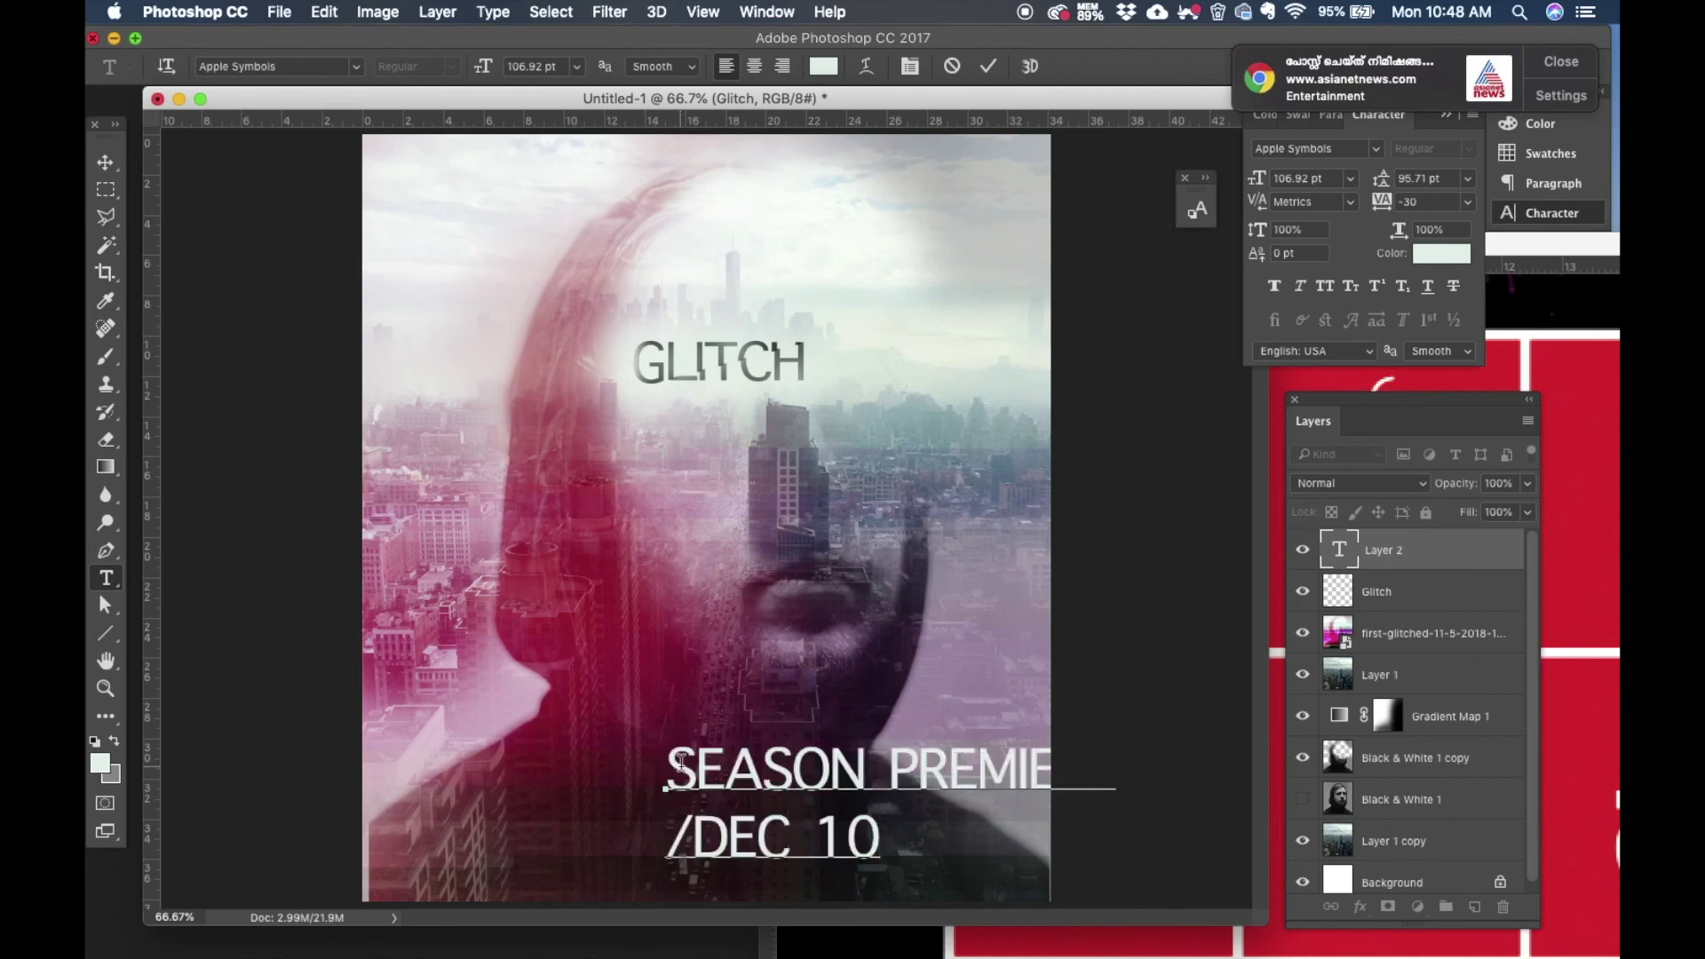
key(super+Return)
double_click(853, 818)
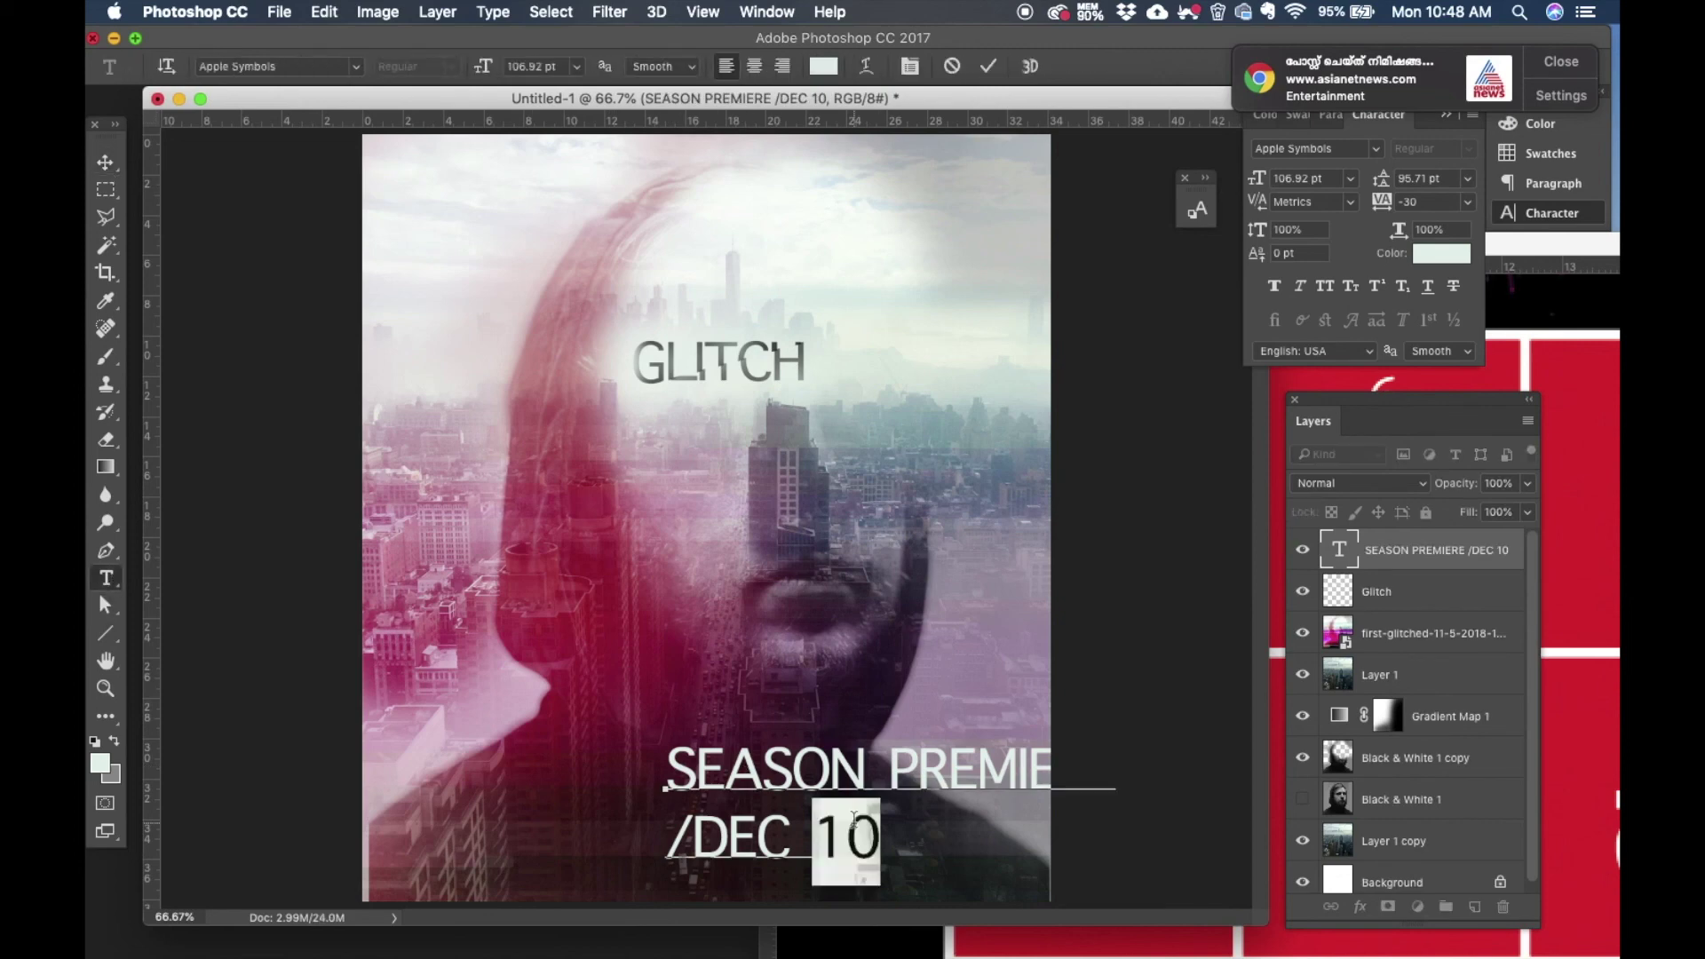
key(super+Return)
Step: Shrink the subtitle to about half size and move it to the lower-right corner
key(super+t)
drag(1128, 721, 886, 726)
key(Return)
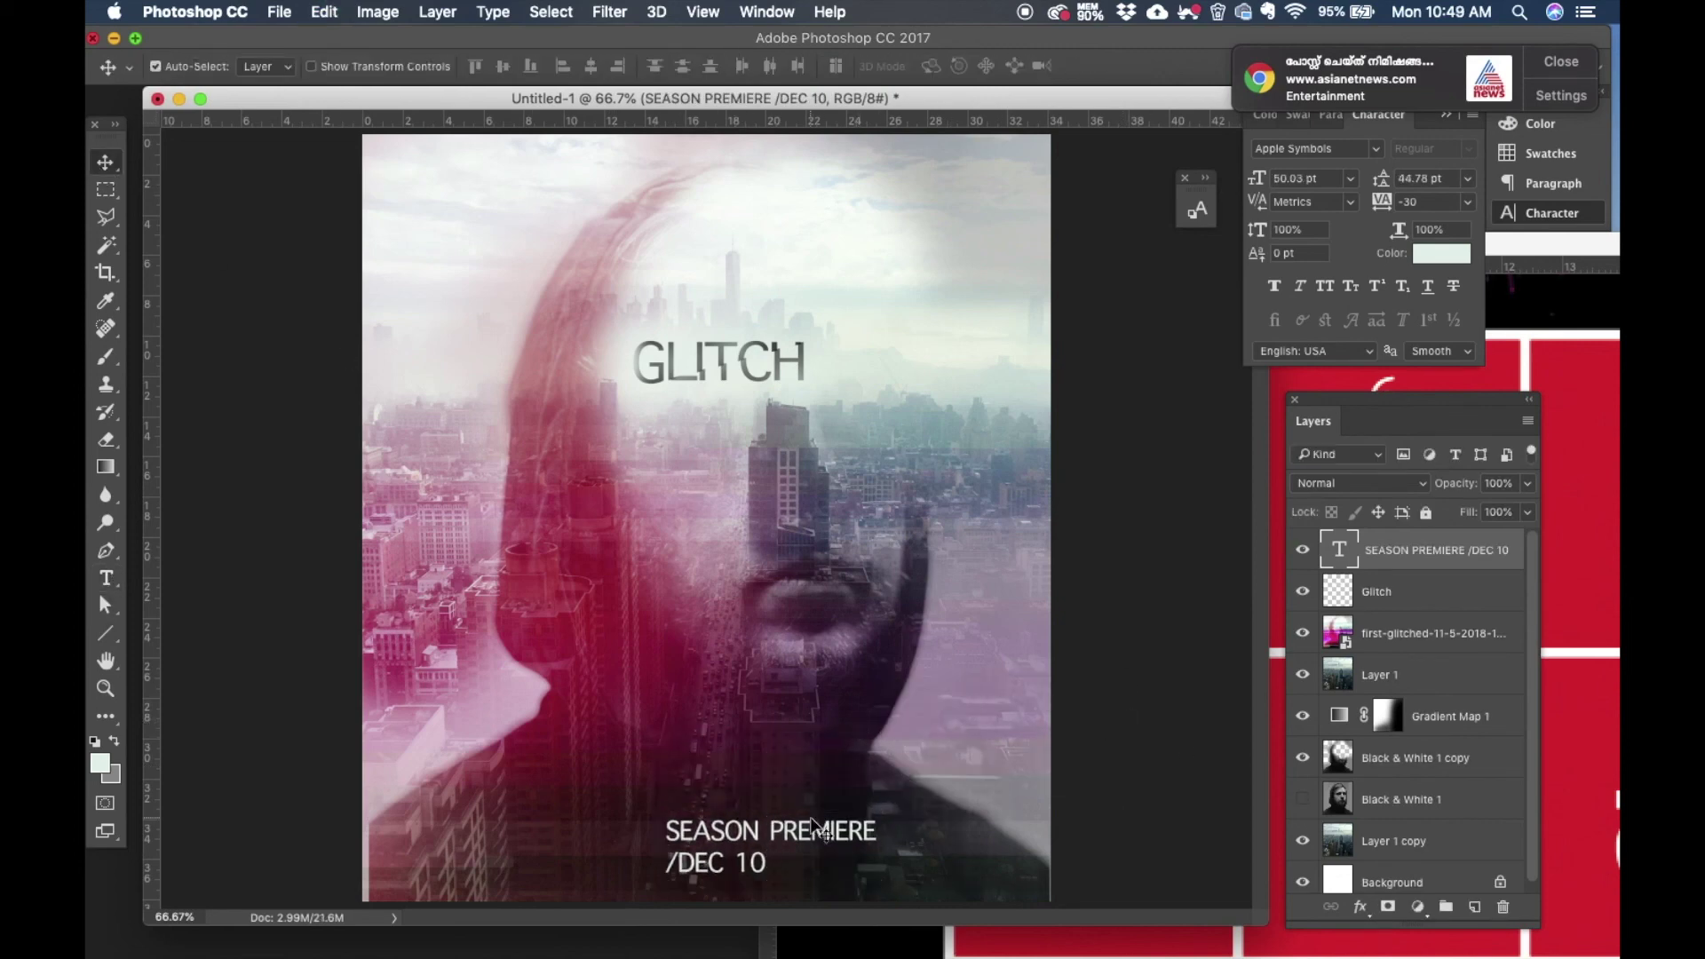
drag(764, 843, 924, 875)
Step: Make the /DEC 10 line smaller, tighten the leading, and start Save As
key(t)
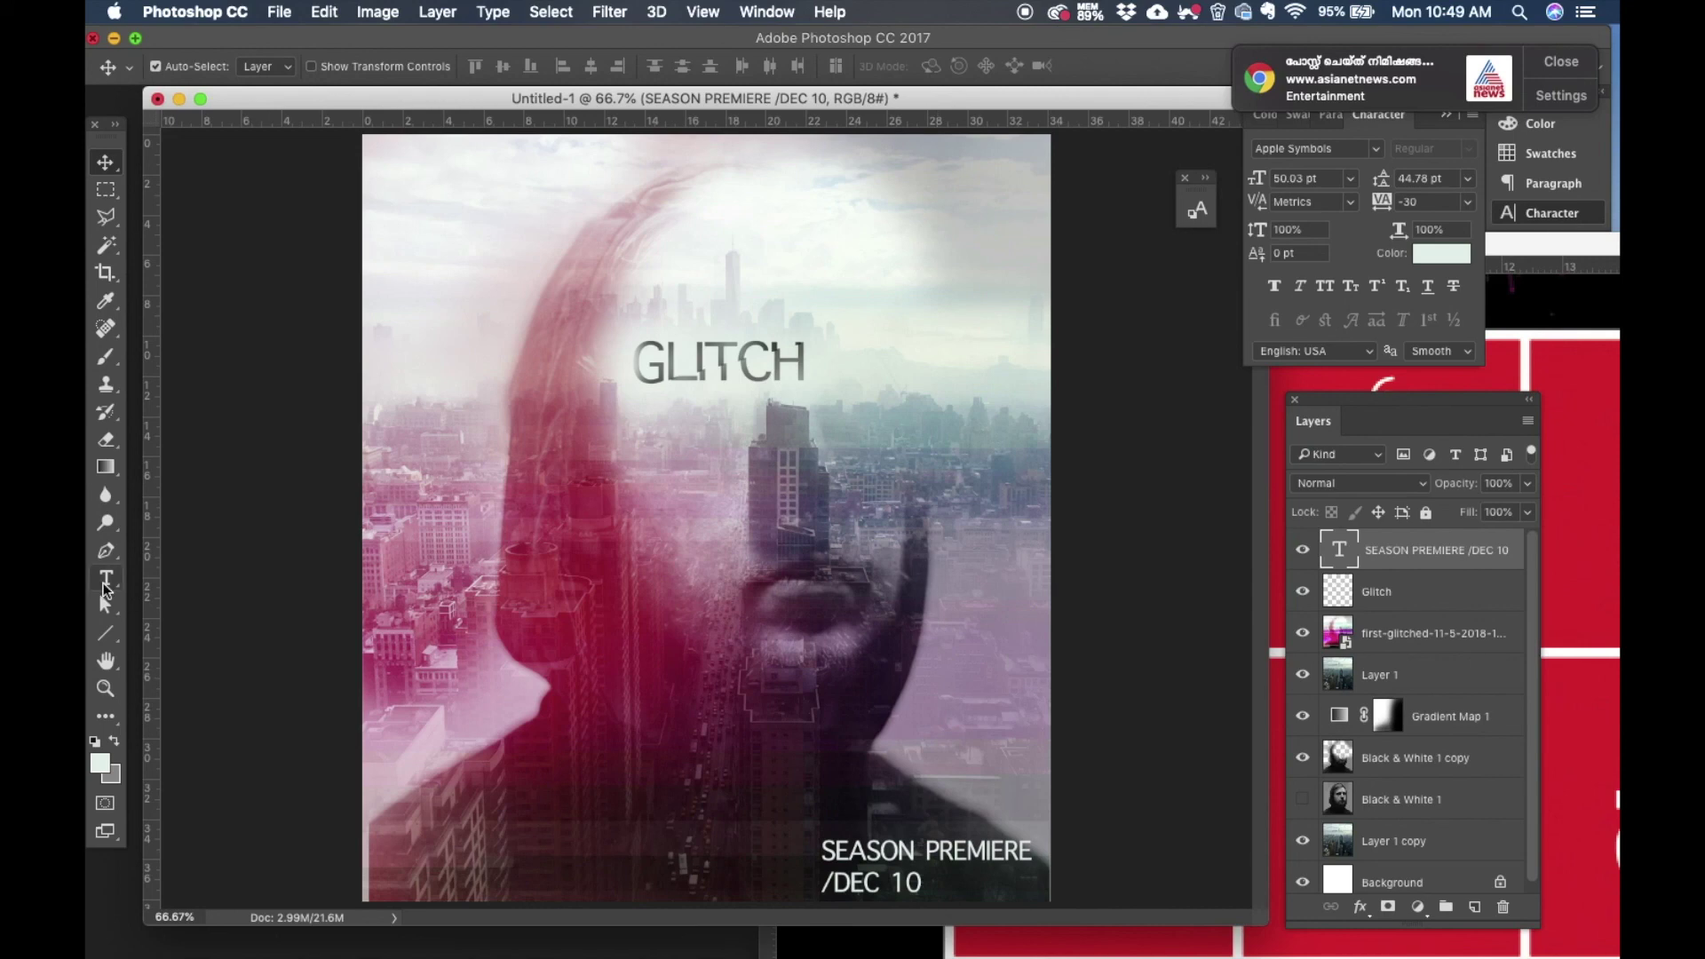
drag(821, 884, 924, 883)
click(1255, 182)
drag(1255, 182, 1236, 183)
key(super+a)
drag(1381, 179, 1368, 179)
click(107, 158)
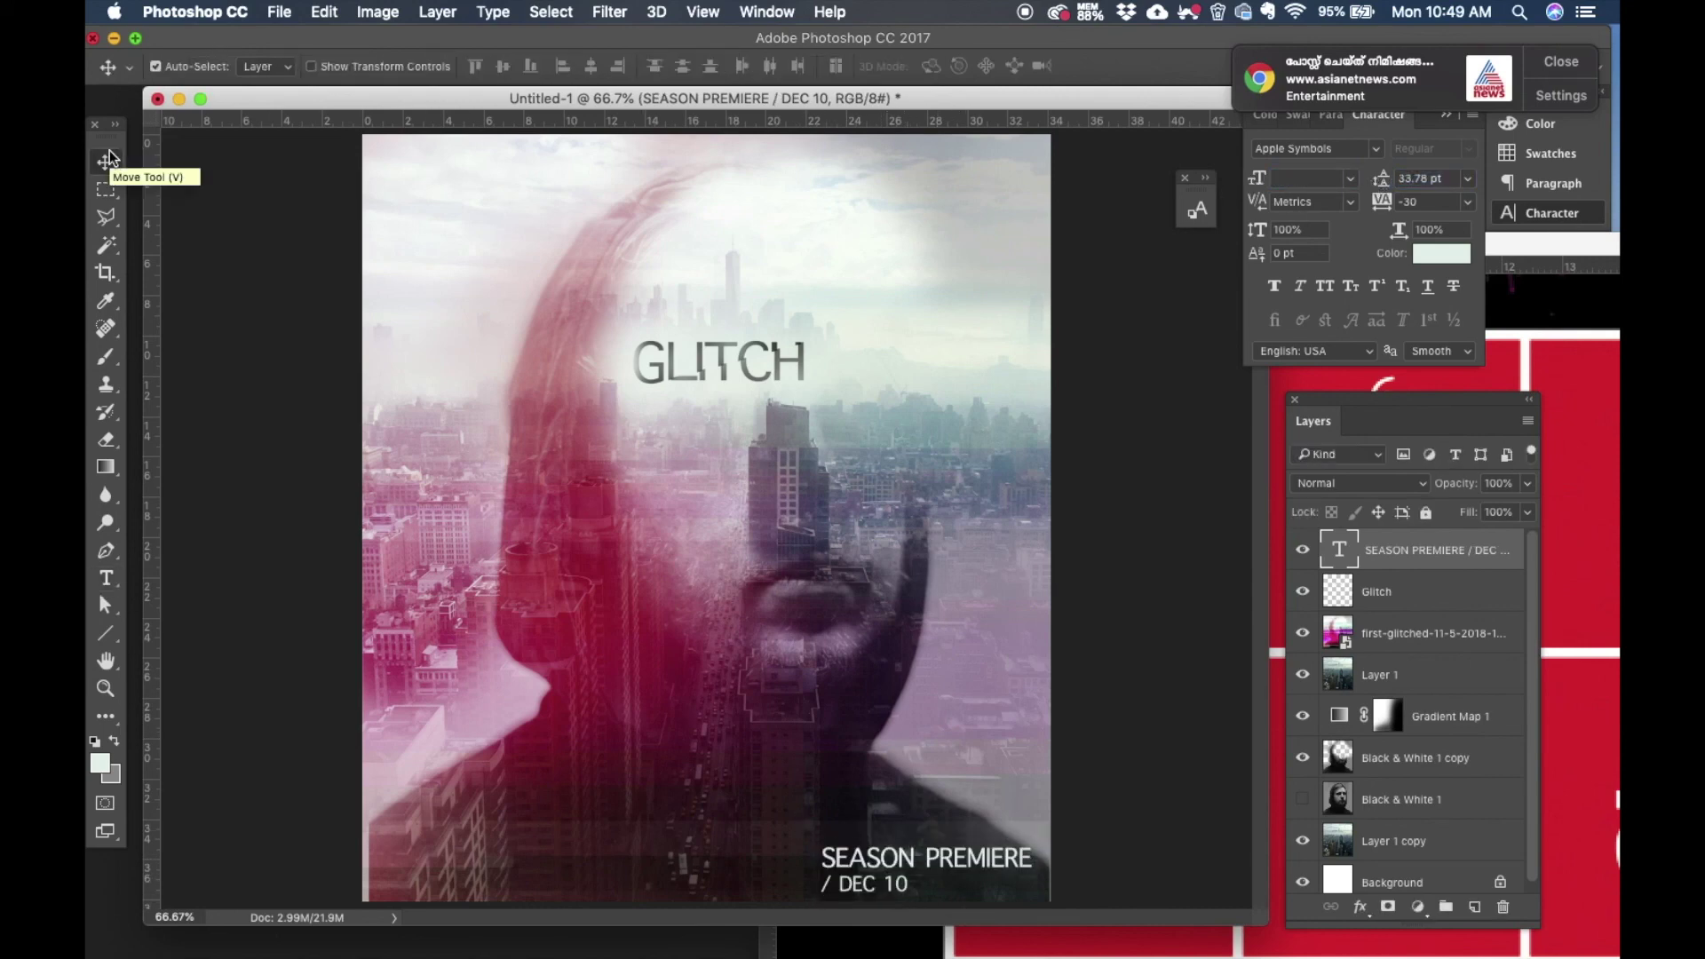
click(289, 11)
click(298, 225)
Step: Set the Save As format to JPEG for the FINAL copy on the Desktop
click(888, 553)
click(710, 336)
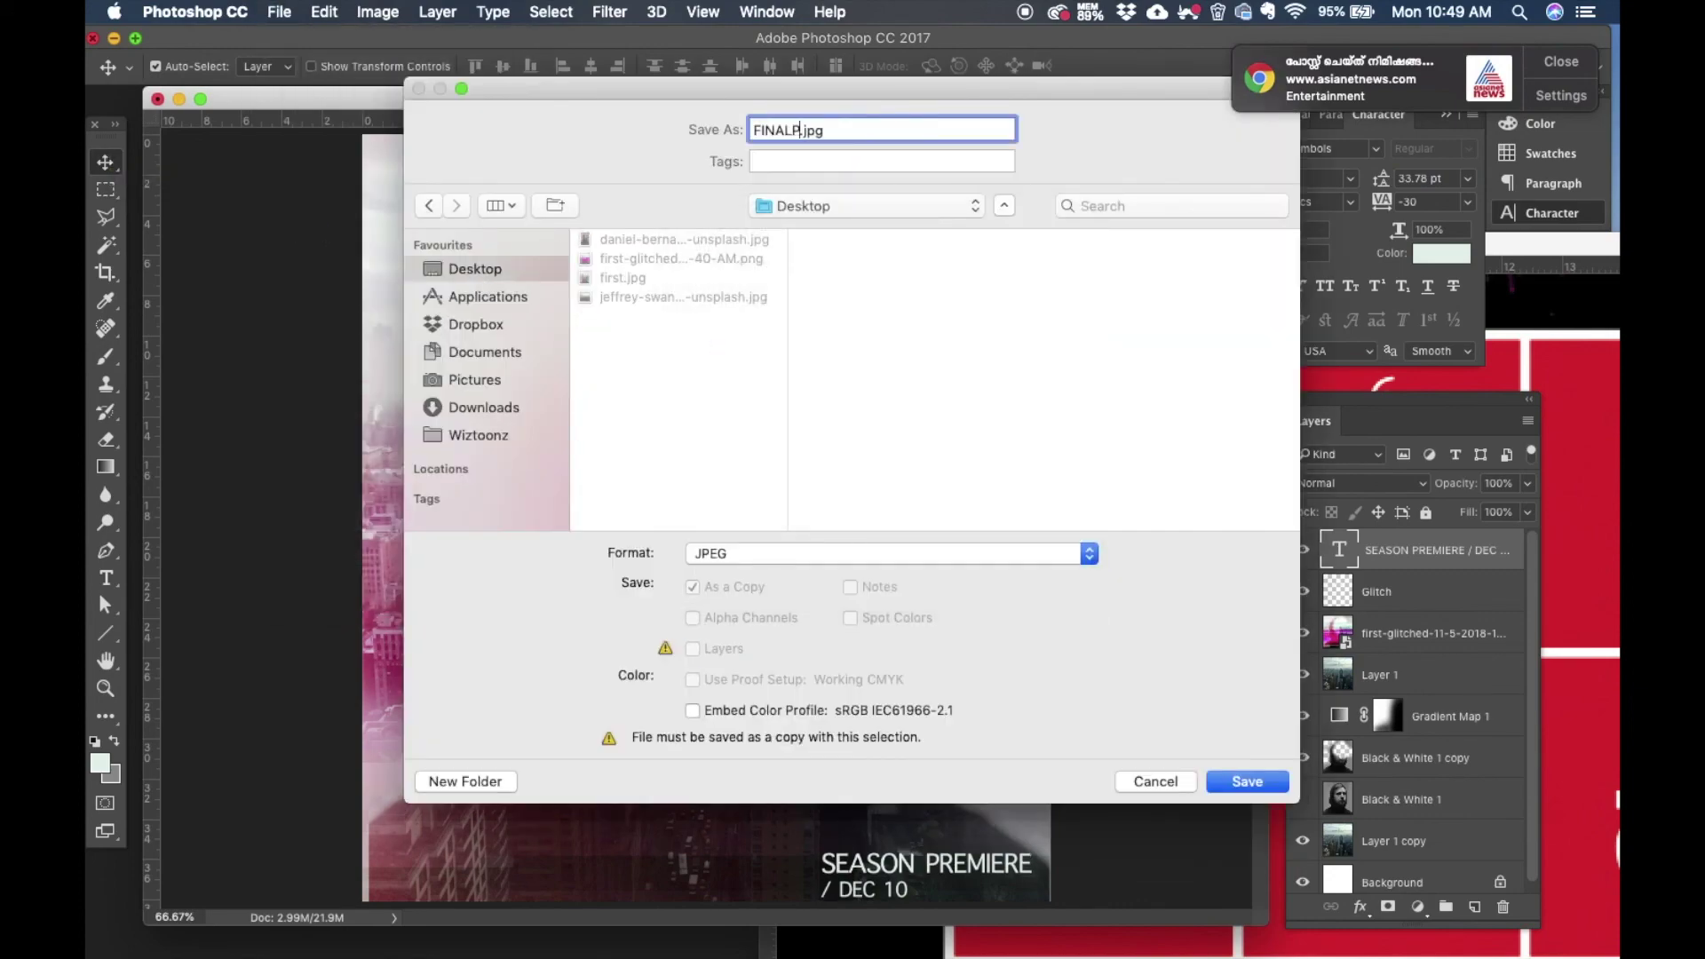